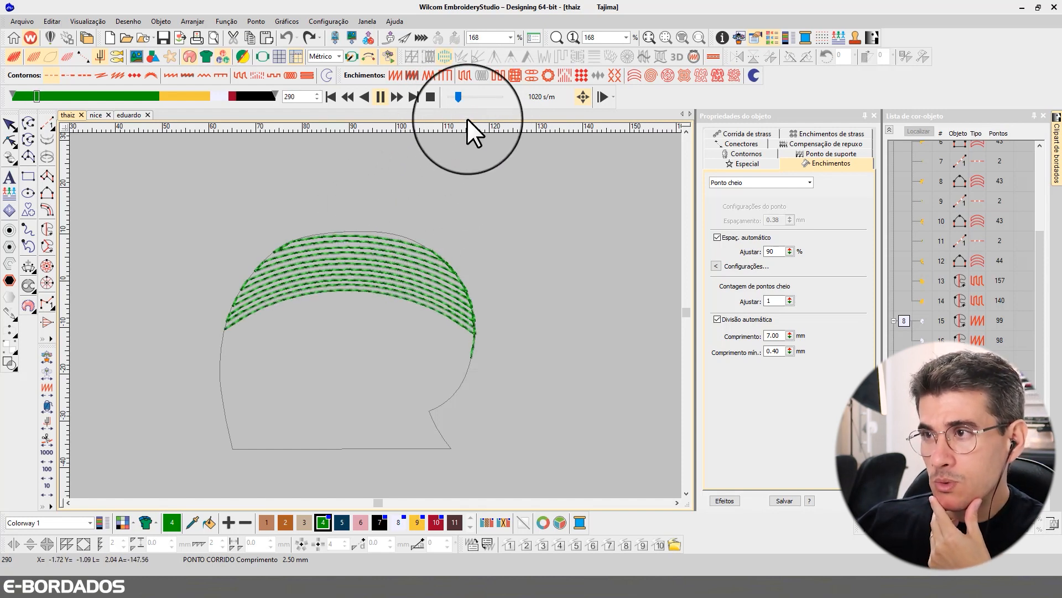
Speed up the stitch simulation of the dinosaur, collapse the colour-object list, and replay the stitch-out from the beginning
left_click_drag(459, 98, 472, 97)
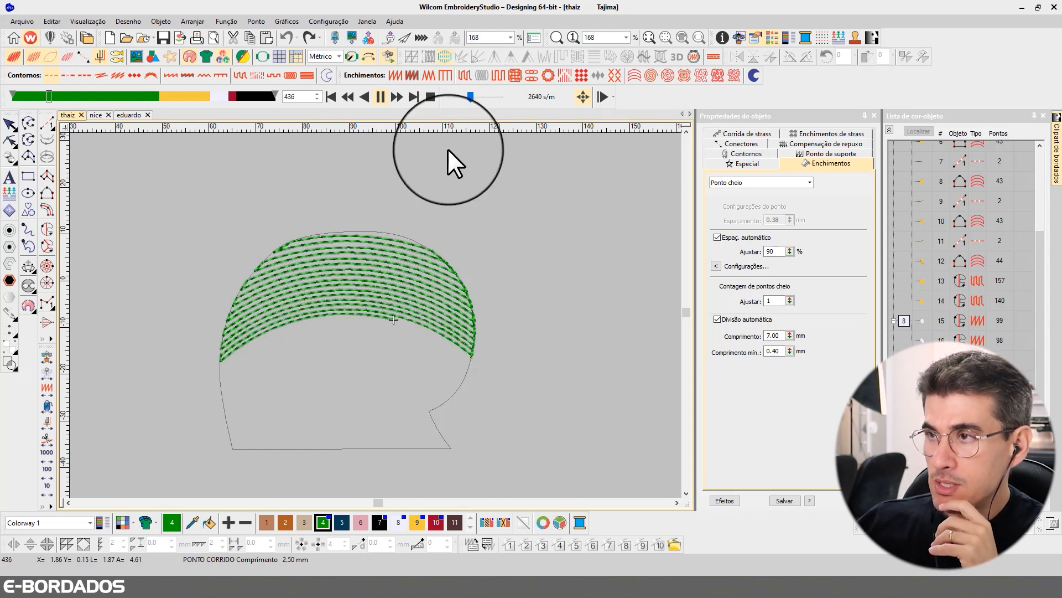
left_click_drag(469, 98, 474, 98)
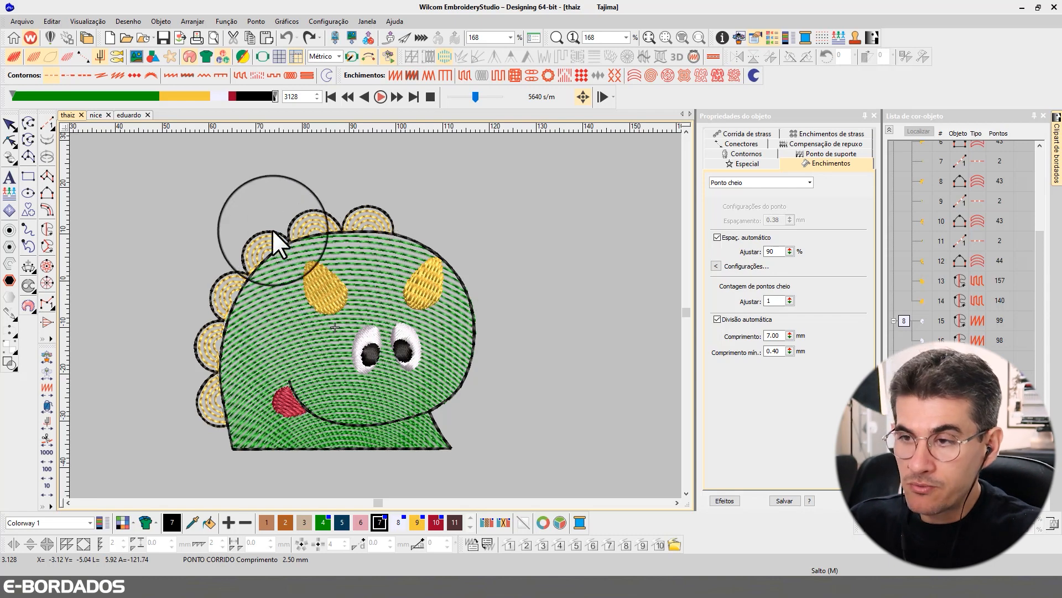
left_click(890, 129)
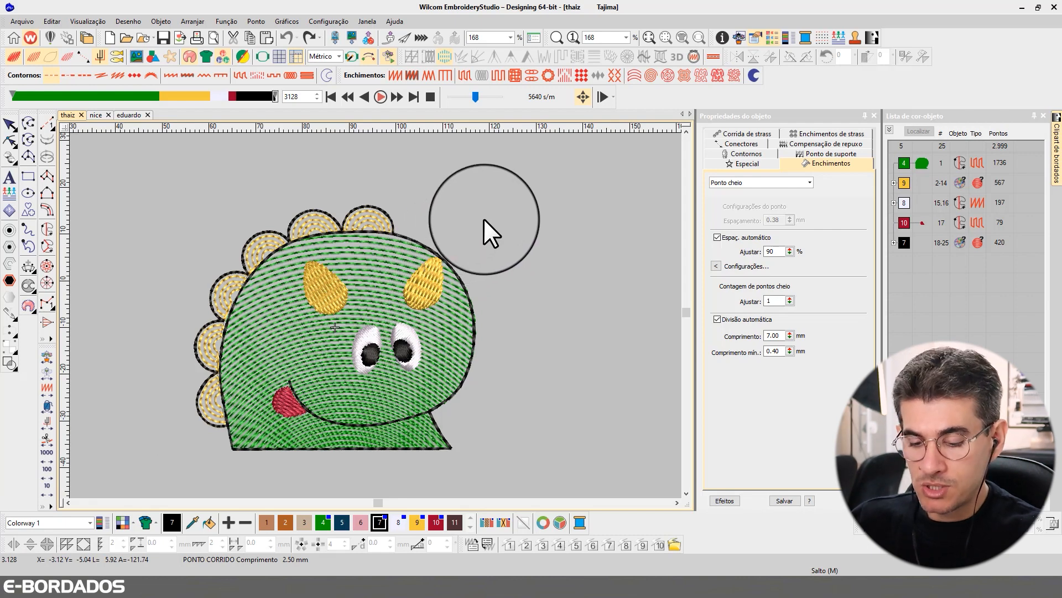
key("Home")
key("shift+r")
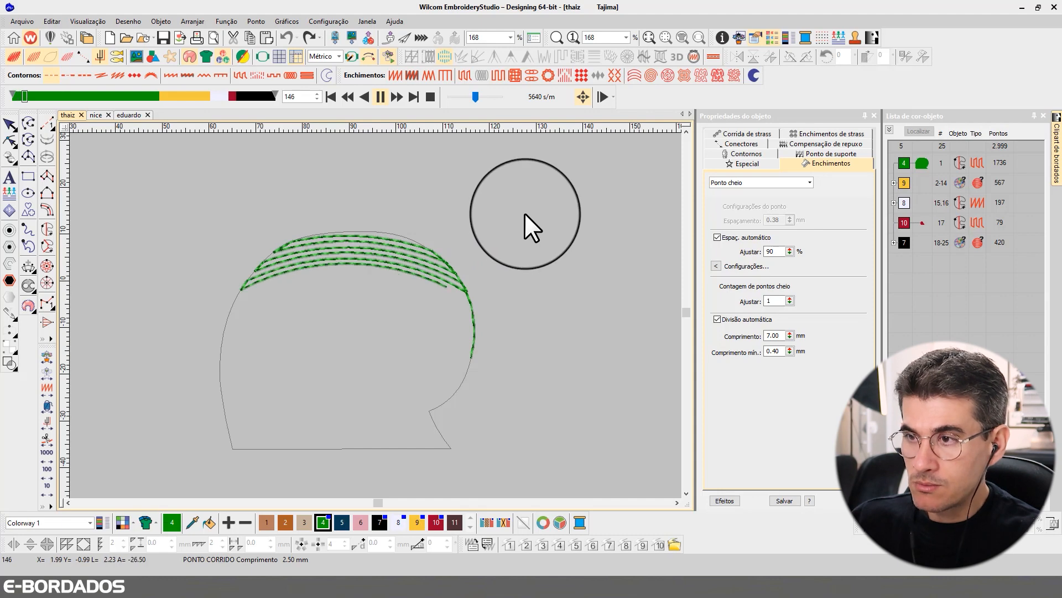
Exit the stitch simulation and inspect the Tatami fill settings of the green head object in a closer view
key("Escape")
key("z")
left_click(500, 453)
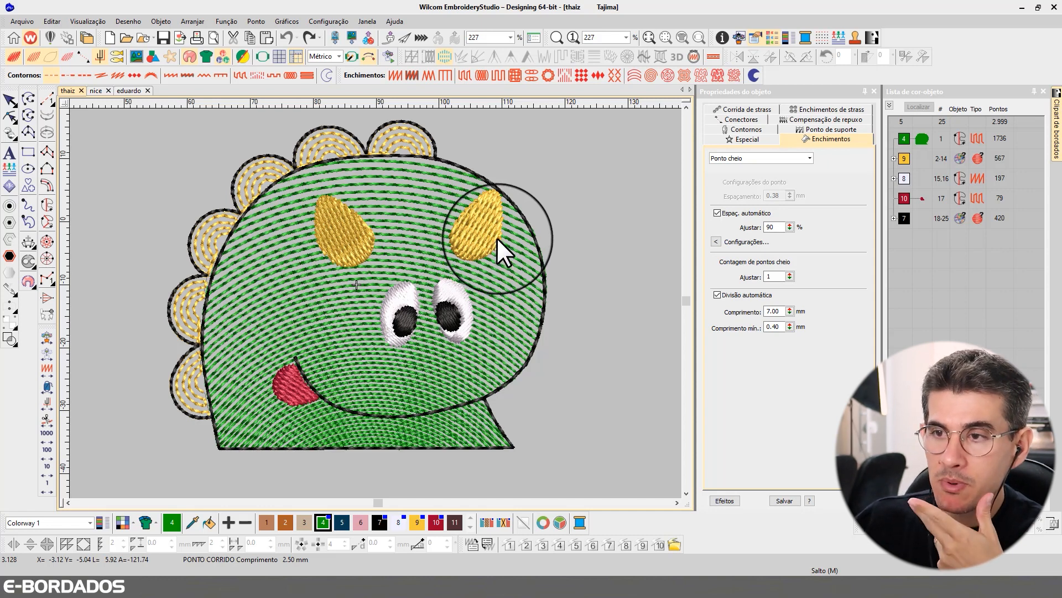
left_click(414, 197)
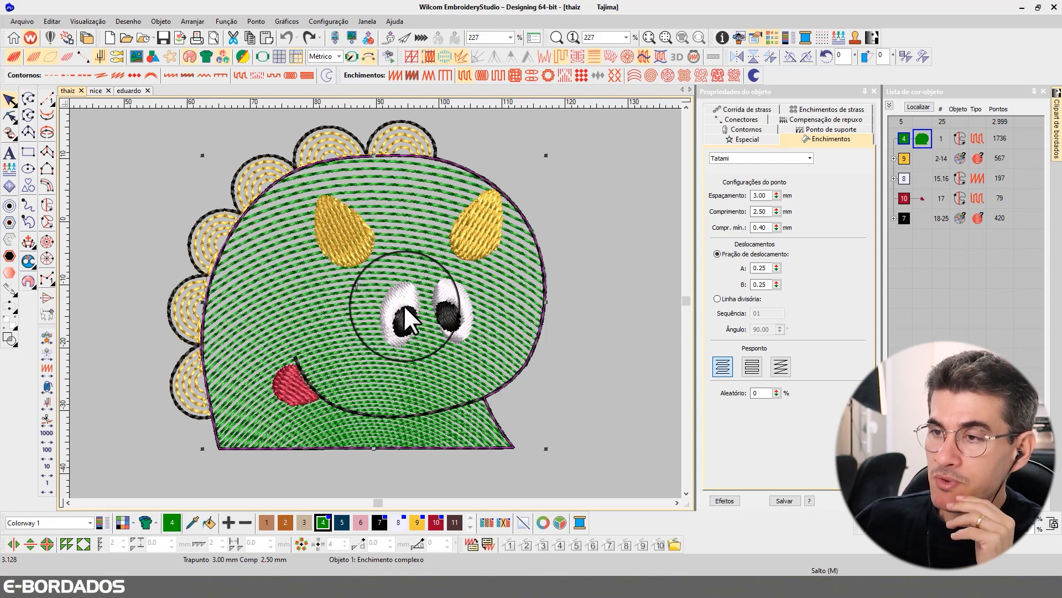
left_click(763, 197)
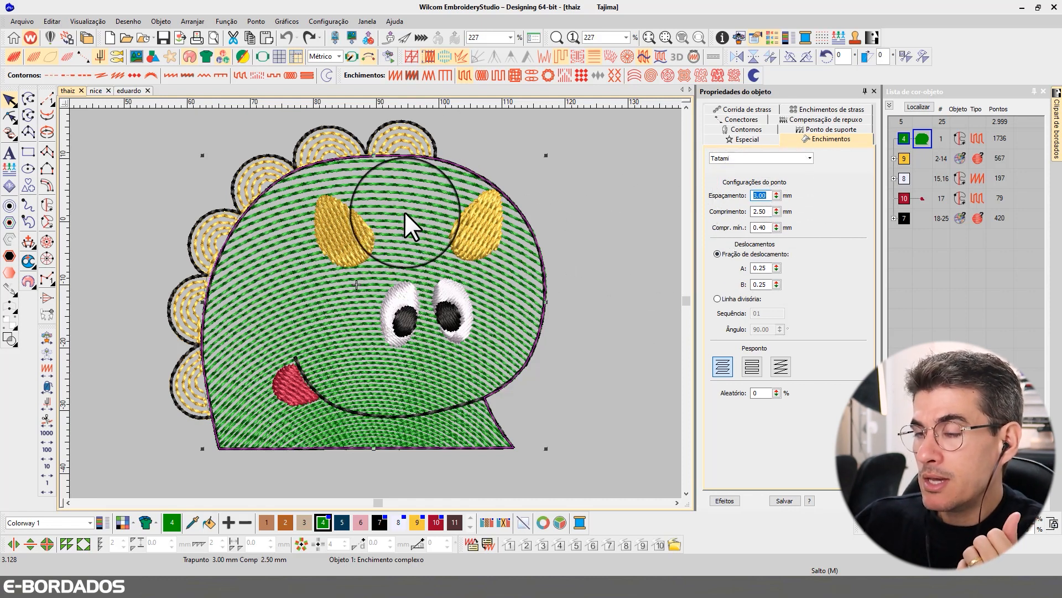
Try a minimum accordion spacing of 2.50 mm on the green head fill, and undo the change
right_click(594, 55)
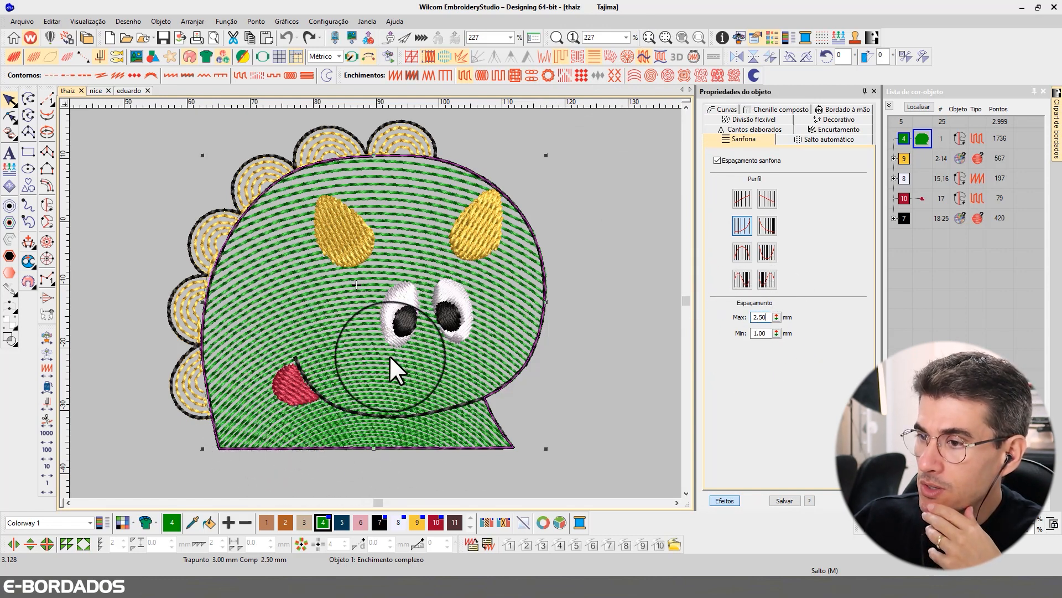
double_click(762, 333)
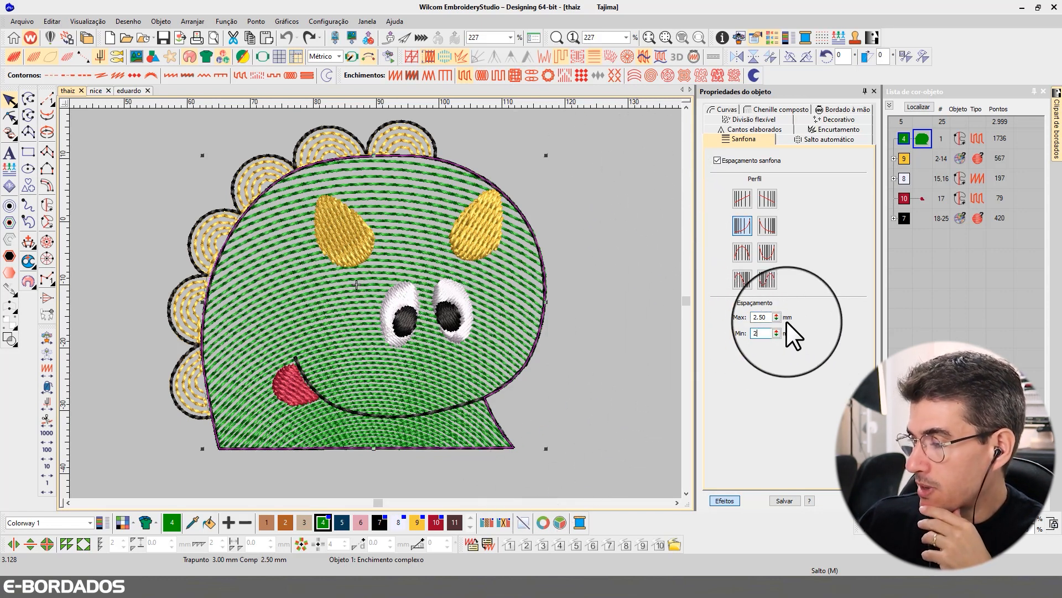
type("2.5")
key("Return")
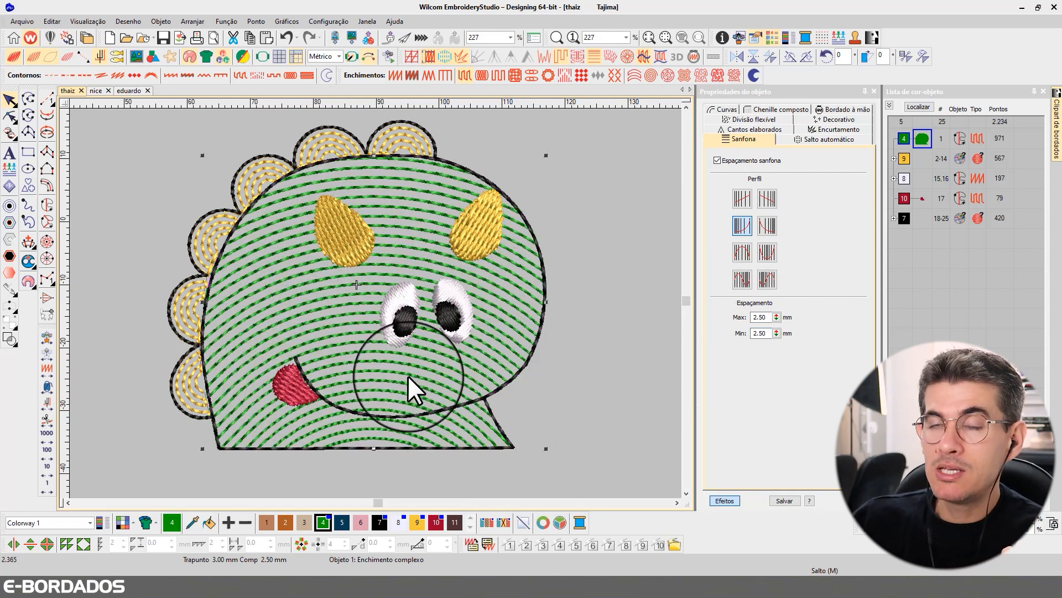
key("ctrl+z")
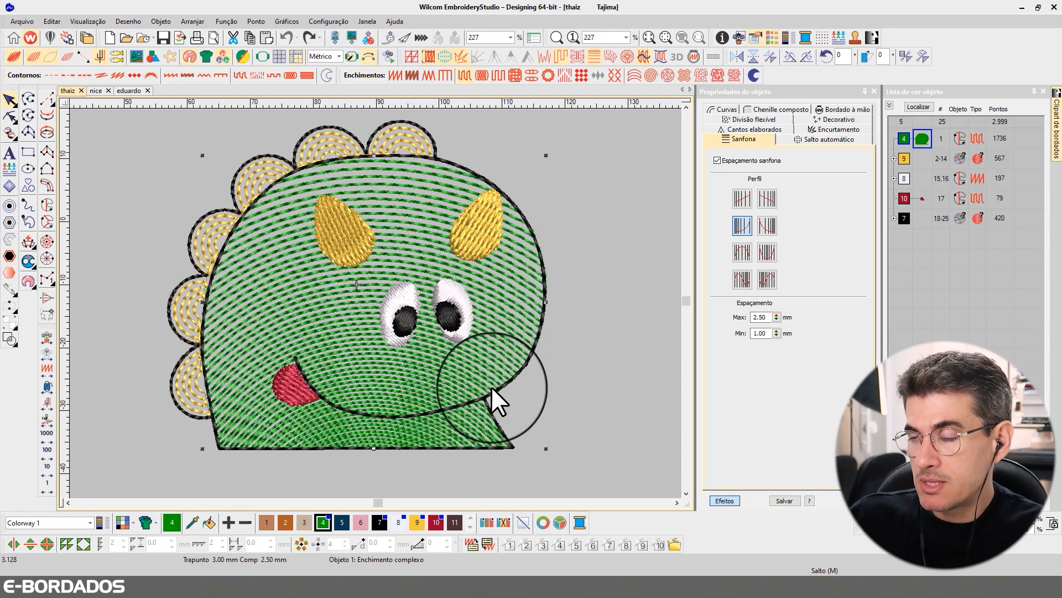
Expand the black colour group and examine its pupil and running-stitch outline objects one by one
left_click(605, 254)
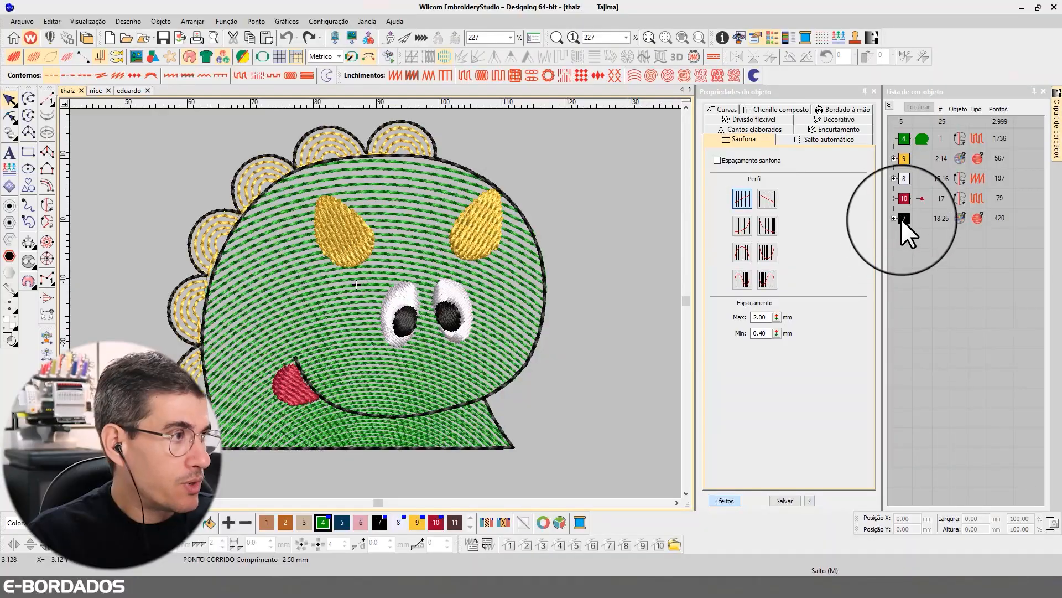
left_click(894, 218)
left_click(923, 219)
left_click(924, 259)
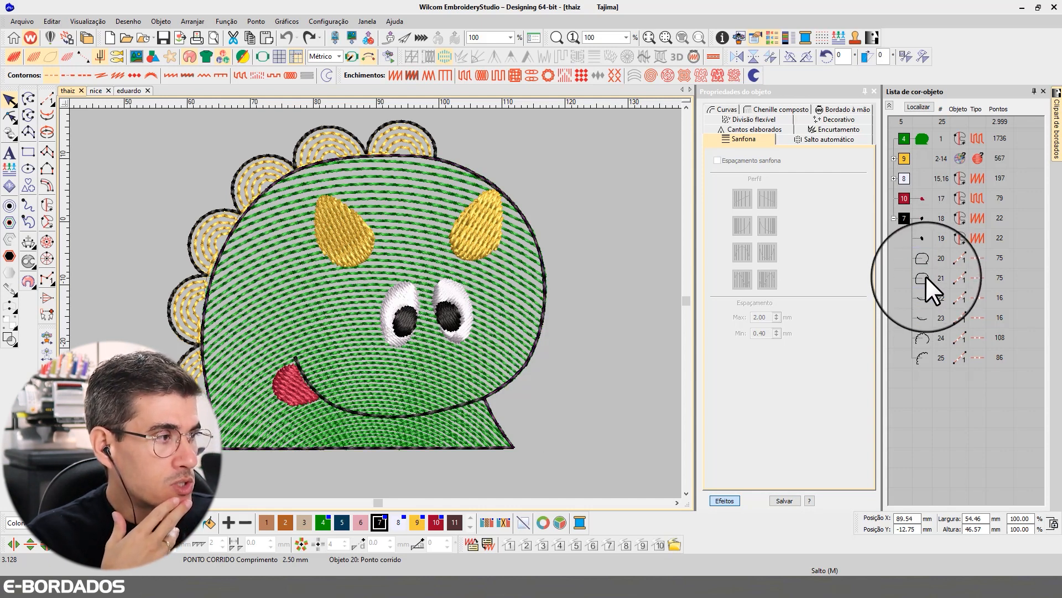
left_click(922, 299)
left_click(923, 317)
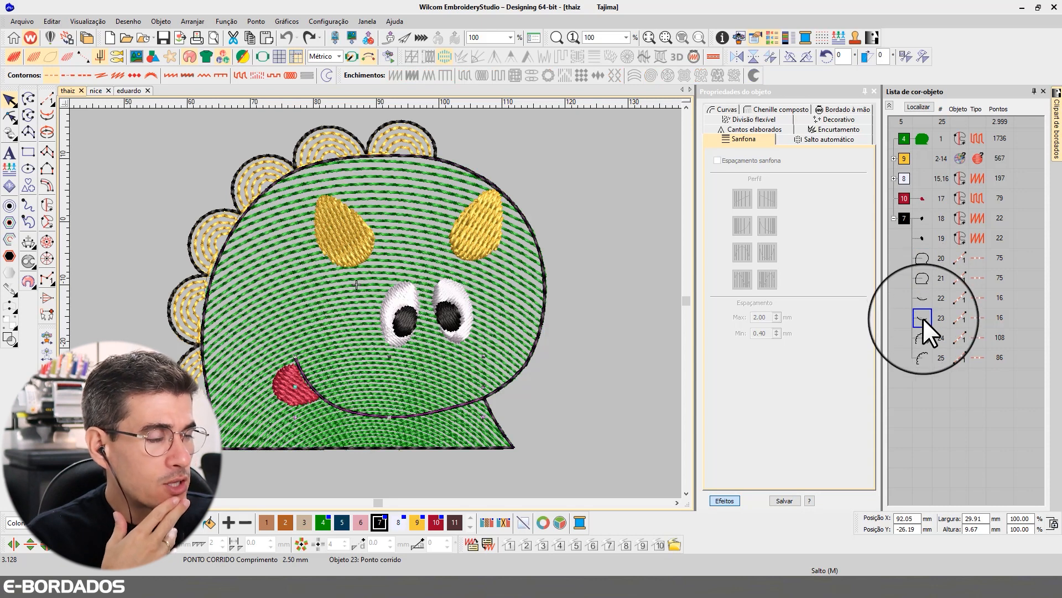
left_click(923, 338)
left_click(921, 356)
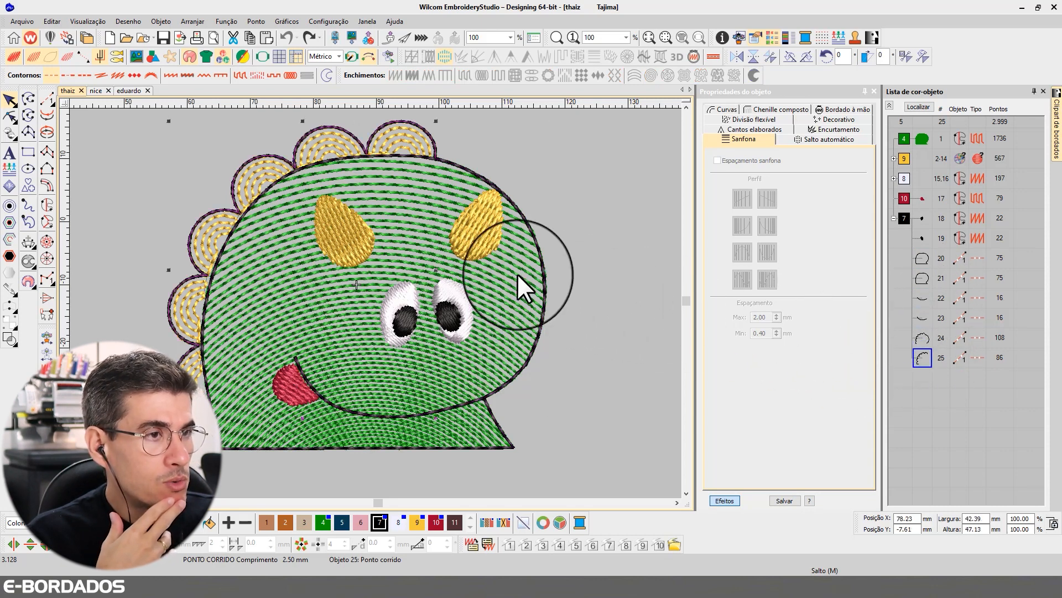
left_click(925, 340)
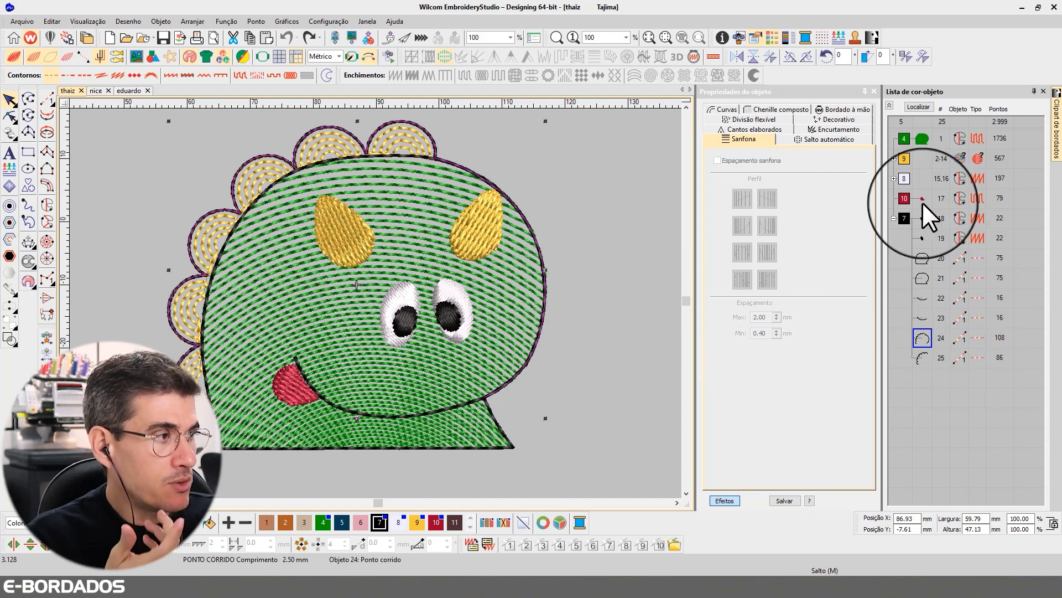
Isolate all objects of the black colour group and display their connectors to examine the jumps between them
left_click(903, 218)
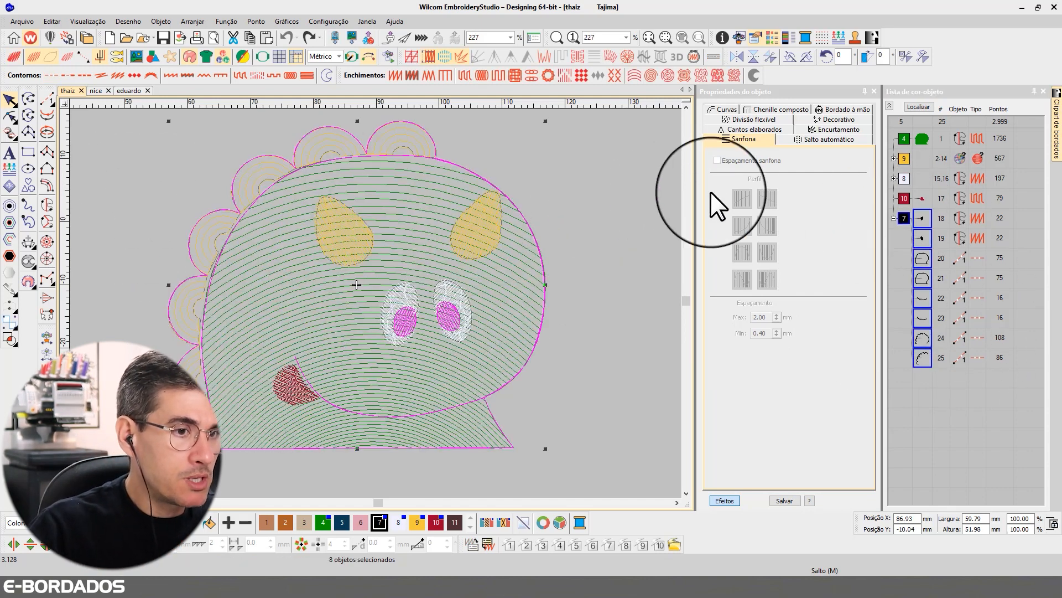
left_click(918, 108)
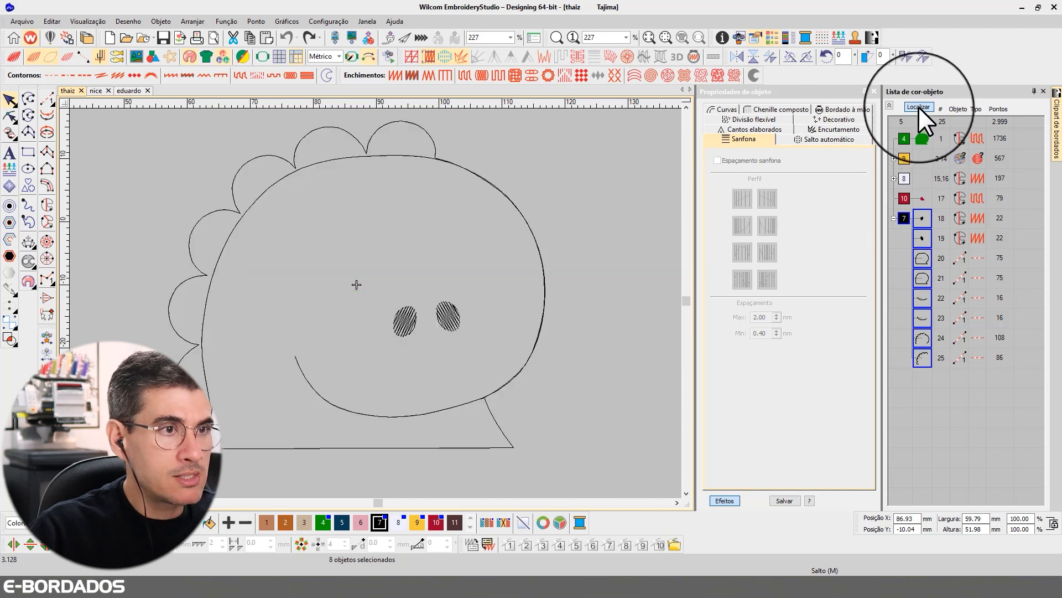
left_click(81, 58)
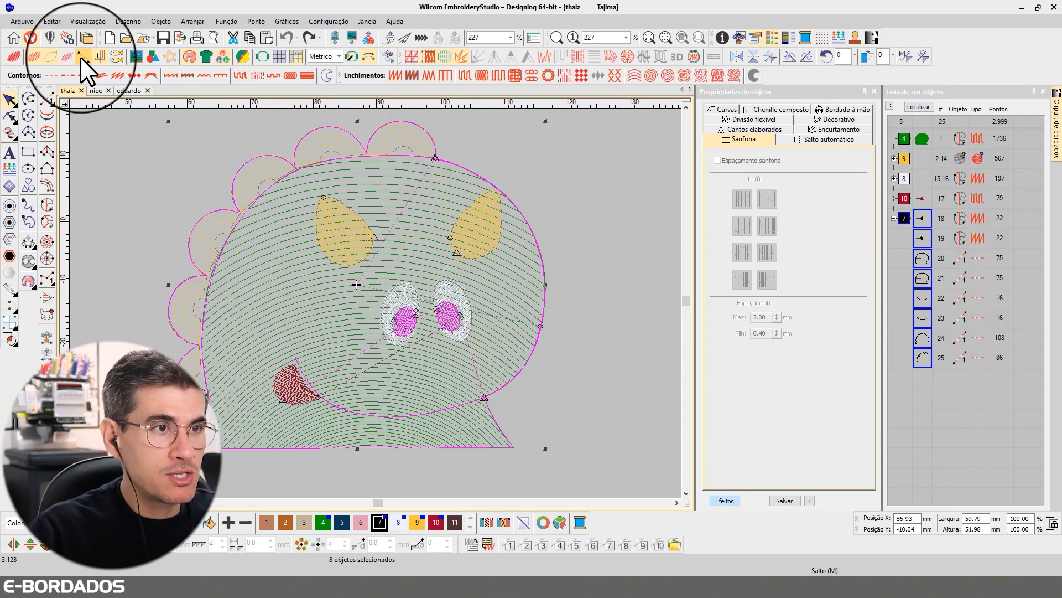
left_click(917, 106)
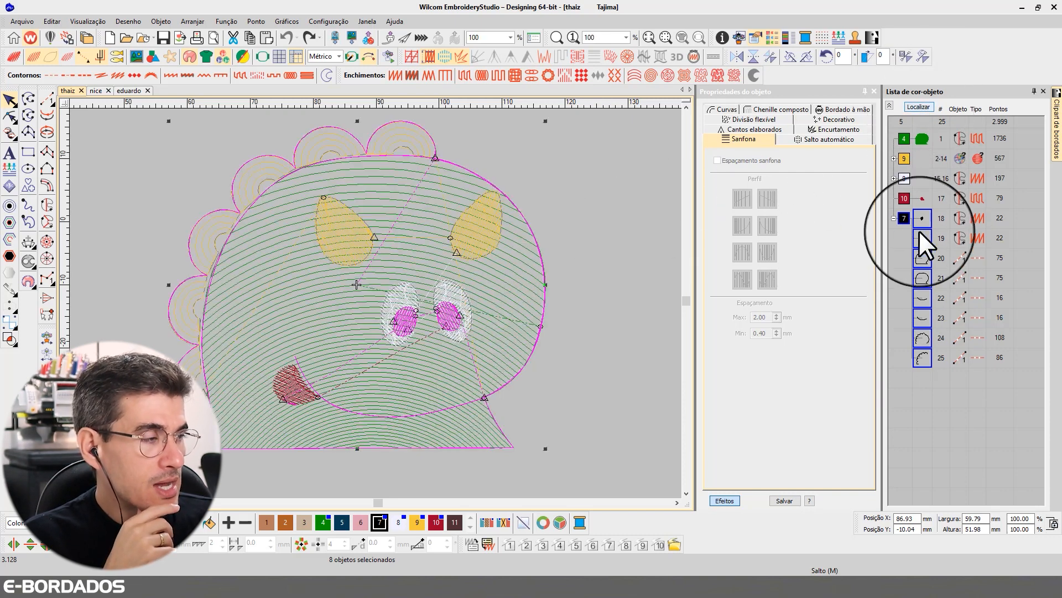
left_click(918, 105)
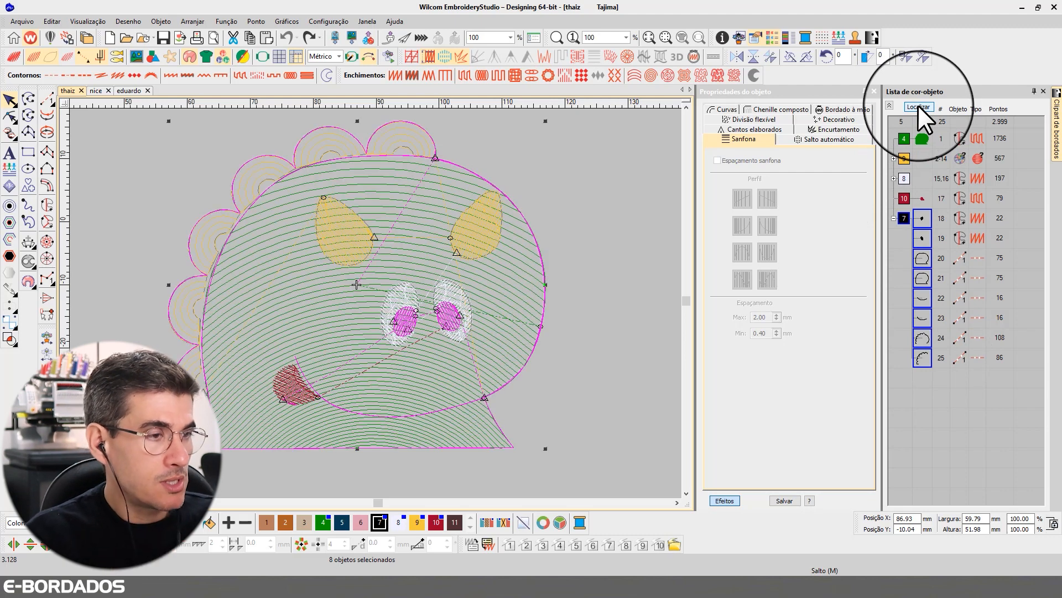
left_click(918, 105)
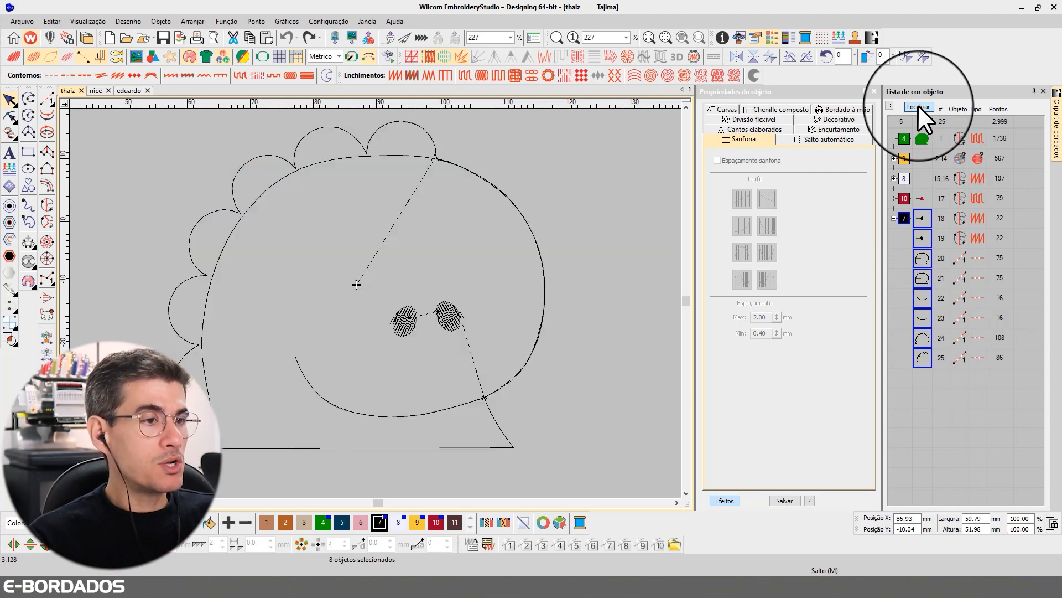
Examine the connectors of the two black pupils, collapse the black colour group, and show the whole design again
left_click(907, 111)
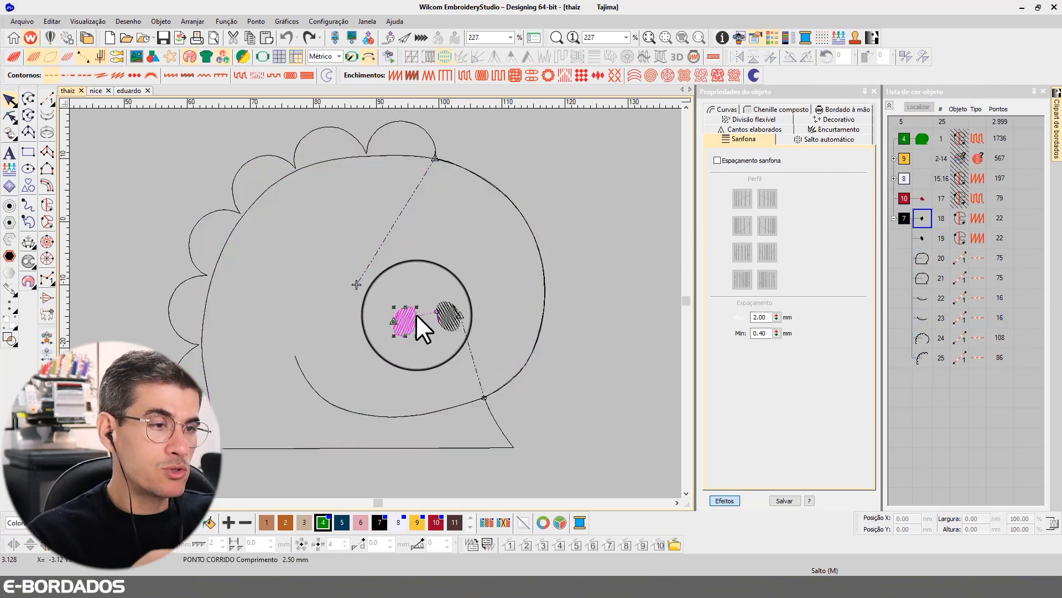
left_click(449, 313)
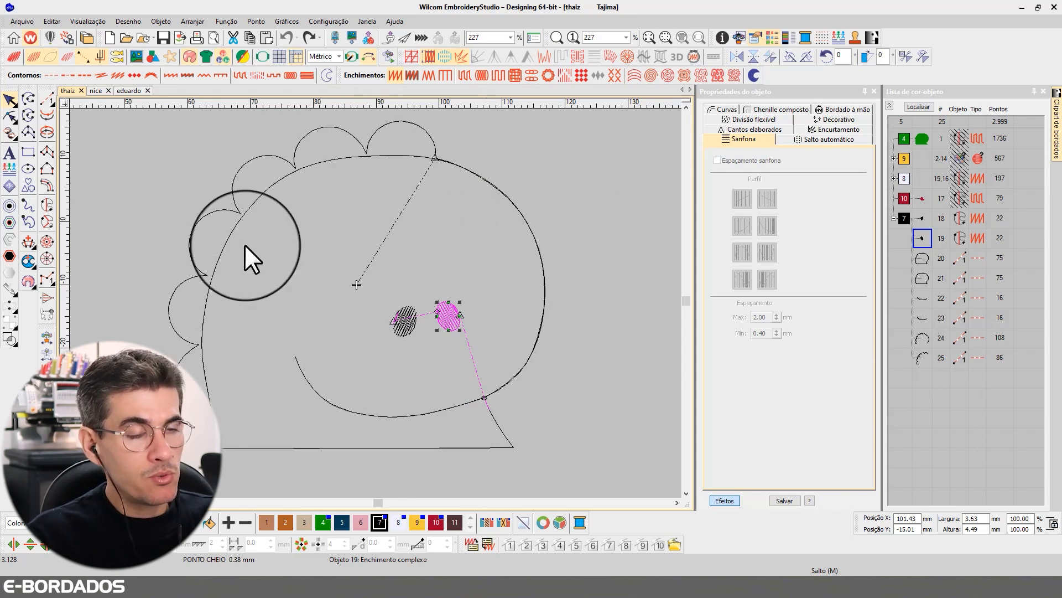
left_click(605, 326)
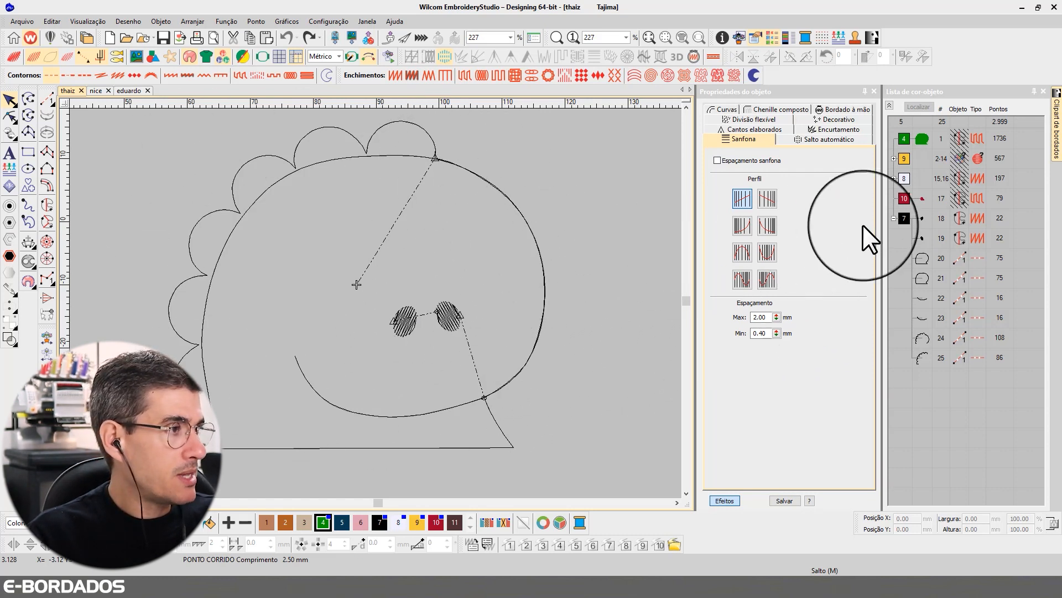
left_click(893, 218)
left_click(920, 201)
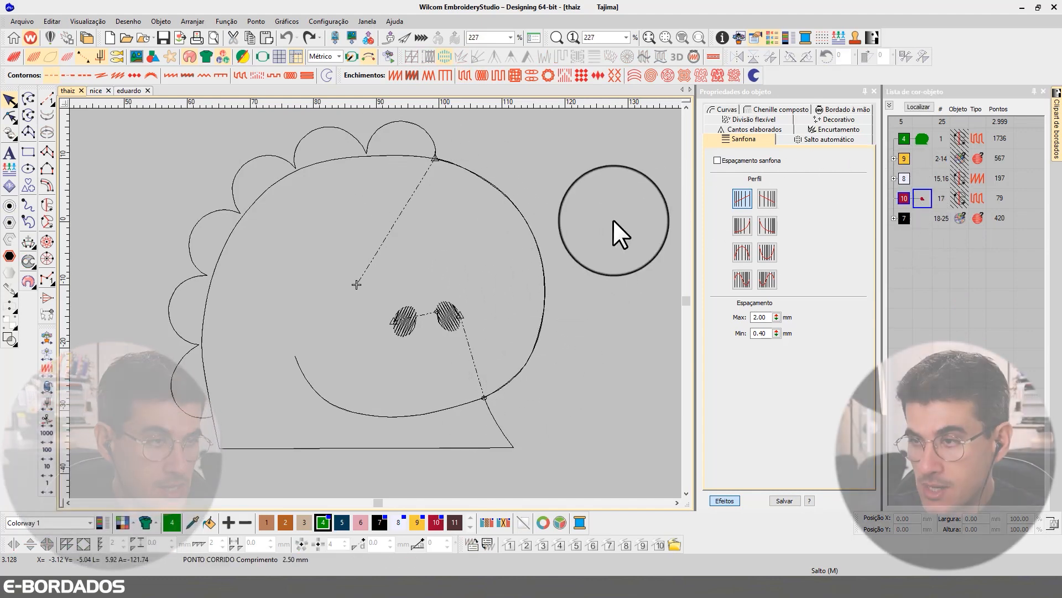
key("Escape")
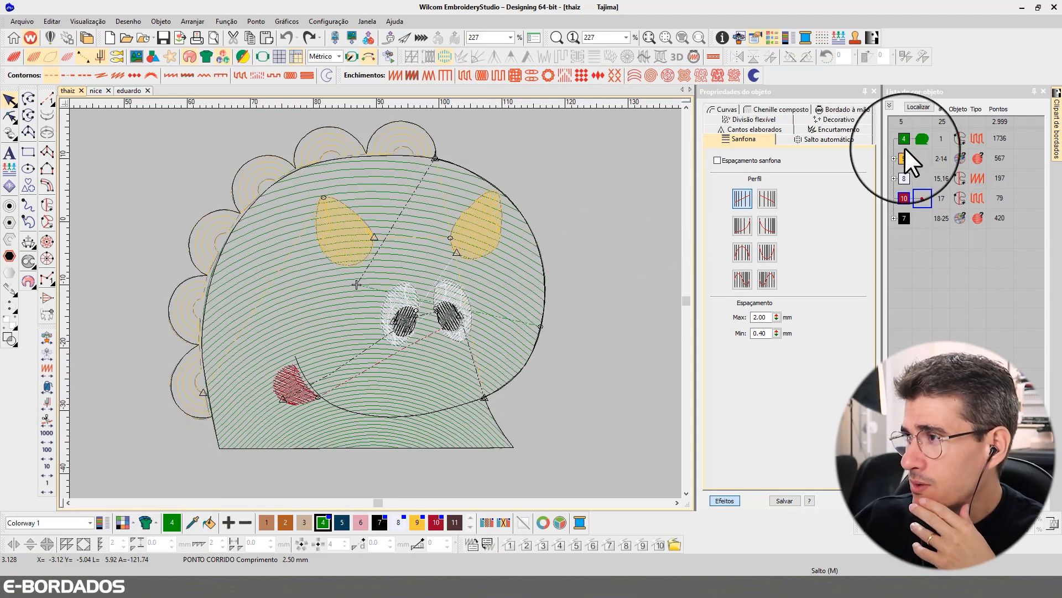
Isolate the green head fill and review its Tatami spacing, stitch length and minimum length
left_click(921, 139)
left_click(919, 107)
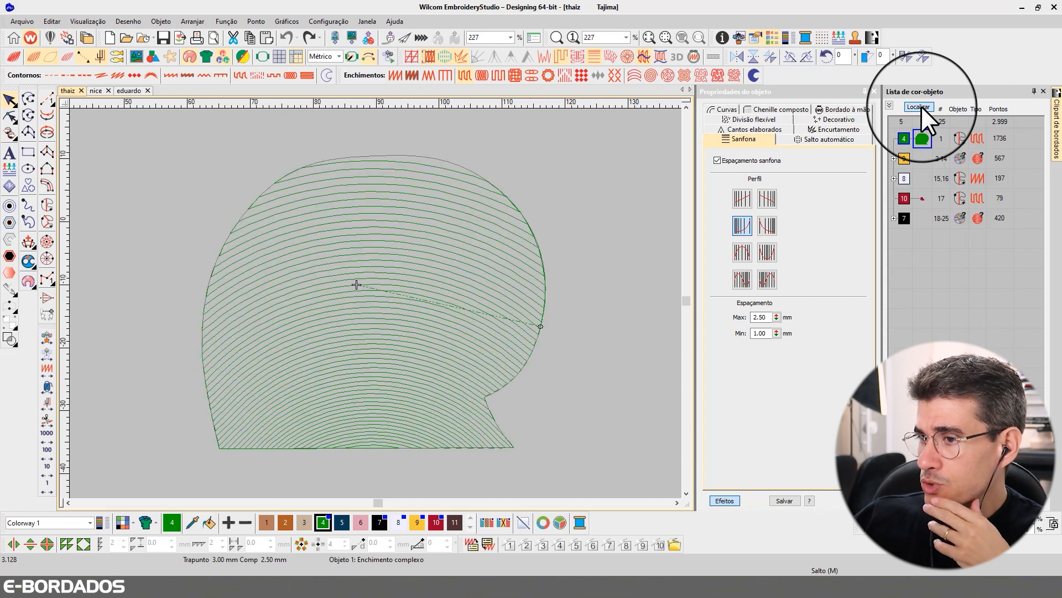
left_click(723, 501)
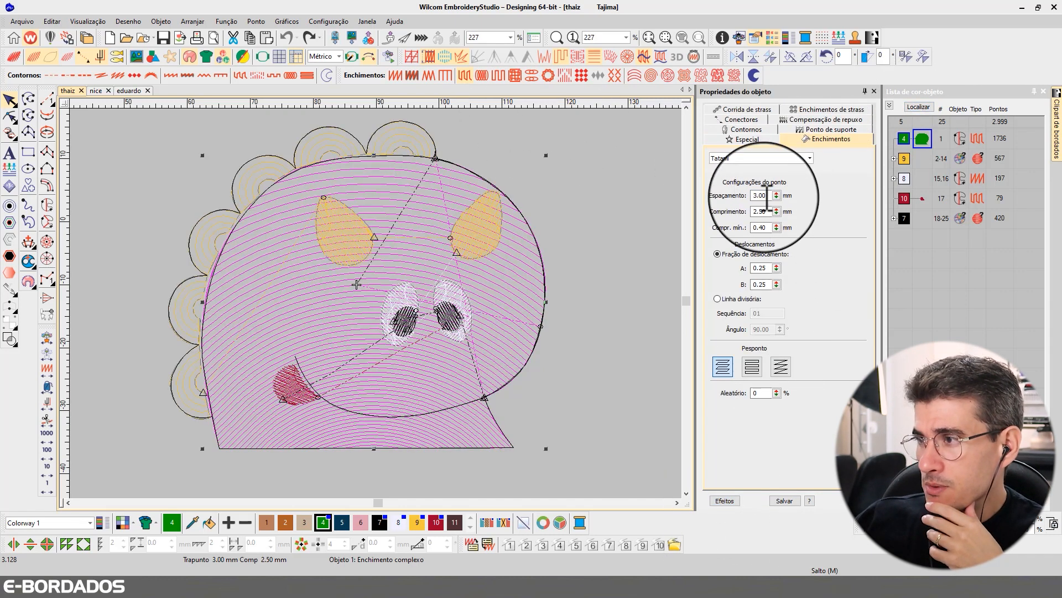
double_click(761, 196)
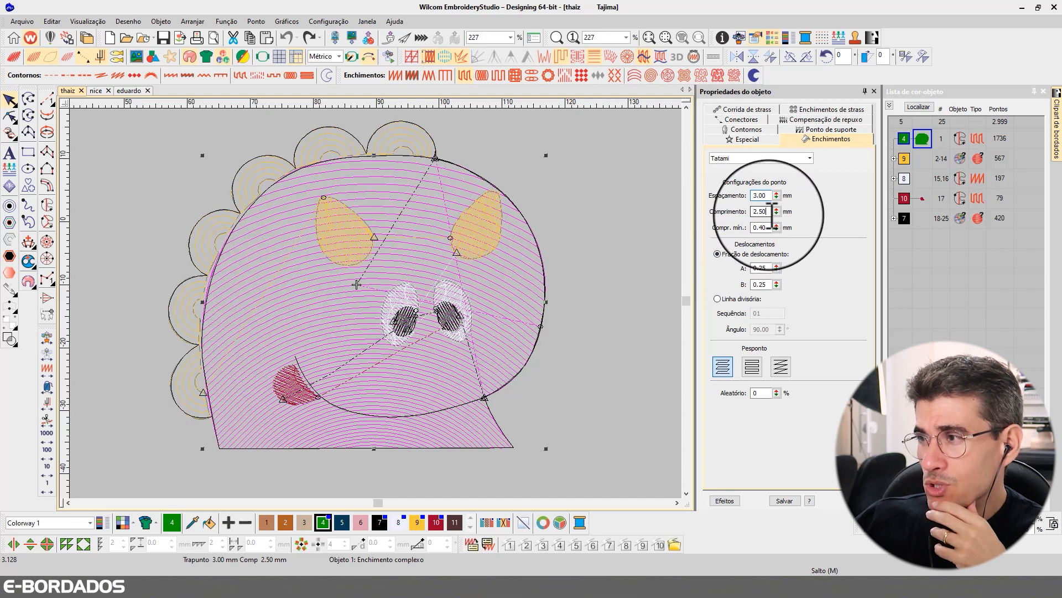
double_click(762, 212)
double_click(763, 228)
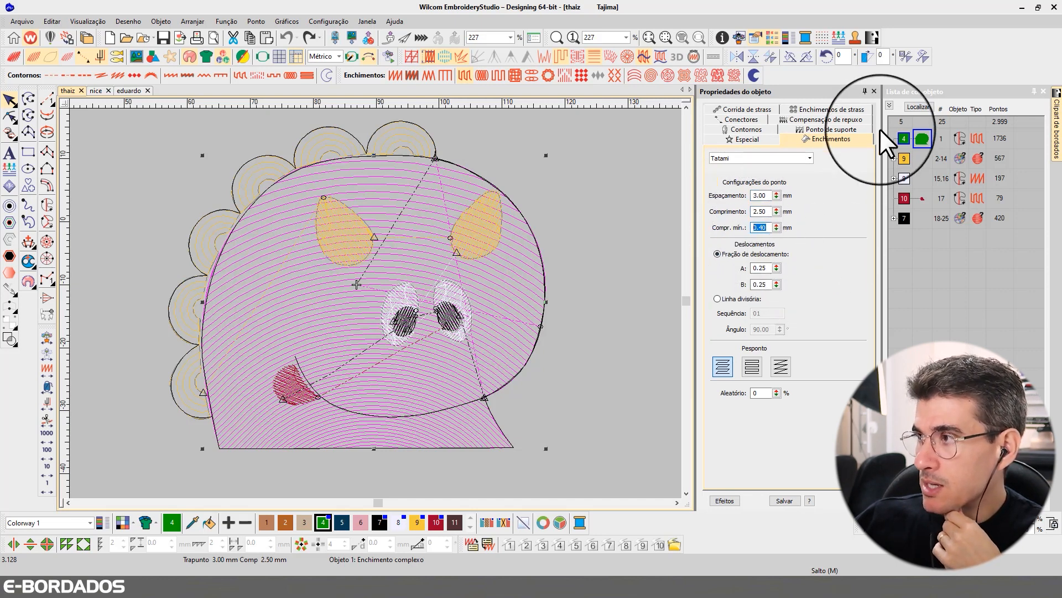
Set the minimum accordion spacing of the green head fill to 2.00 mm and check the fill on its own
left_click(918, 107)
key("alt+e")
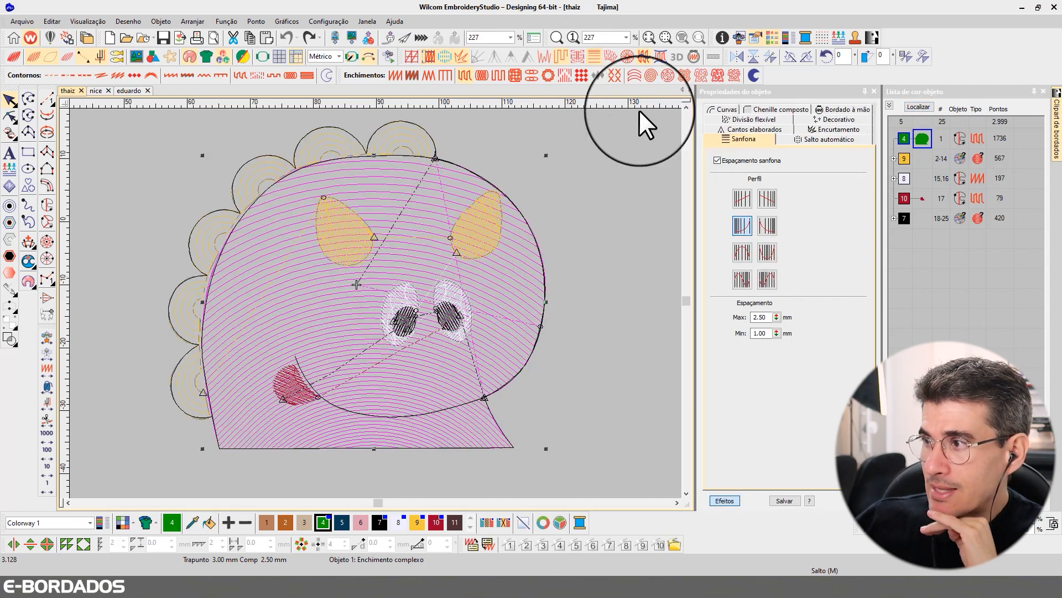
double_click(761, 333)
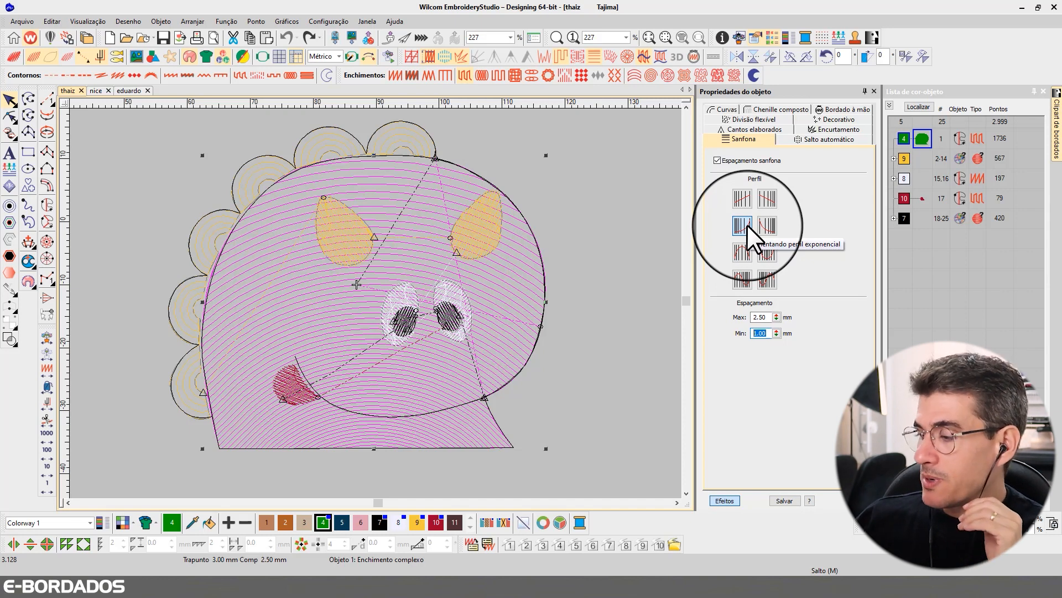
type("2.")
key("Return")
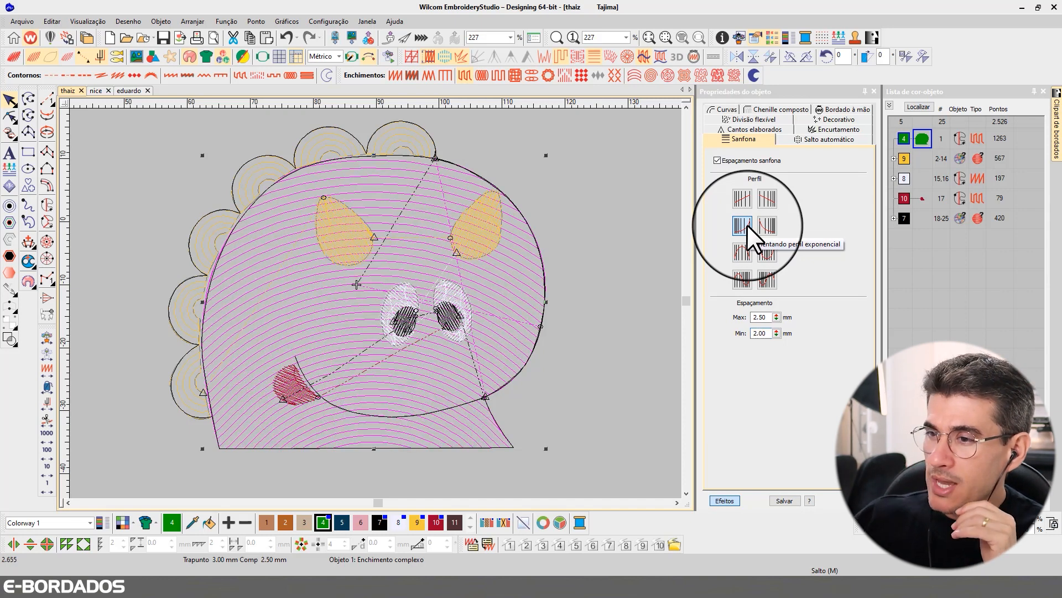
left_click(914, 106)
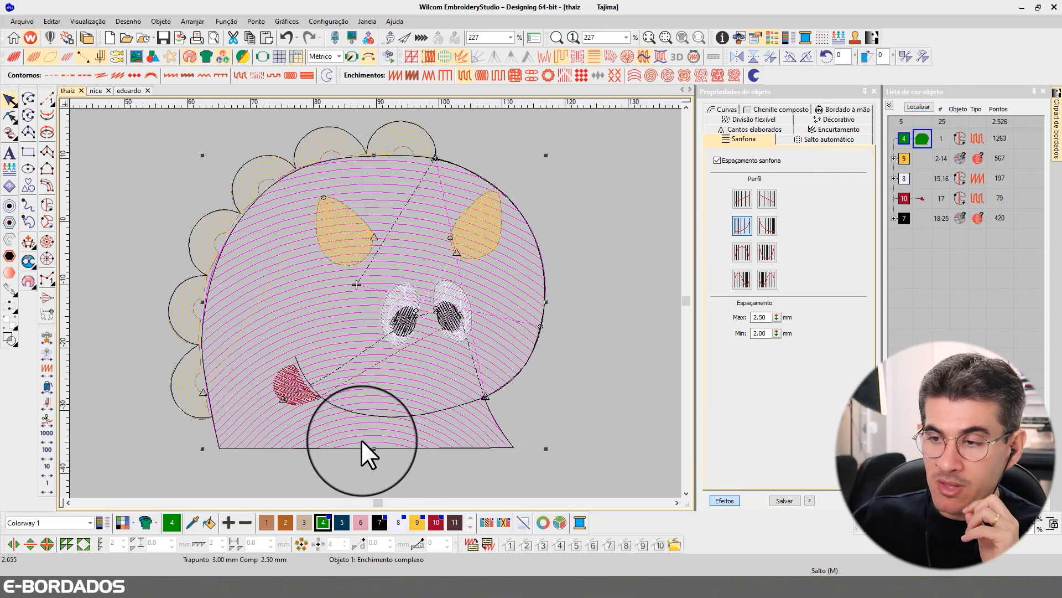
Check the green head fill's reshape nodes and try a minimum accordion spacing of 1.00 mm on it
left_click(10, 117)
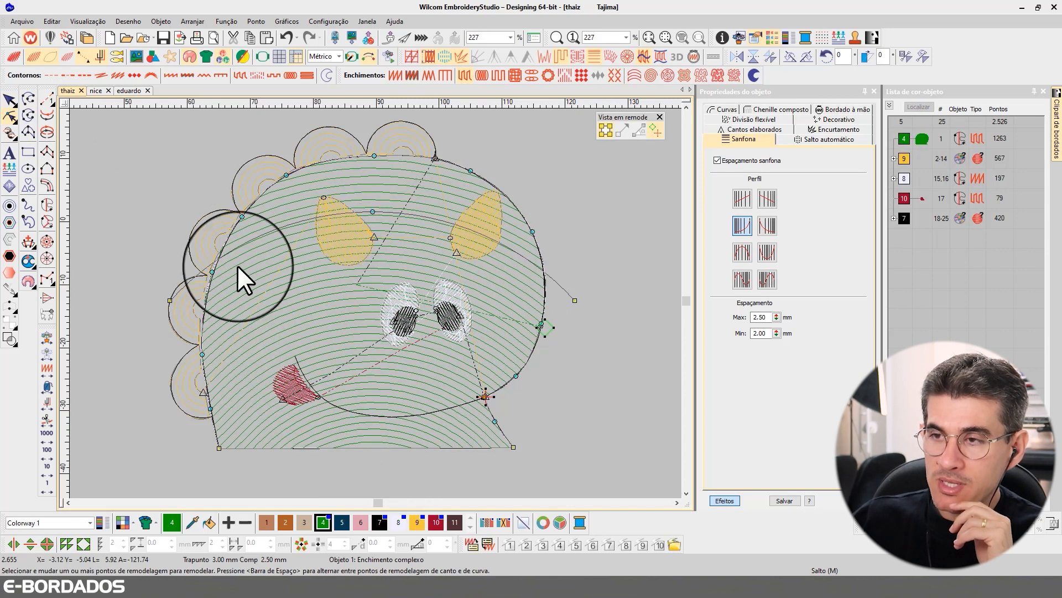
left_click(10, 100)
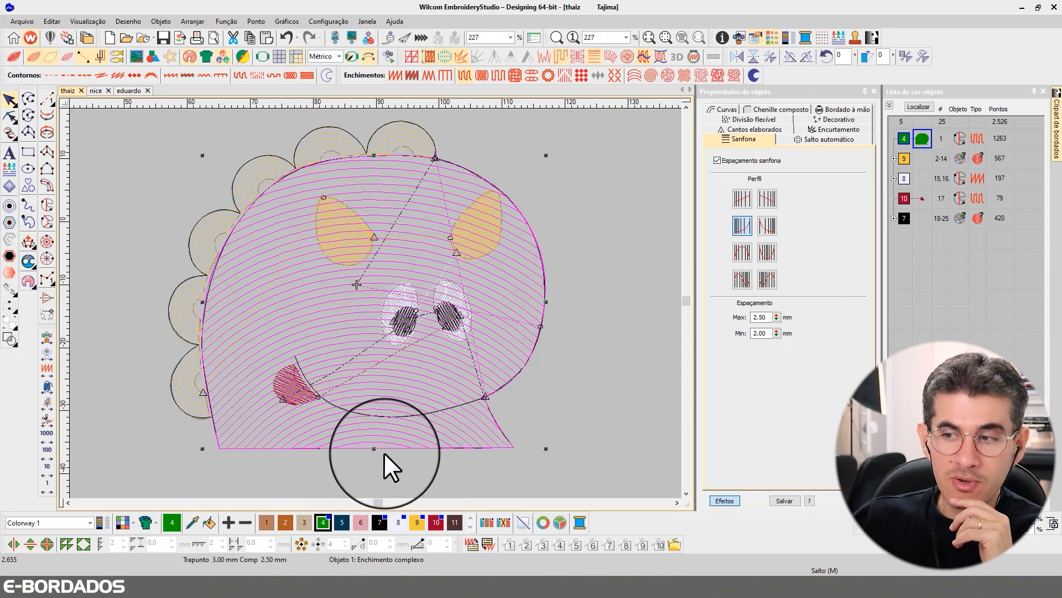
double_click(759, 333)
type("1")
key("Return")
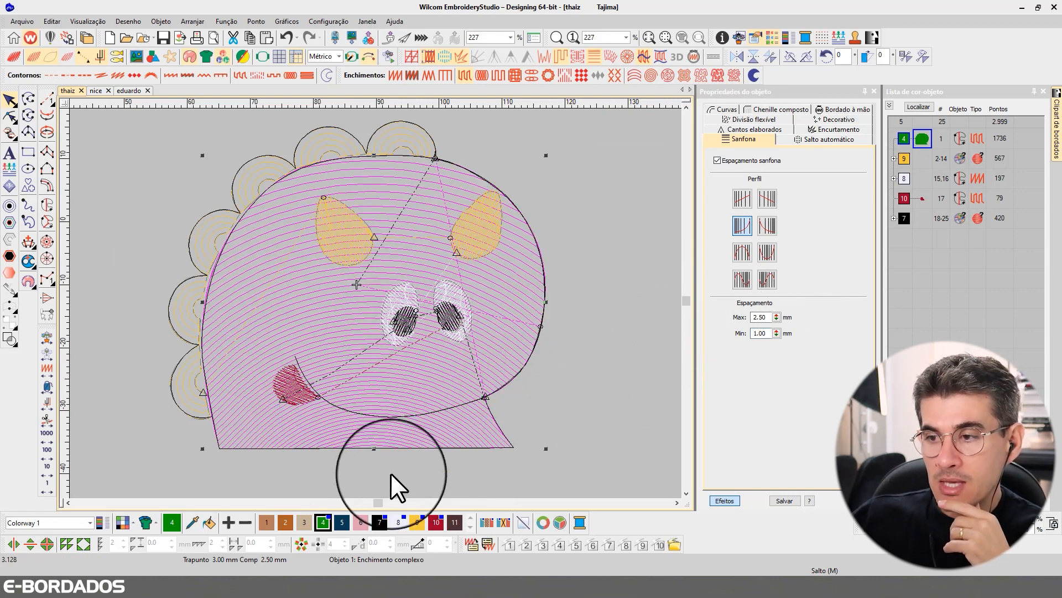
Set the minimum accordion spacing of the green head fill to 1.50 mm
double_click(759, 333)
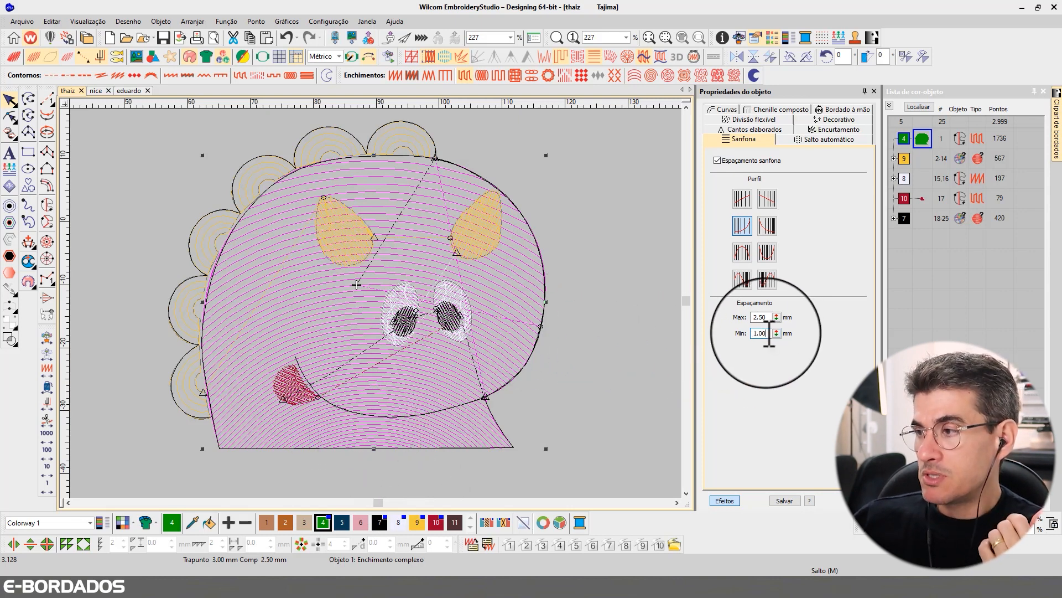
type("1.5")
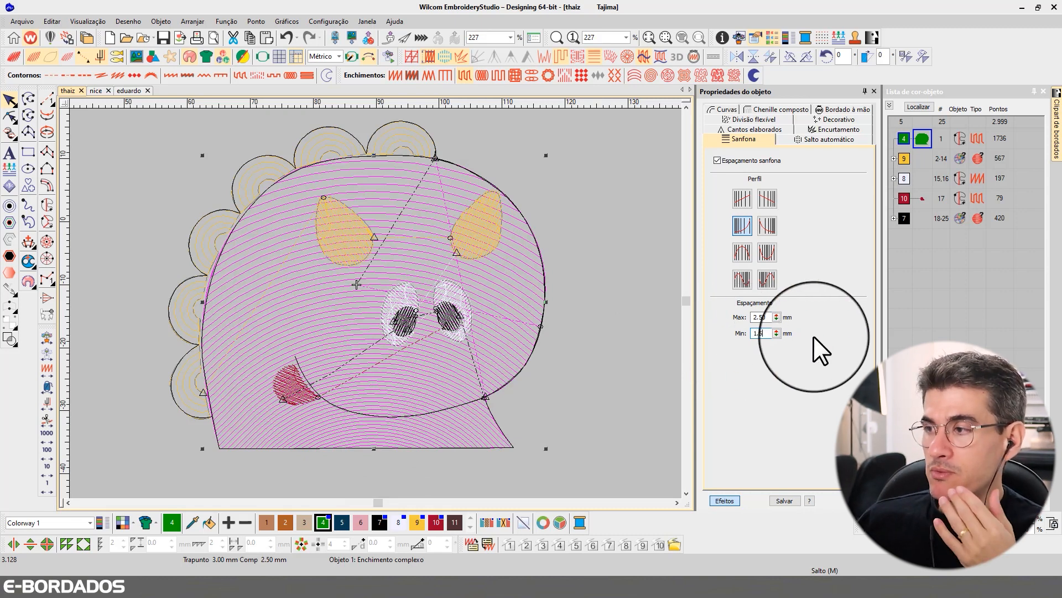
key("Return")
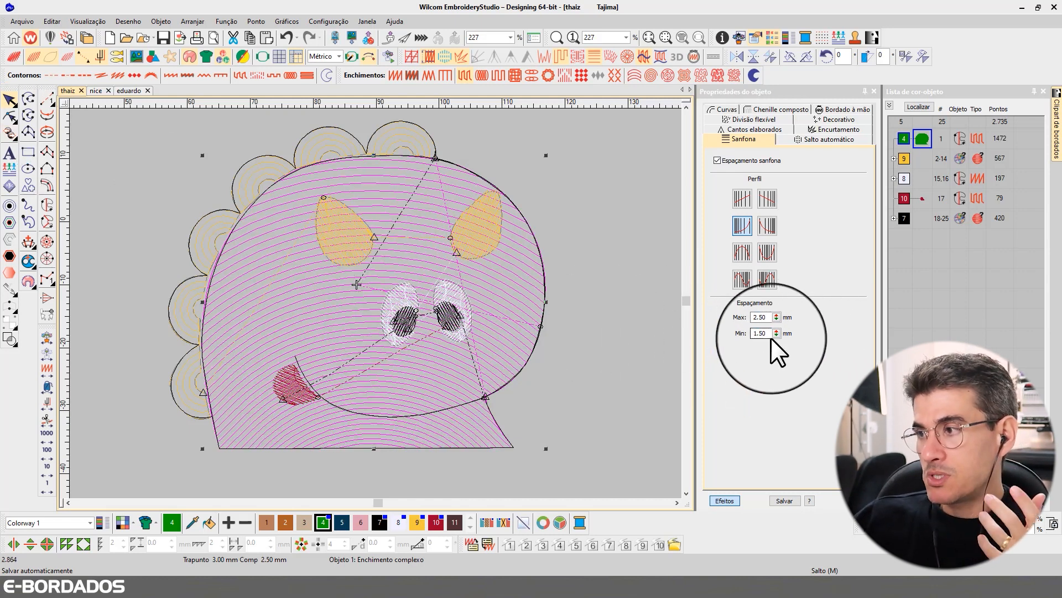
left_click_drag(750, 333, 769, 332)
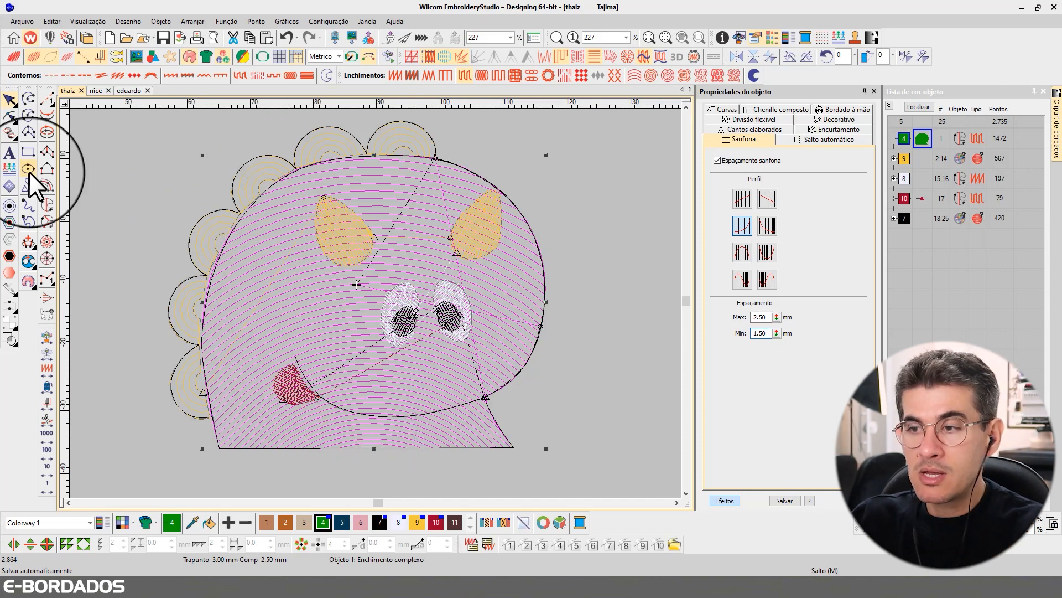
Lower the middle node of the green head fill's stitch guide curve by about 5 mm and preview the flatter rows realistically
left_click(28, 132)
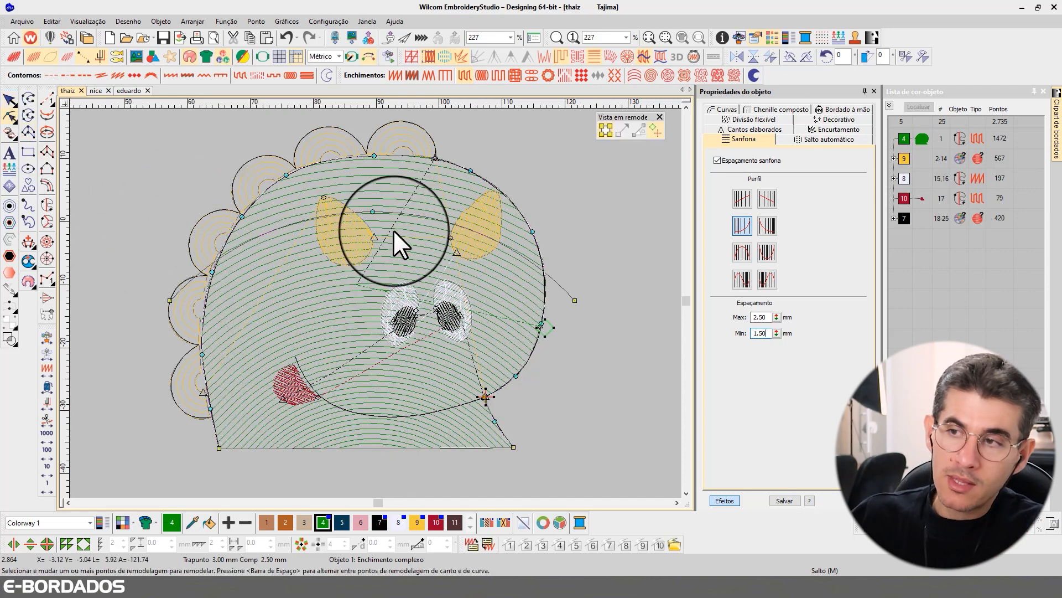
left_click(373, 214)
left_click_drag(373, 214, 370, 248)
left_click(332, 277)
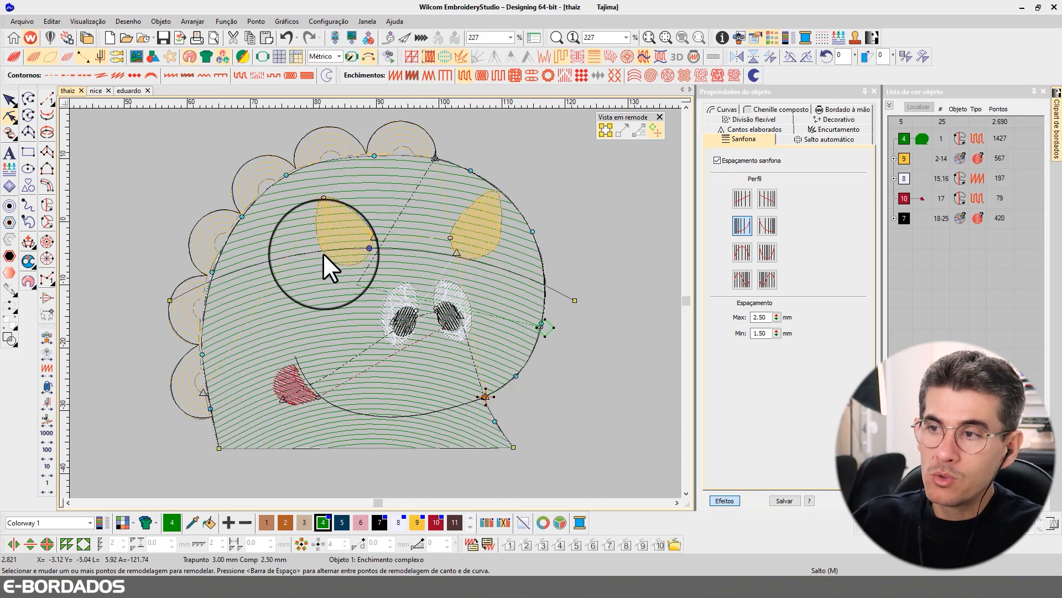
left_click(10, 101)
left_click(317, 243)
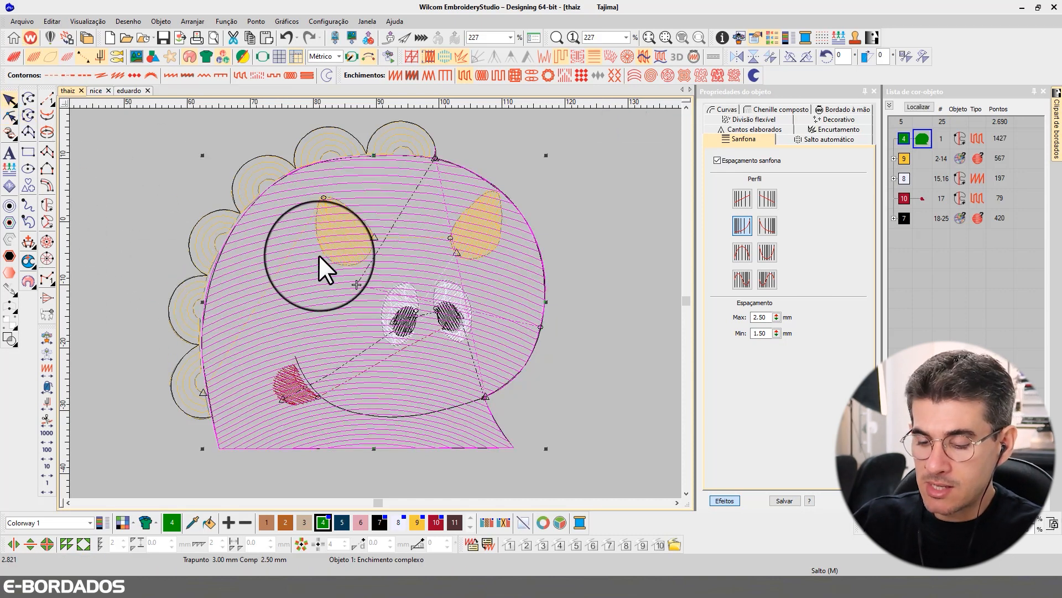
left_click(260, 446)
left_click(372, 413)
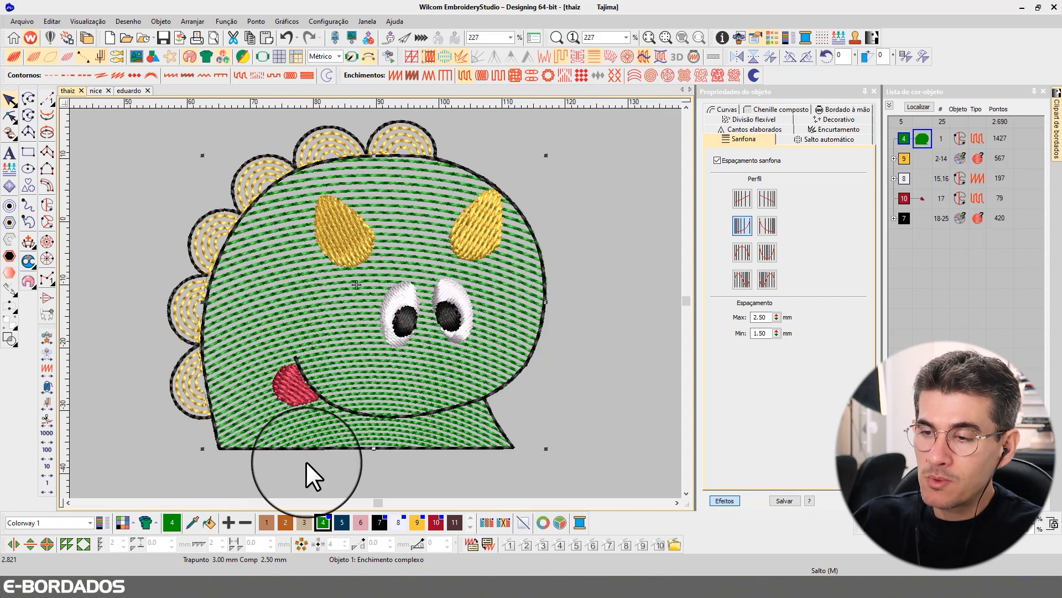
key("h")
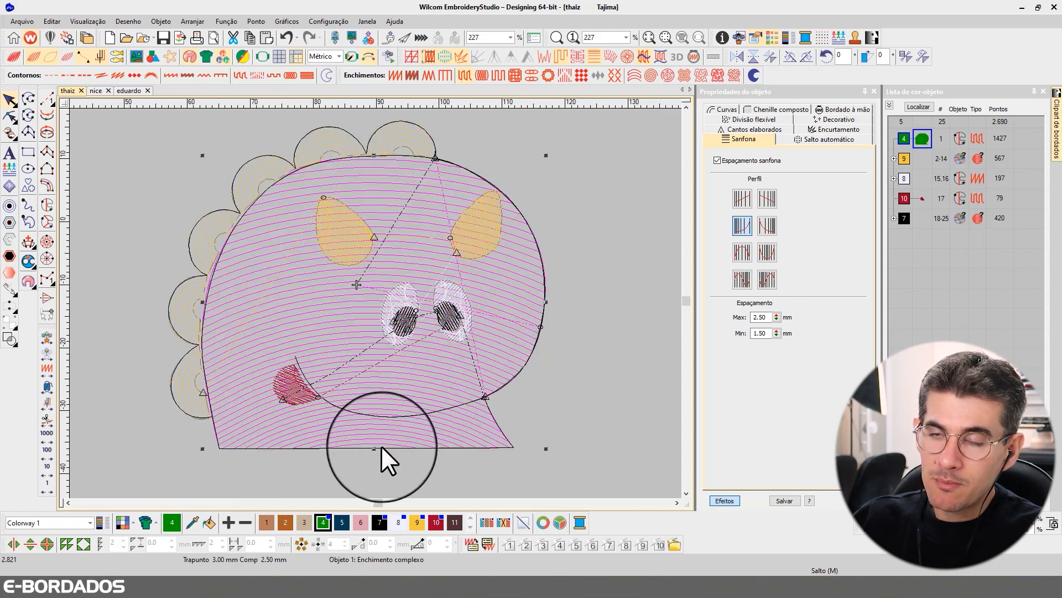
Lower the guide curve's middle node a little further to flatten the rows more, and show the design in realistic view
left_click(10, 116)
left_click_drag(369, 248, 368, 260)
left_click(11, 101)
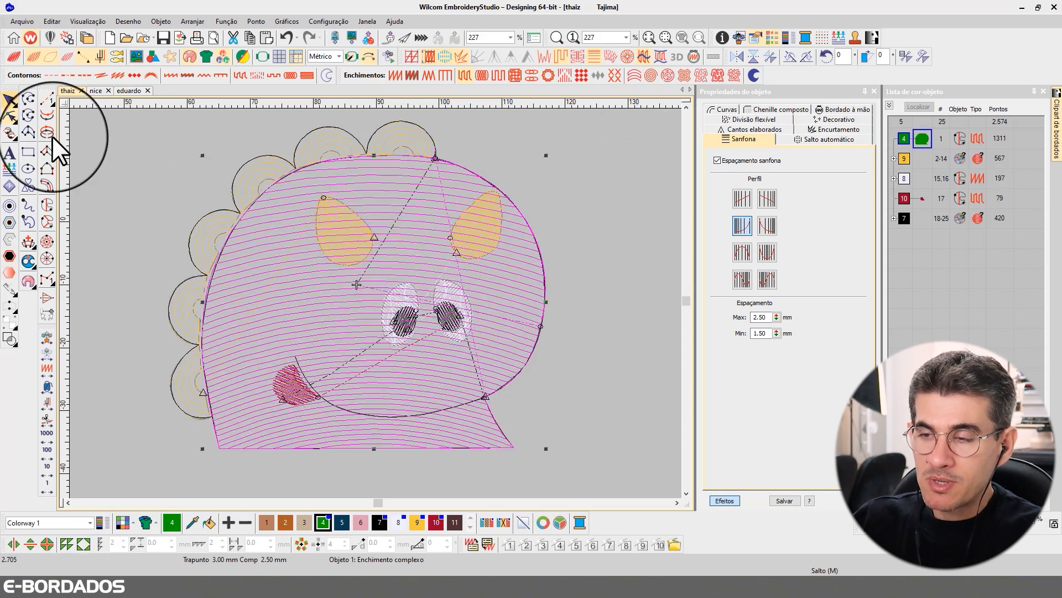
key("t")
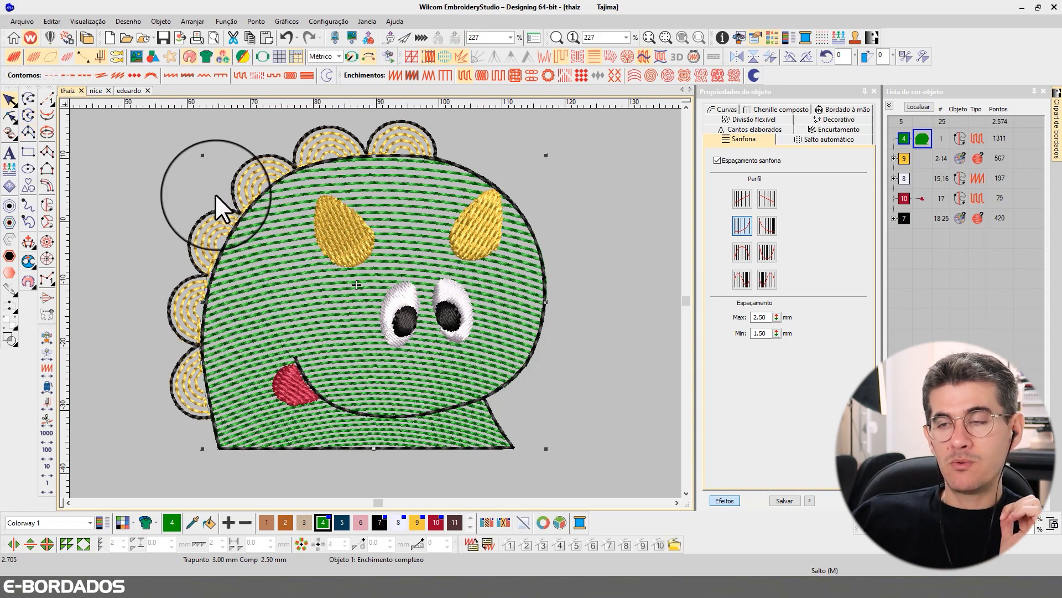
Examine the contour-filled scale on the upper back of the head with its nodes, and compare it with the isolated green fill
left_click(250, 175)
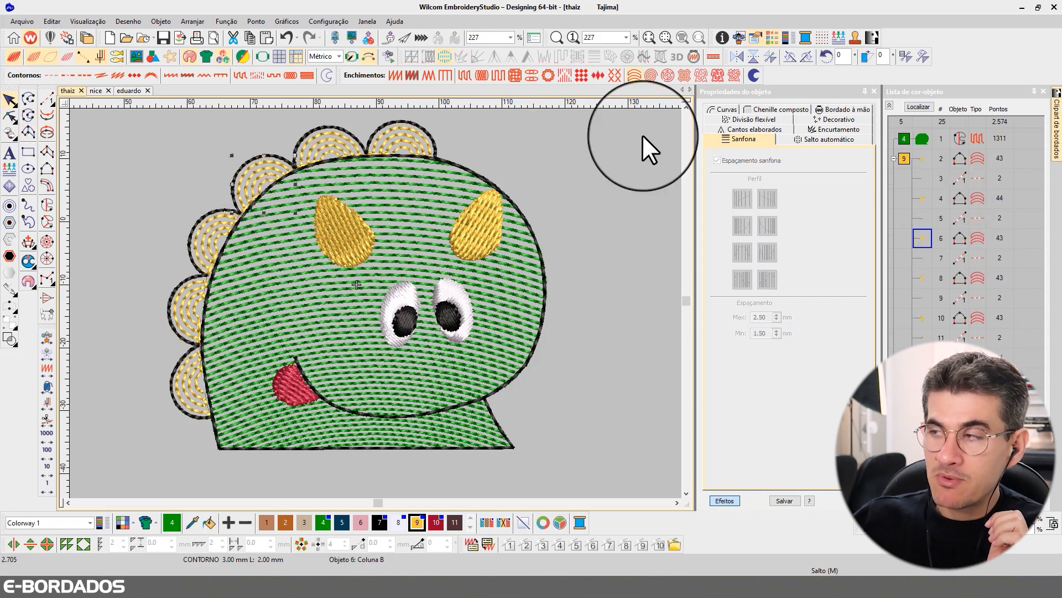
left_click(914, 105)
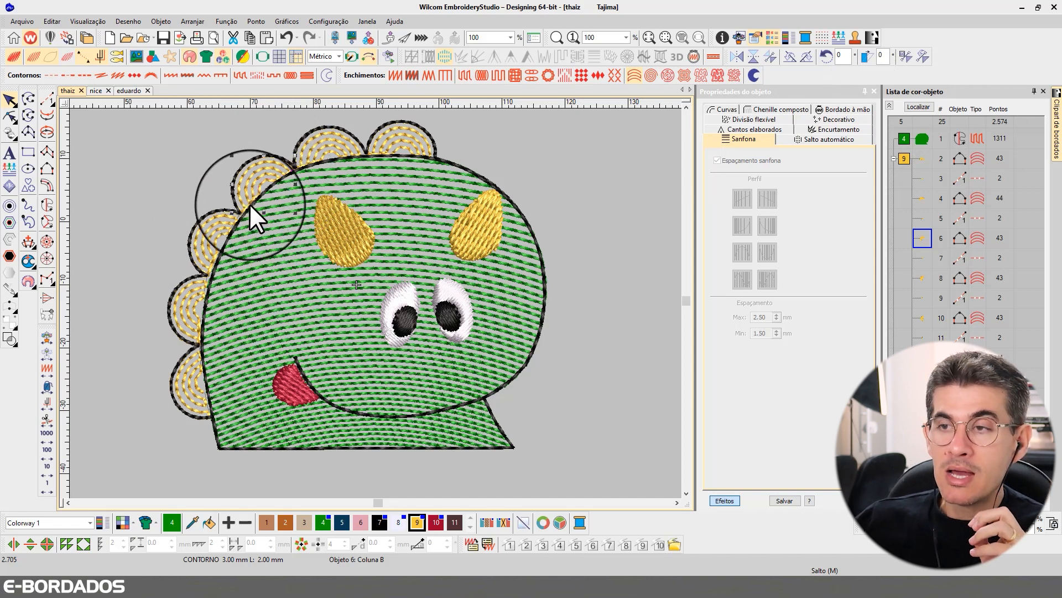
left_click(10, 116)
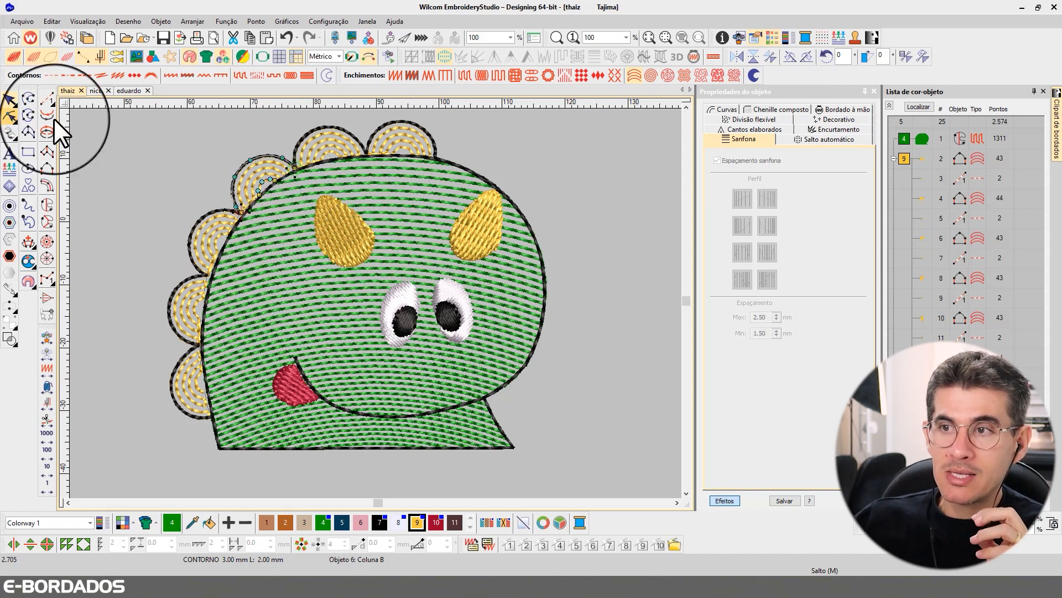
left_click(9, 100)
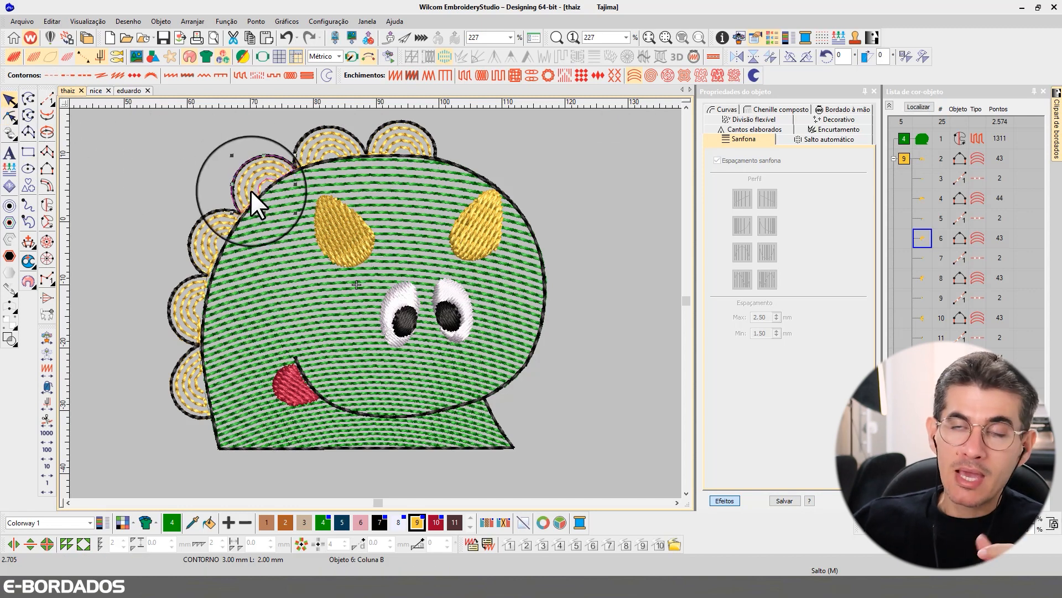
left_click(327, 313)
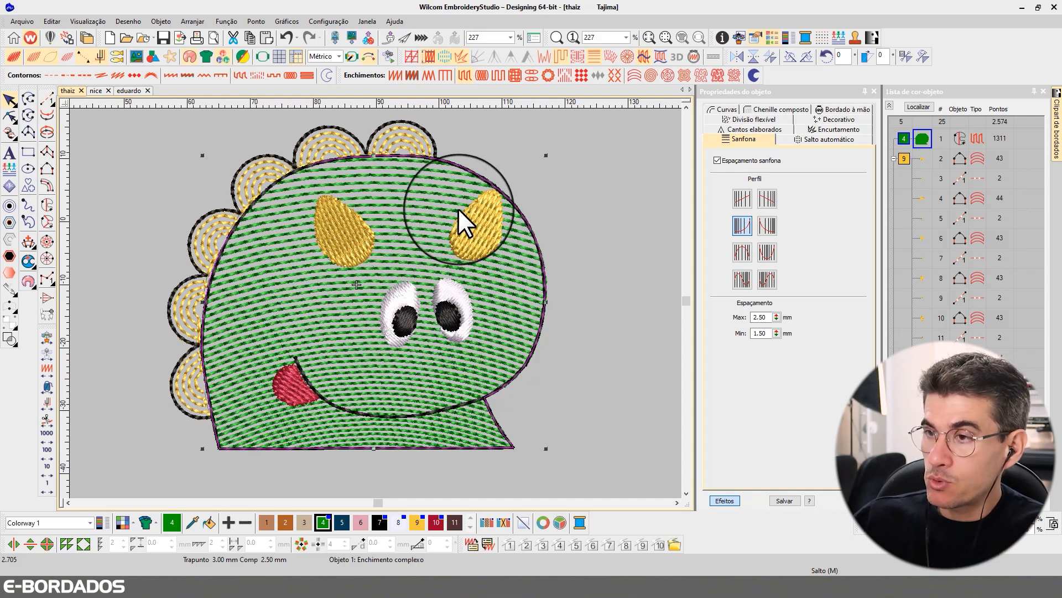
left_click(918, 106)
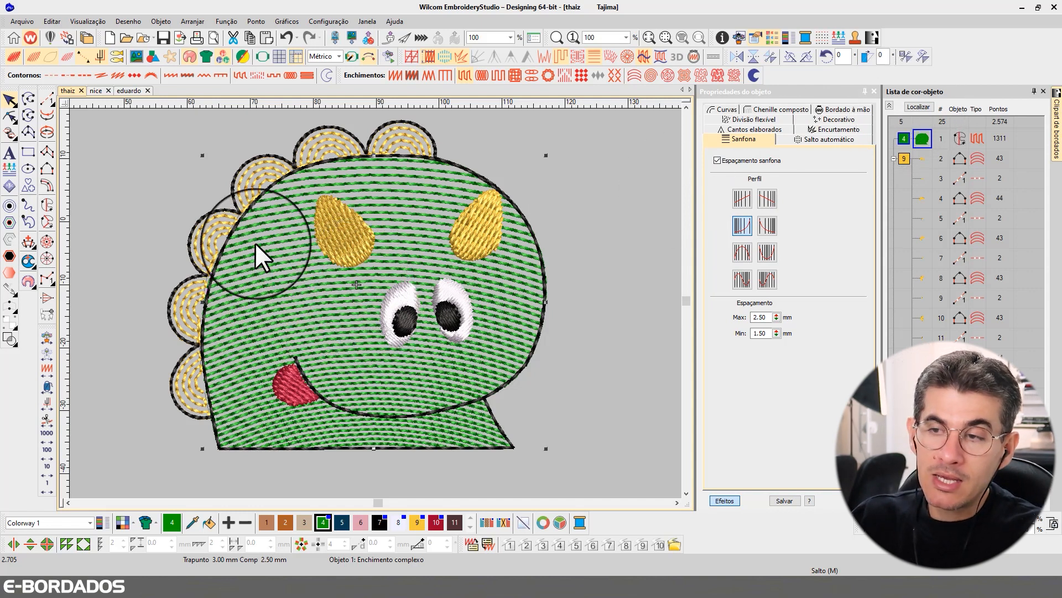
Try a first underlay of type Tatami beneath the green head fill and check the fill on its own
left_click(721, 501)
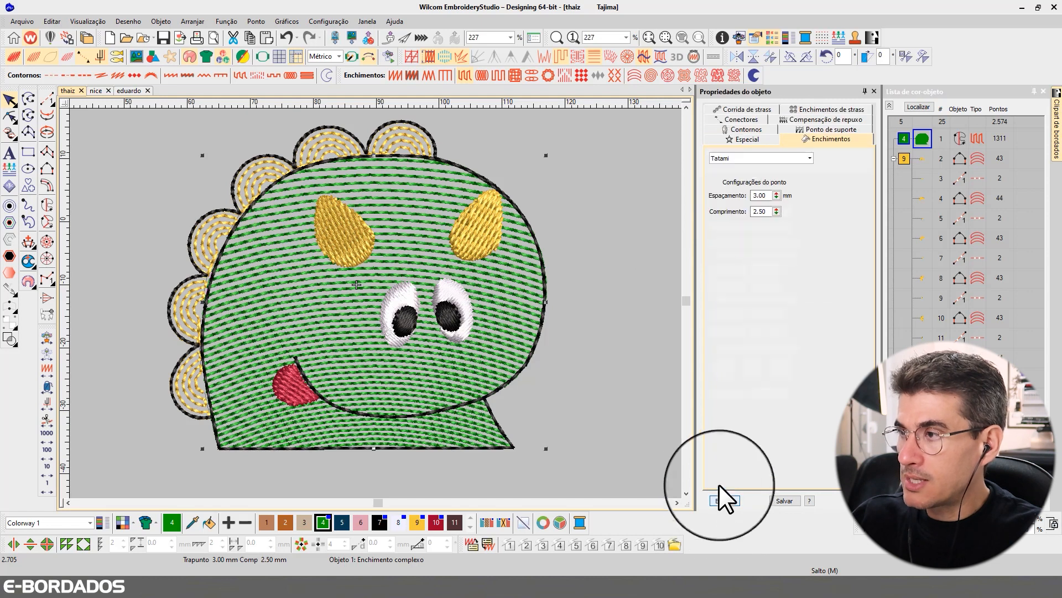
left_click(824, 131)
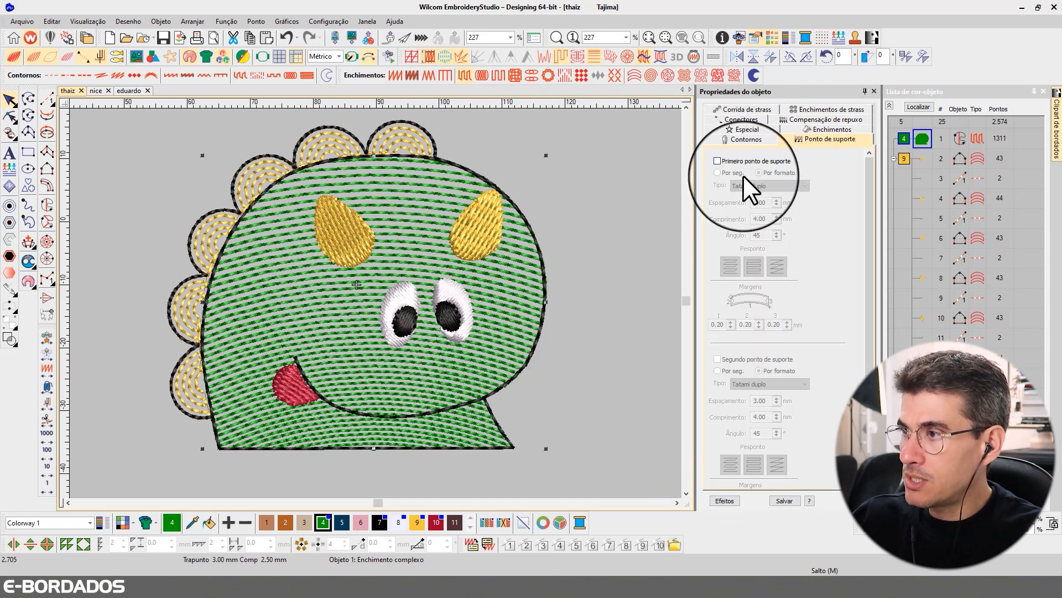
left_click(722, 161)
left_click(769, 185)
left_click(761, 221)
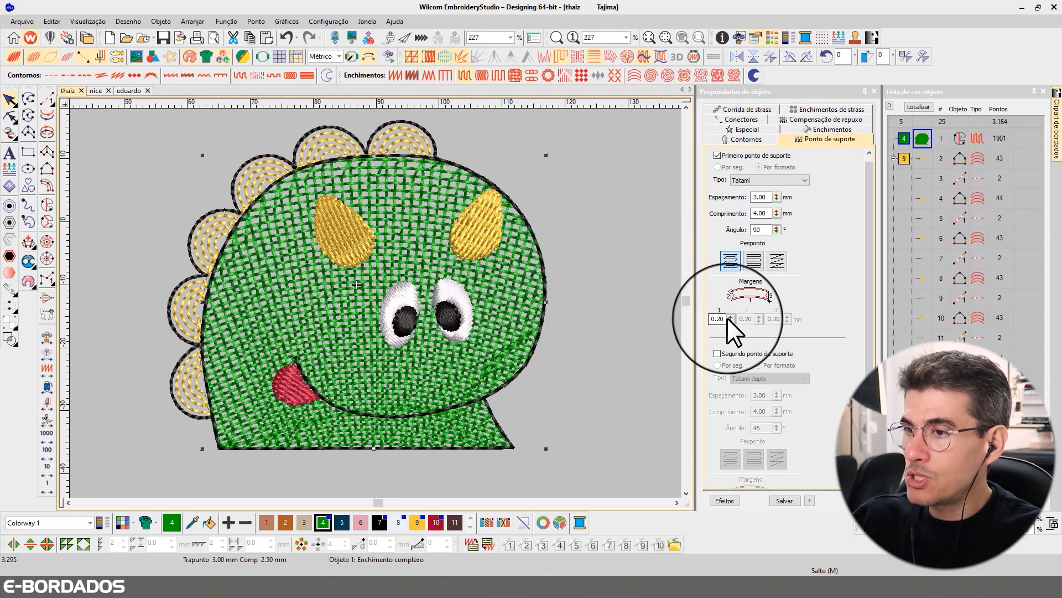
left_click(918, 107)
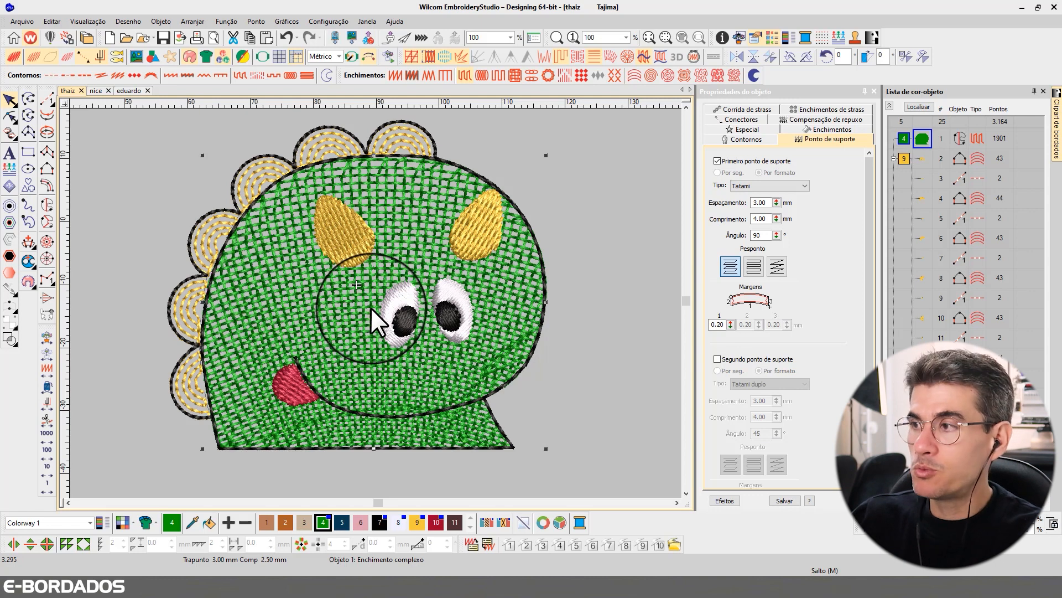
Check the green fill's Tatami stitch settings and remove its first underlay
left_click(821, 128)
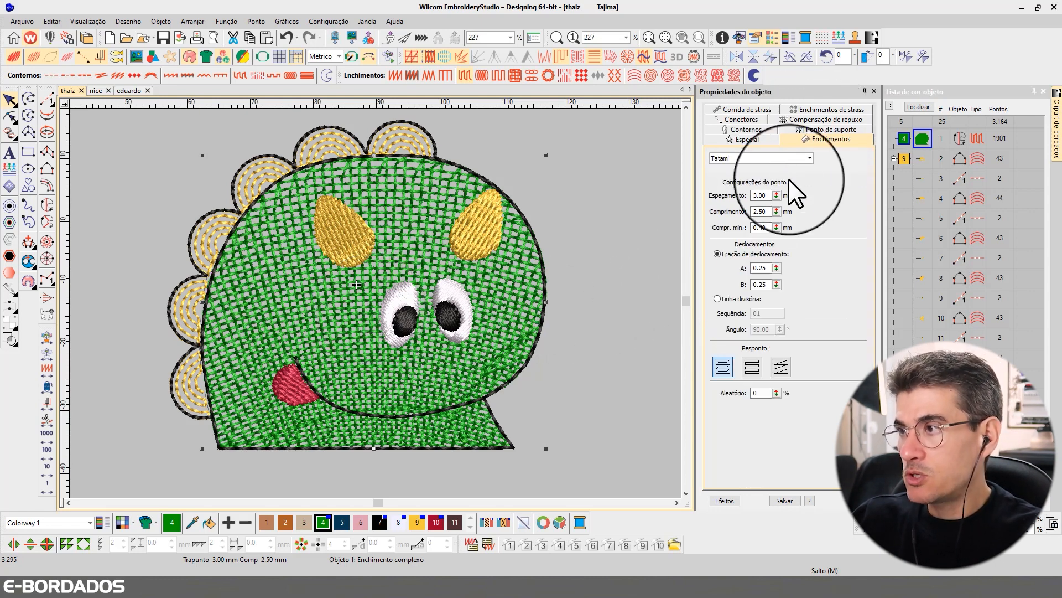
double_click(761, 195)
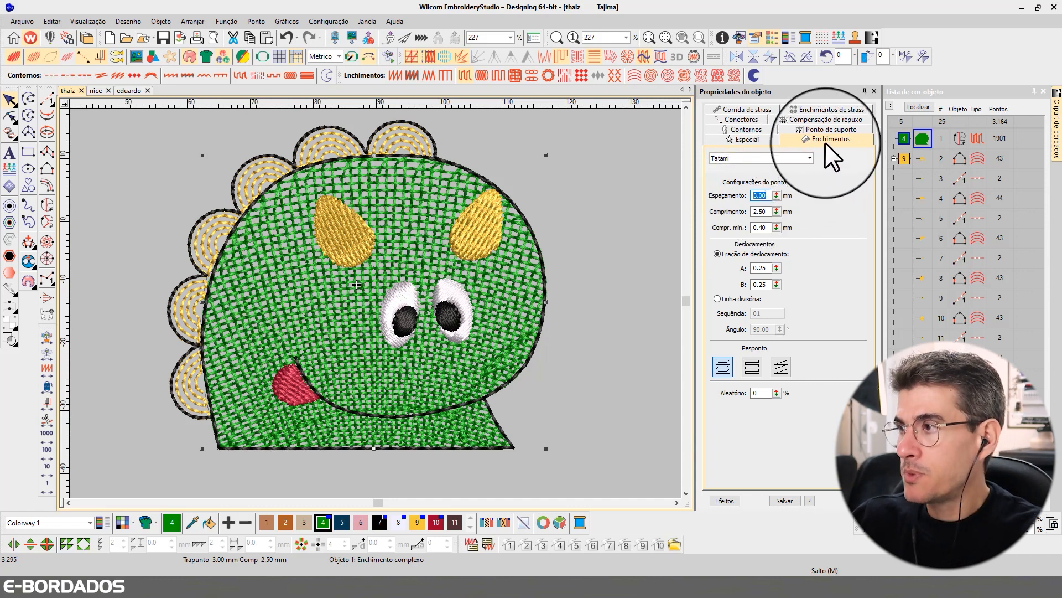
left_click(818, 128)
left_click(732, 160)
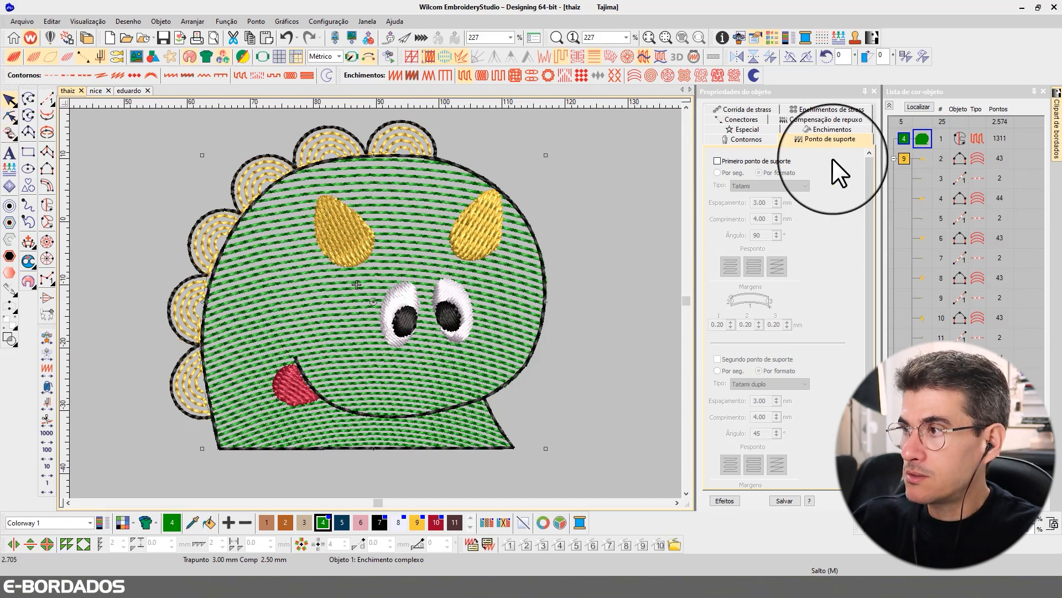
Review the green fill's spacing settings and reshape its guide curve again by moving the middle node, leaving the fill deselected
left_click(824, 130)
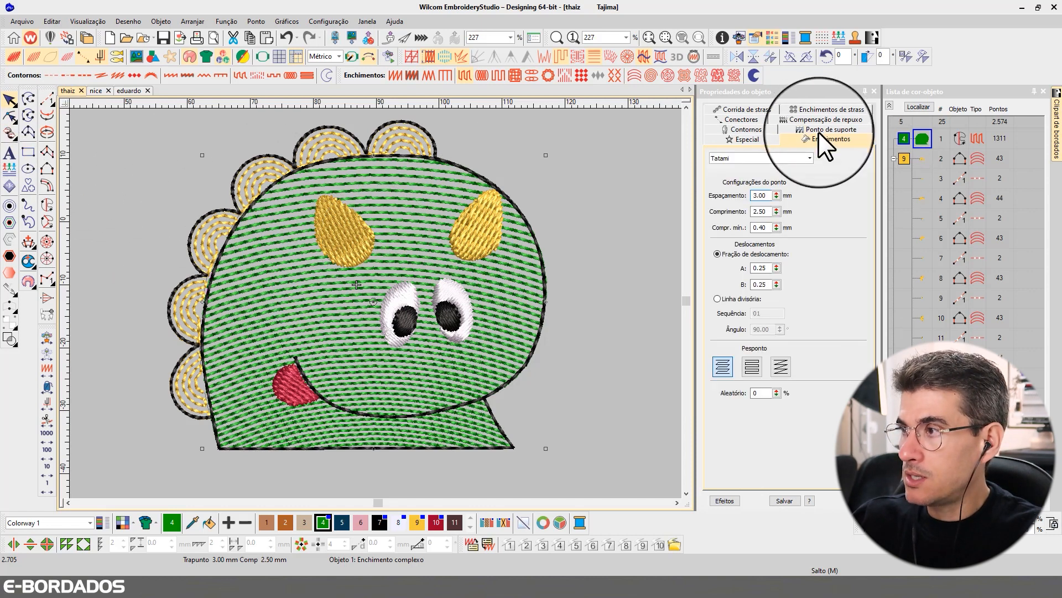
left_click(593, 56)
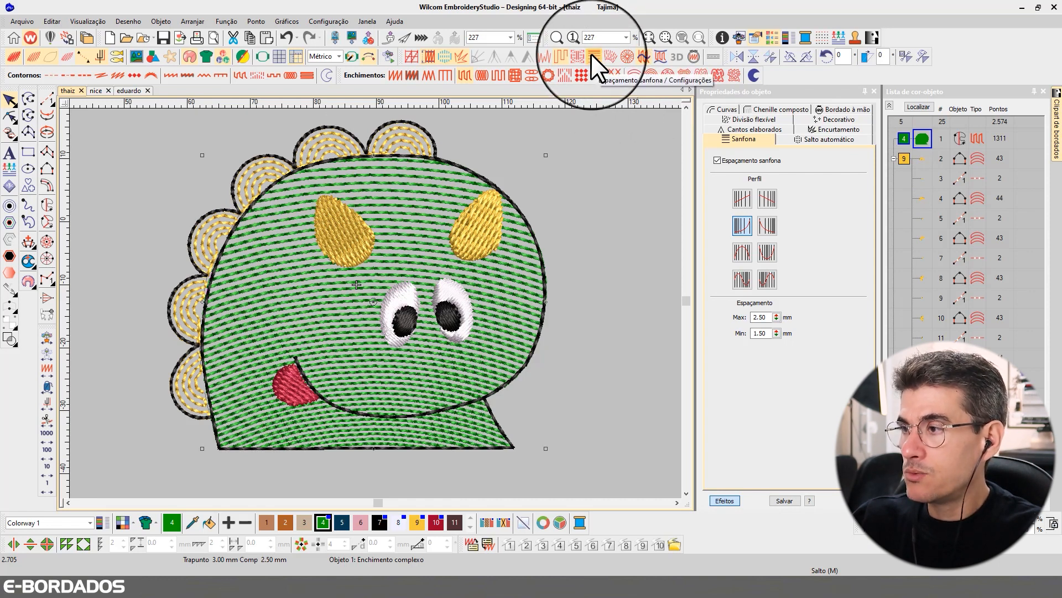
double_click(761, 333)
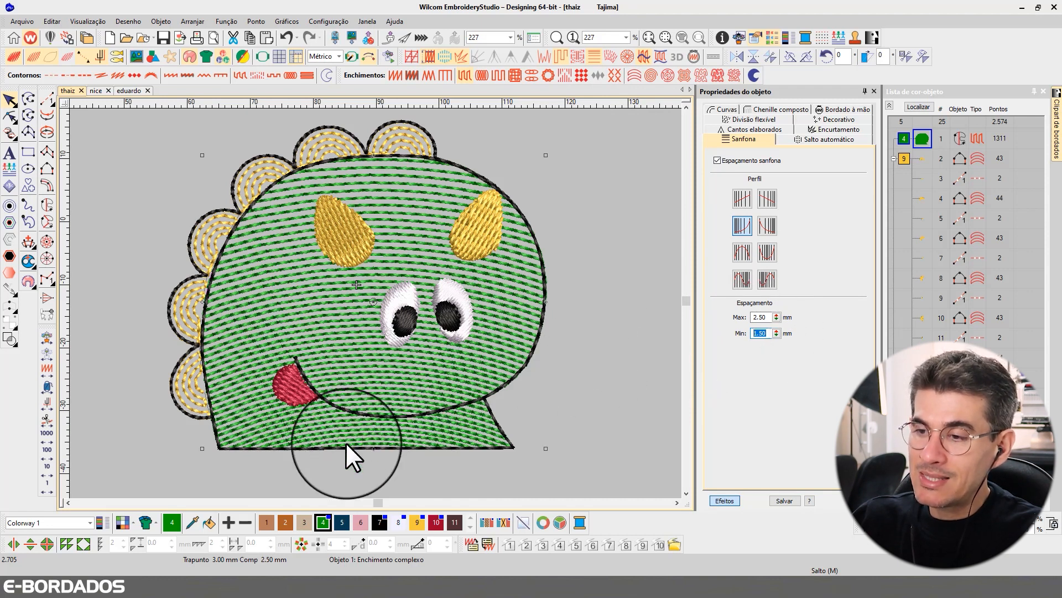
left_click(13, 117)
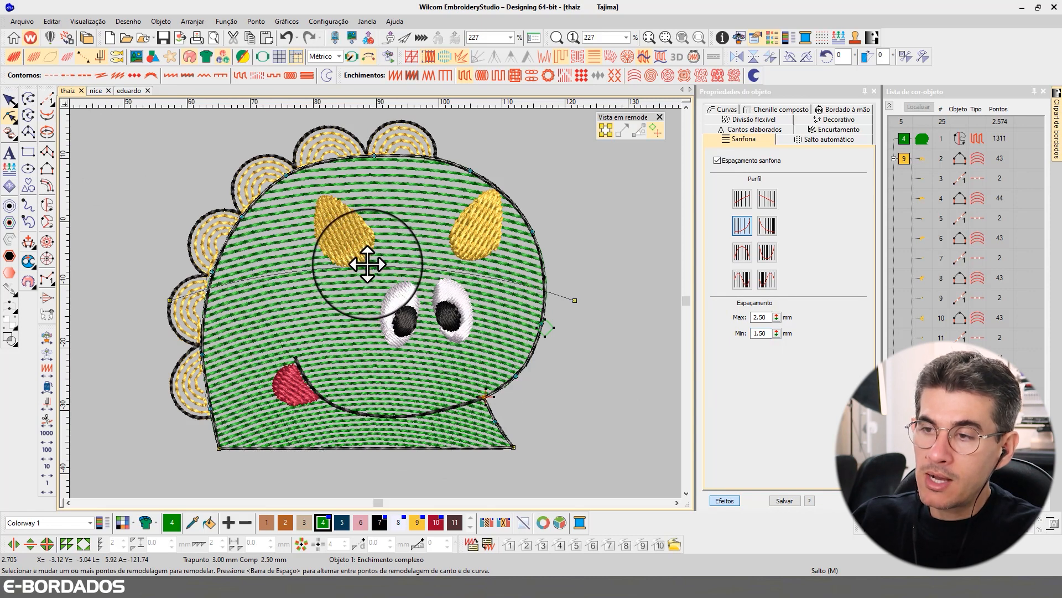
left_click(367, 266)
left_click(9, 100)
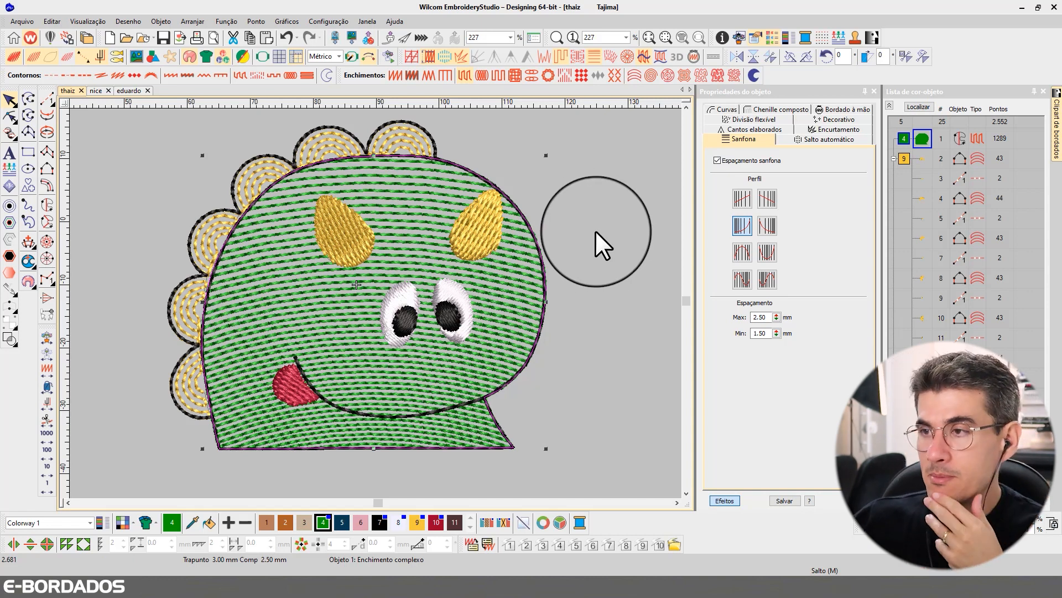
left_click(598, 197)
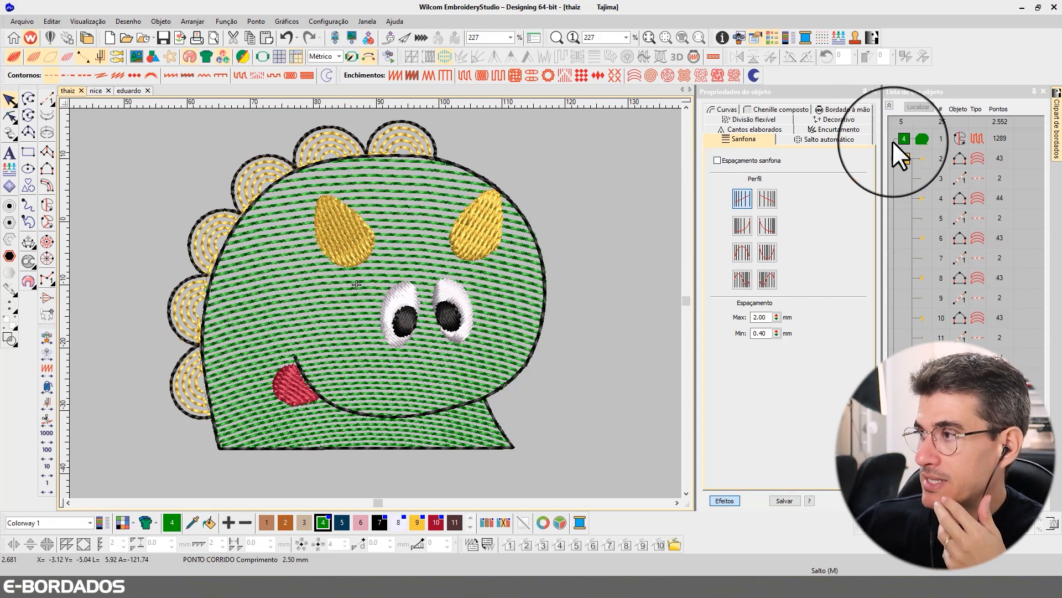
Isolate the yellow colour group and examine the lowest back scale's contour fill up close against the head outline
left_click(901, 157)
left_click(920, 106)
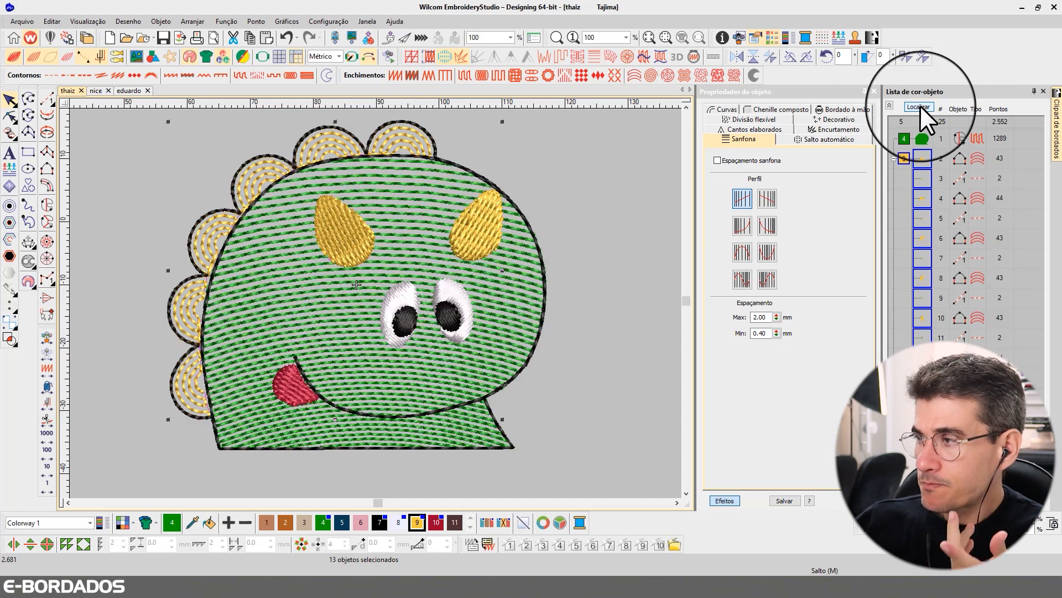
key("b")
left_click_drag(94, 320, 310, 410)
left_click(336, 380)
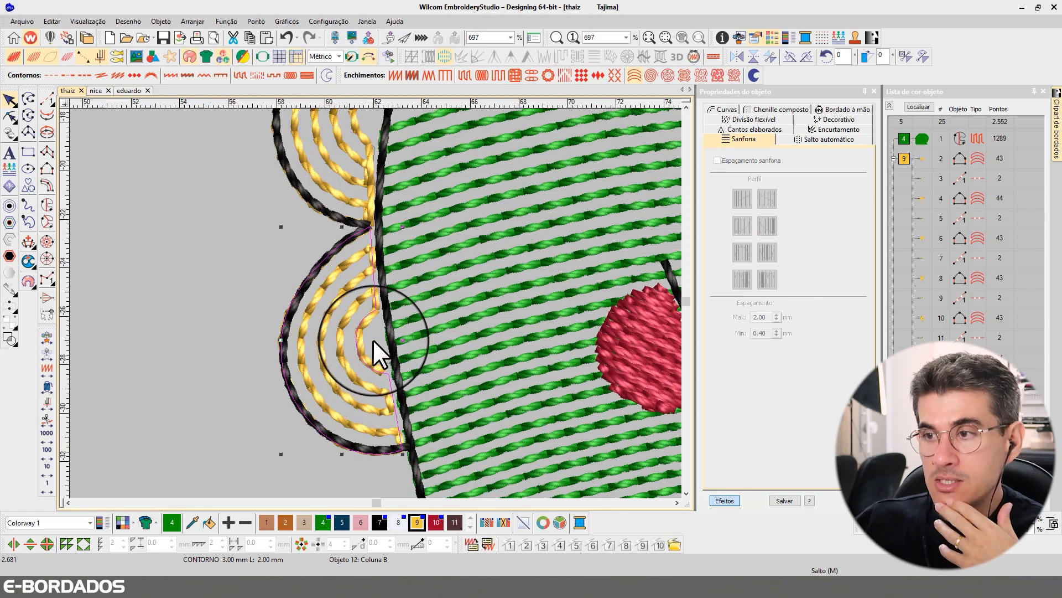
Reshape the lowest back scale's contour fill, moving its upper and lower inner nodes so the straight side follows the head outline
scroll(372, 346, "up", 2)
left_click(9, 116)
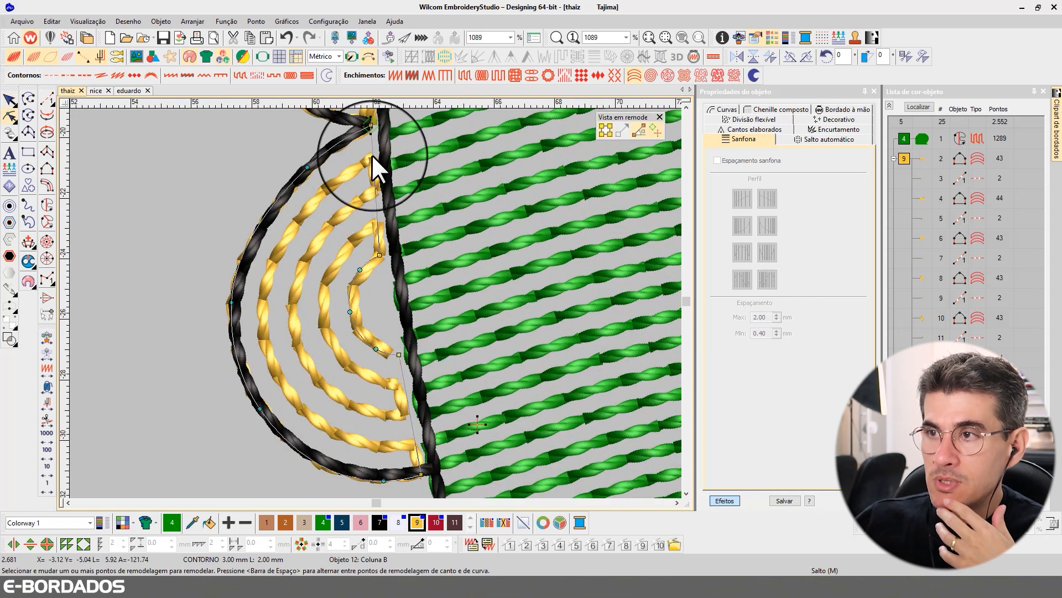
left_click_drag(371, 127, 383, 212)
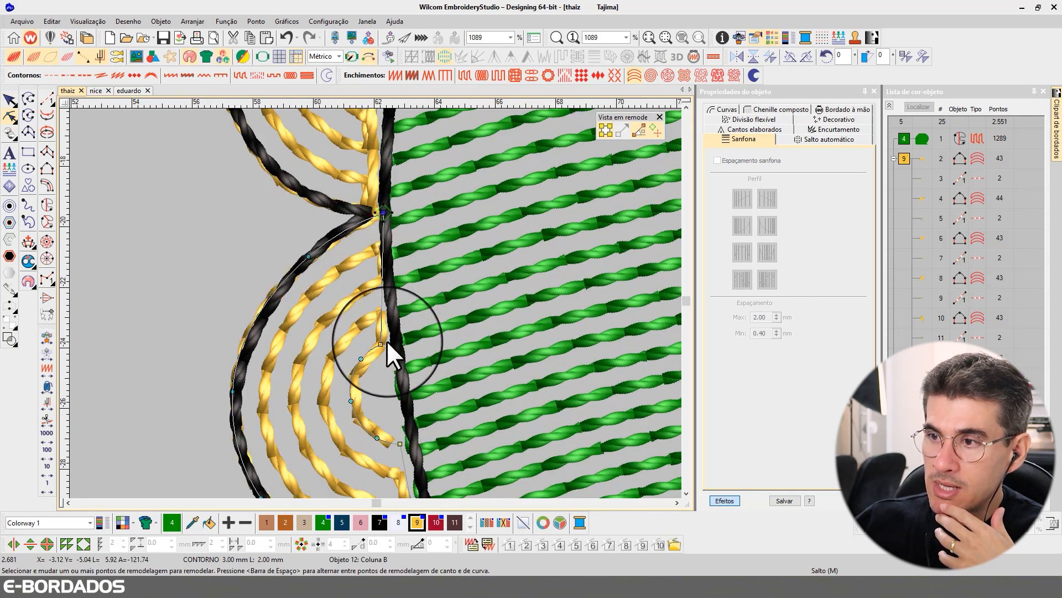
left_click_drag(384, 344, 395, 345)
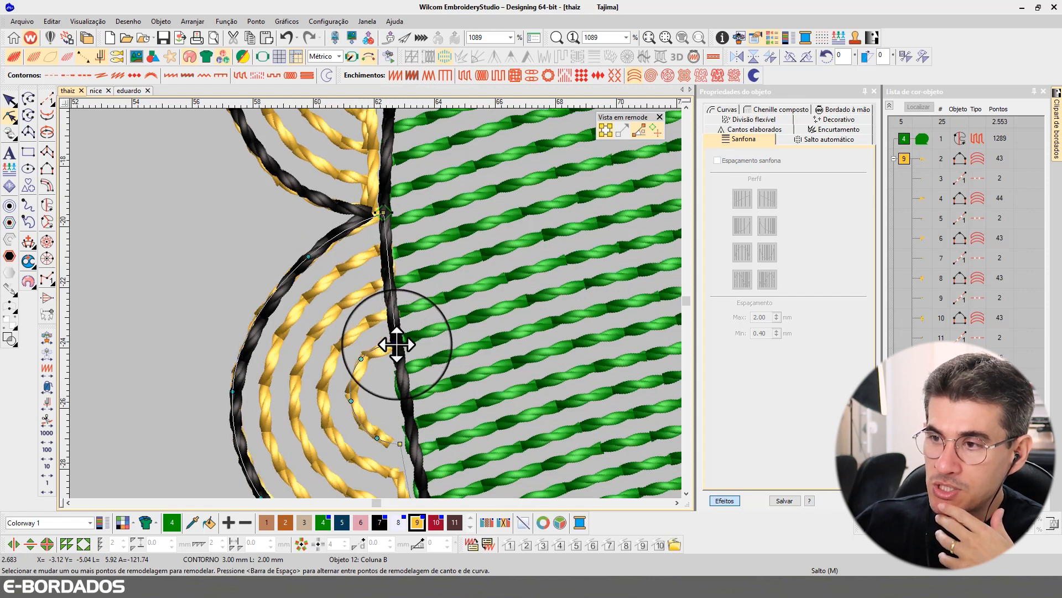
left_click(686, 493)
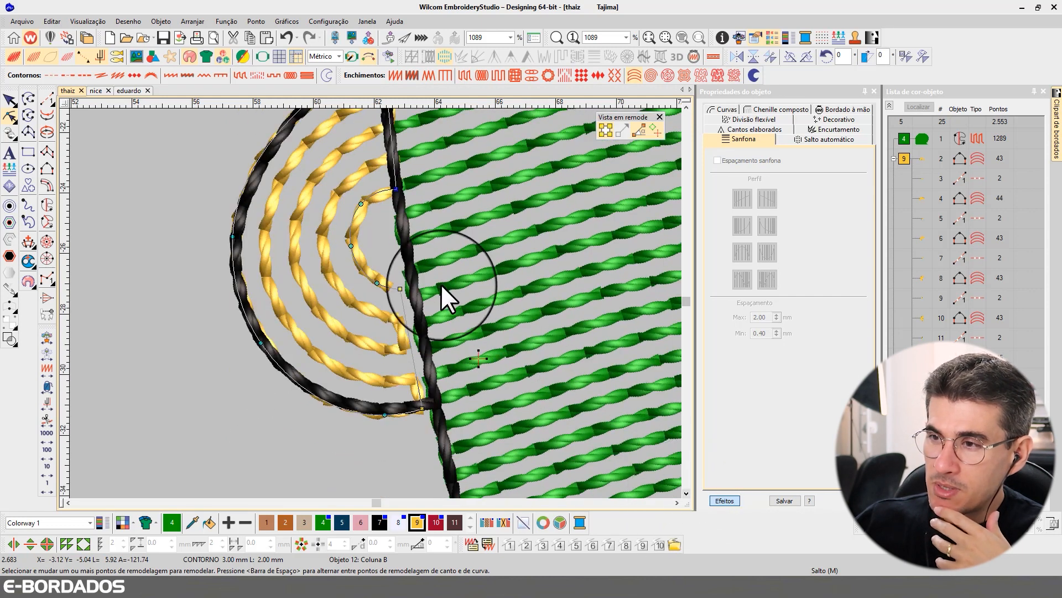
left_click_drag(412, 289, 408, 289)
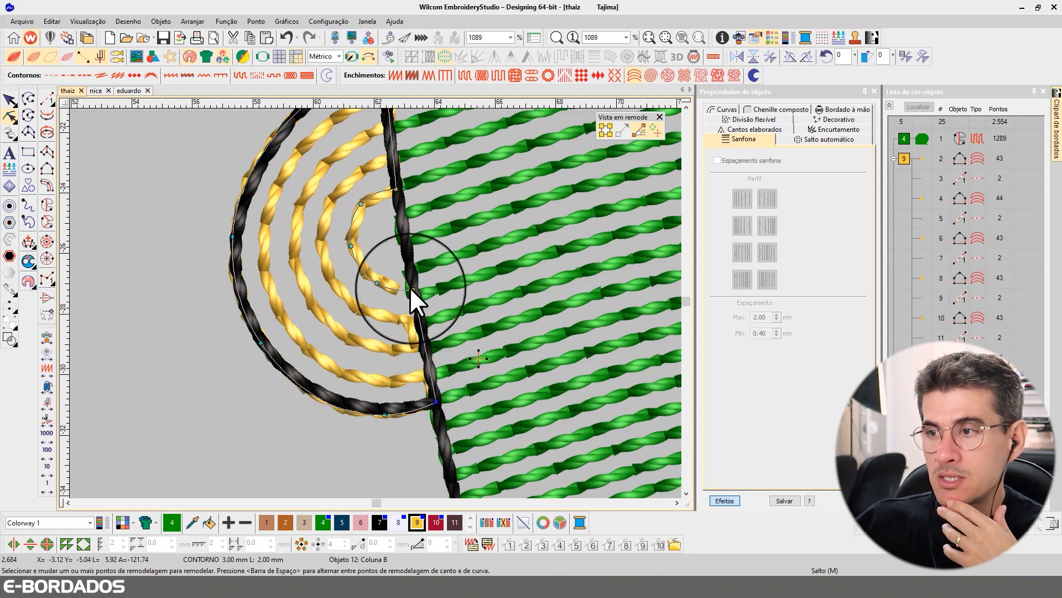
left_click_drag(409, 287, 413, 289)
scroll(368, 304, "down", 2)
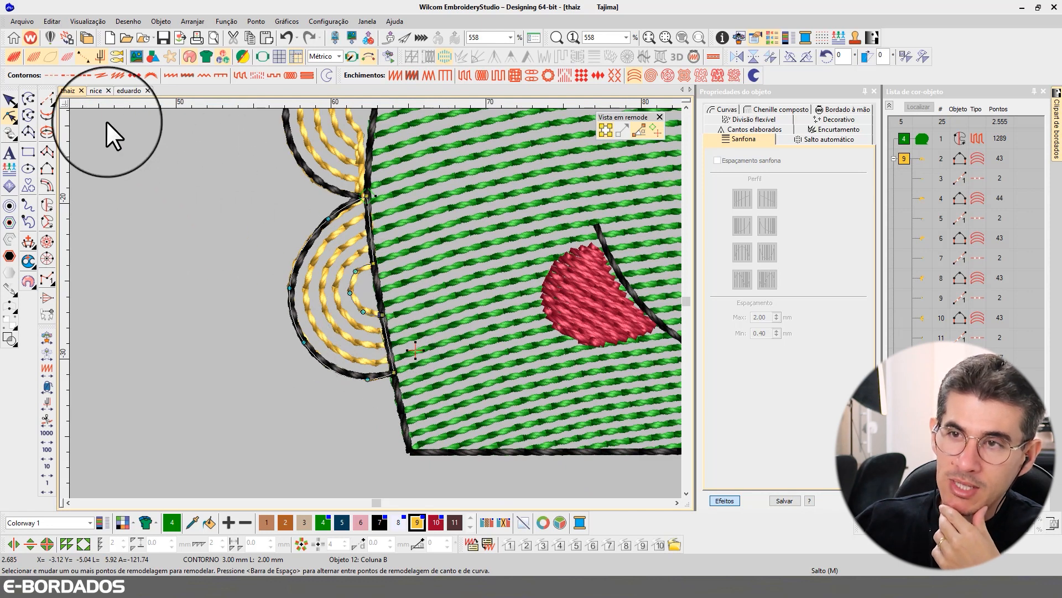
Reshape the second-lowest back scale's fill by moving its inner-edge nodes onto the head outline
left_click(687, 107)
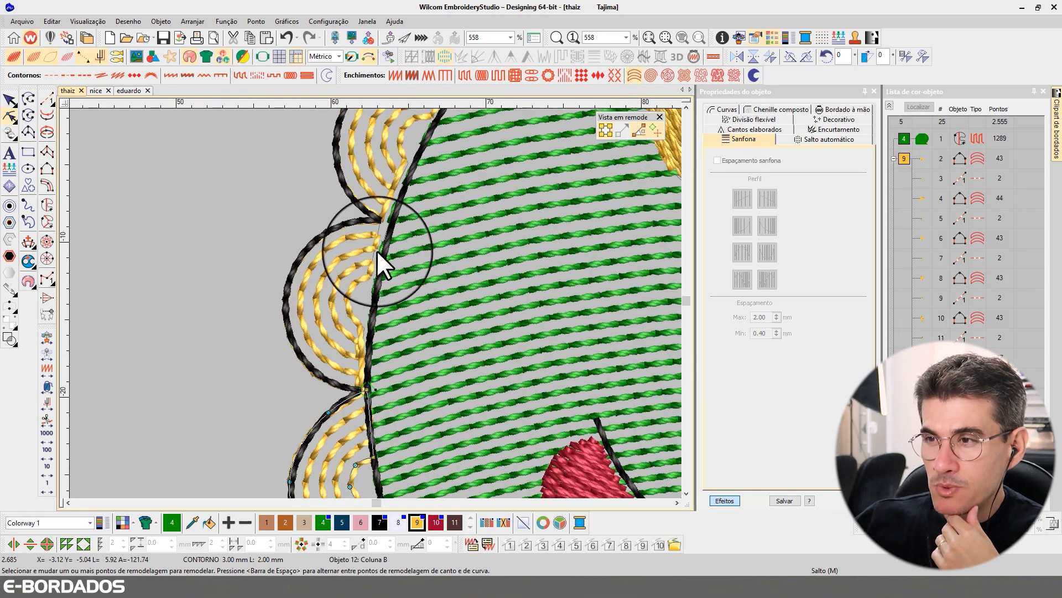
left_click(9, 99)
left_click(9, 116)
left_click(368, 278)
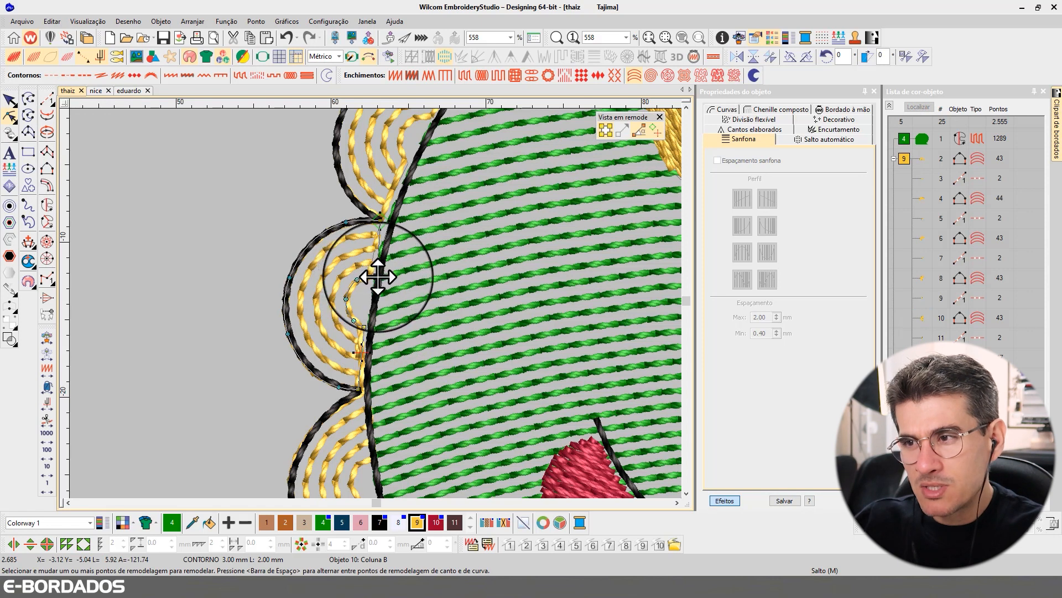
left_click_drag(373, 275, 376, 267)
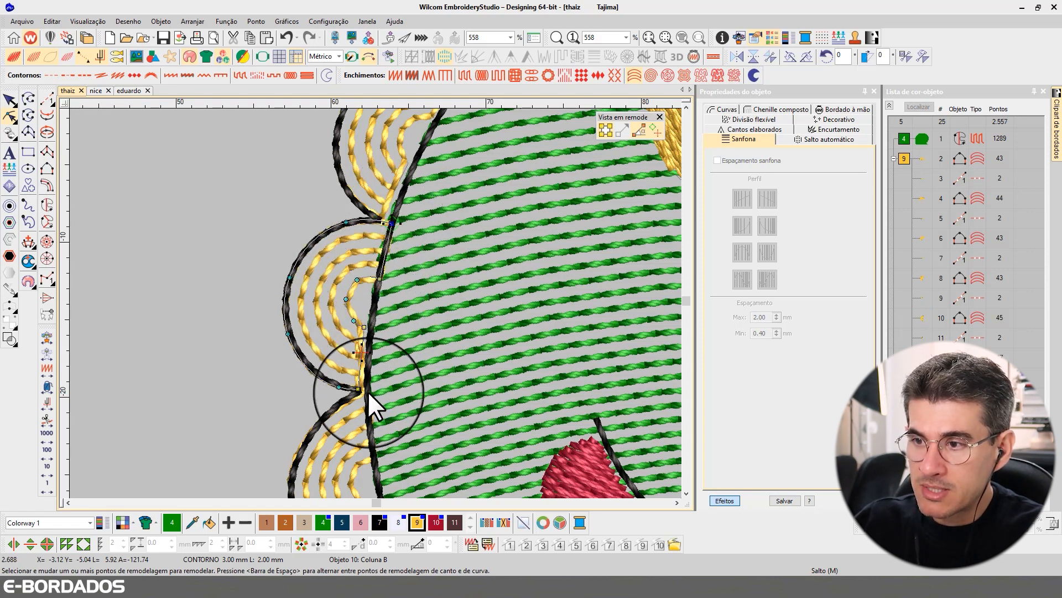
left_click_drag(360, 324, 369, 329)
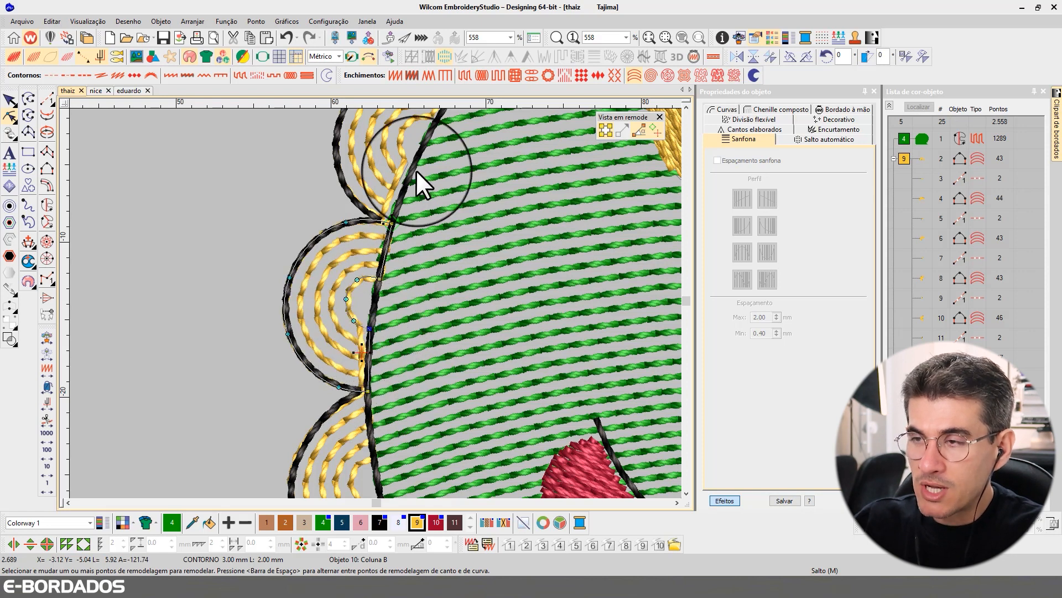
Inspect the third-lowest back scale and measure the short distance between its lower inner edge and the head outline
left_click(686, 107)
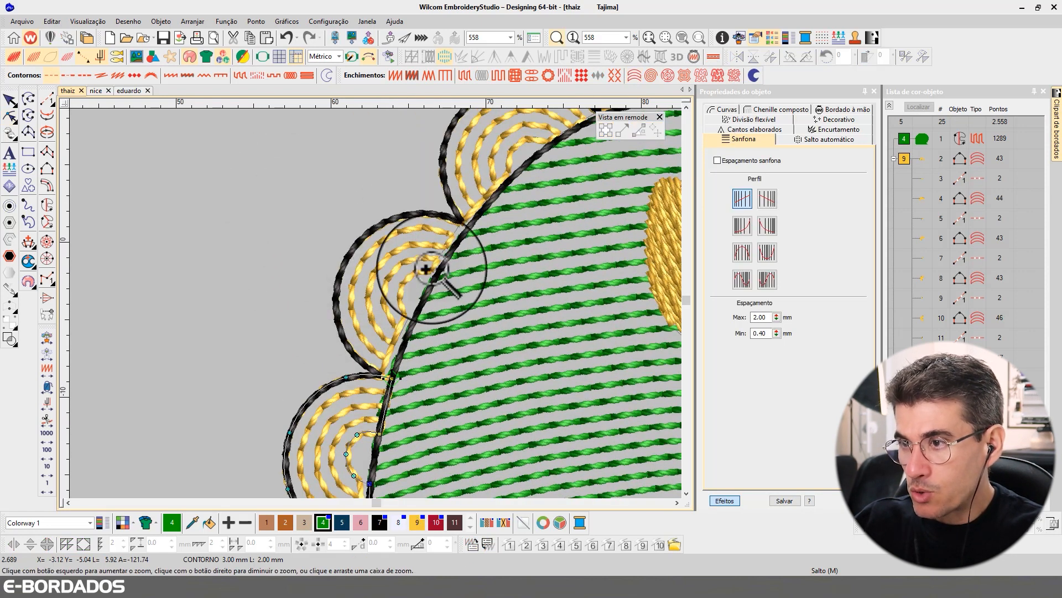
scroll(483, 386, "up", 1)
key("Escape")
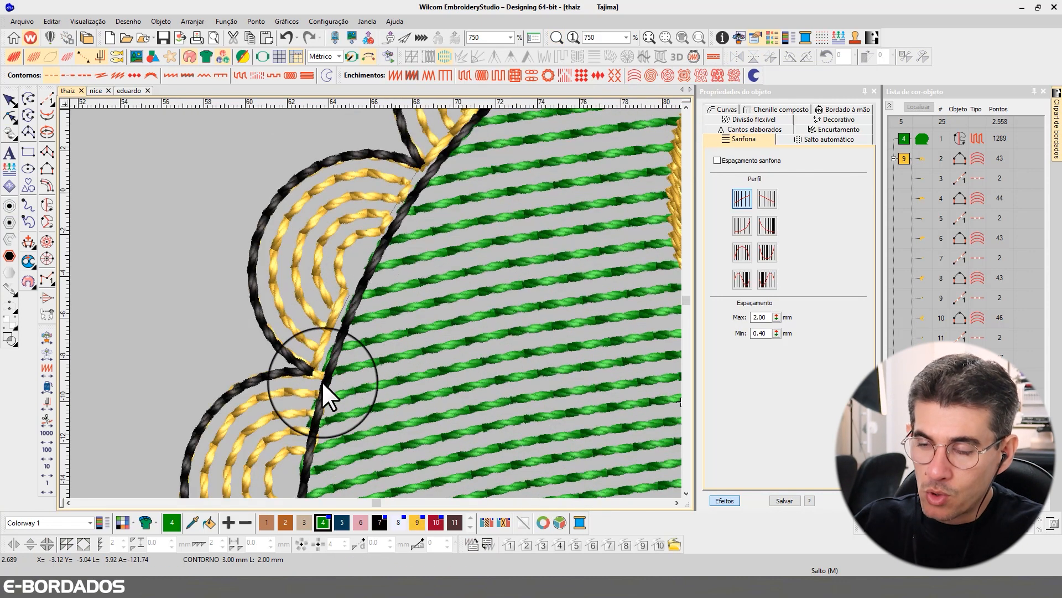
left_click(331, 319)
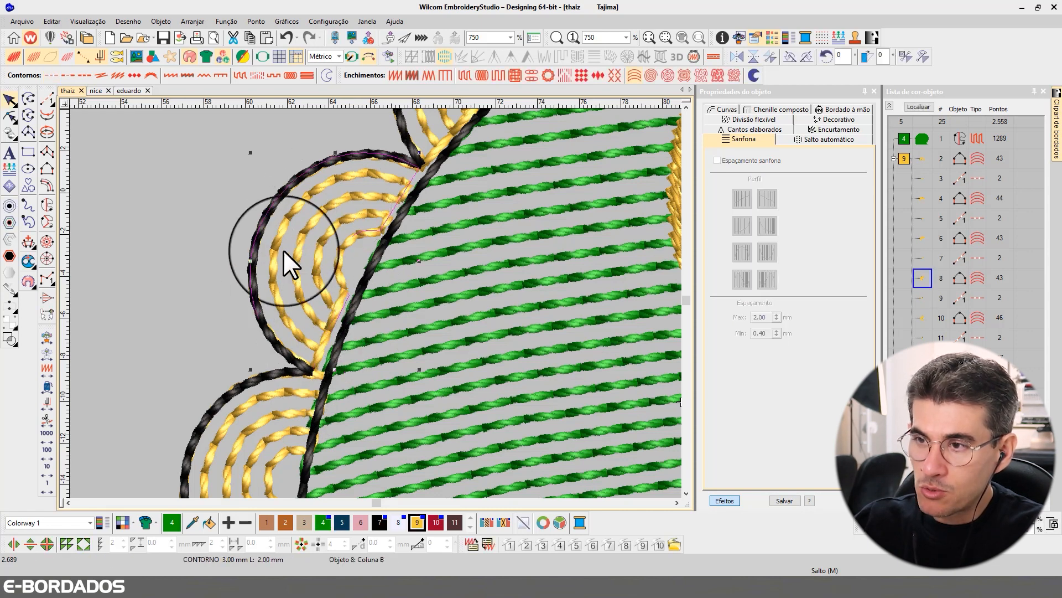
key("Escape")
key("m")
left_click(328, 327)
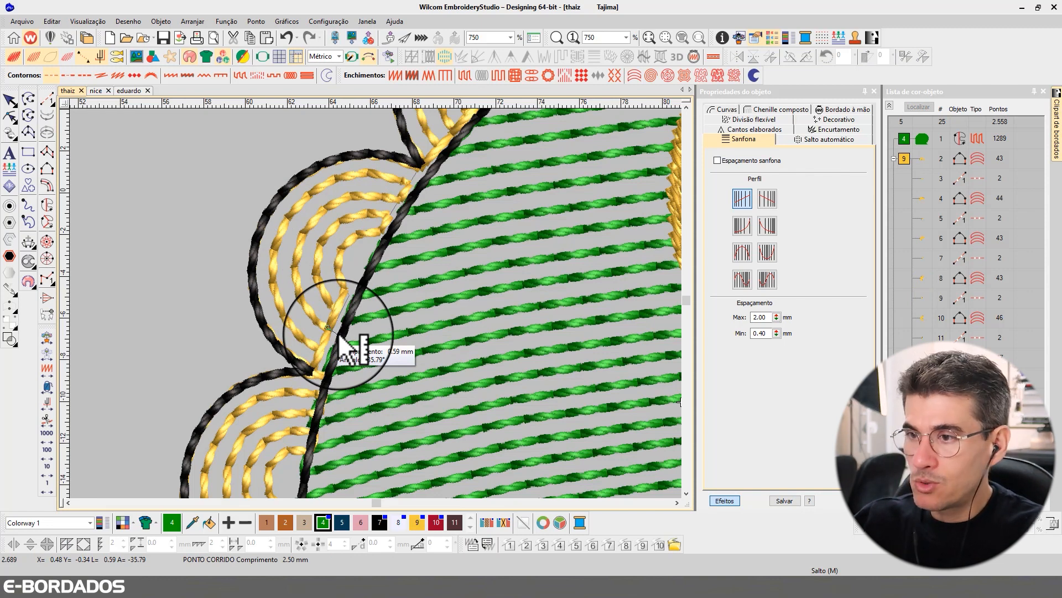
key("Escape")
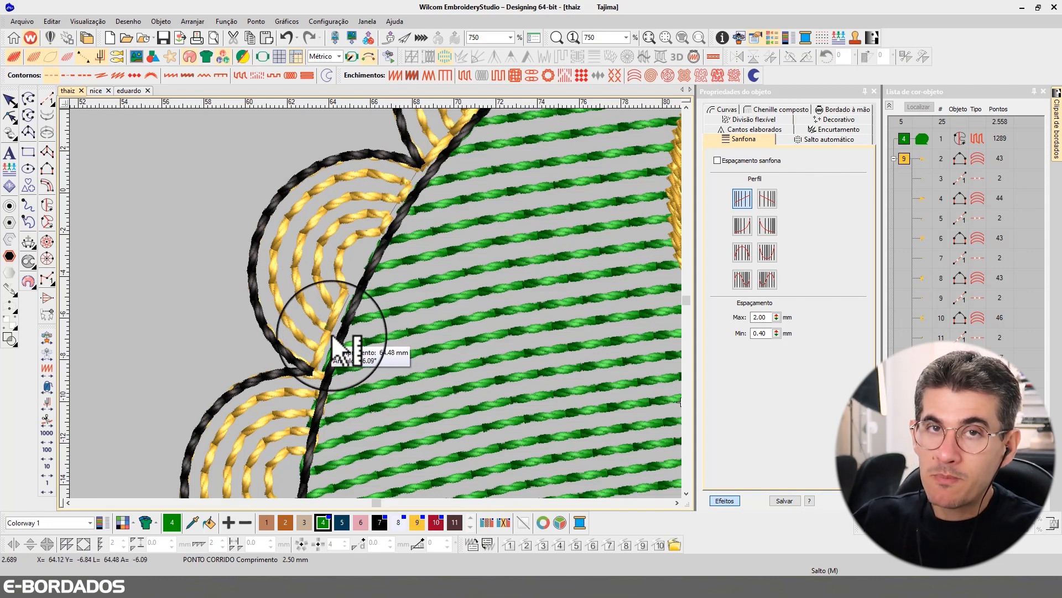
Delete the running-stitch connector along the lower inner edge of the third-lowest back scale
left_click(9, 100)
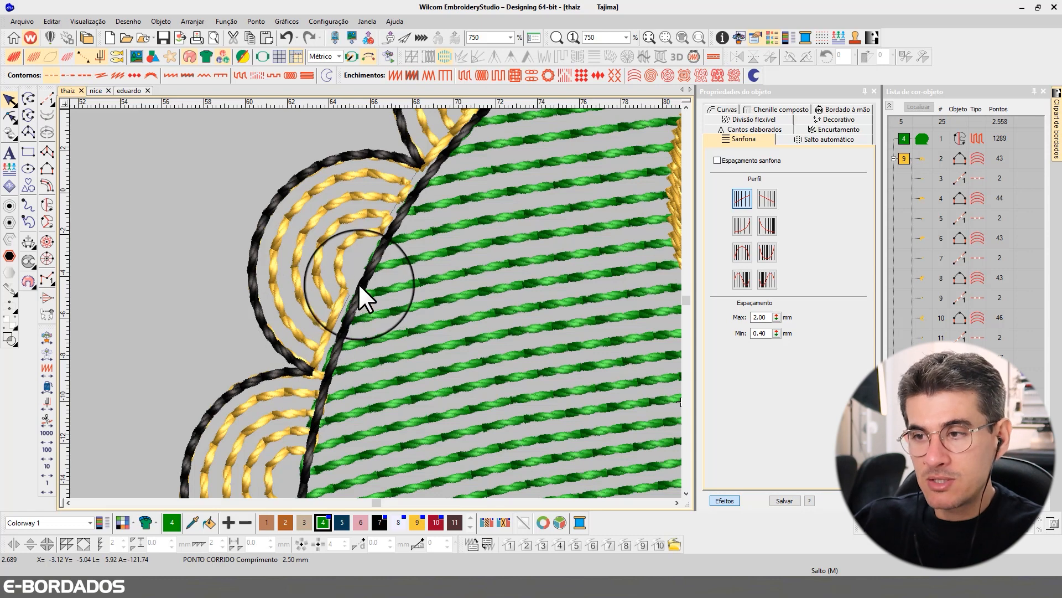
left_click(327, 334)
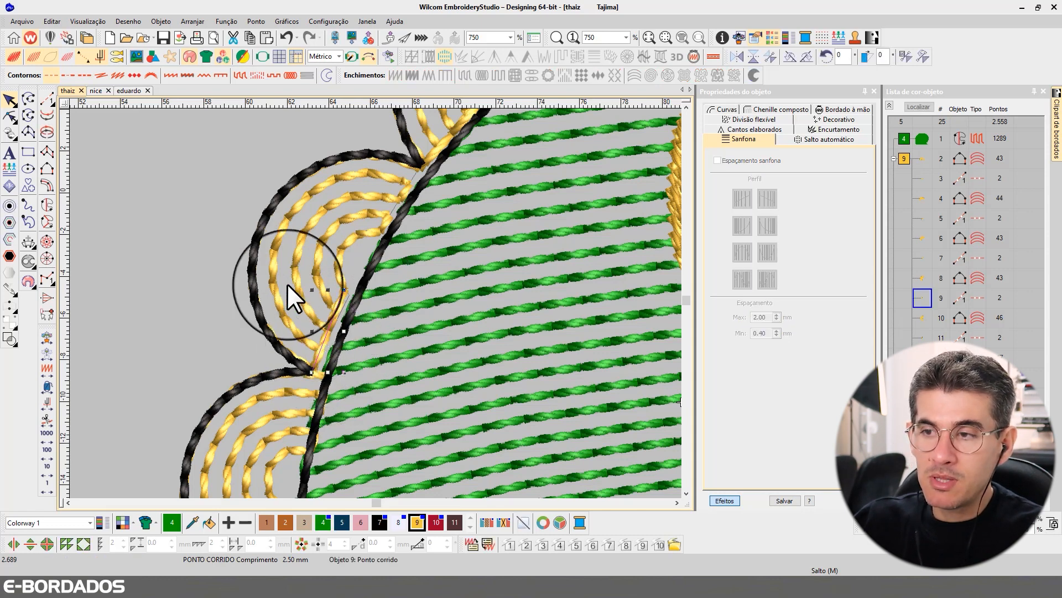
key("Delete")
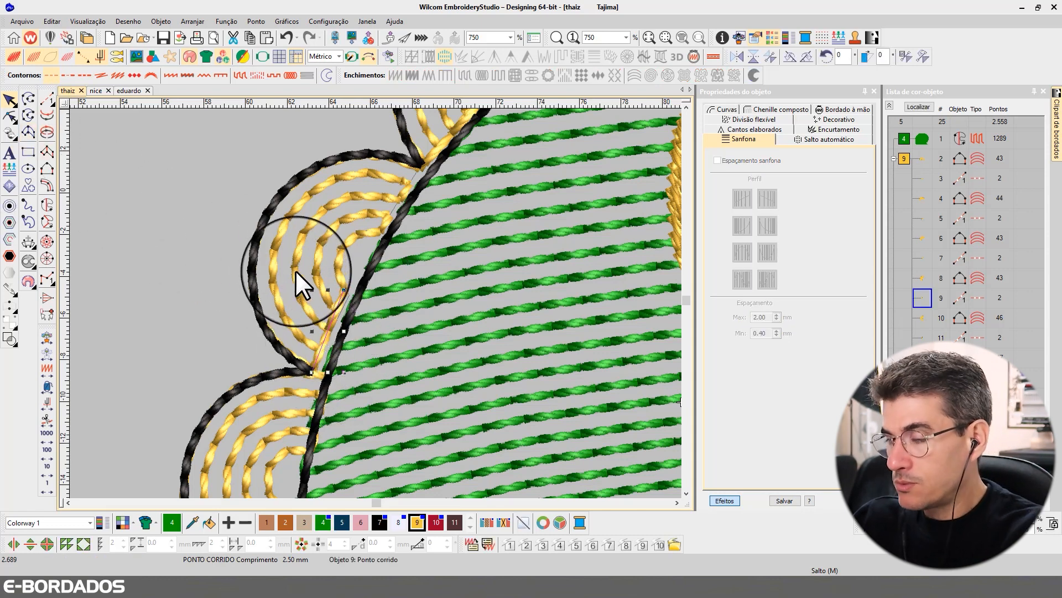
Reshape the third-lowest scale's fill, moving its corner and inner-arc nodes onto the head outline
left_click(337, 314)
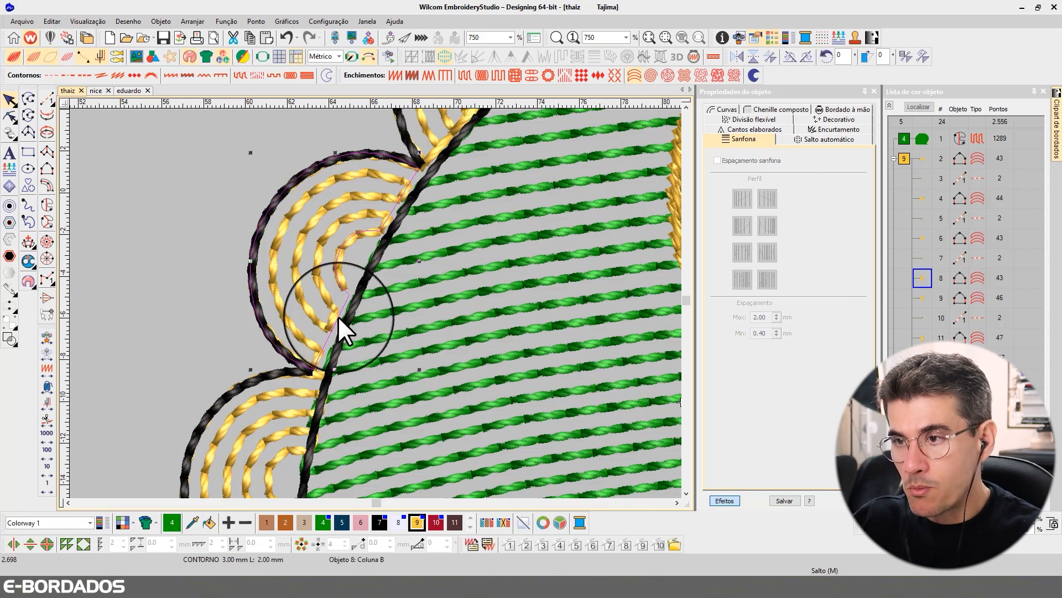
left_click(10, 116)
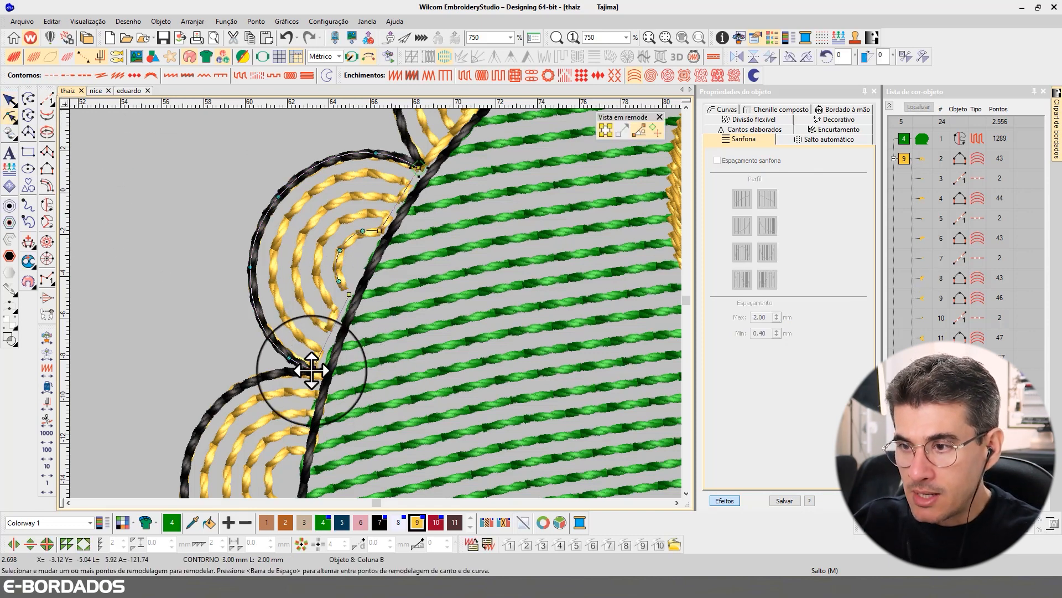
left_click_drag(327, 378, 327, 378)
left_click_drag(350, 295, 355, 303)
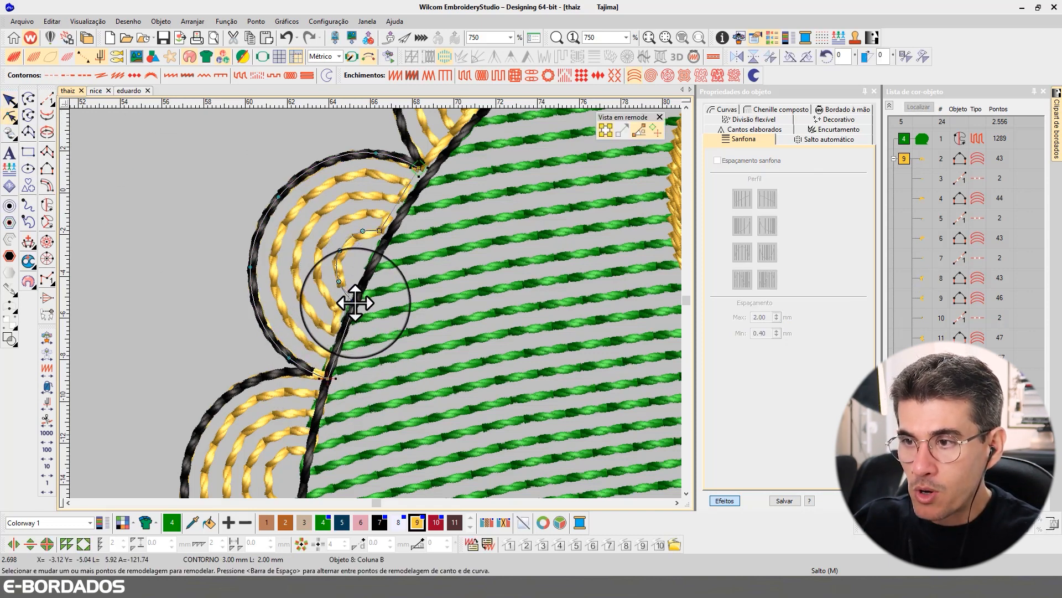
left_click_drag(379, 230, 389, 237)
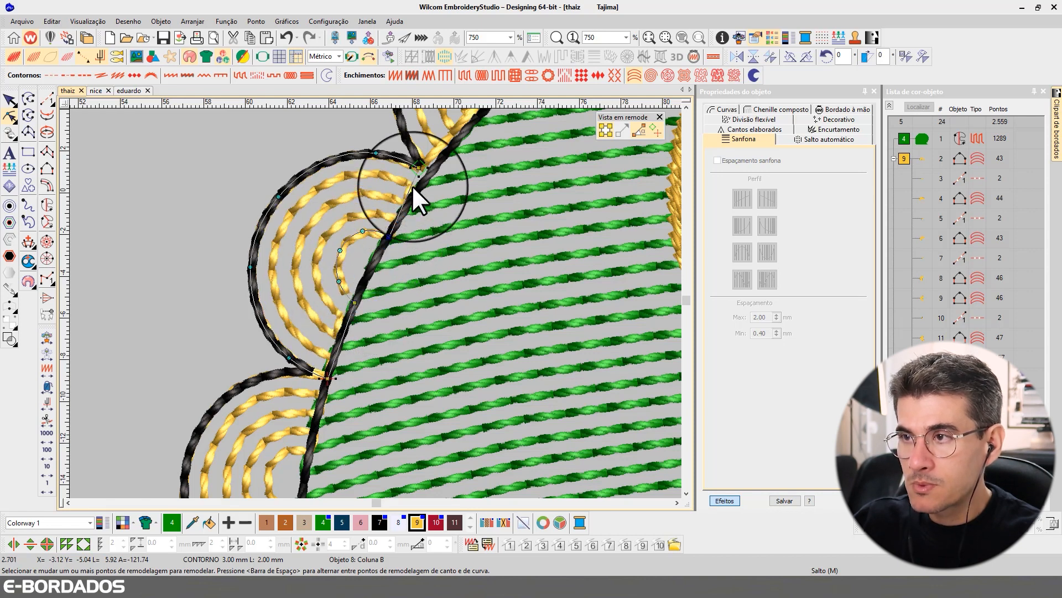
left_click_drag(418, 162, 430, 176)
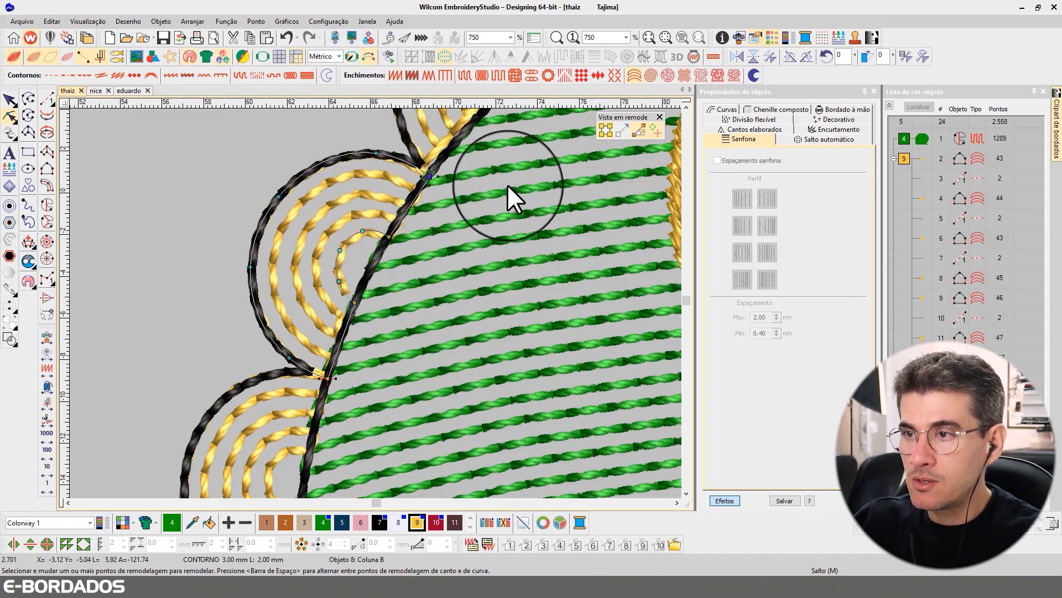
Reshape the fourth scale up the back, moving its corner and inner-arc nodes onto the head outline
scroll(686, 103, "up", 1)
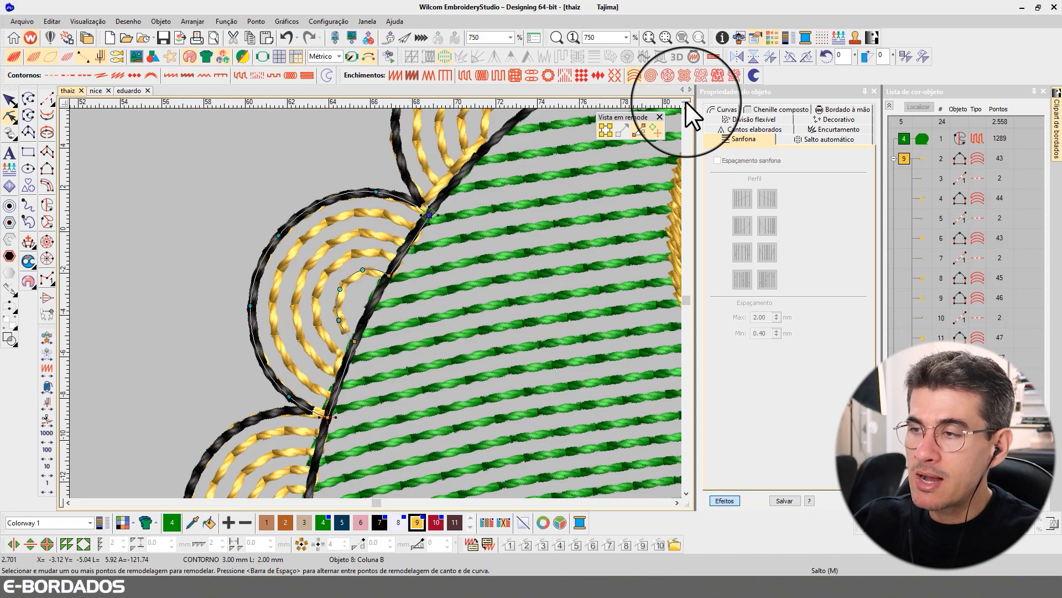
scroll(686, 105, "up", 5)
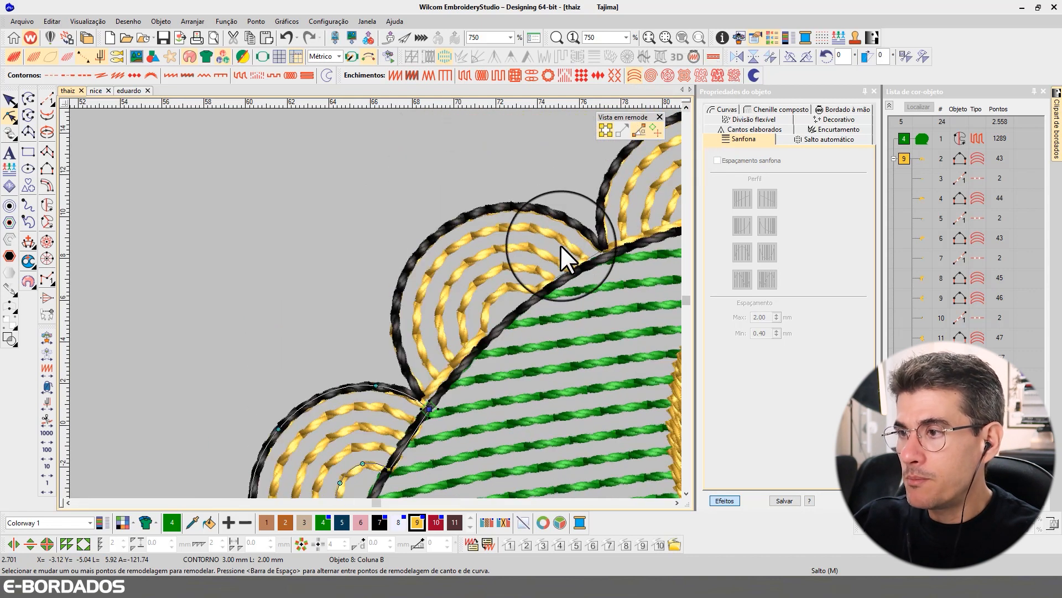
left_click(561, 233)
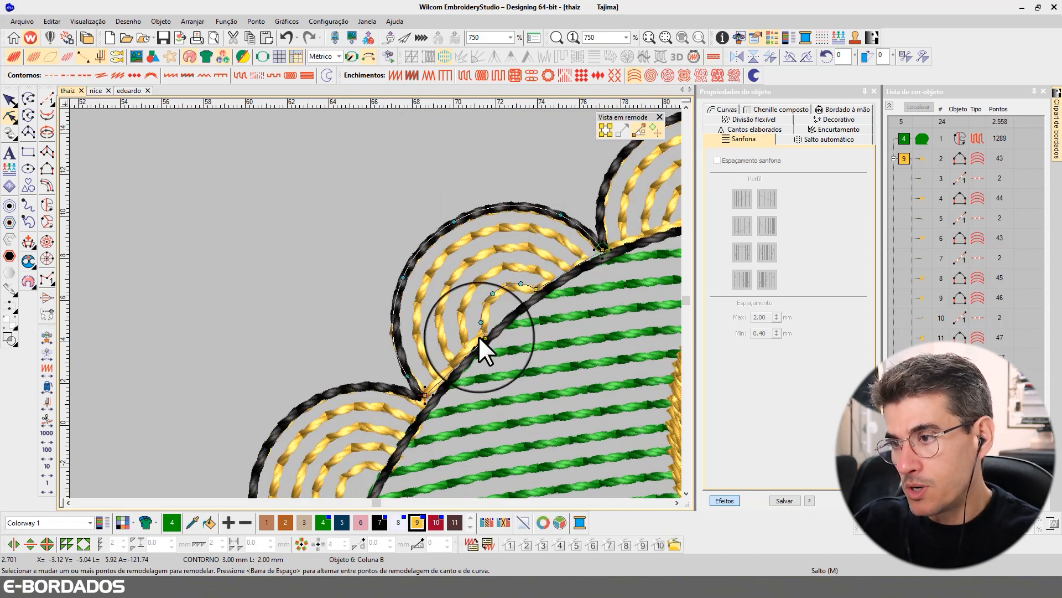
left_click_drag(425, 396, 429, 410)
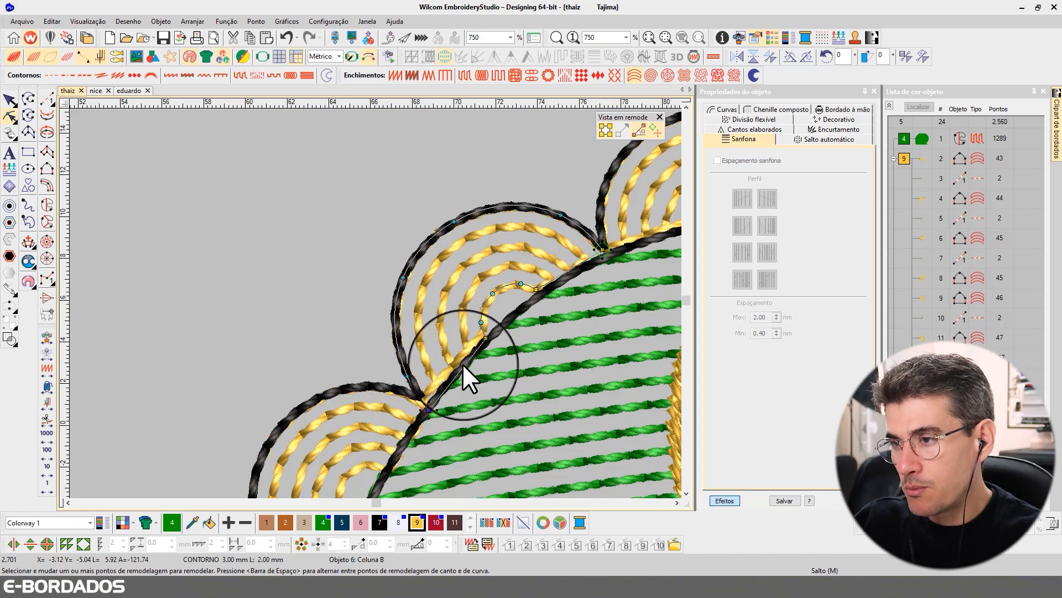
left_click_drag(484, 334, 487, 342)
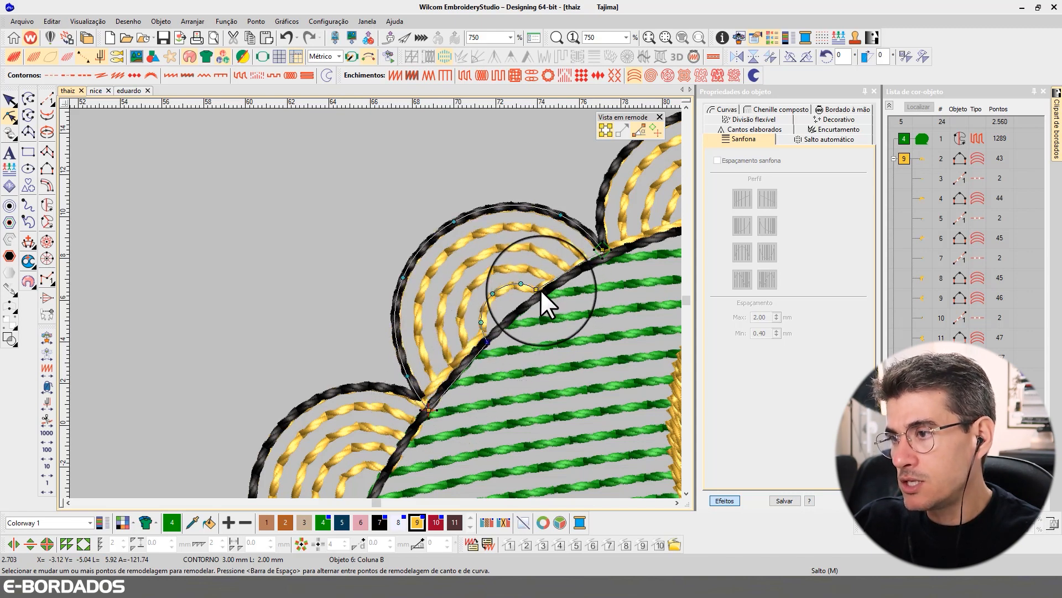
left_click_drag(541, 294, 544, 296)
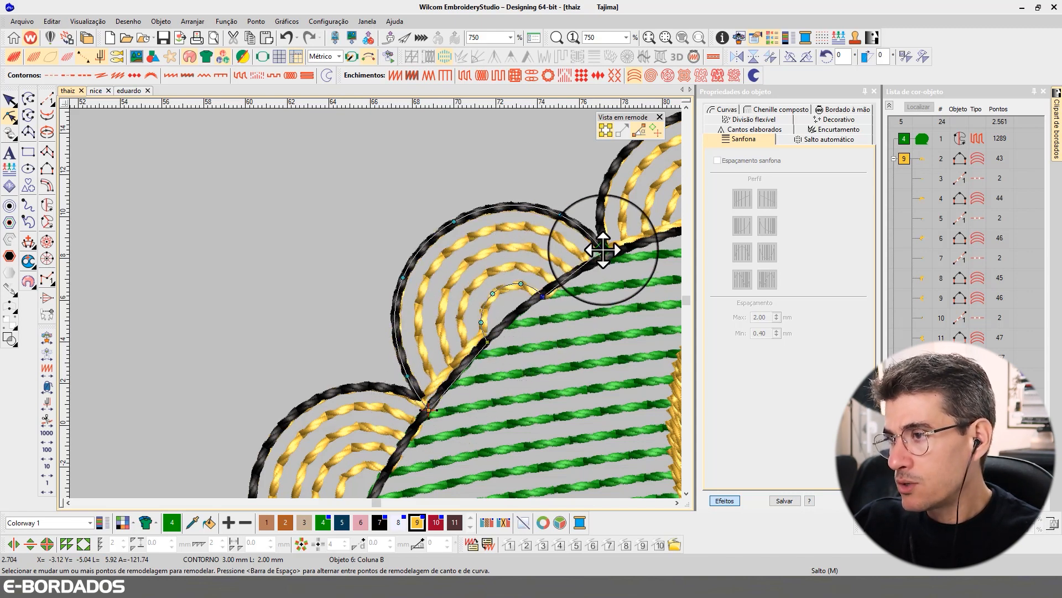
left_click(541, 293)
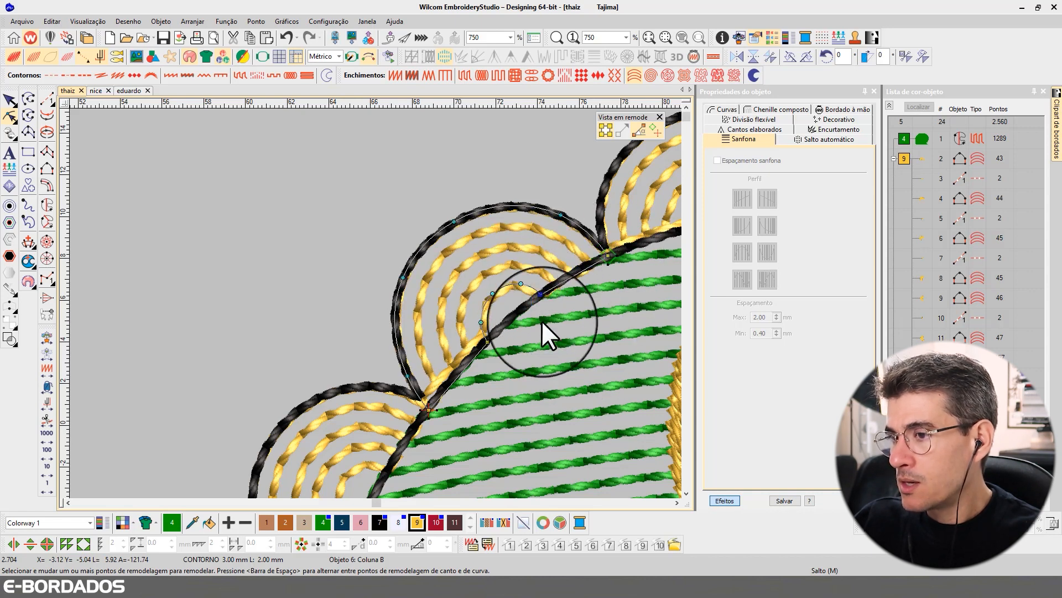
Deselect the scale and review how all the yellow scales meet the head outline across the design
left_click(676, 502)
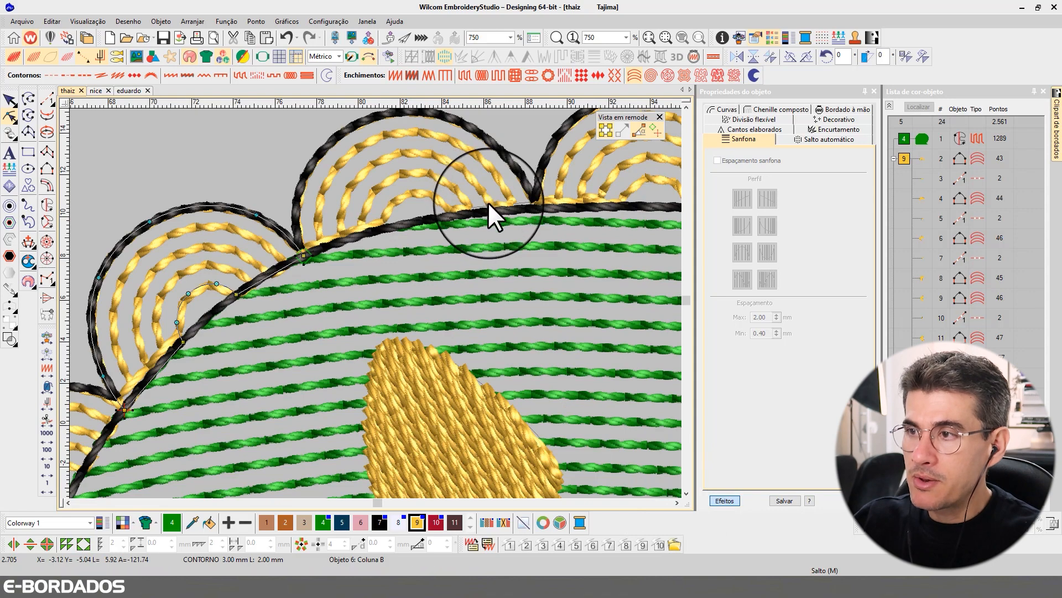
left_click(10, 100)
scroll(376, 303, "down", 5)
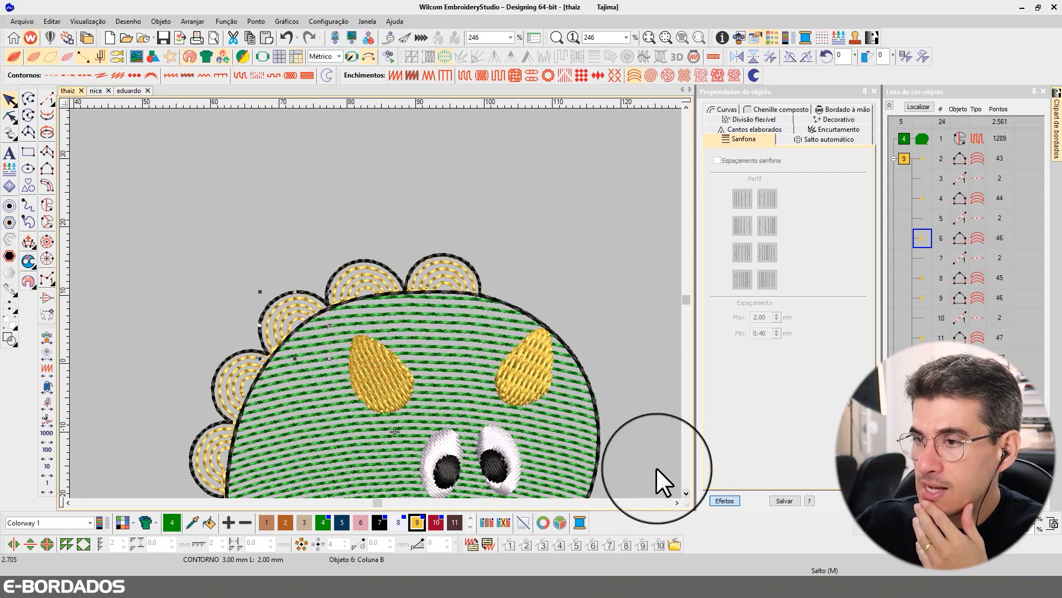
left_click(536, 237)
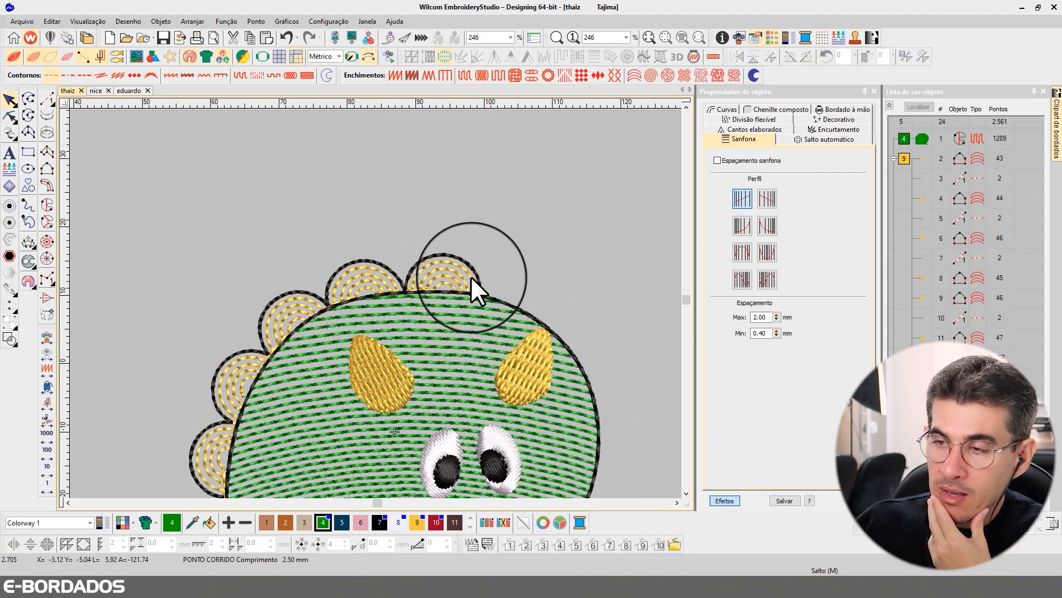
scroll(374, 301, "down", 2)
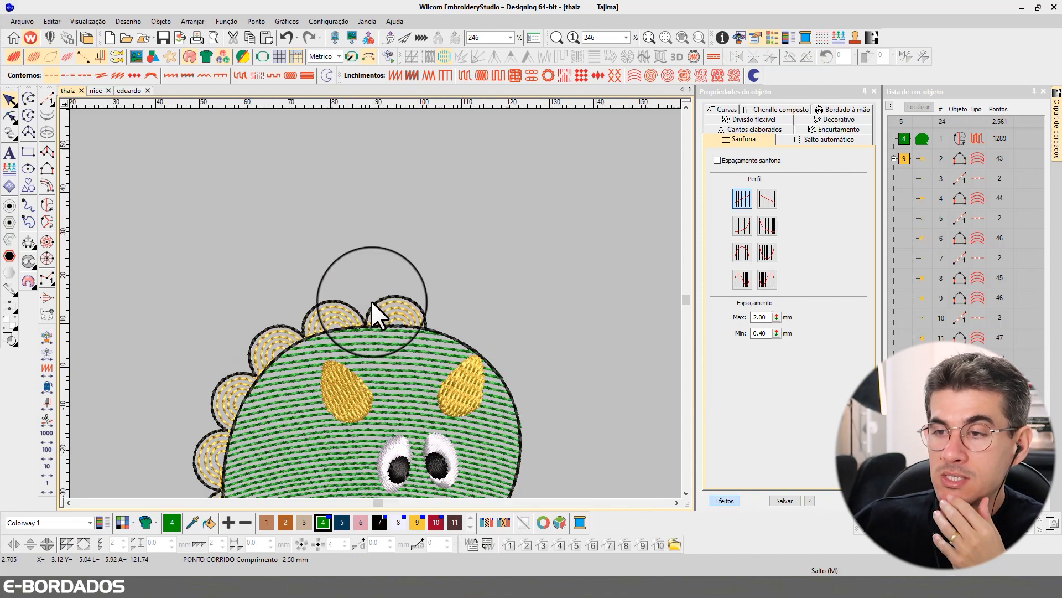
scroll(386, 312, "up", 4)
scroll(387, 315, "down", 3)
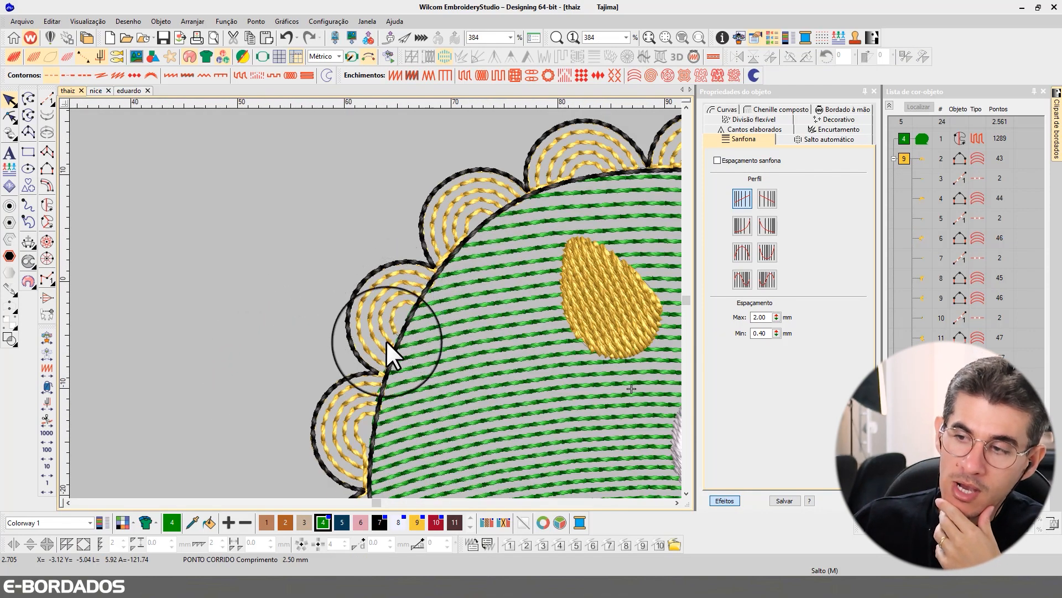
Undo the latest reshaping of the third-lowest and fourth back scales' fills
scroll(376, 301, "up", 3)
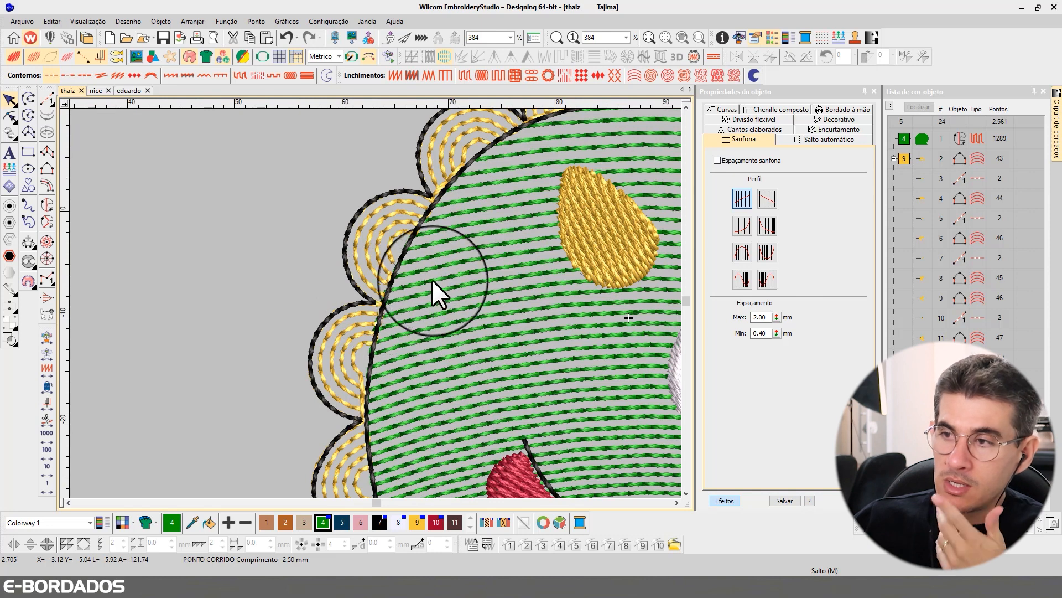
left_click(459, 266)
key("ctrl+z")
key("ctrl+z")
key("ctrl+z")
key("ctrl+z")
key("ctrl+z")
key("ctrl+z")
key("ctrl+z")
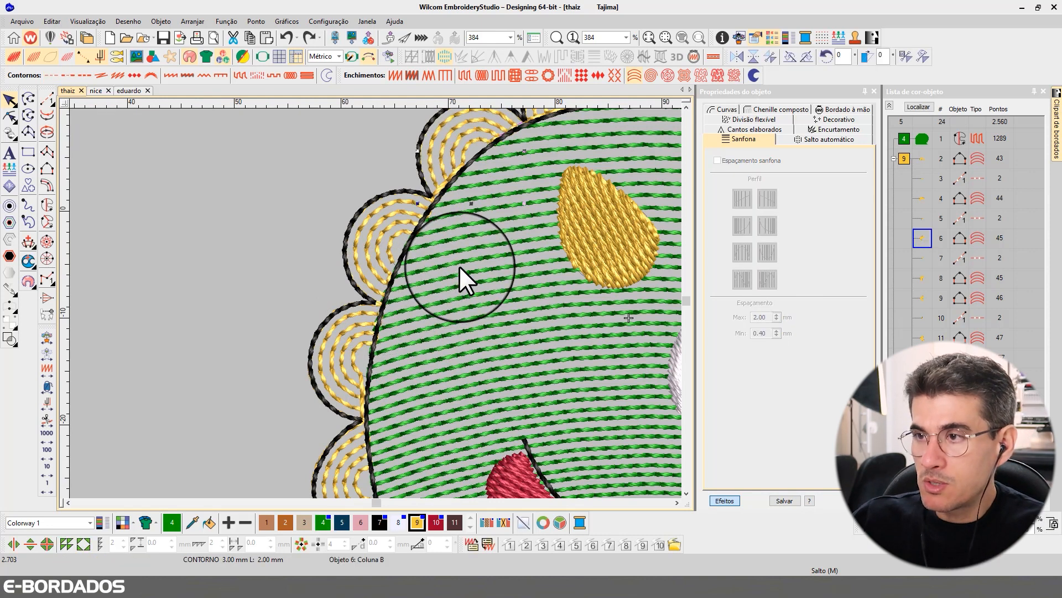
left_click(305, 232)
key("ctrl+z")
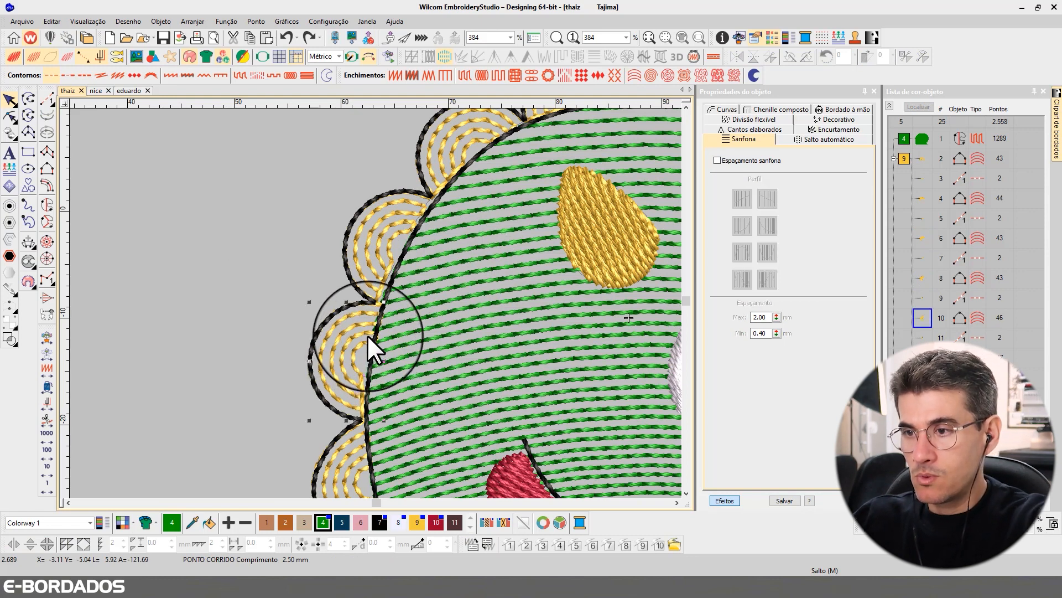
Check the lower back scales' fills individually, and isolate all the yellow objects for viewing
left_click(399, 231)
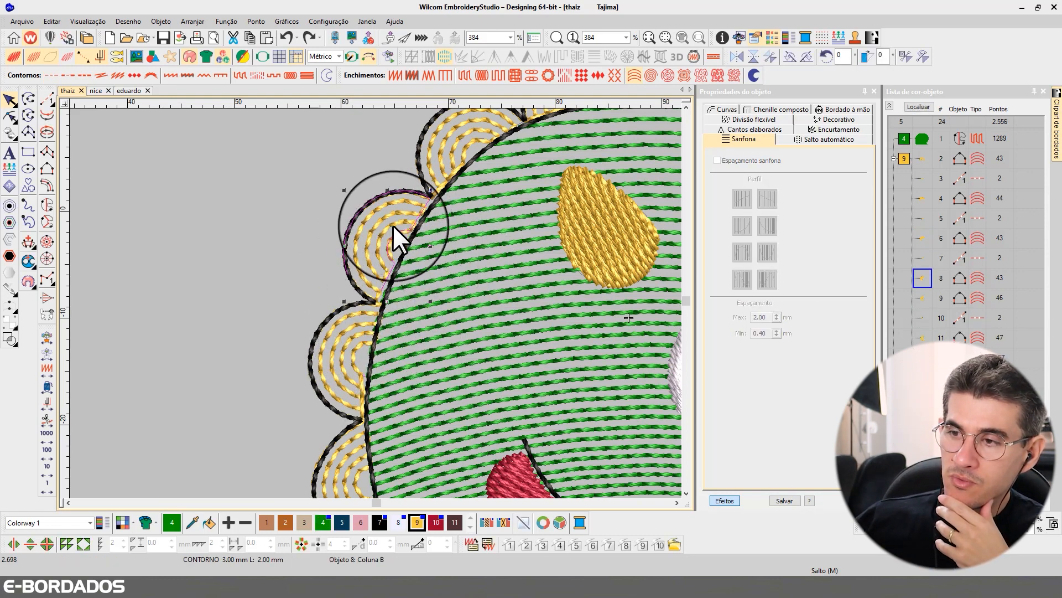
left_click(686, 493)
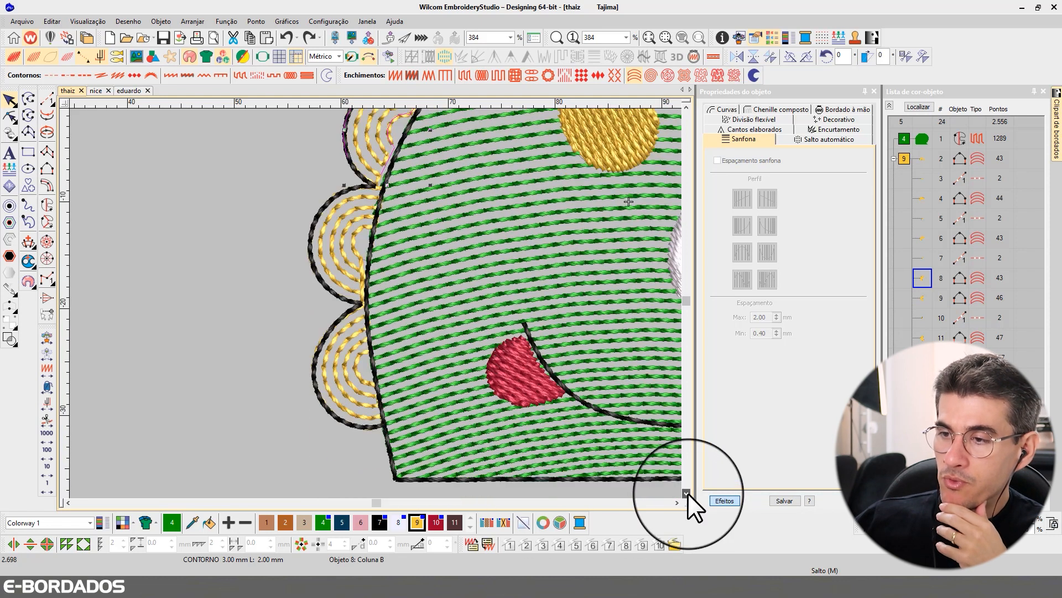
left_click(361, 333)
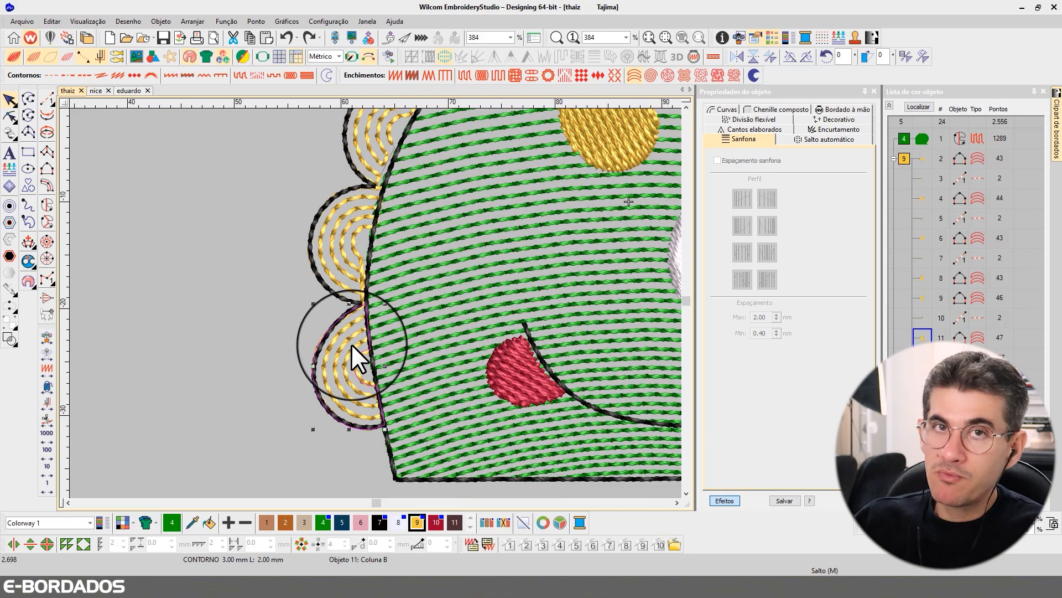
left_click(278, 251)
key("1")
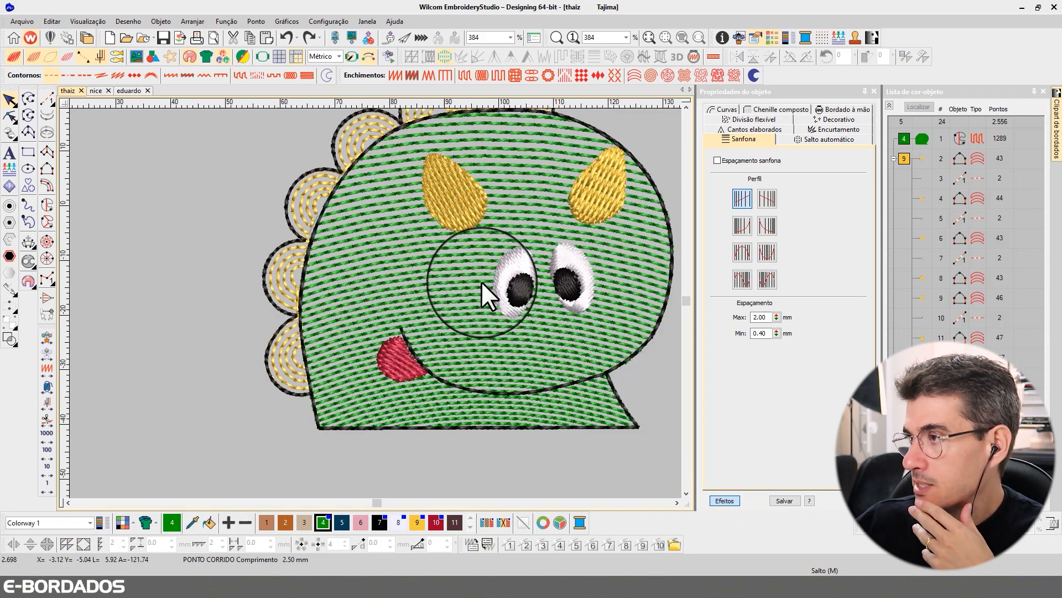
left_click(904, 159)
left_click(909, 107)
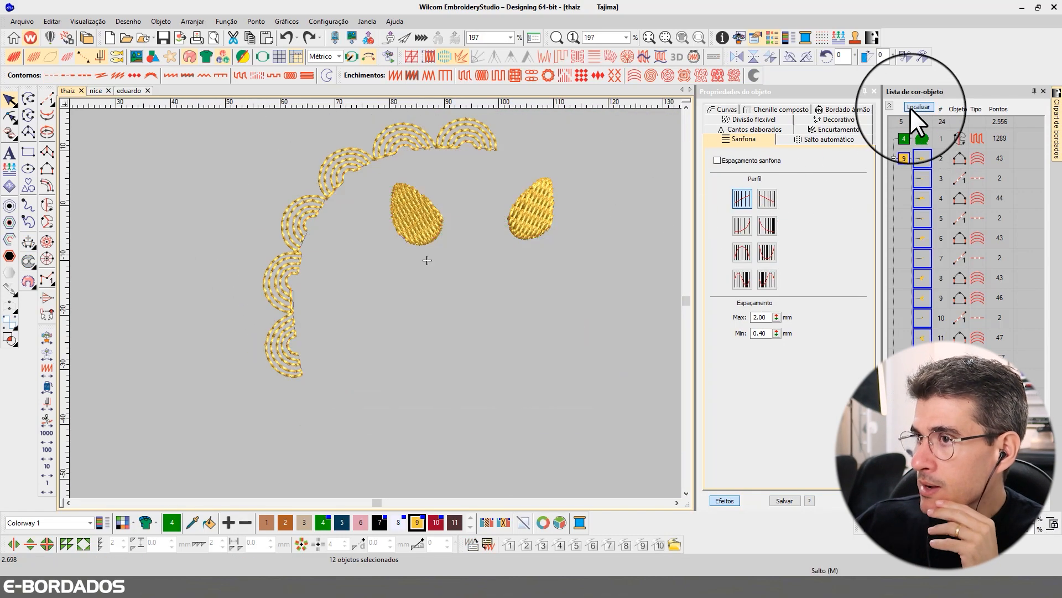
Review the Tatami fill spacing and stitch length settings of both yellow horns
left_click(527, 210)
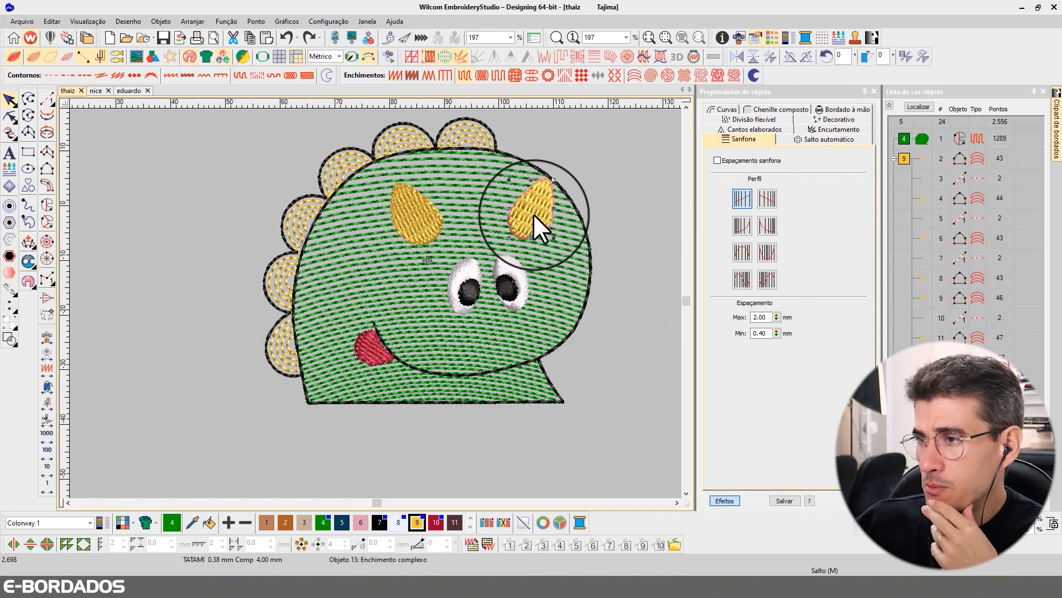
left_click(725, 499)
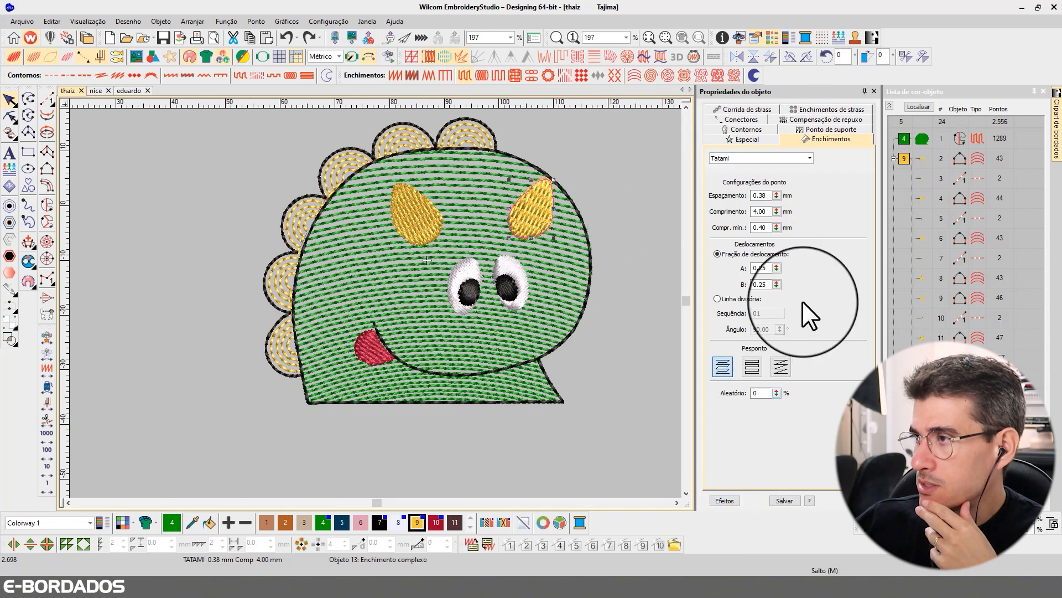
left_click(435, 214)
double_click(760, 210)
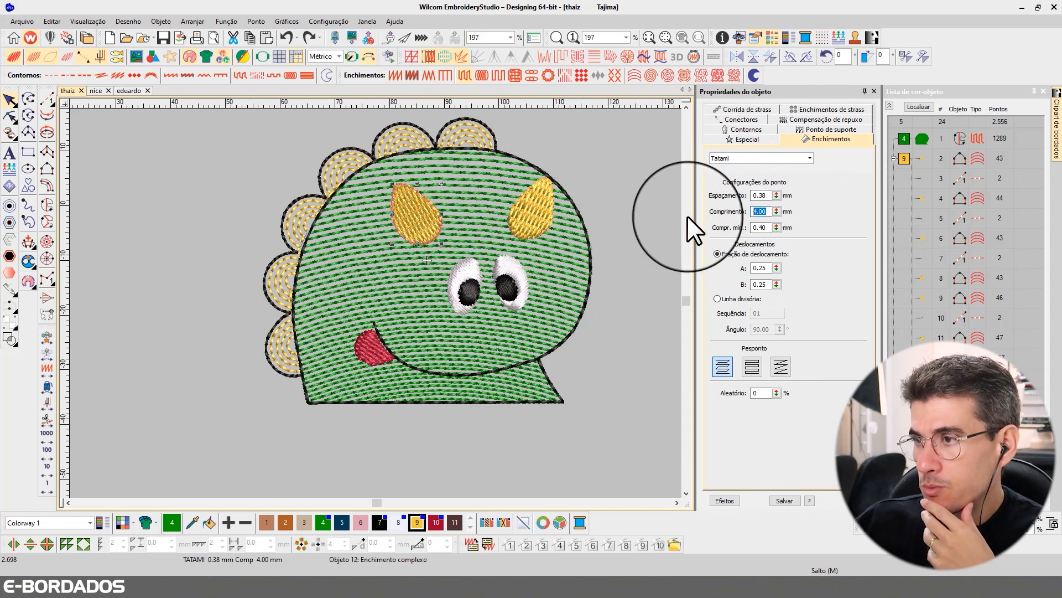
Enable the first underlay on both yellow horns, using Tatami with 3.00 mm spacing, 4.00 mm length and a 90° angle
left_click(825, 129)
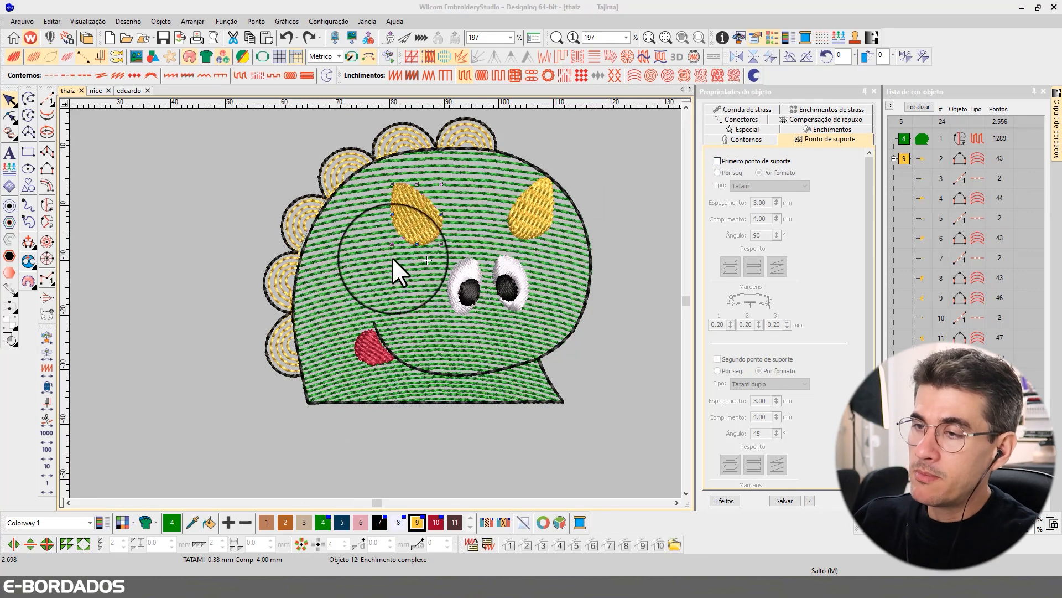
left_click(533, 202)
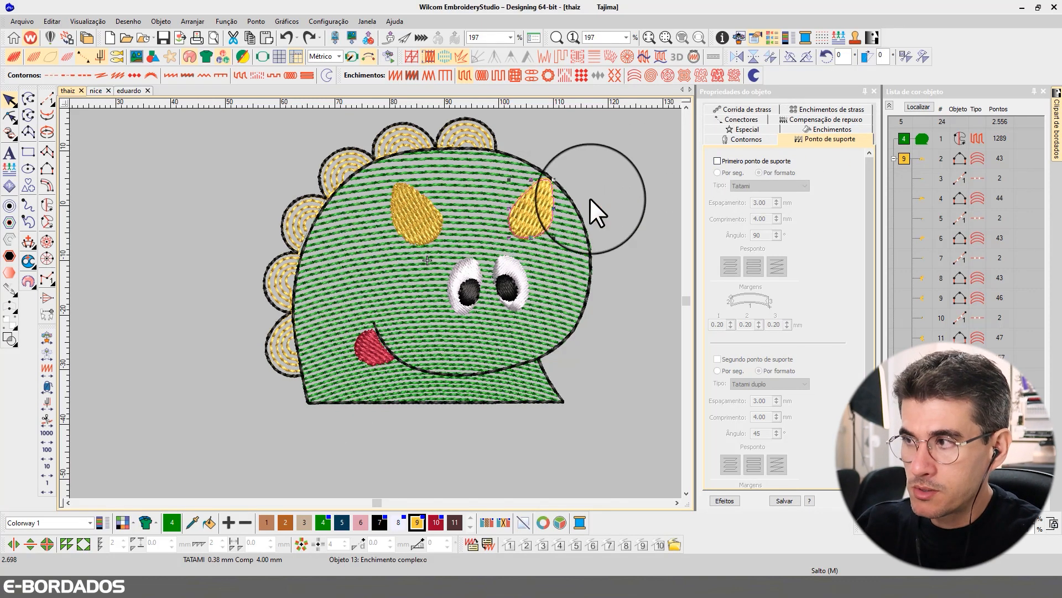
left_click(415, 212)
left_click(717, 161)
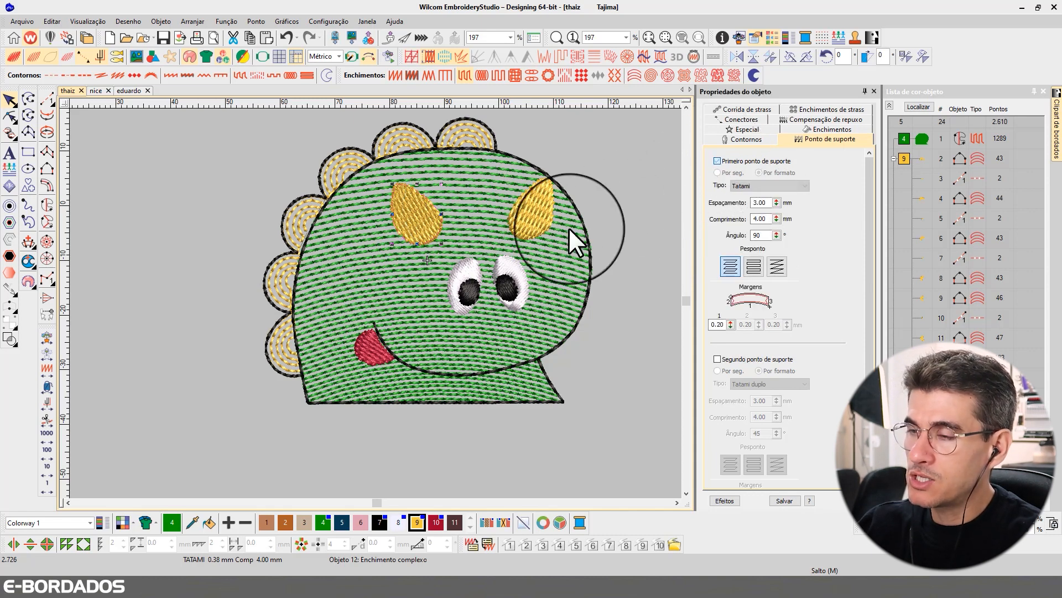
left_click(526, 220)
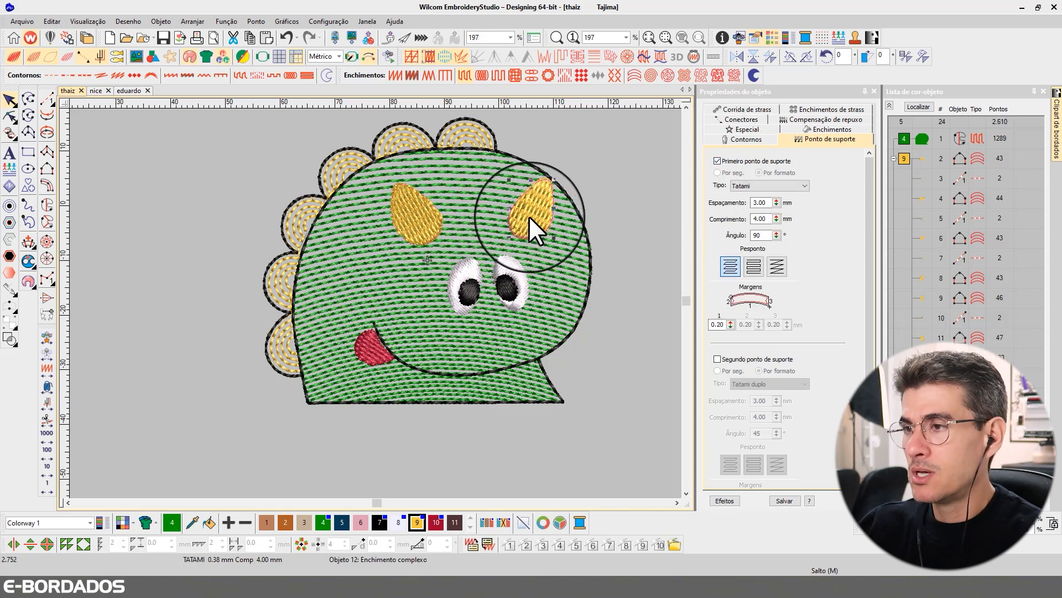
Examine the Tatami spacing value in the fill settings of the horn nearest the front of the head
left_click(821, 129)
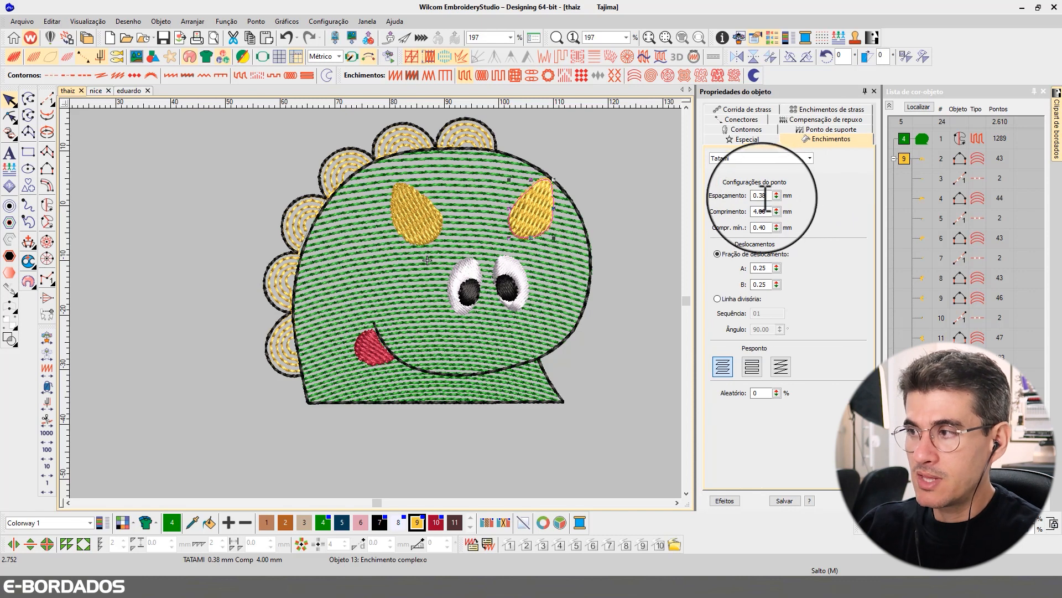
left_click_drag(762, 195, 781, 220)
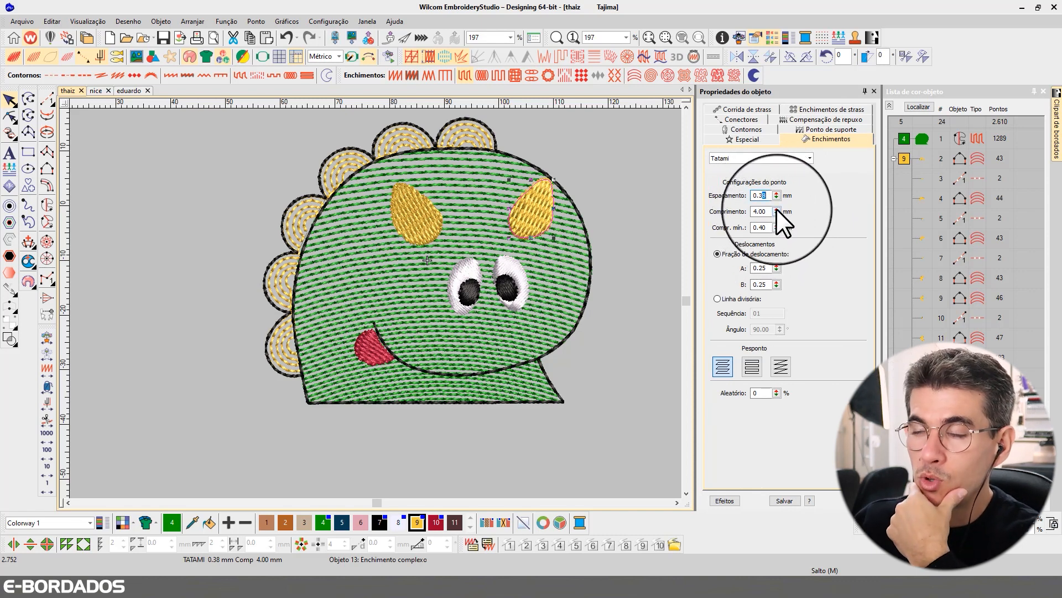
double_click(763, 197)
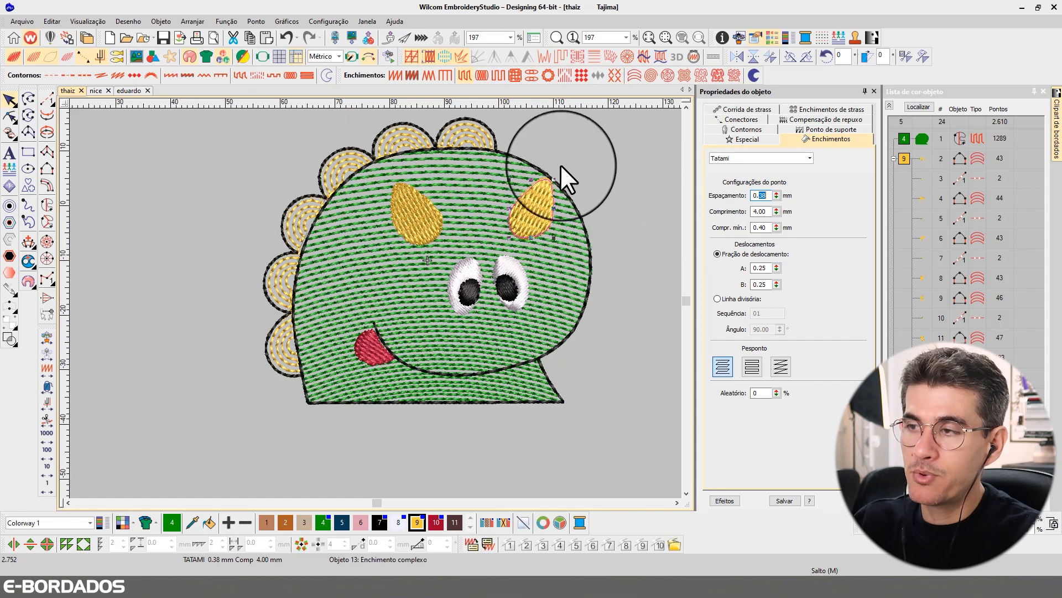
left_click(625, 232)
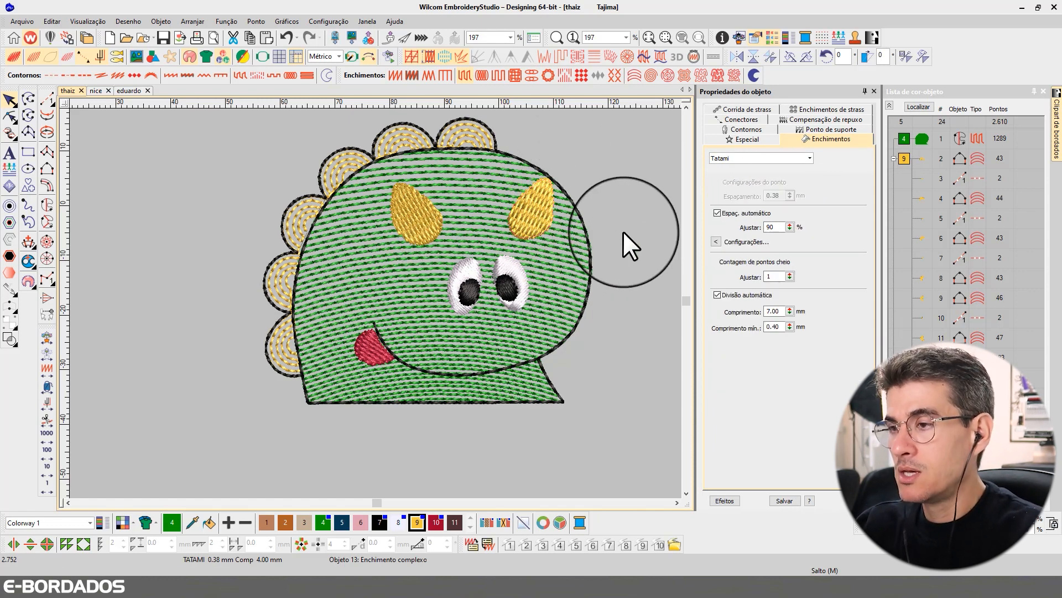
left_click(528, 221)
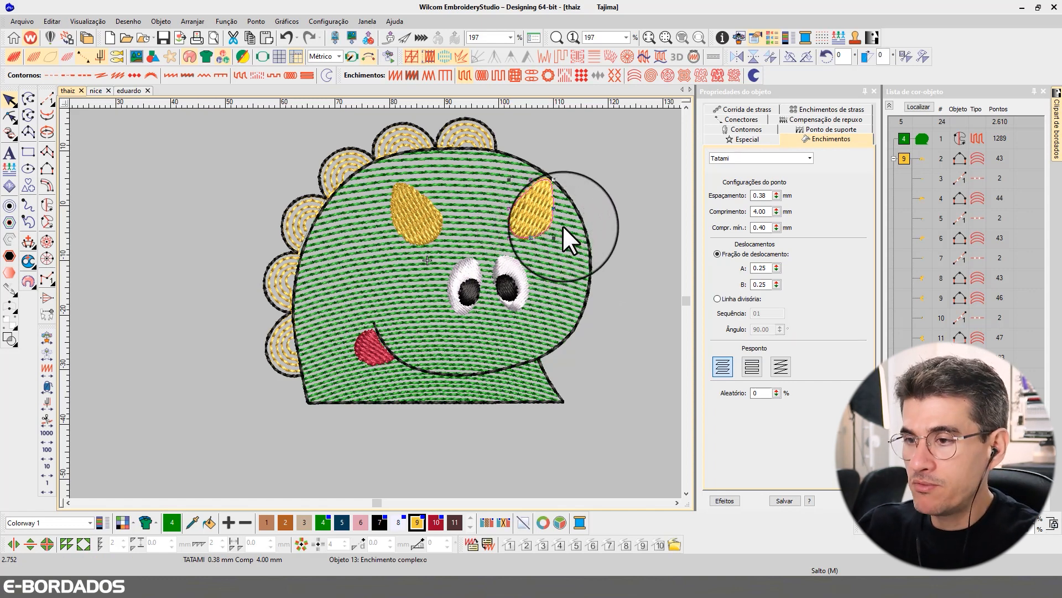
Enable the first Tatami underlay on the red tongue, and check the underlay settings of the two horns
left_click(369, 354)
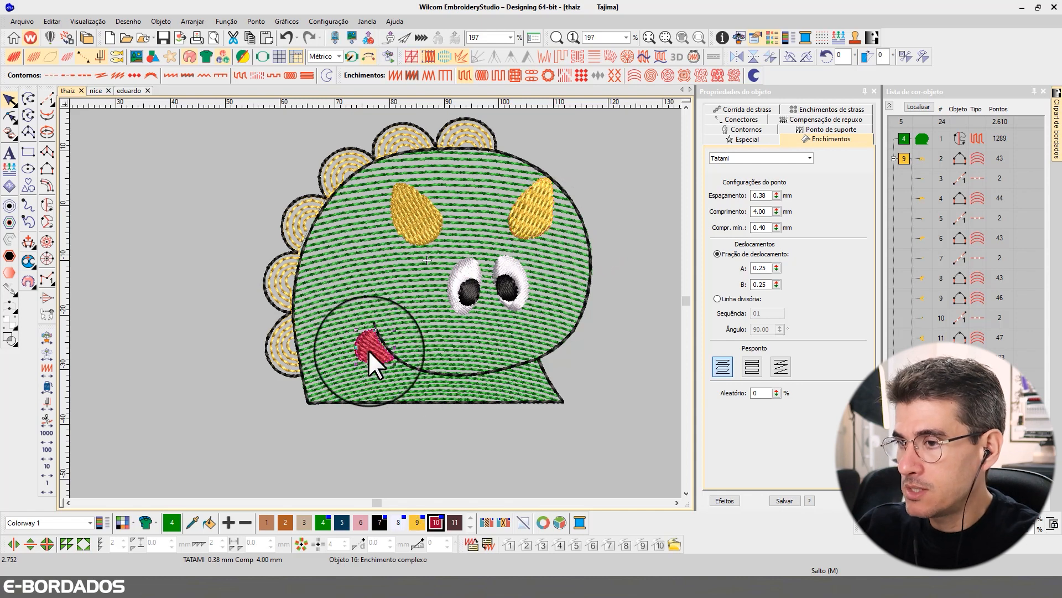
left_click(800, 130)
left_click(720, 159)
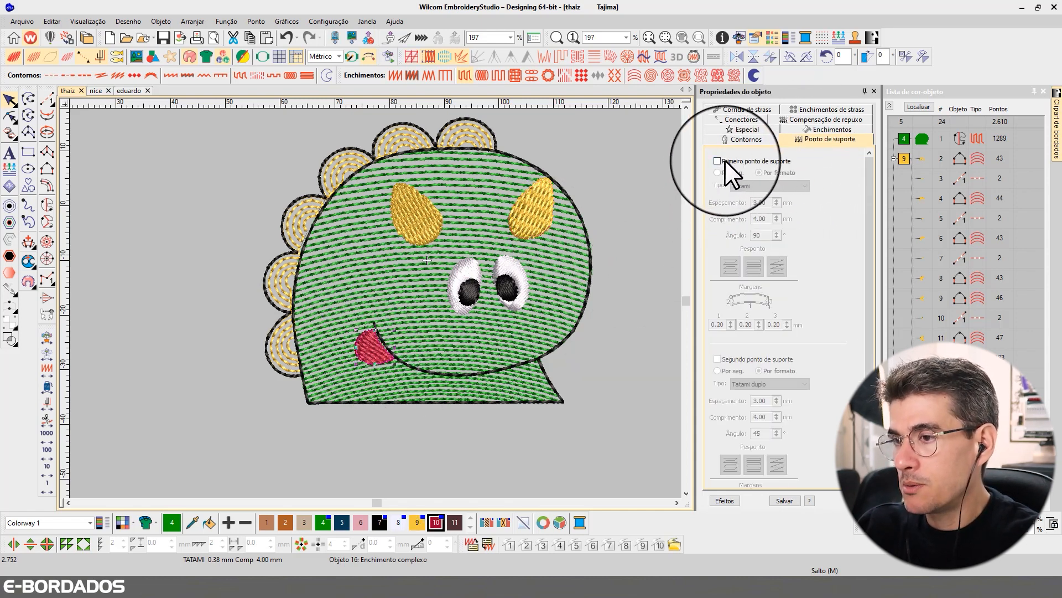
left_click(436, 215, "ctrl")
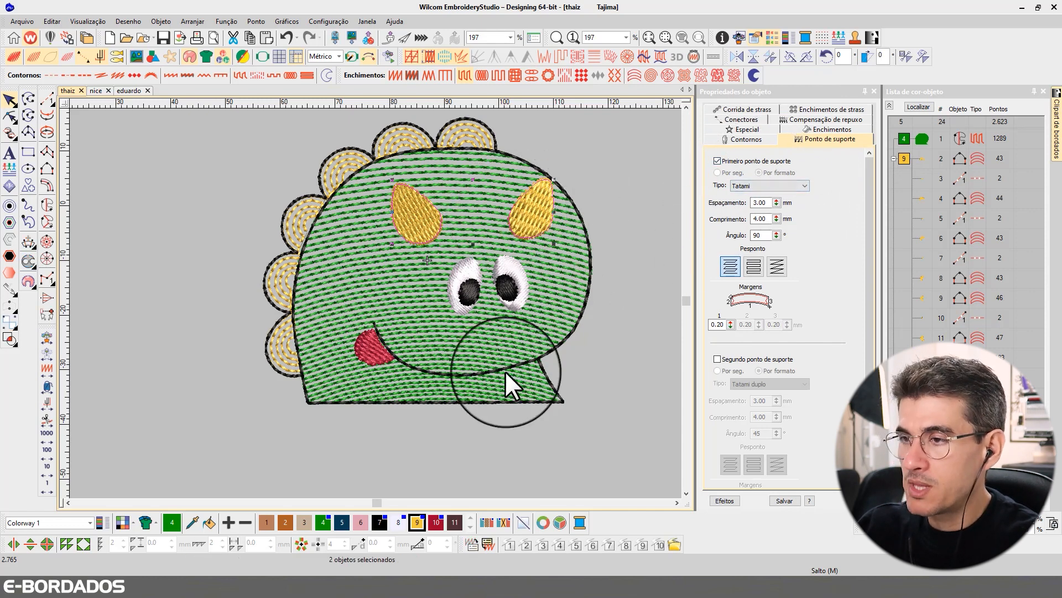
Inspect up close how the red tongue meets the mouth line and how the lower back scales meet the head outline
scroll(387, 357, "up", 1)
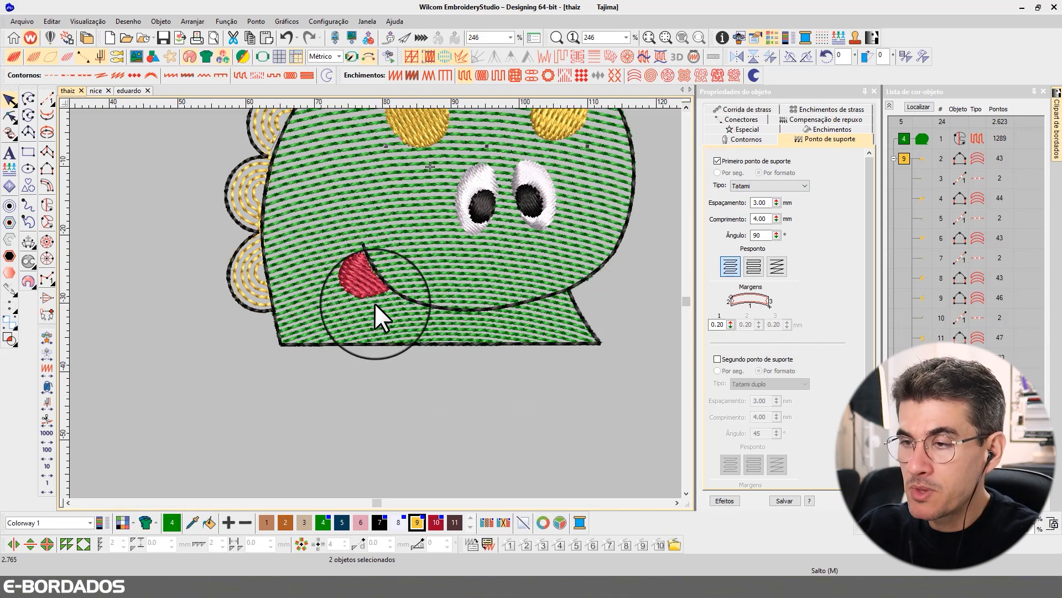
scroll(399, 318, "up", 3)
left_click(353, 231)
scroll(374, 300, "down", 2)
scroll(374, 300, "up", 4)
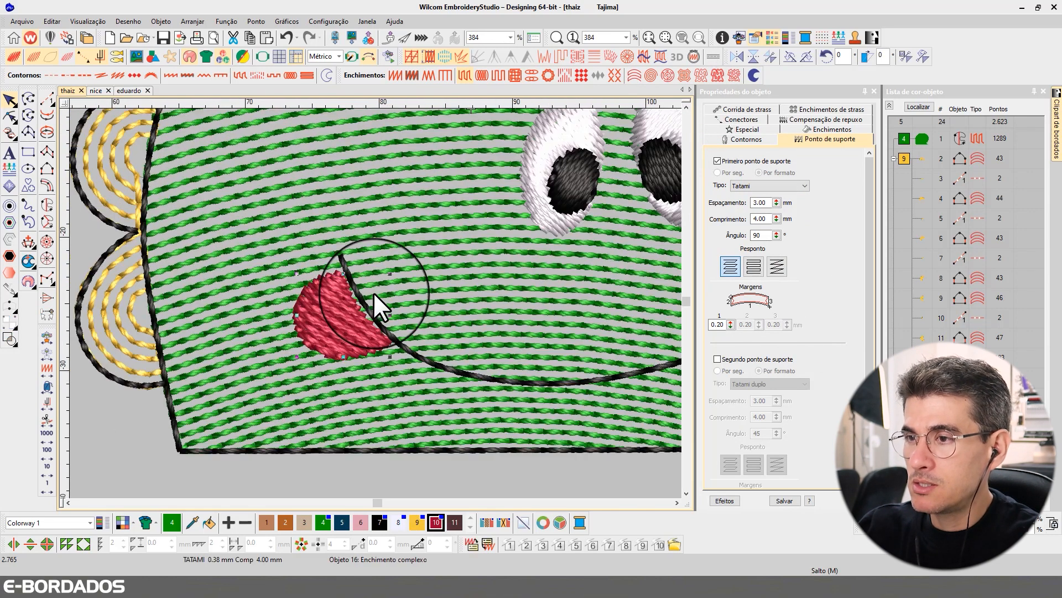
scroll(374, 302, "down", 2)
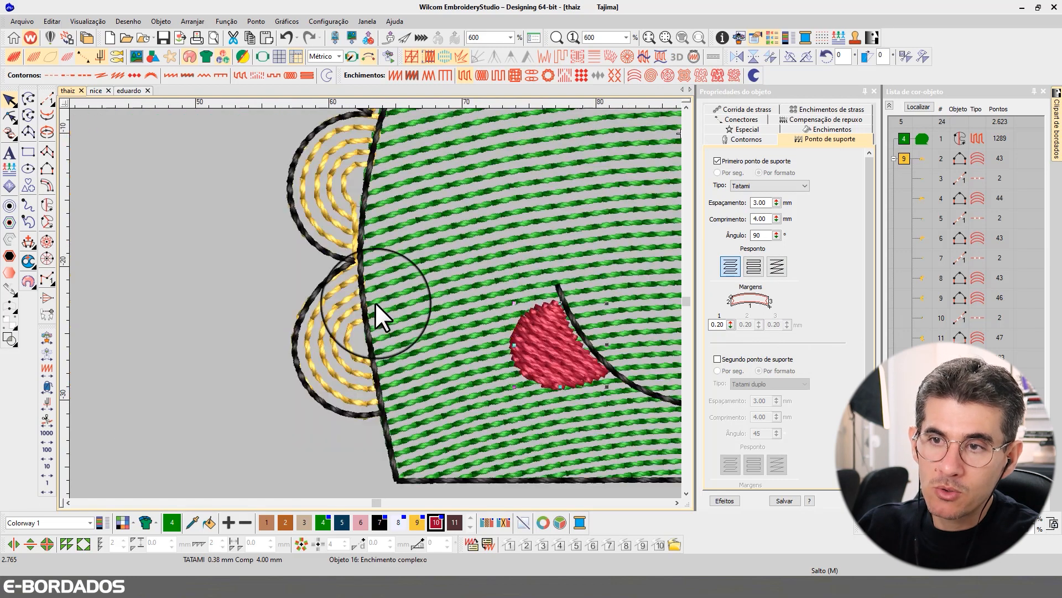
left_click(346, 202)
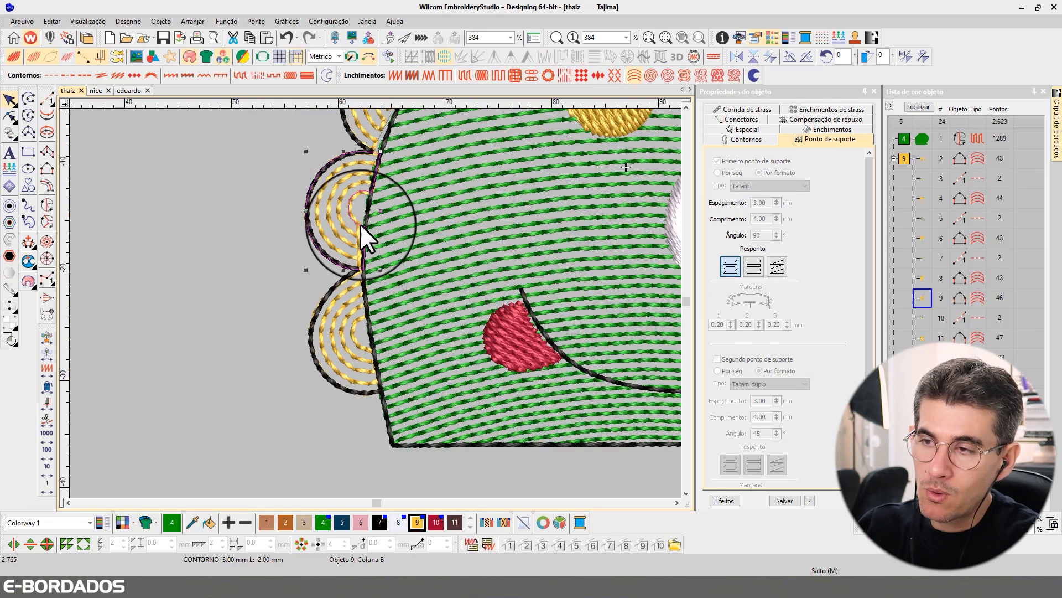
scroll(528, 347, "up", 3)
Try to move the red tongue toward the mouth line so its inner edge overlaps it, and undo the move
left_click(317, 271)
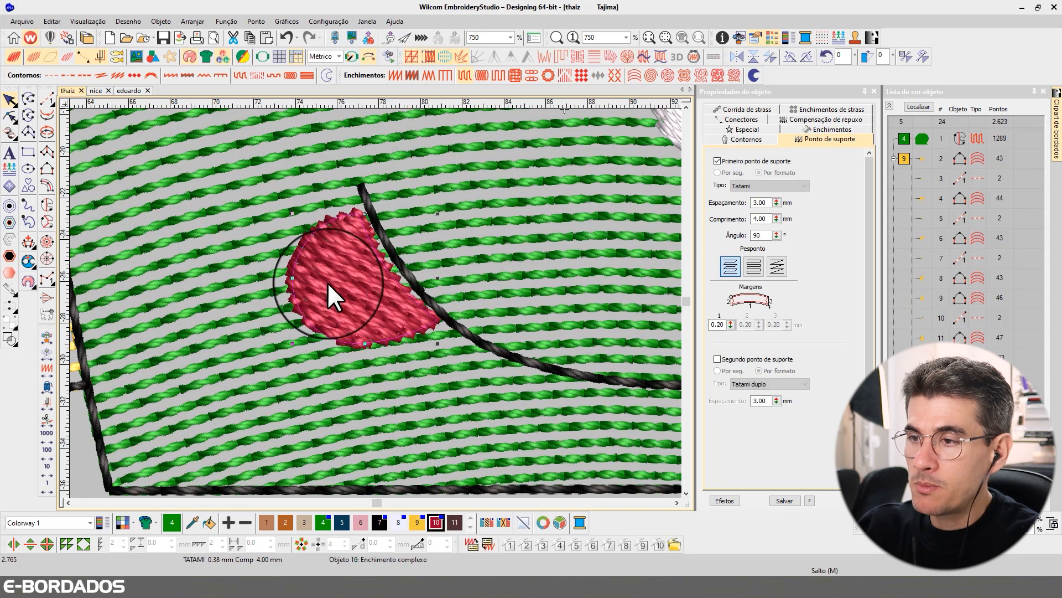
left_click_drag(339, 273, 351, 269)
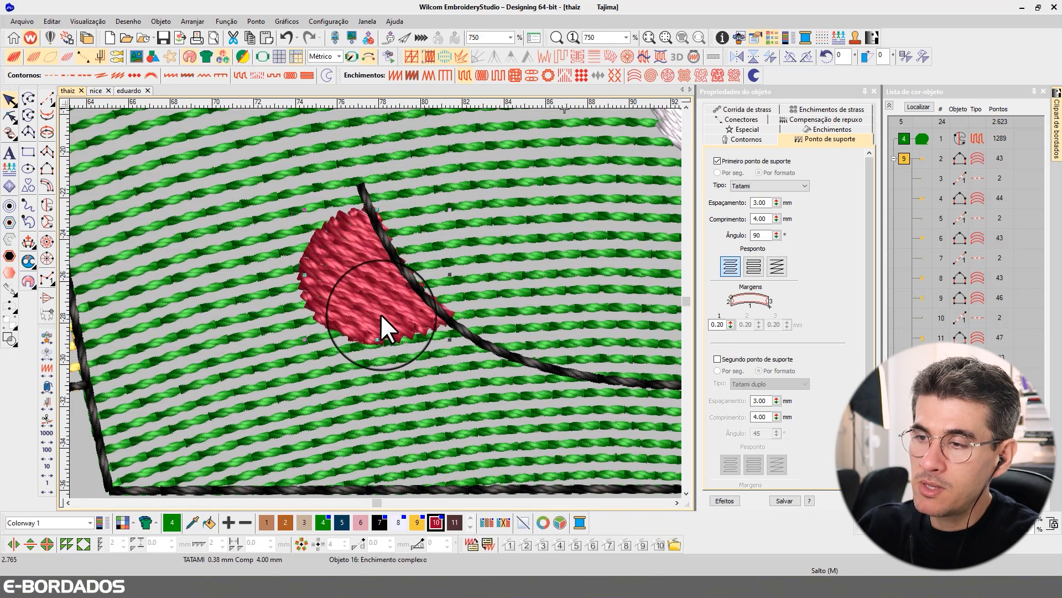
left_click(11, 116)
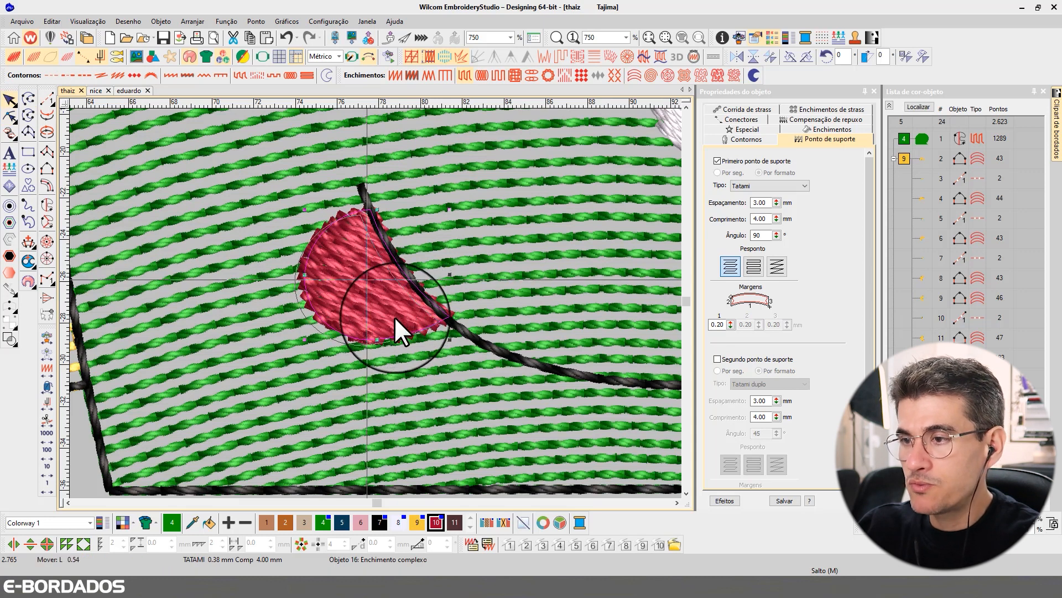
key("ctrl+z")
Reposition the red tongue so its inner edge overlaps the black mouth line, and check its shape nodes
left_click_drag(408, 312, 386, 317)
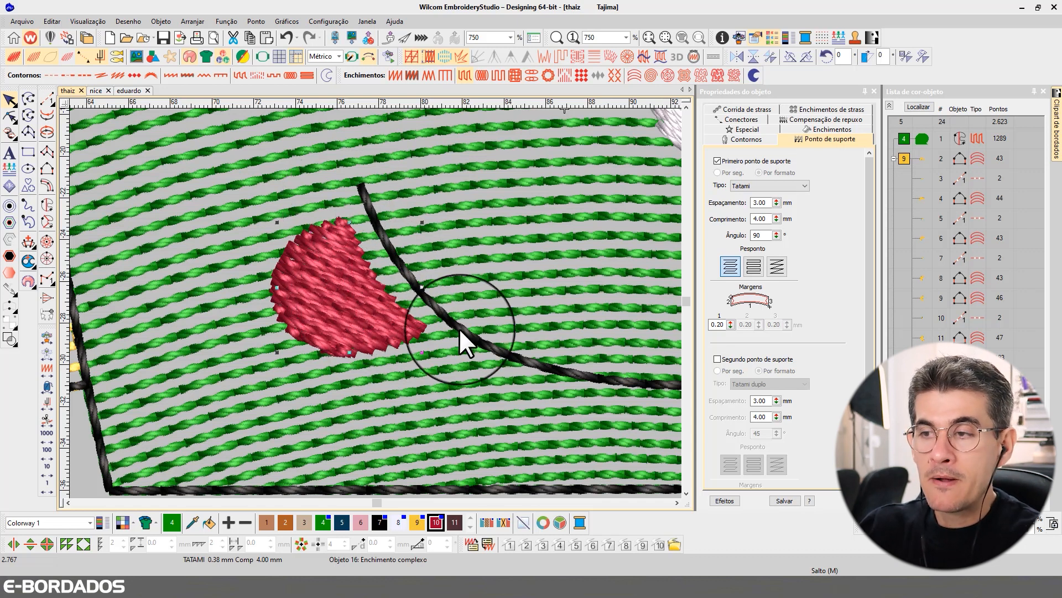
left_click_drag(367, 316, 384, 307)
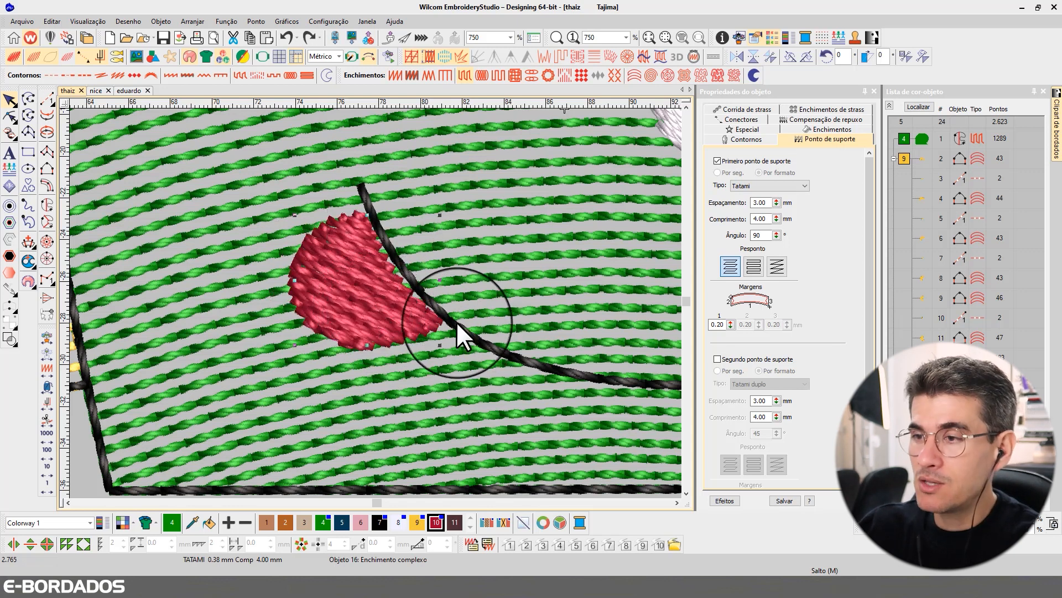
mouse_move(376, 301)
left_mouse_down()
mouse_move(360, 294)
mouse_move(377, 285)
left_mouse_up()
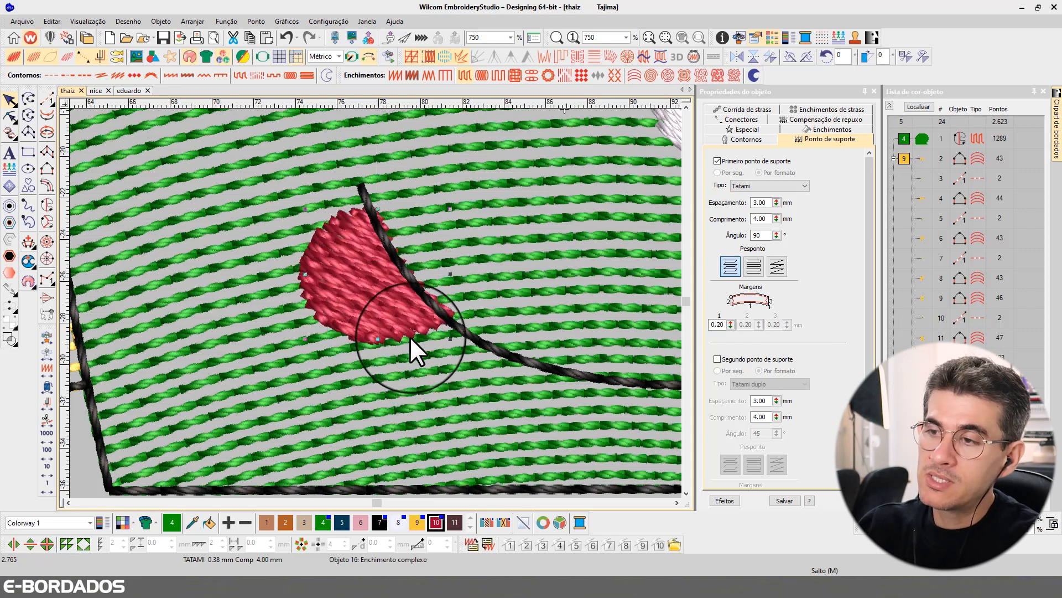
left_click(11, 116)
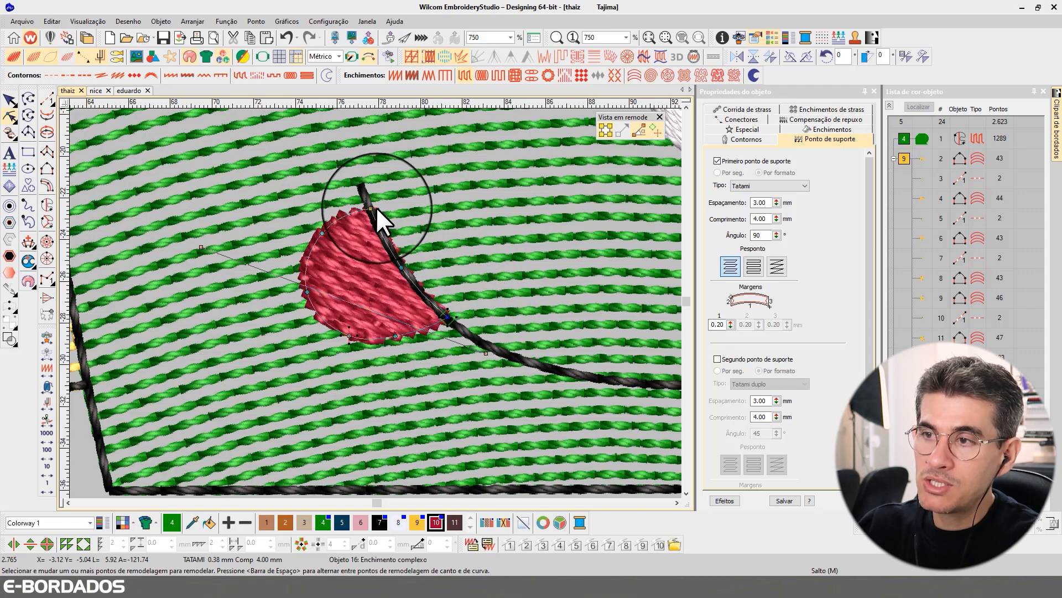
left_click(10, 101)
scroll(375, 306, "down", 6)
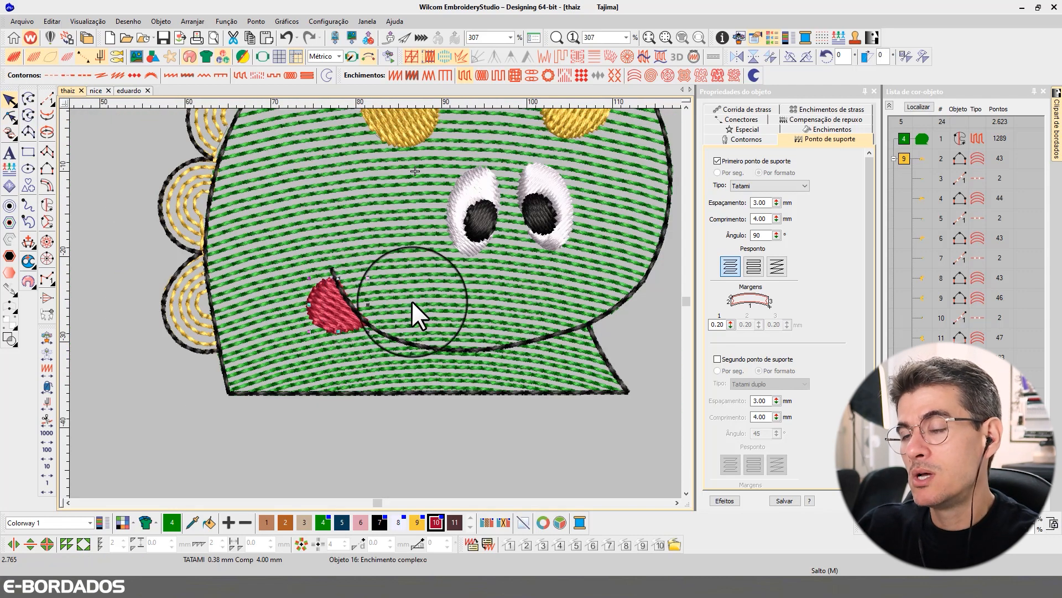
Inspect the red tongue's overlap with the black mouth line and the surrounding design around the eyes
left_click(569, 270)
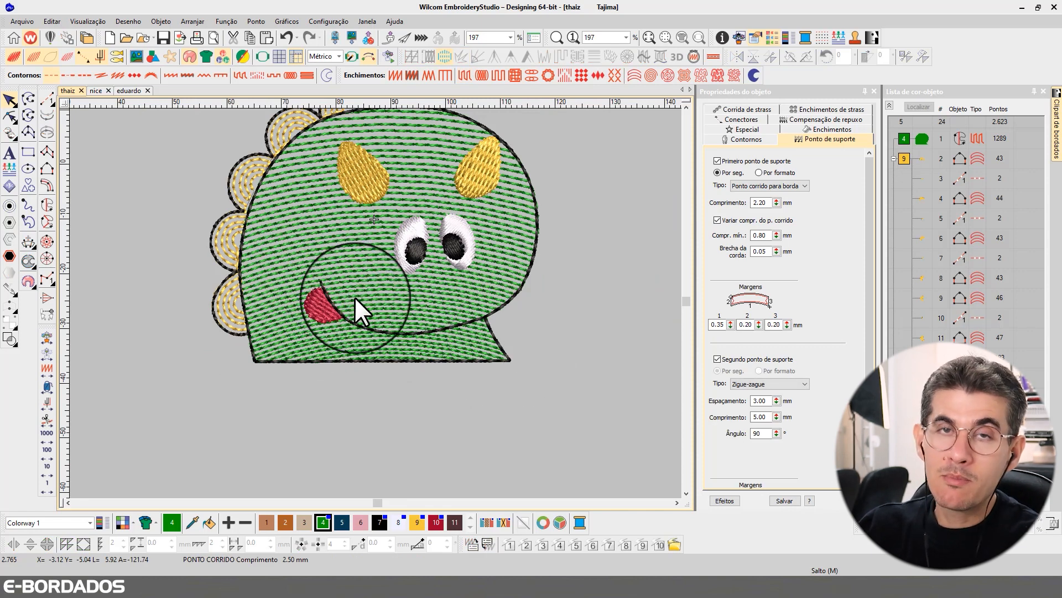
scroll(327, 300, "up", 3)
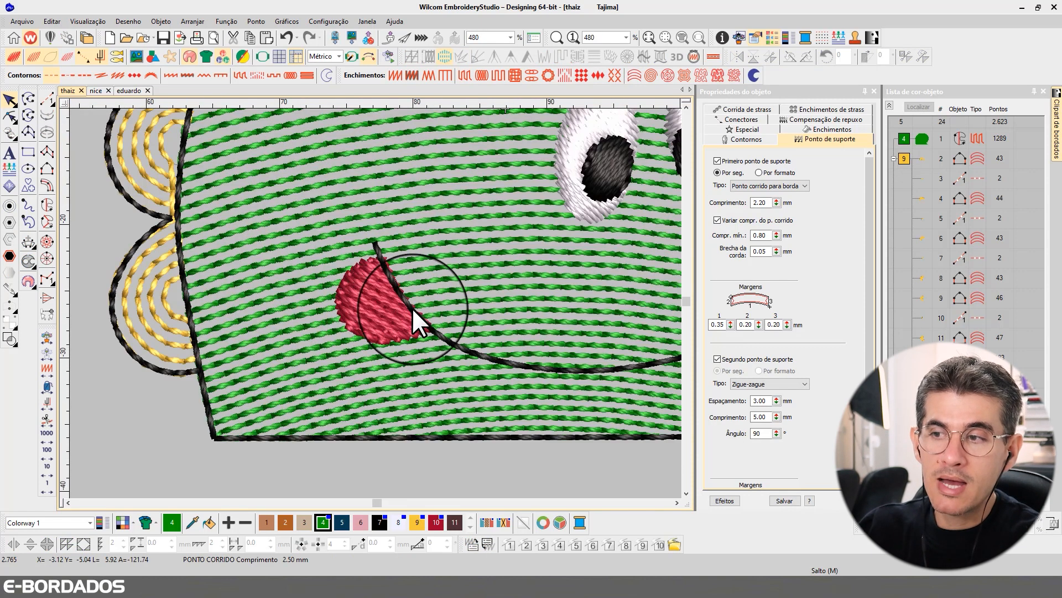
left_click(387, 309)
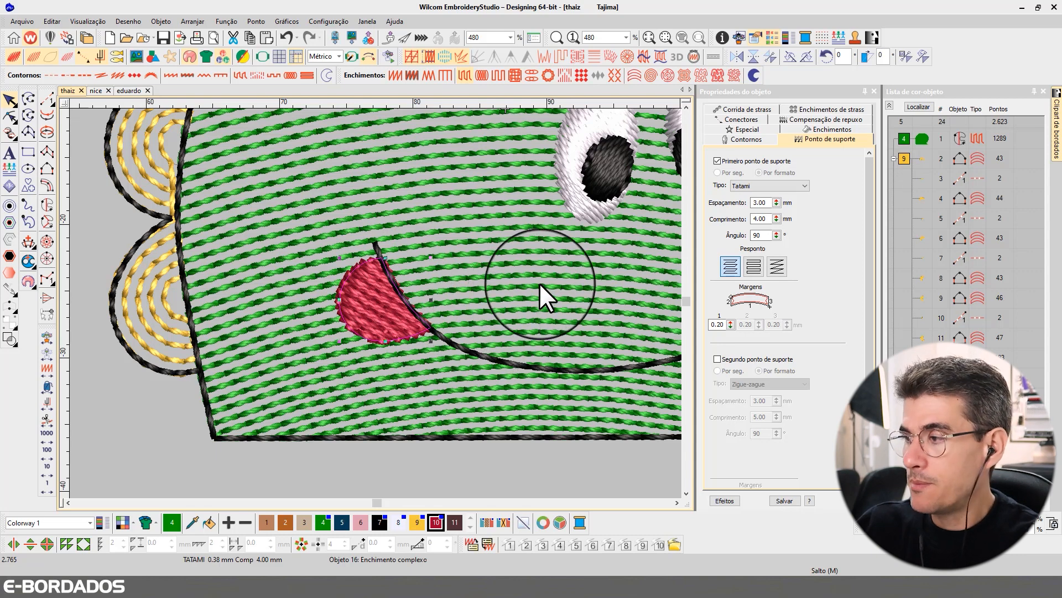
scroll(539, 282, "down", 2)
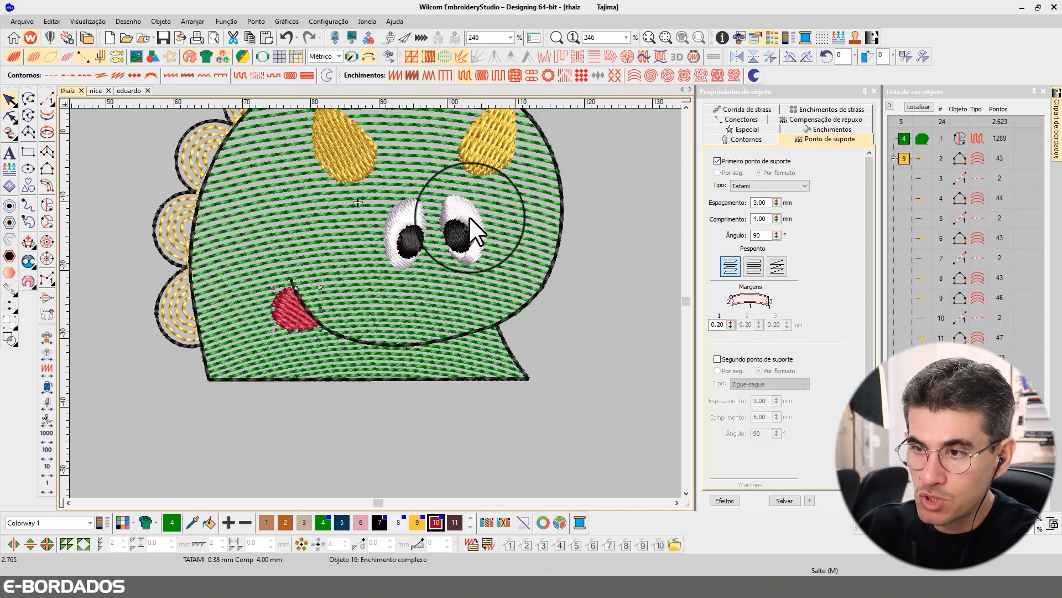
left_click(432, 188)
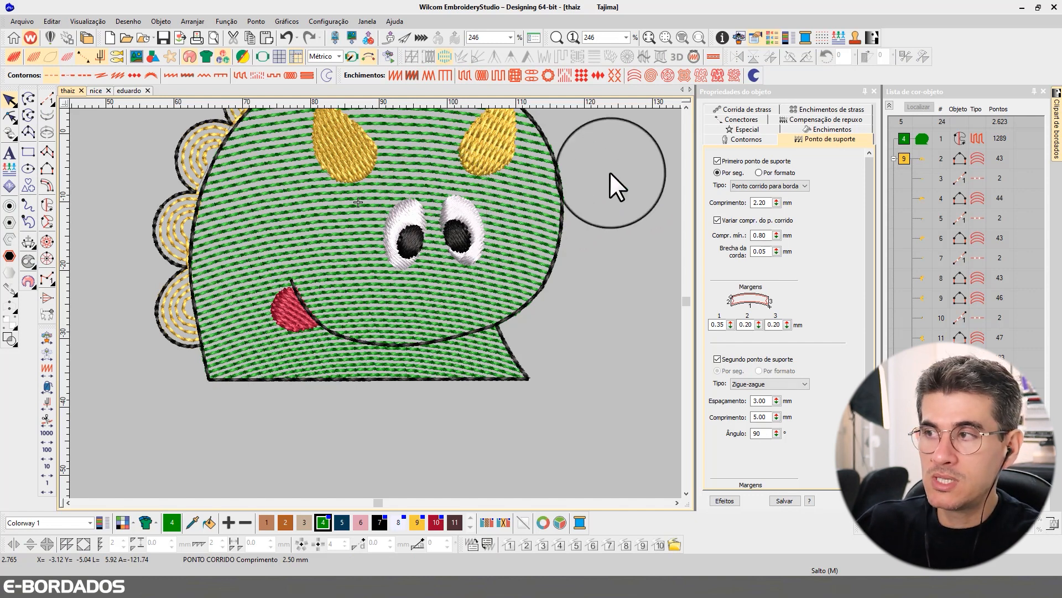
left_click(686, 107)
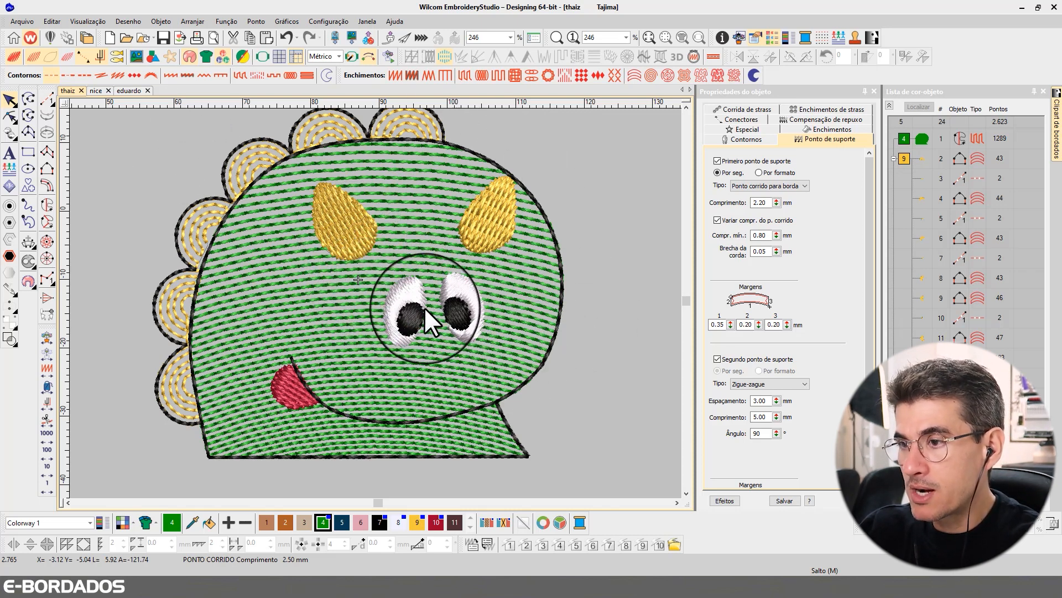
Add two stitch angles to the white of the left eye so its satin stitches turn around the pupil
key("b")
left_click_drag(350, 234, 532, 390)
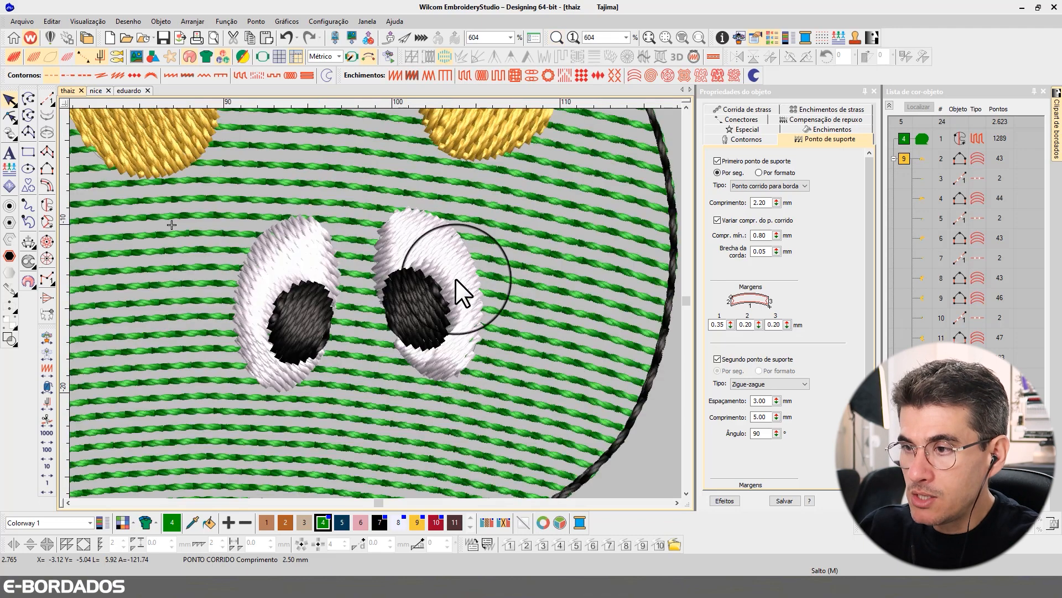
left_click(311, 271)
key("t")
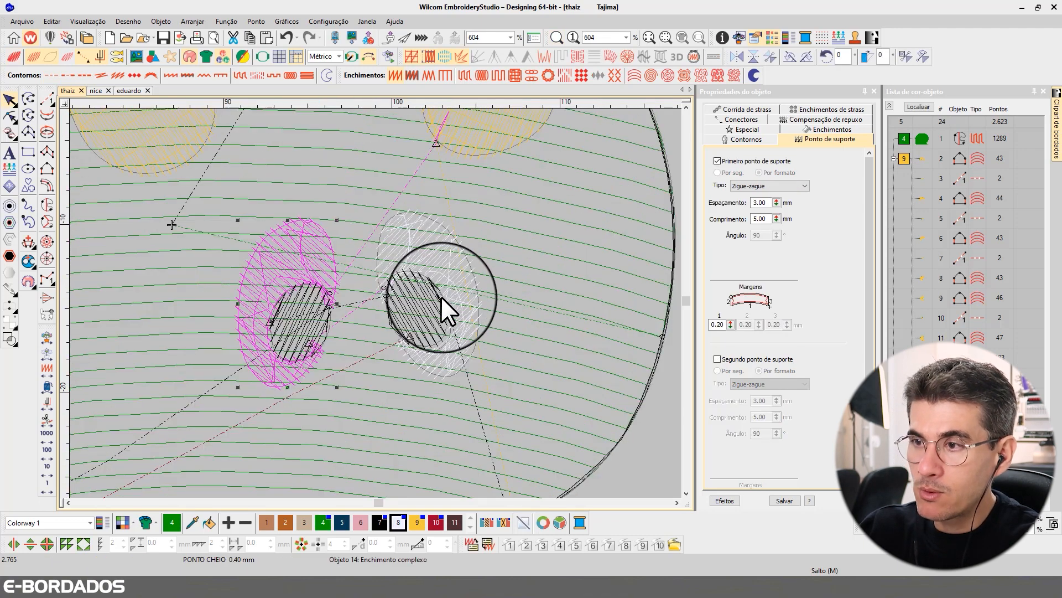
key("t")
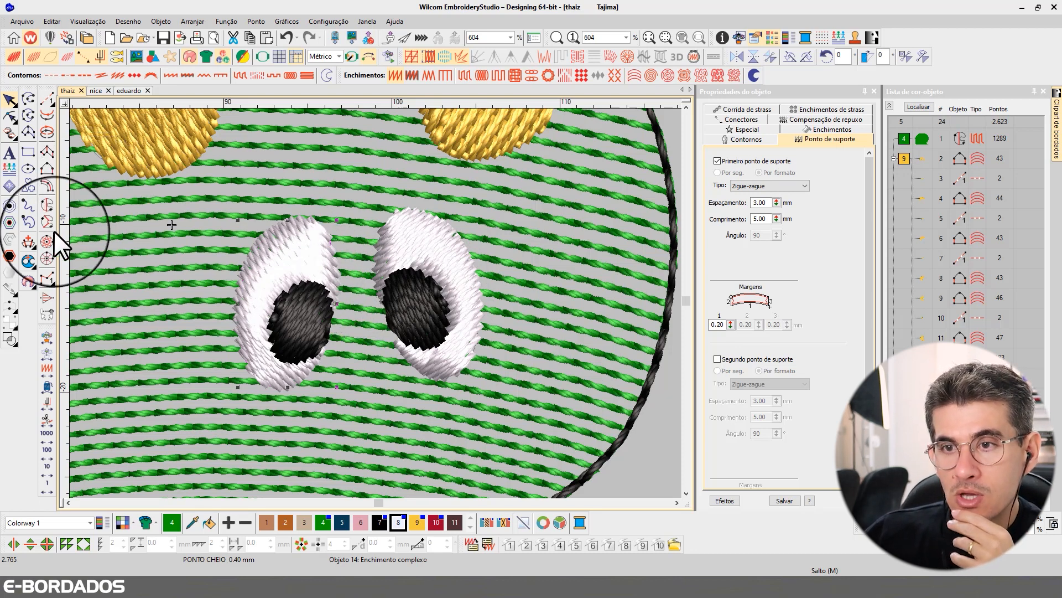
left_click(45, 249)
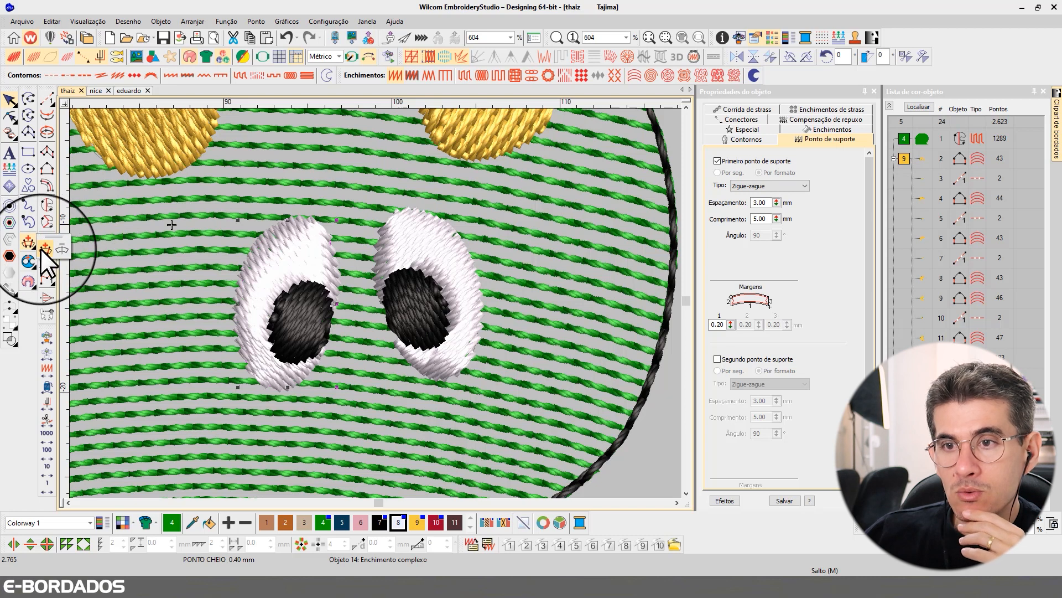
left_click(343, 289)
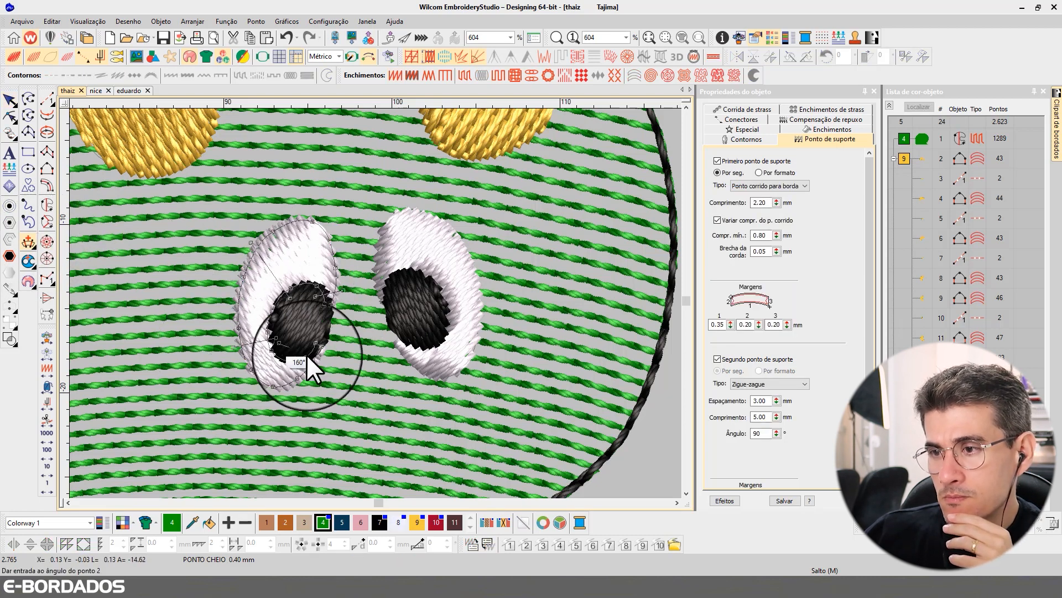
left_click(343, 378)
left_click(10, 100)
left_click(274, 273)
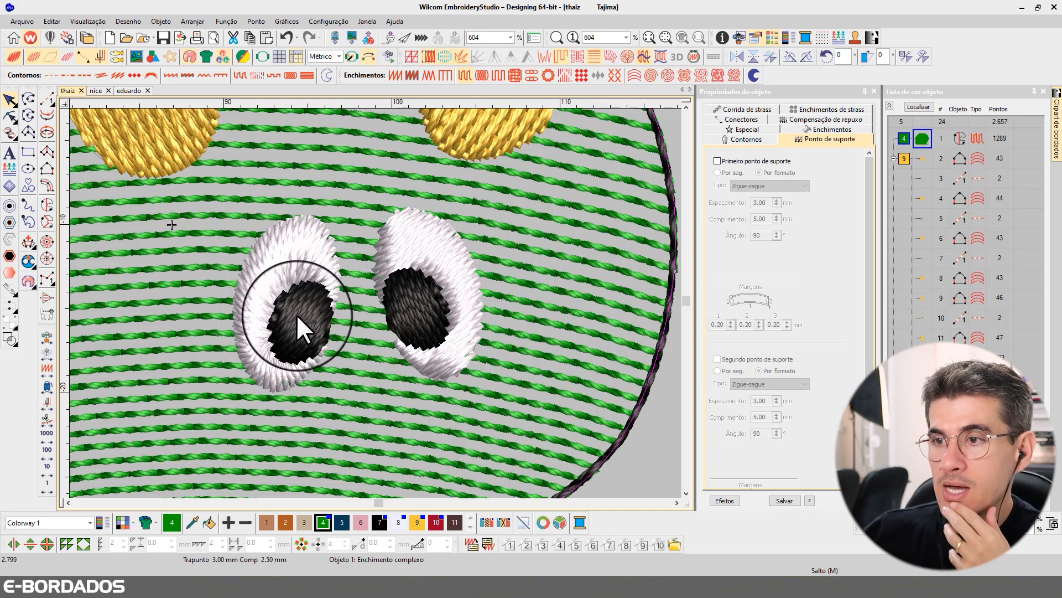
Add stitch angles to the white of the right eye so its satin stitches fan around the pupil
left_click(314, 254)
left_click(405, 253)
left_click(28, 260)
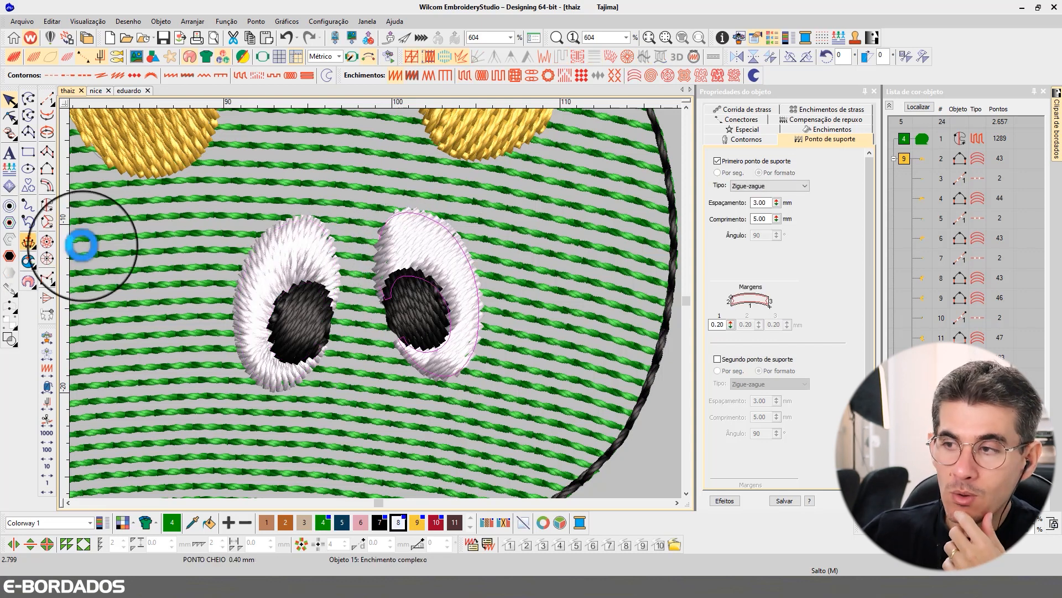
left_click(371, 263)
left_click(477, 261)
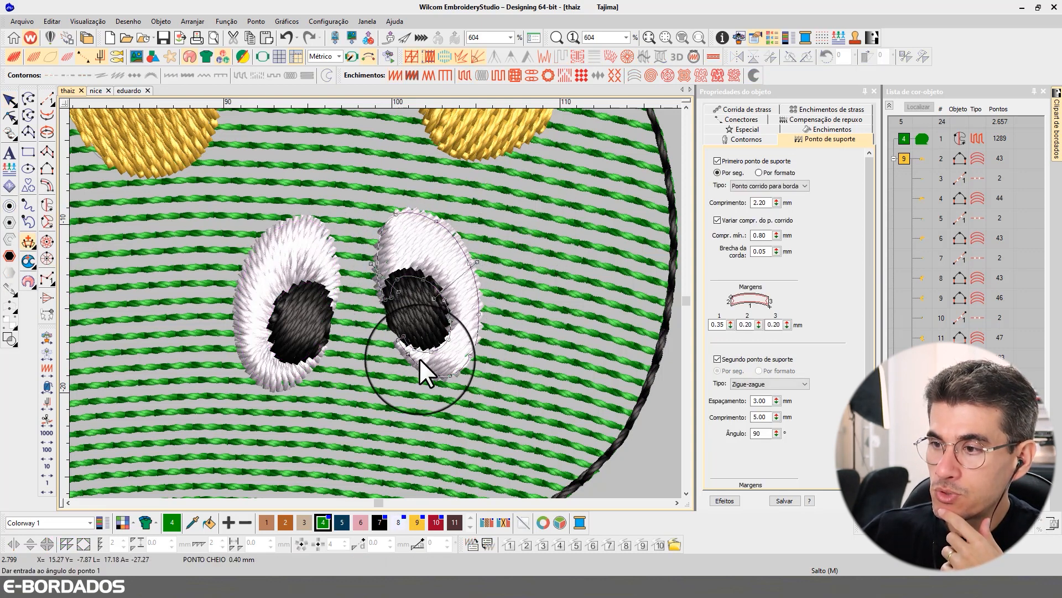
left_click(482, 380)
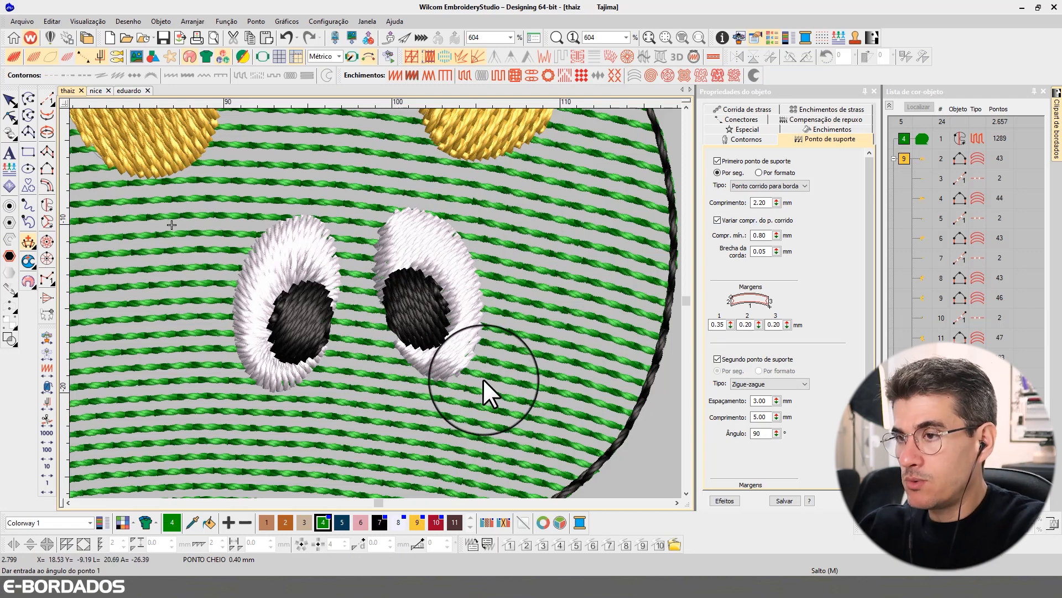
left_click(10, 100)
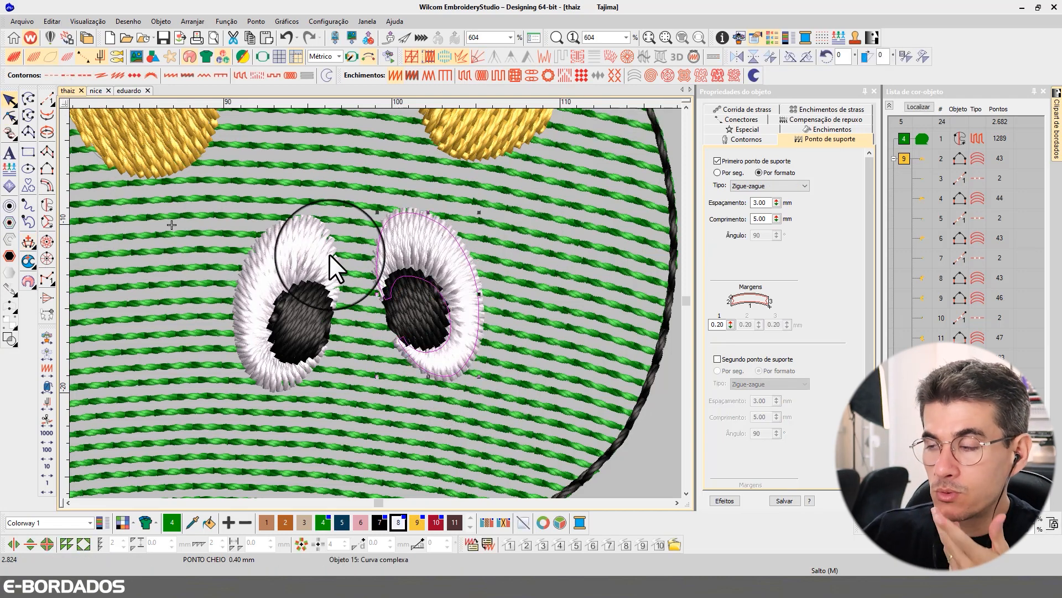
Set the satin fill spacing of both eye whites to 0.50 mm
left_click(326, 346)
left_click(391, 275)
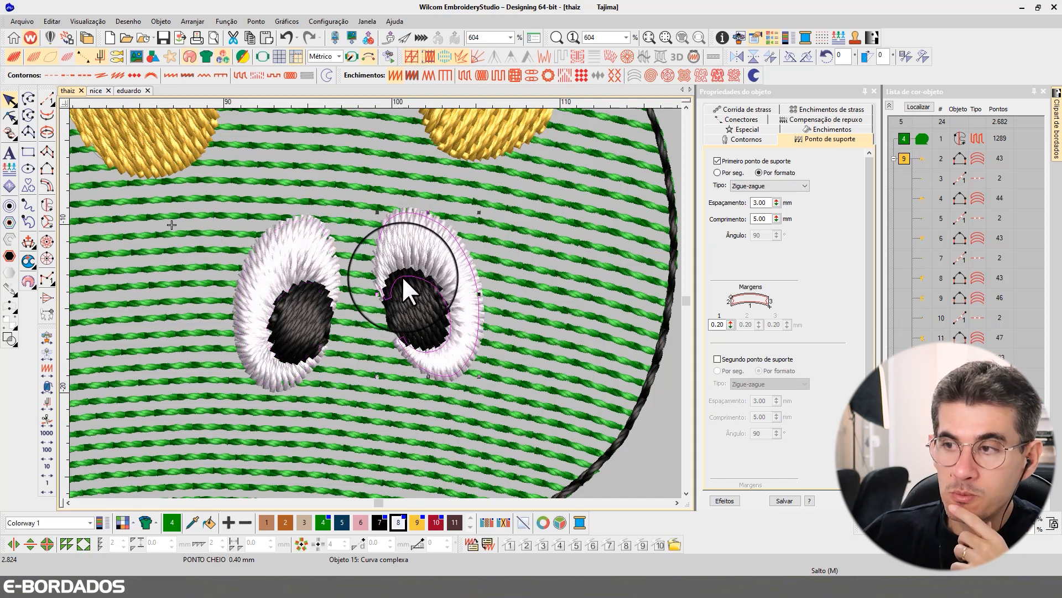
left_click(315, 236, "ctrl")
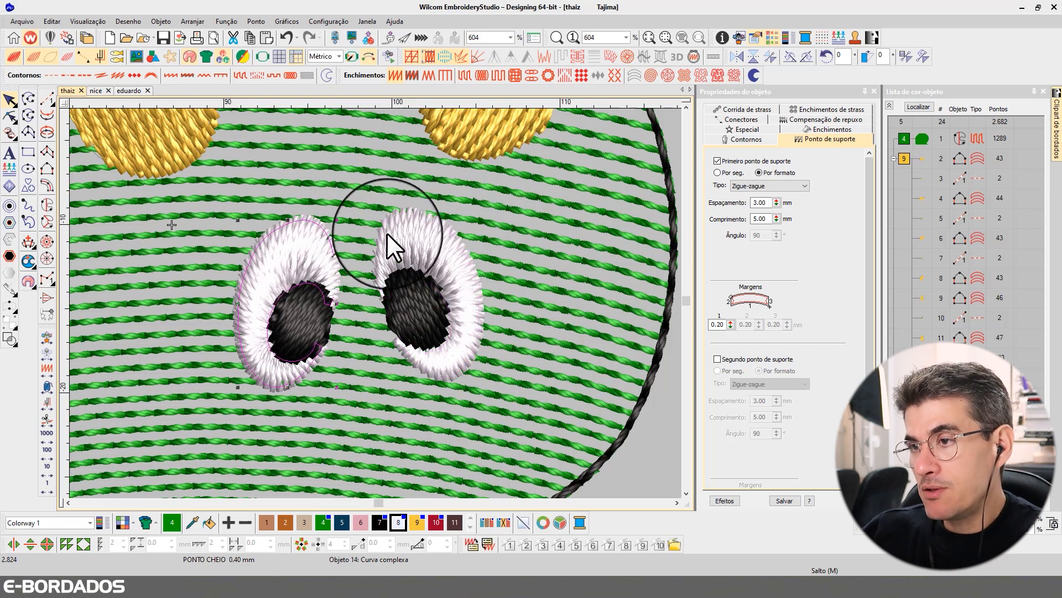
left_click(822, 129)
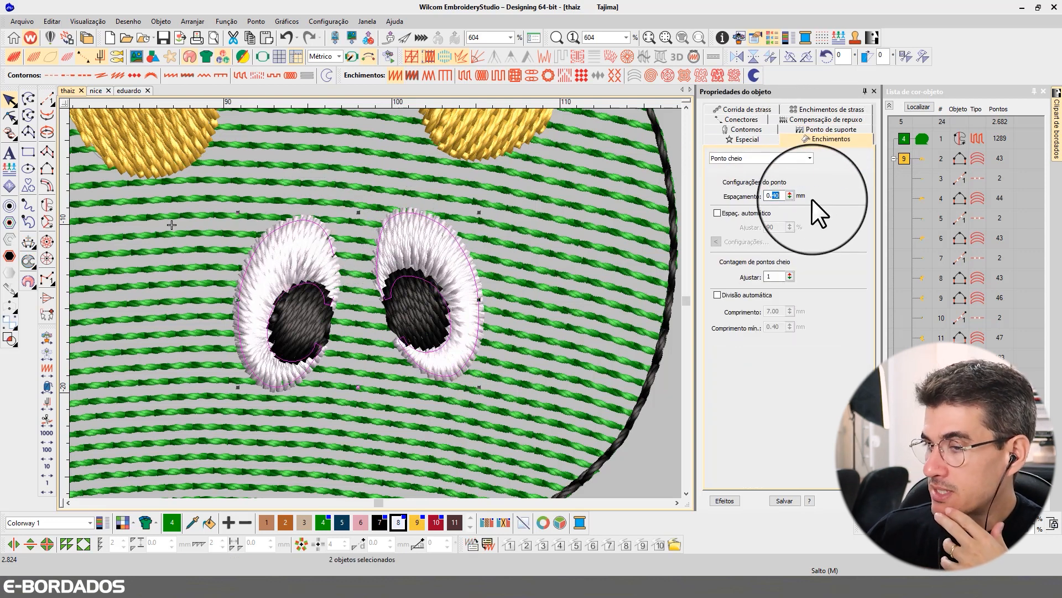
key("Up")
key("Return")
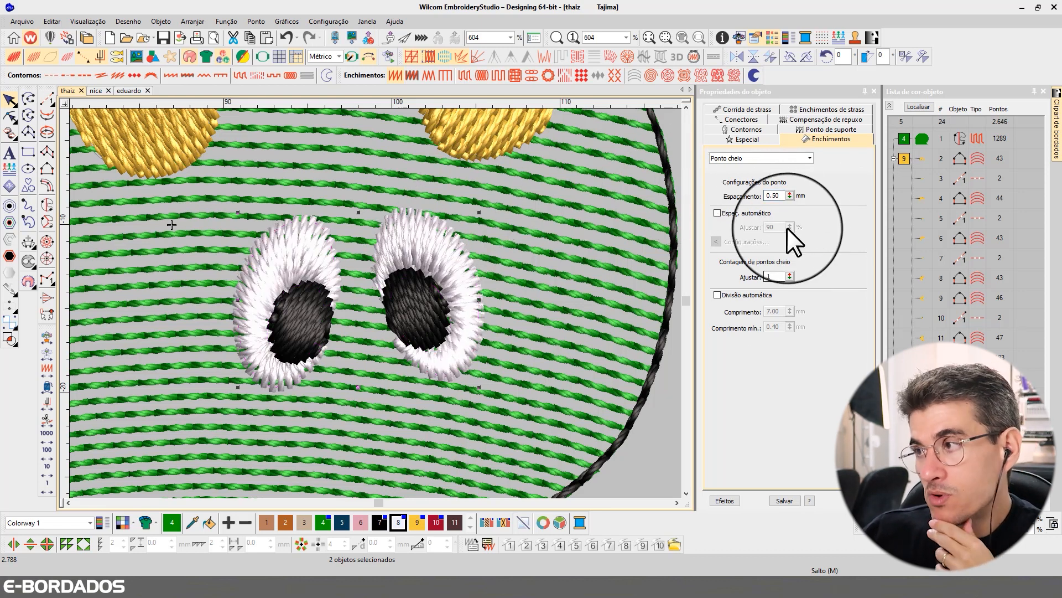
double_click(779, 195)
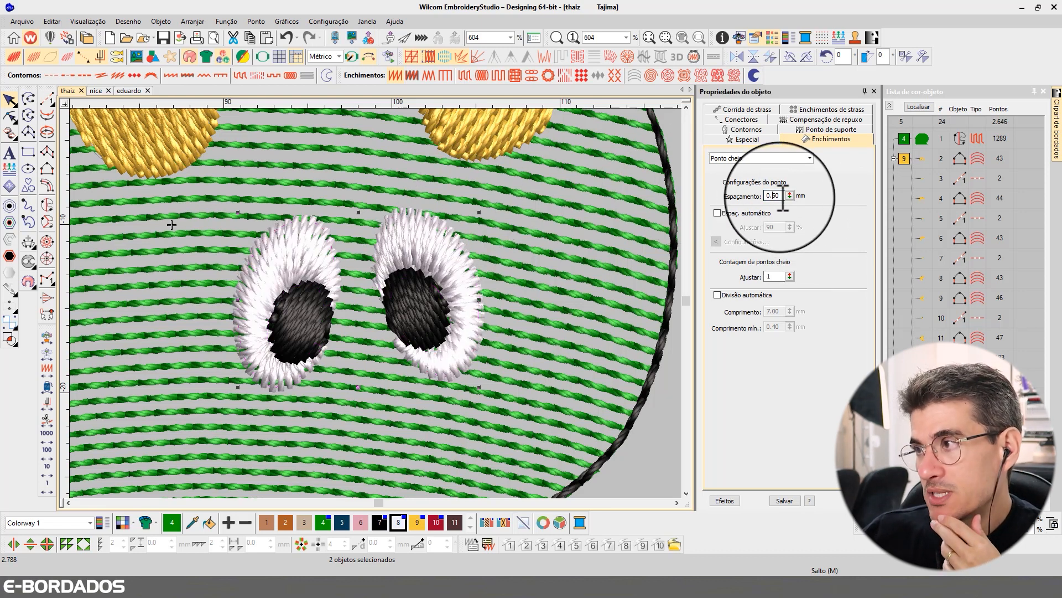
Enable fractional spacing with an offset fraction of 0.33 on both eye whites
left_click(479, 54)
right_click(479, 55)
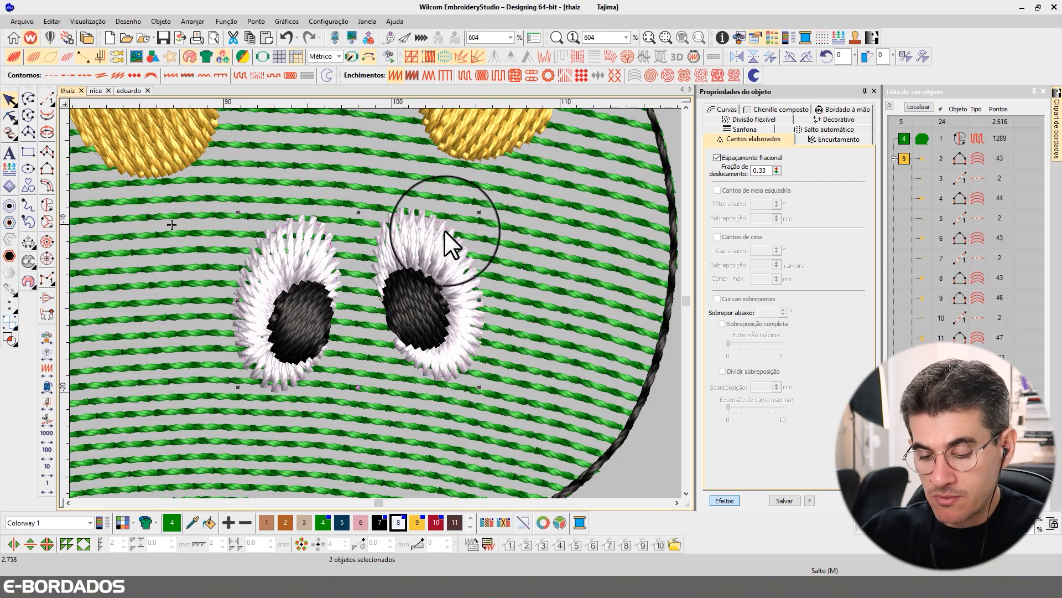
key("Escape")
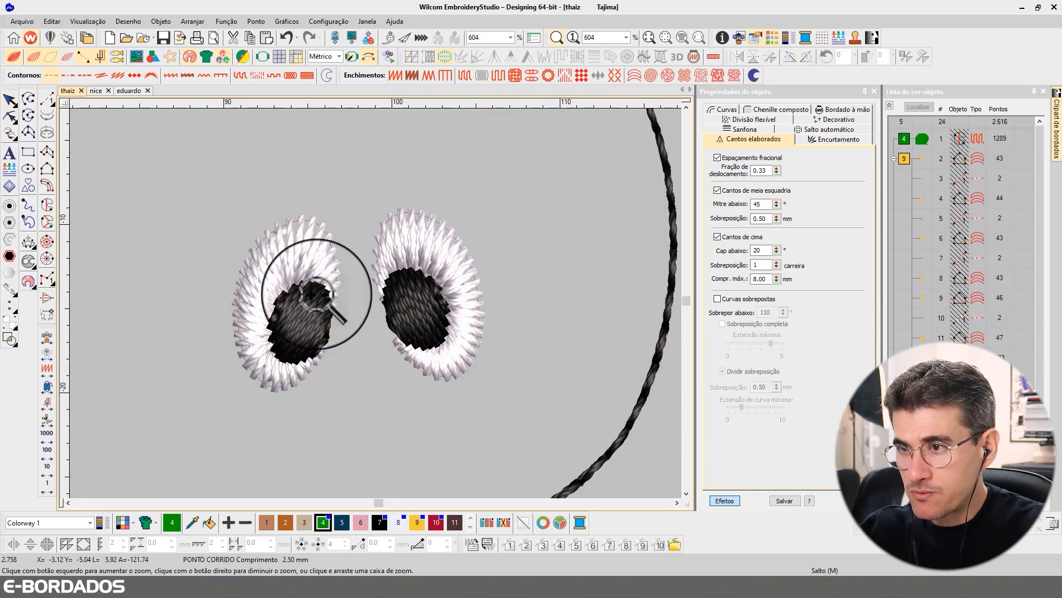
Disable the first zigzag underlay on both eye whites, and review their stitches in realistic and plain stitch view
scroll(442, 332, "up", 1)
key("t")
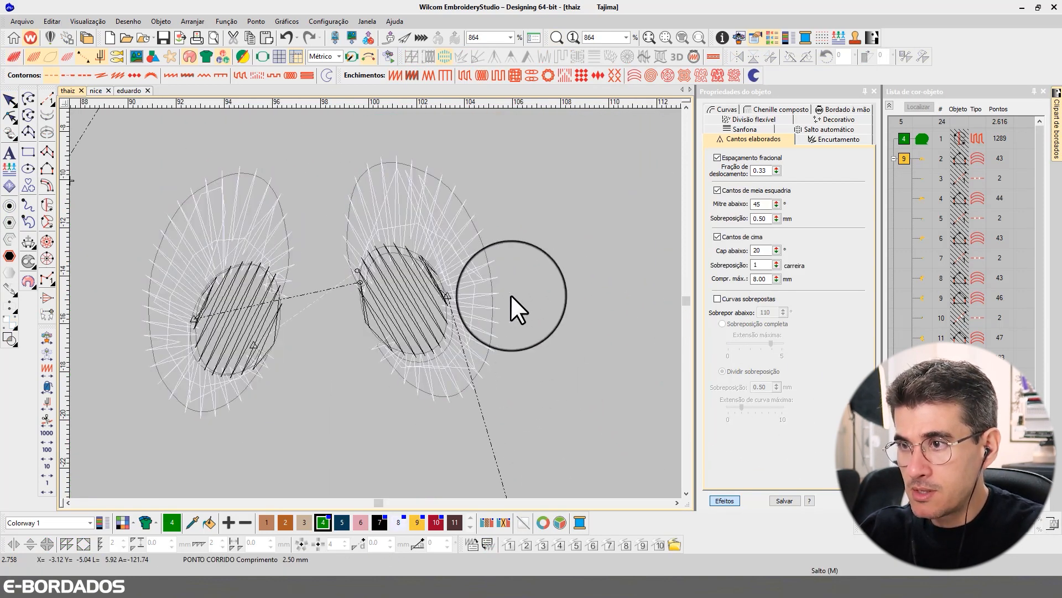
left_click(465, 230)
left_click(178, 237, "ctrl")
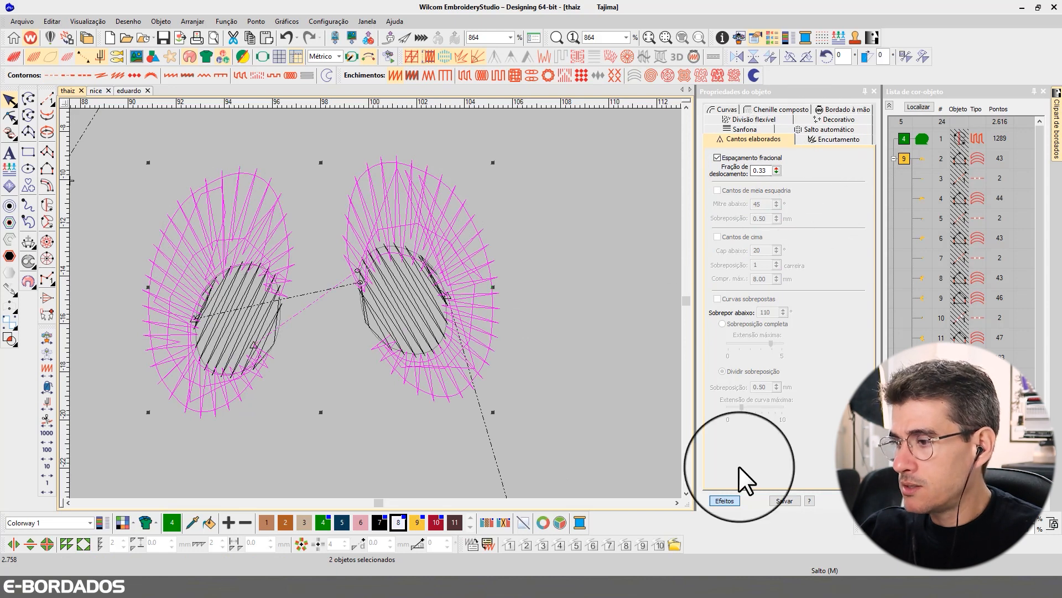
left_click(725, 500)
left_click(819, 138)
left_click(820, 131)
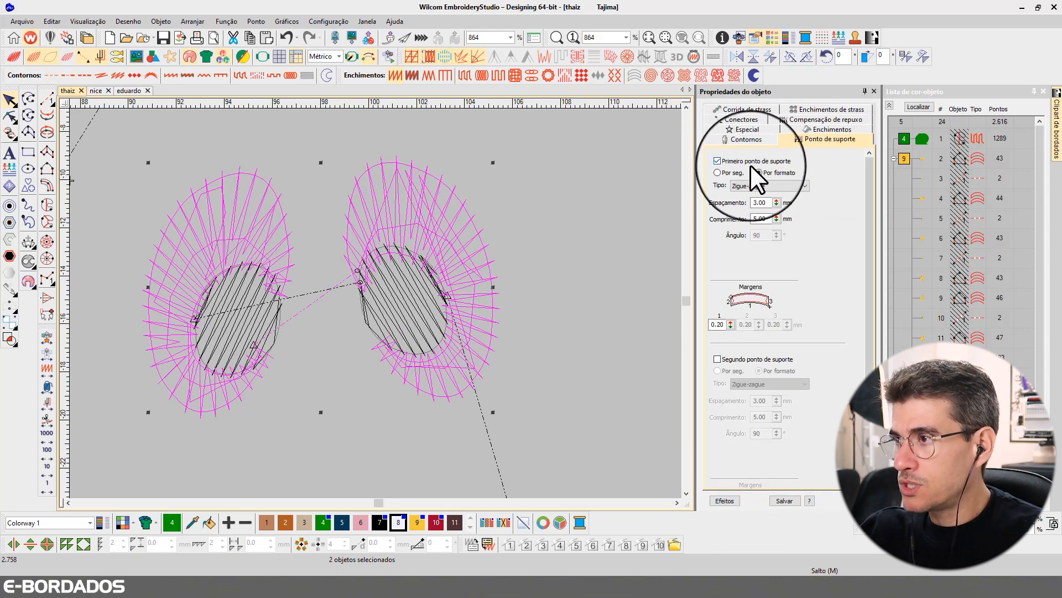
left_click(719, 160)
key("t")
key("t")
key("t")
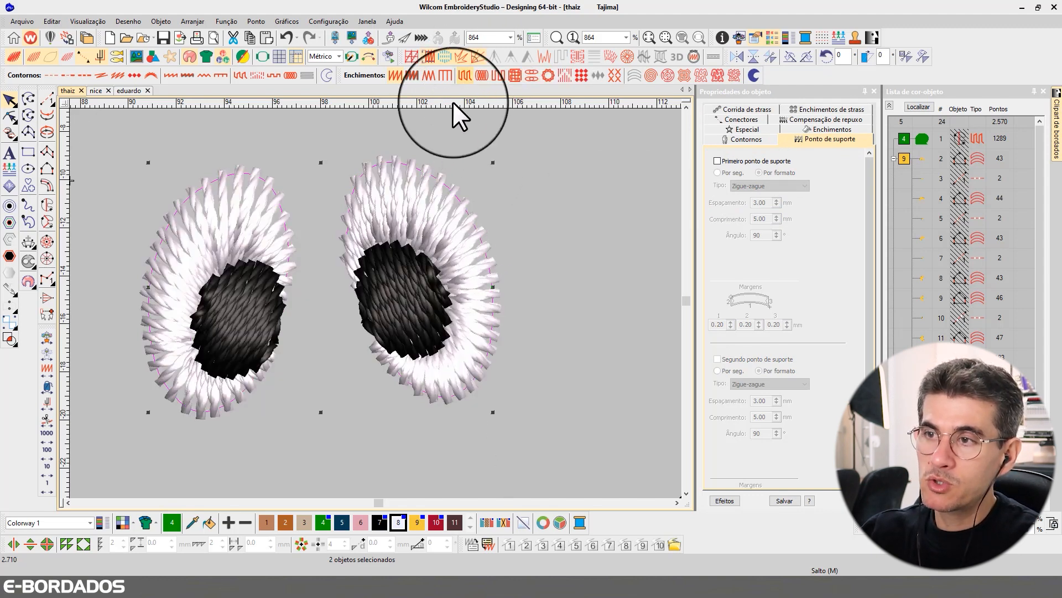
key("t")
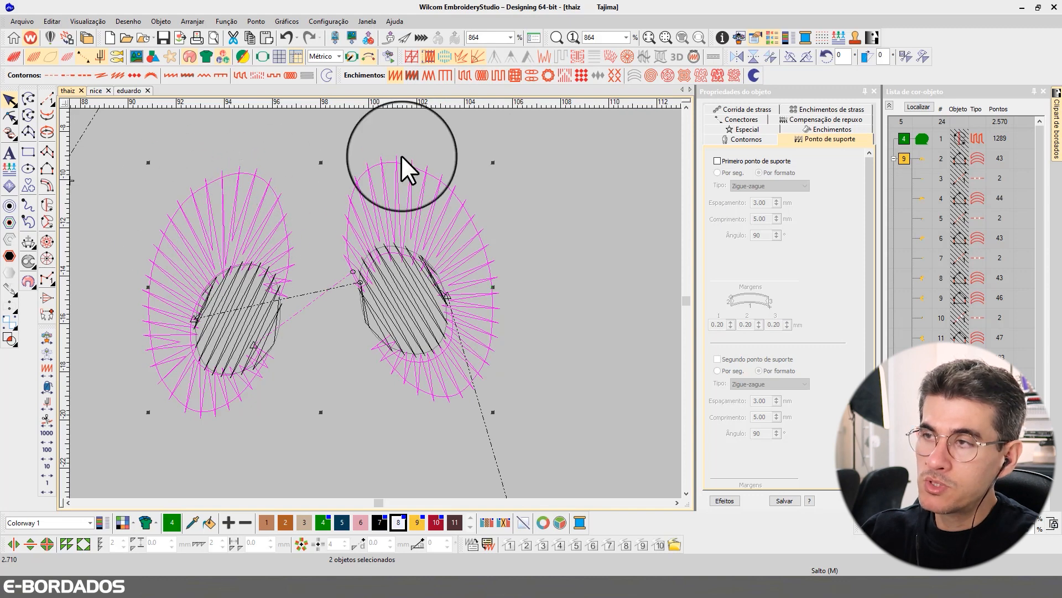
Turn fractional spacing off on both eye whites to compare the stitch distribution, and turn it back on
left_click(476, 58)
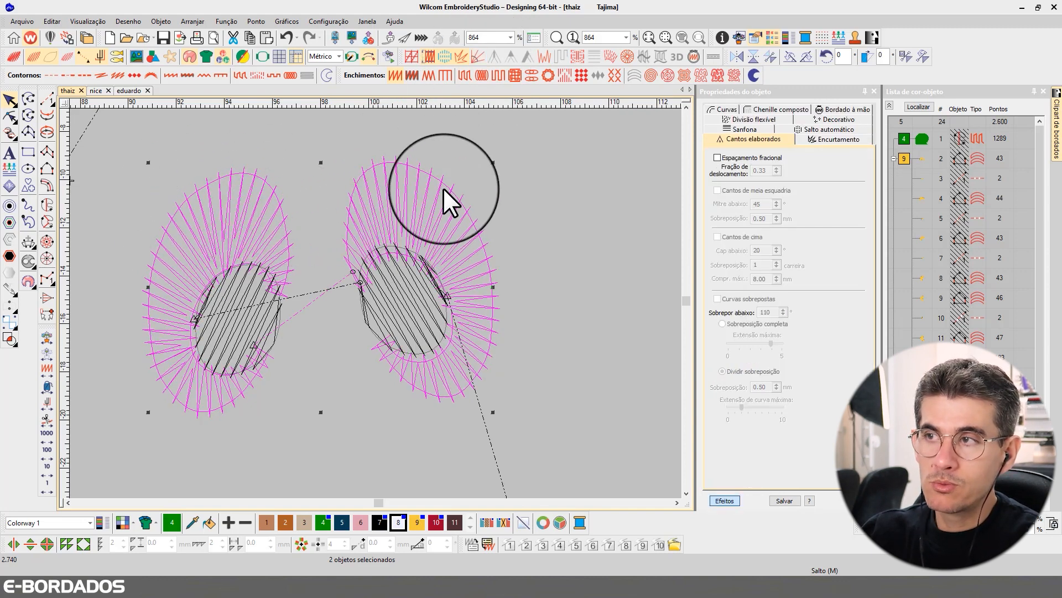
key("t")
key("t")
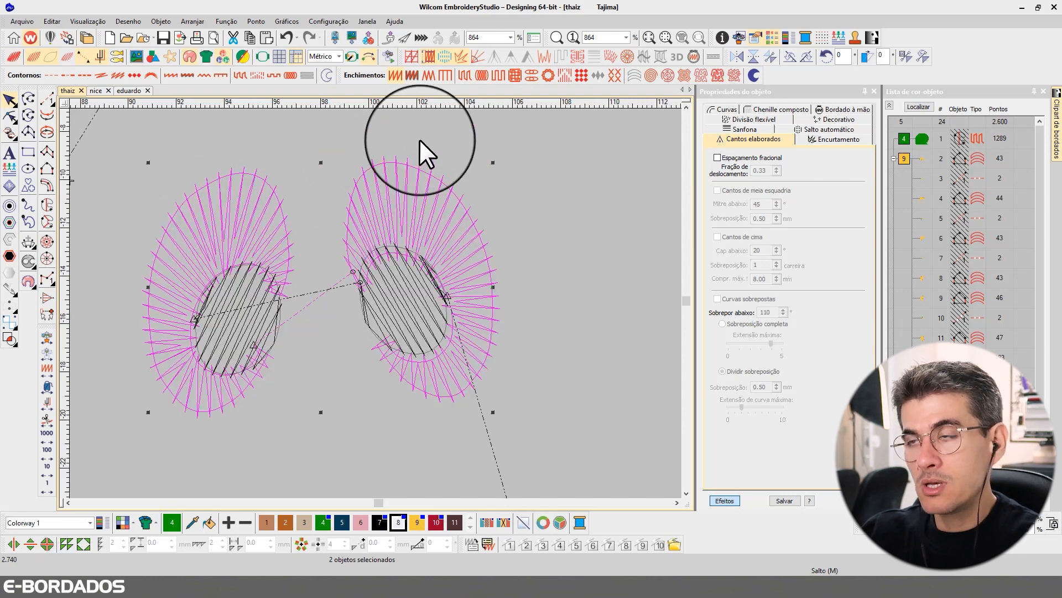
left_click(479, 57)
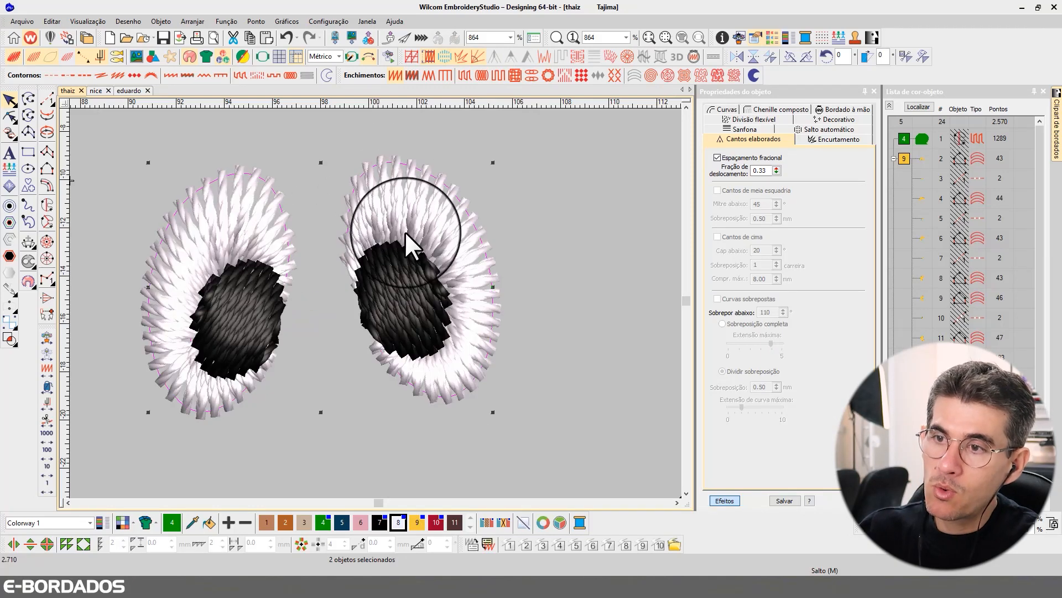
key("t")
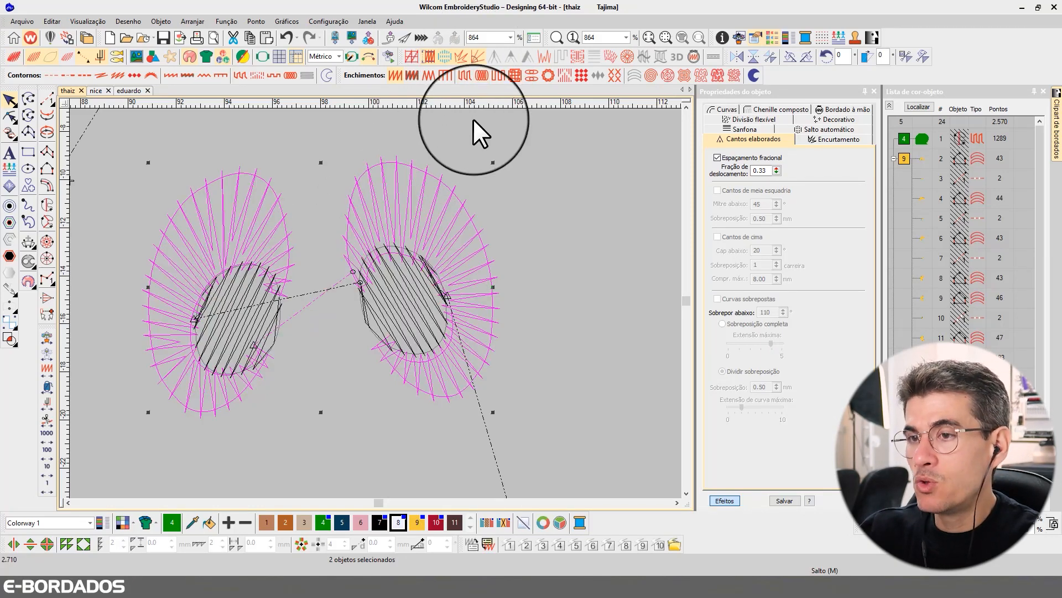
key("t")
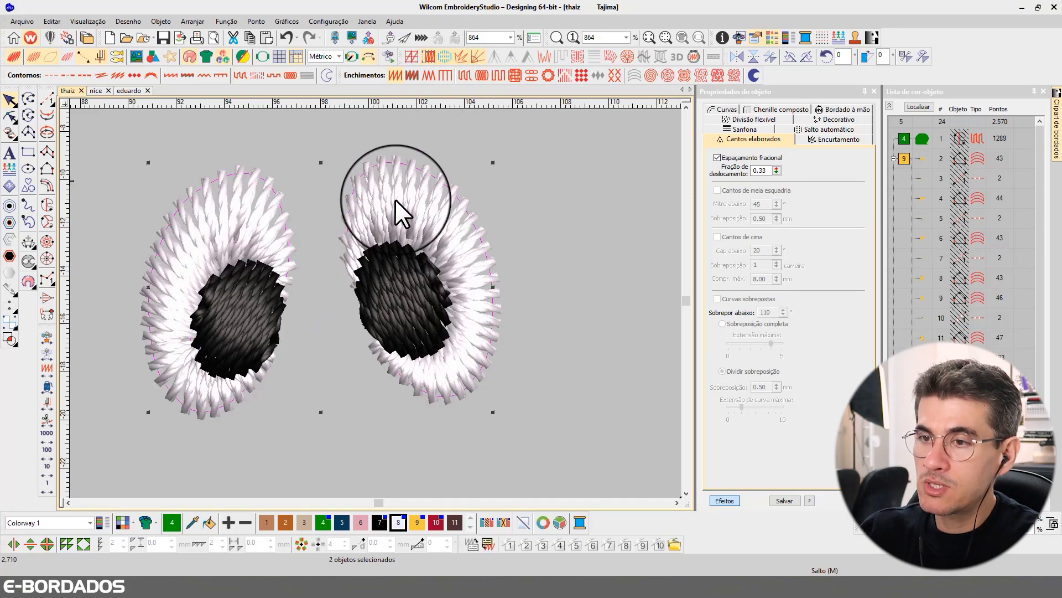
key("t")
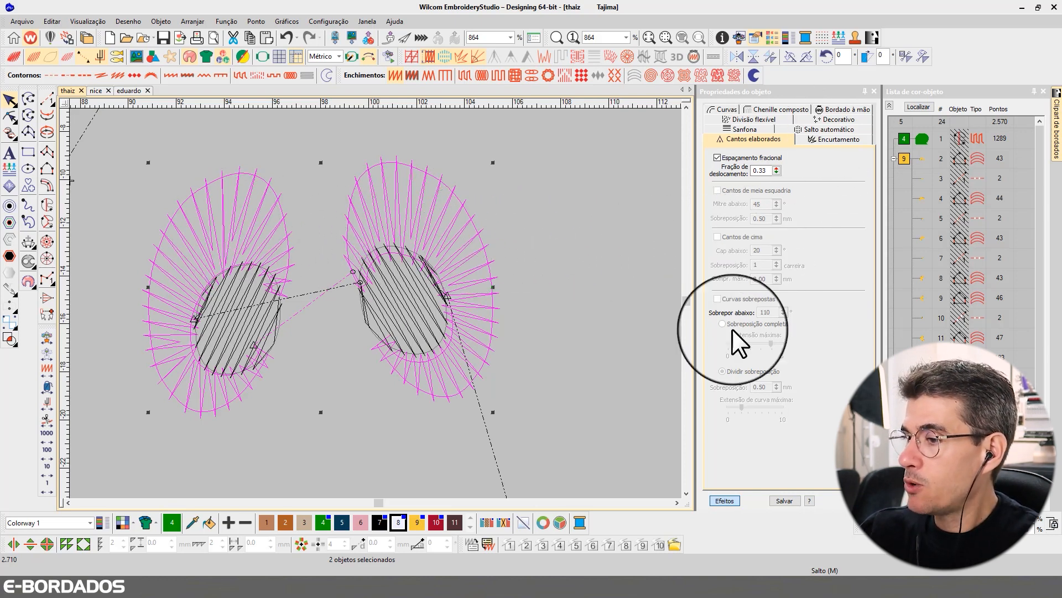
left_click(720, 502)
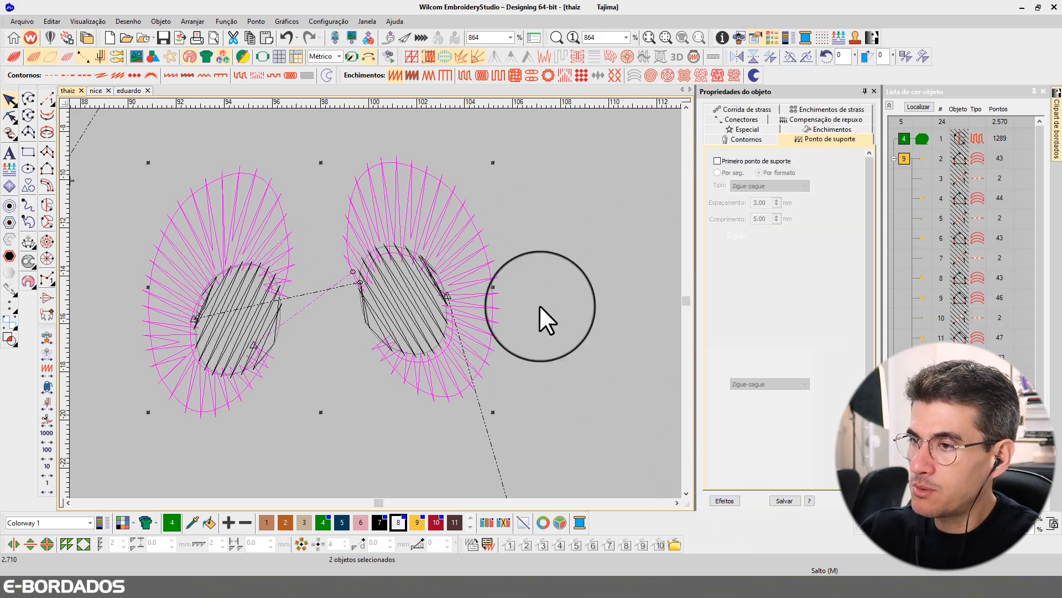
Enable a first zigzag underlay by segment on both eye whites, and review the stitches in realistic view
left_click(733, 161)
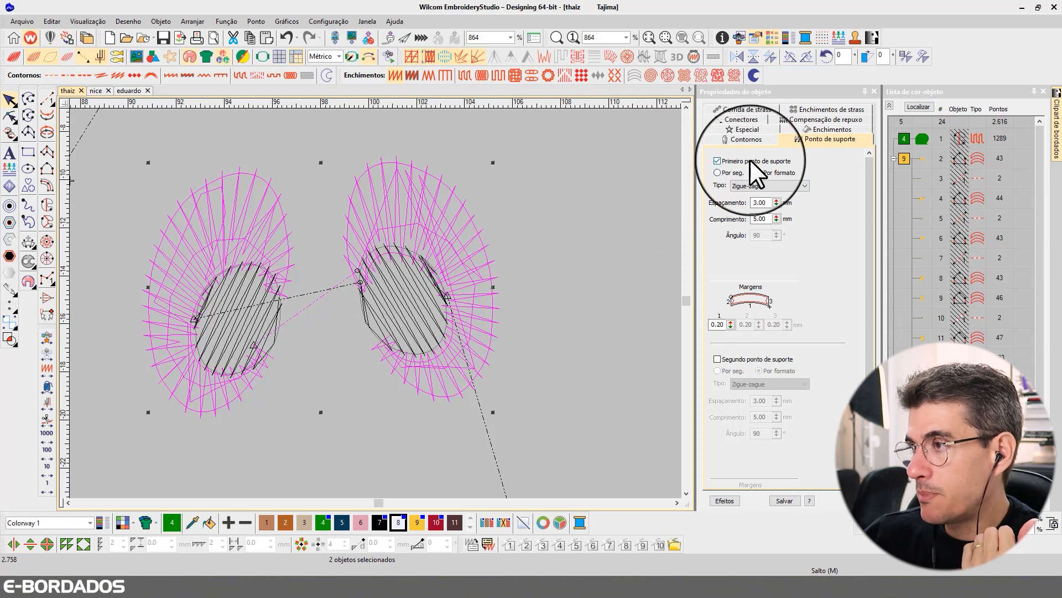
left_click(719, 172)
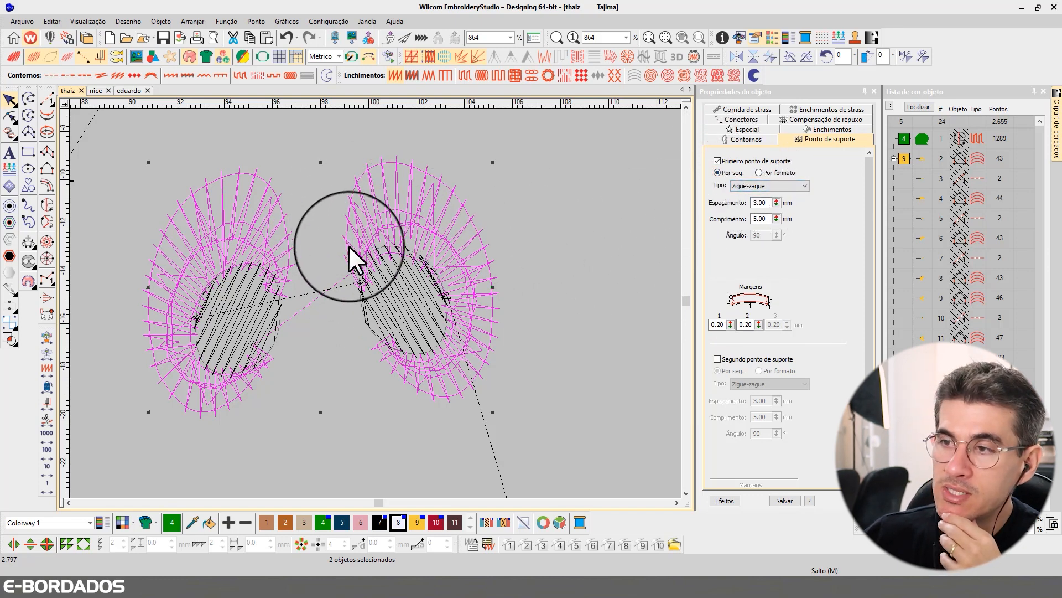
key("t")
key("t")
key("t")
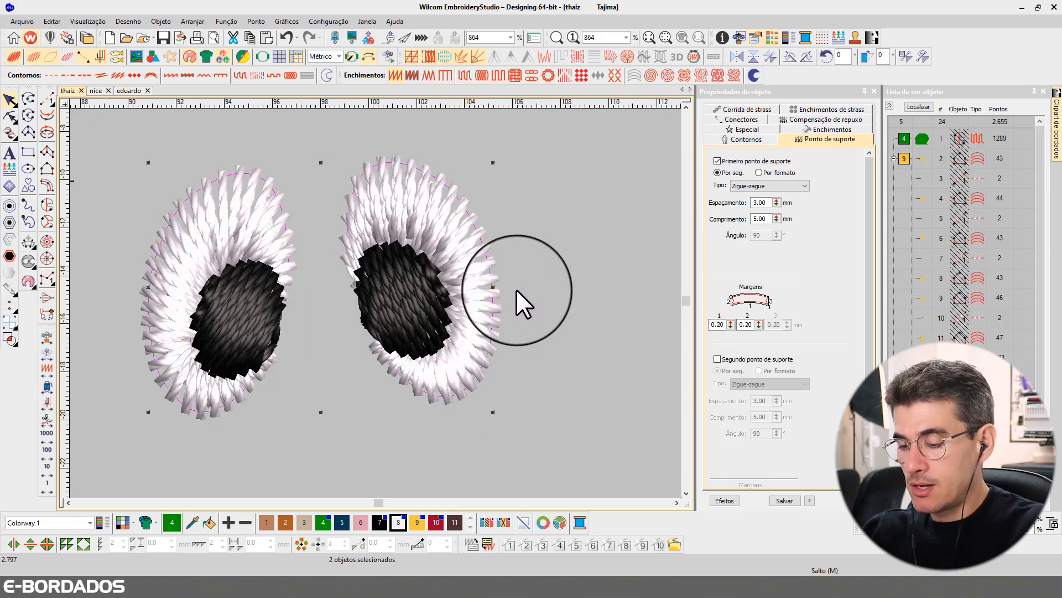
scroll(516, 290, "down", 3)
key("Escape")
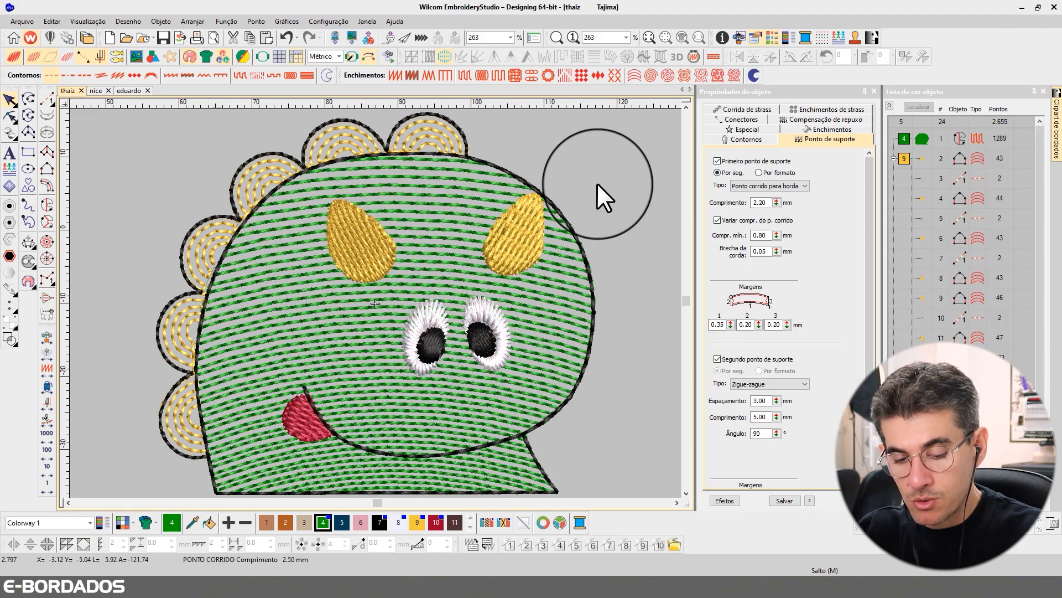
Play the dinosaur's full stitch sequence at actual size, raising the playback speed to 25920 stitches per minute, and inspect the result
key("shift+r")
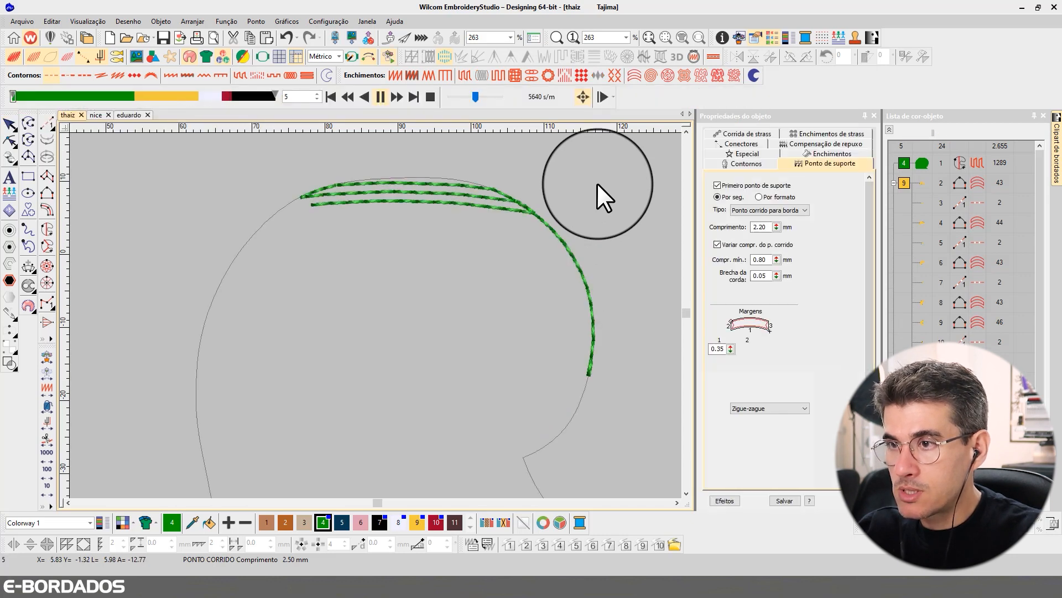
key("1")
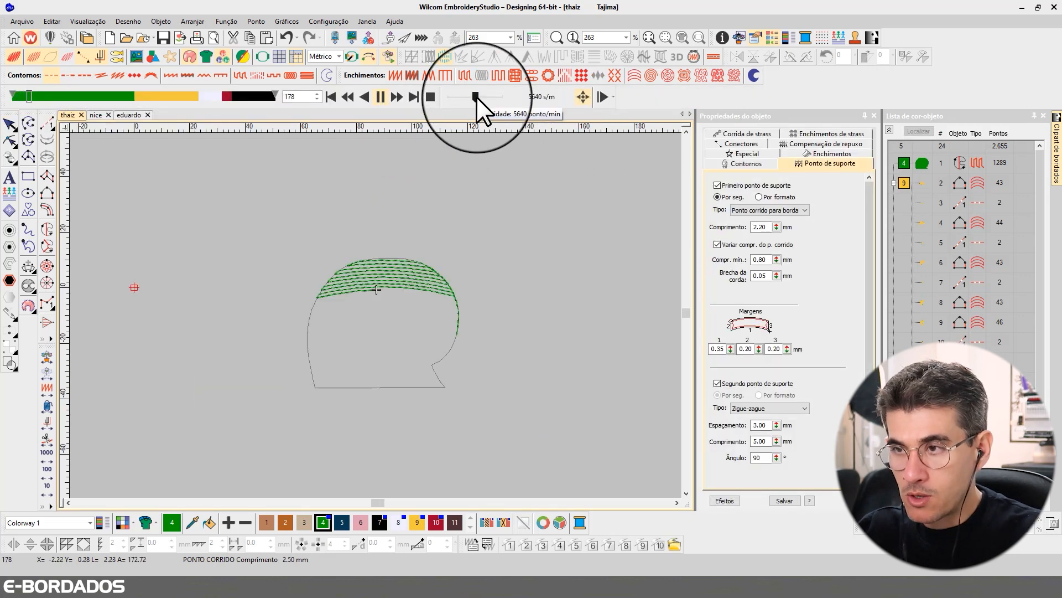
left_click_drag(479, 98, 485, 97)
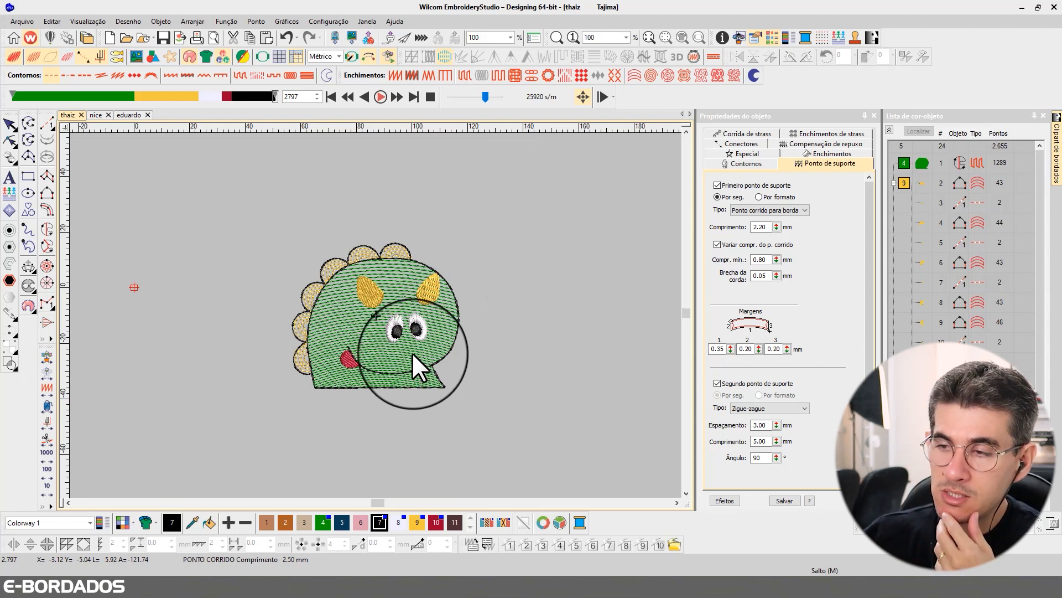
scroll(374, 308, "up", 3)
scroll(374, 307, "up", 2)
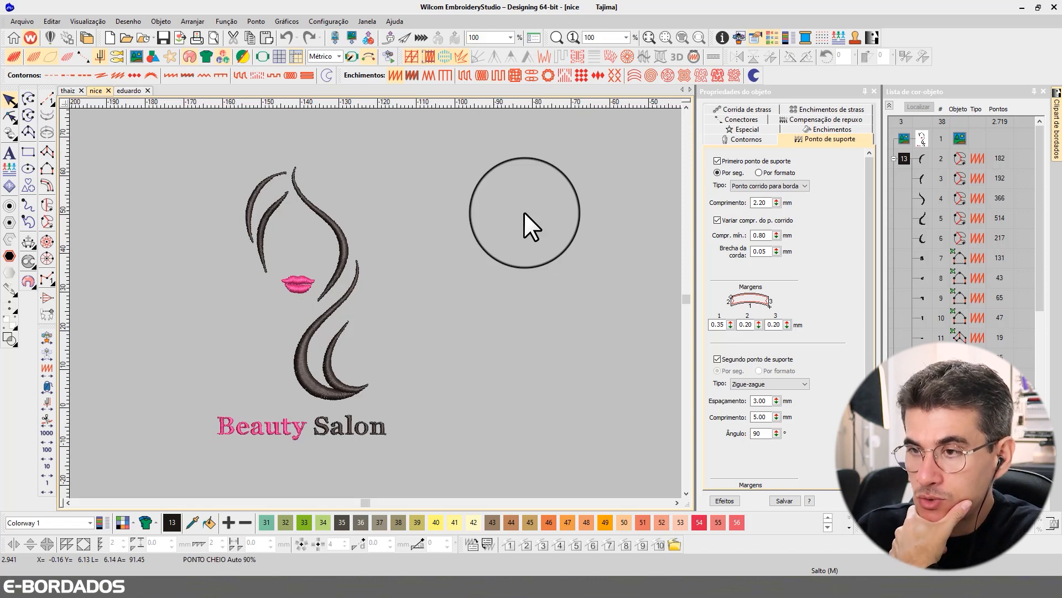
Play the Beauty Salon design's stitch sequence at 2400 stitches per minute and actual size
key("0")
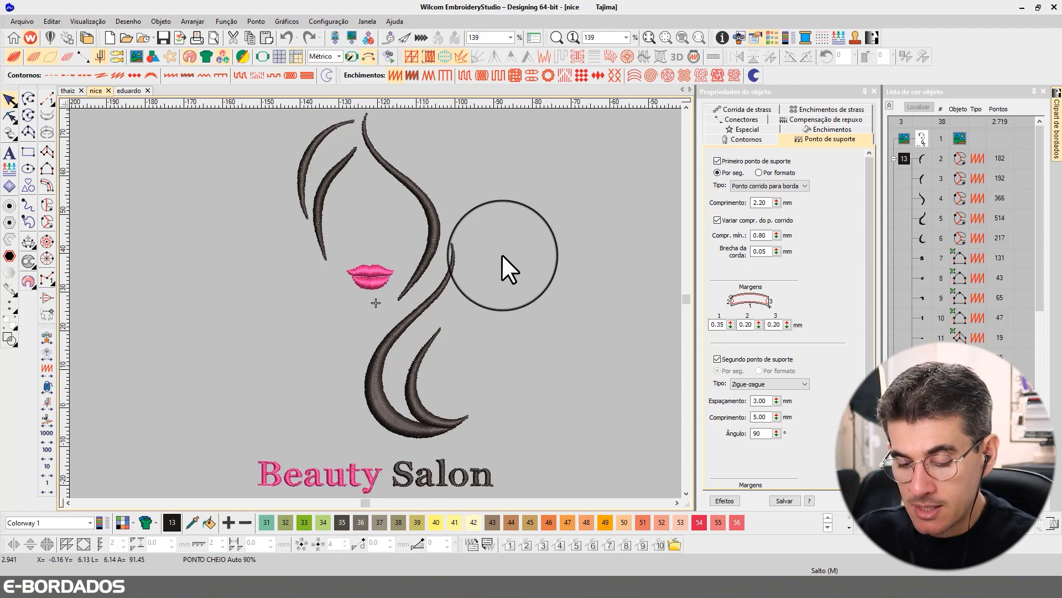
key("ctrl+a")
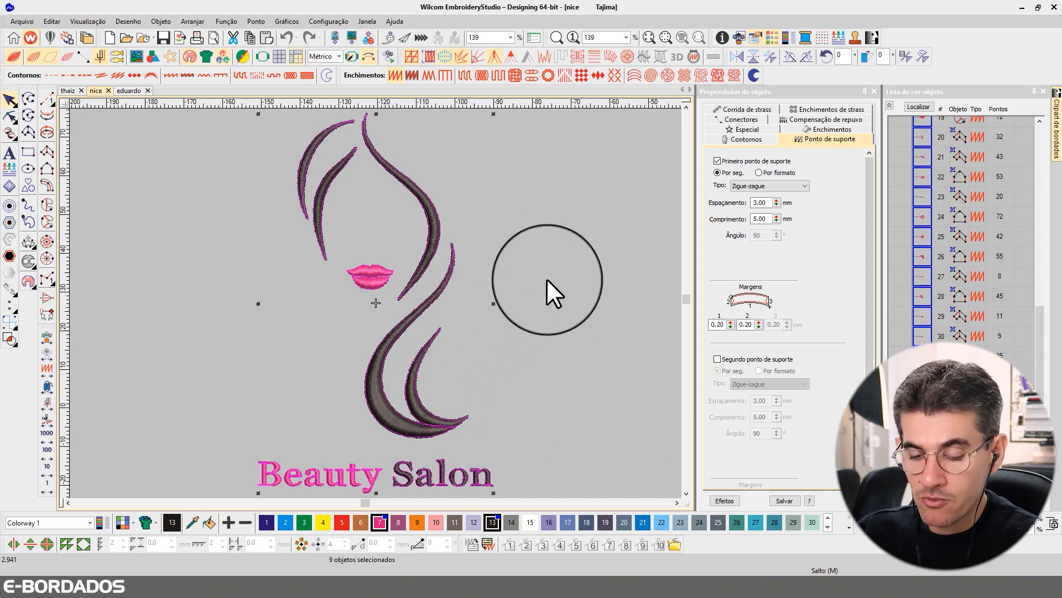
left_click(556, 243)
key("shift+r")
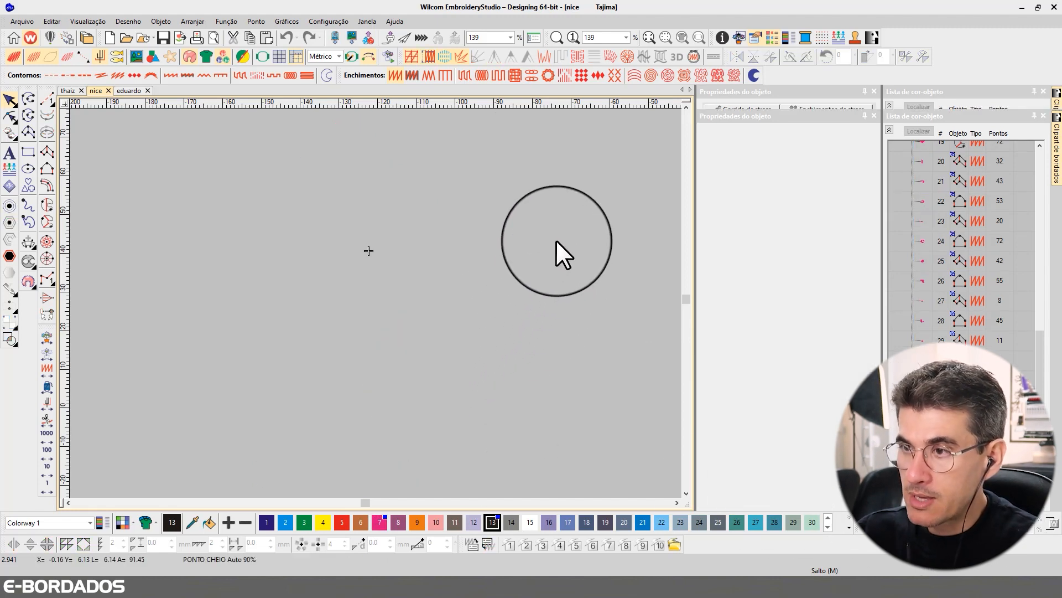
left_click_drag(474, 97, 468, 97)
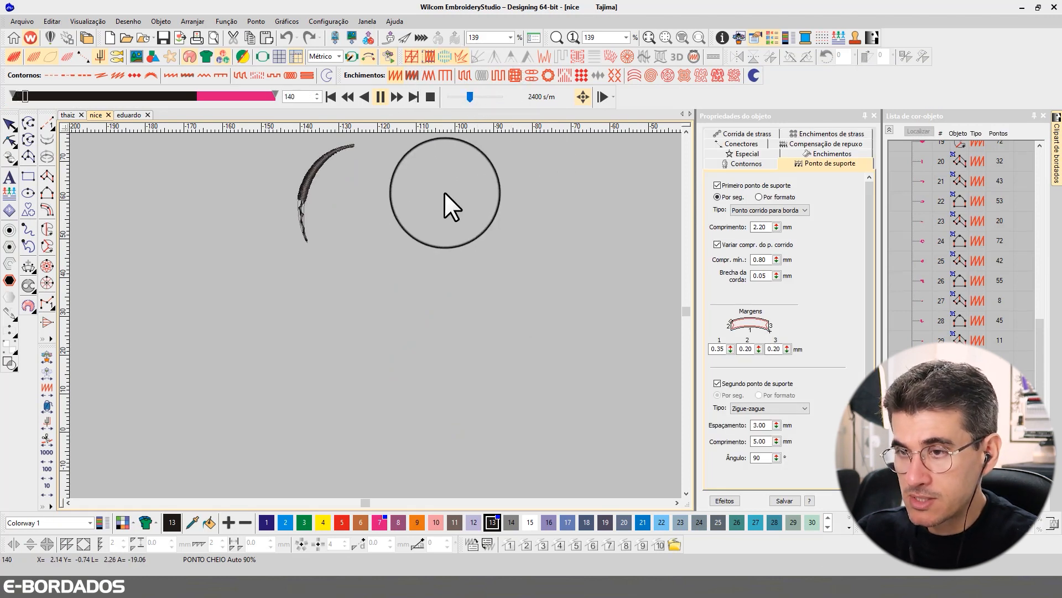
key("1")
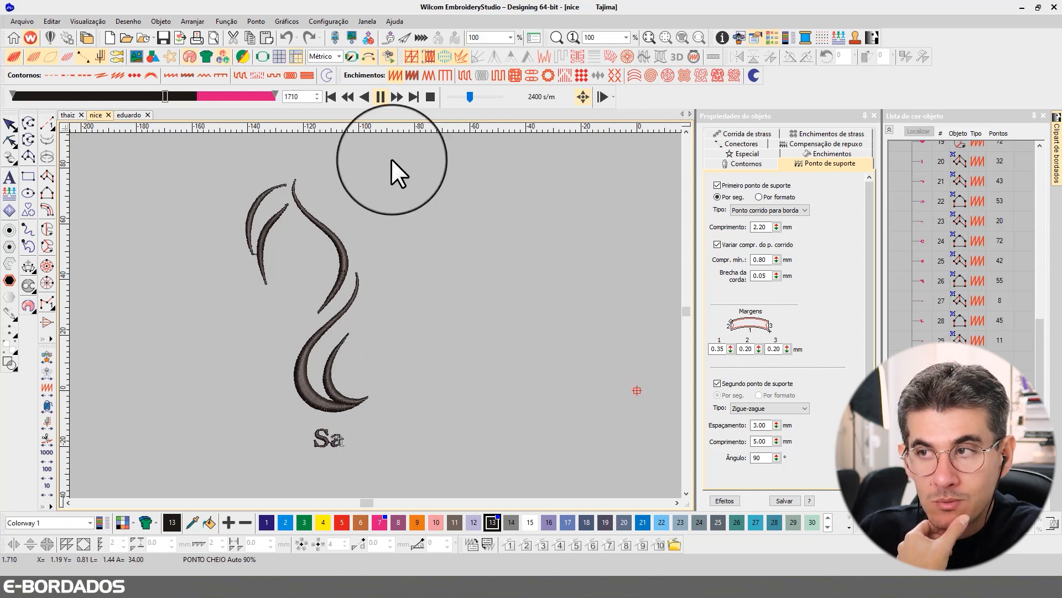
Raise the playback speed to 10320 stitches per minute, replay the Beauty Salon sequence from the start, and close the simulation
left_click_drag(470, 97, 479, 99)
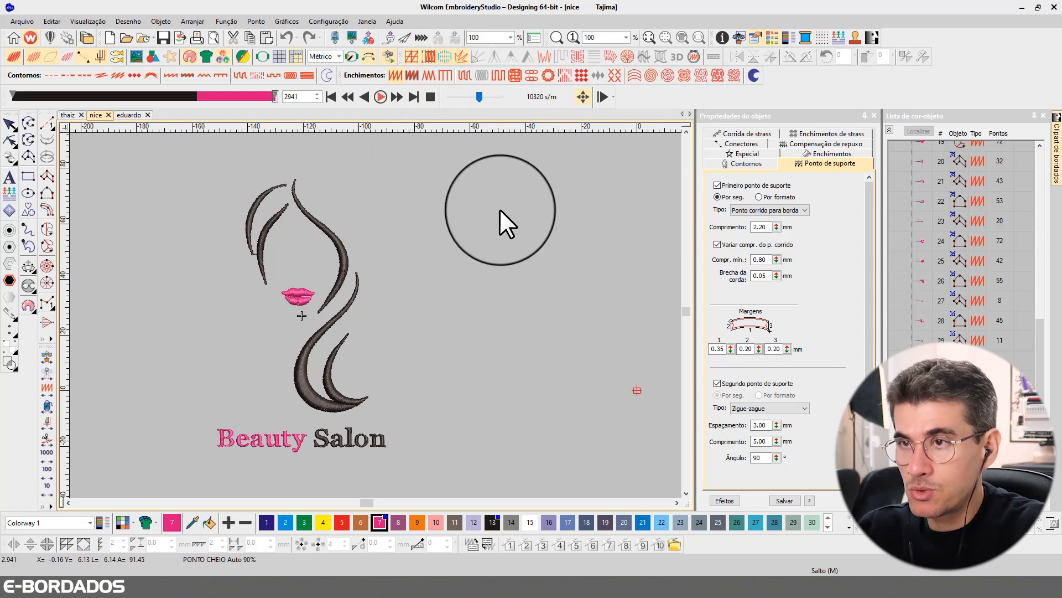
key("space")
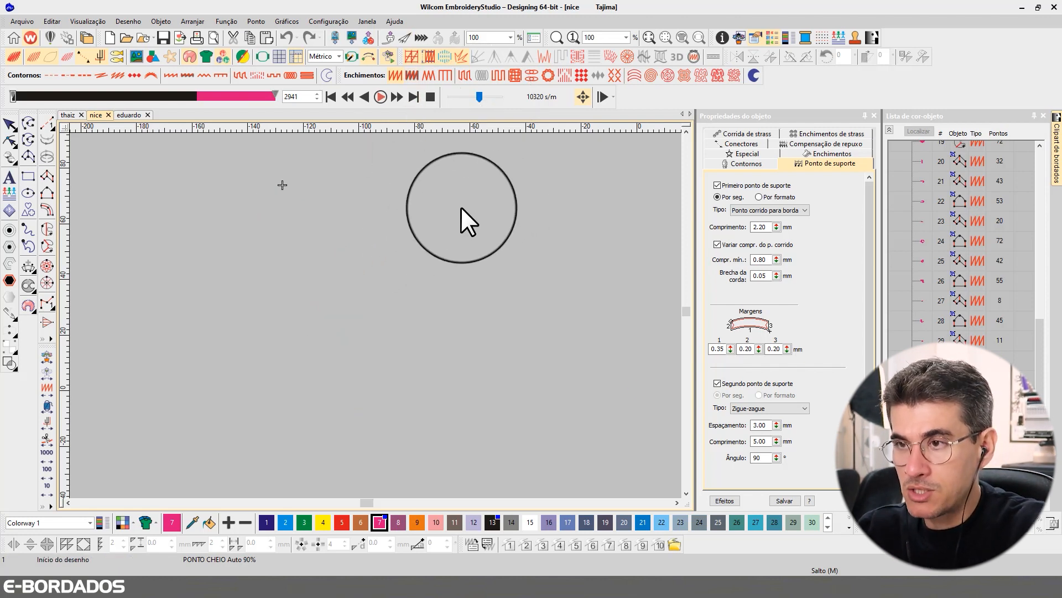
key("Escape")
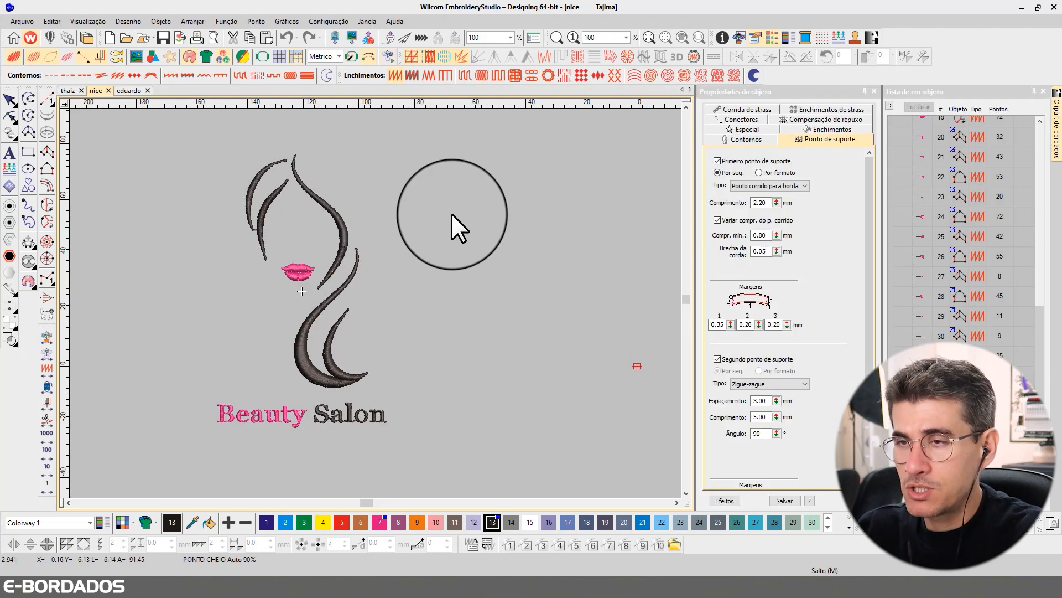
Examine the hair strands and lips in realistic and plain stitch view, following the connectors between the strands
key("b")
left_click_drag(205, 165, 439, 346)
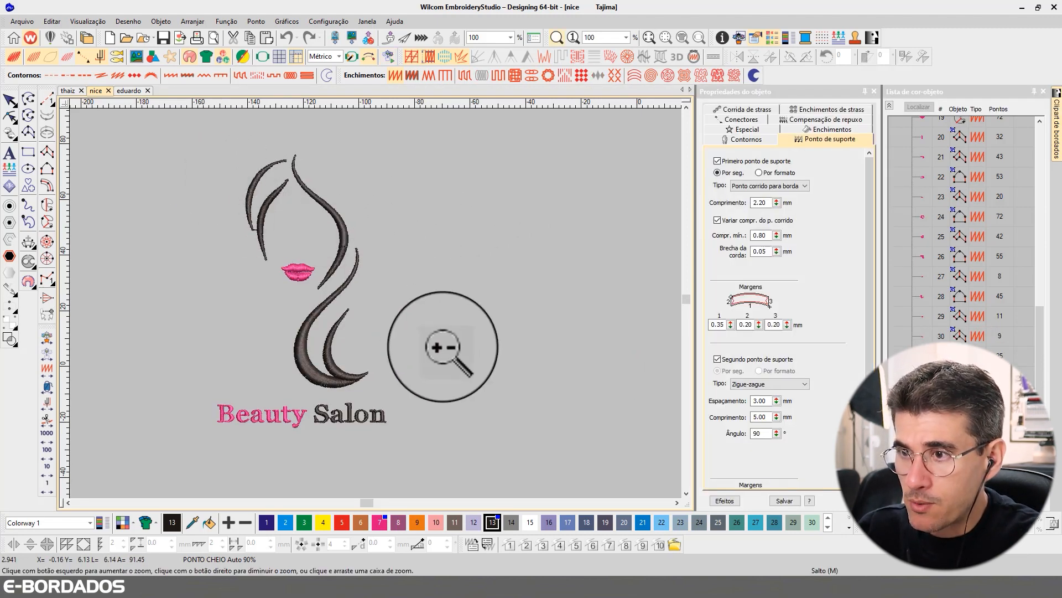
key("t")
key("t")
key("t")
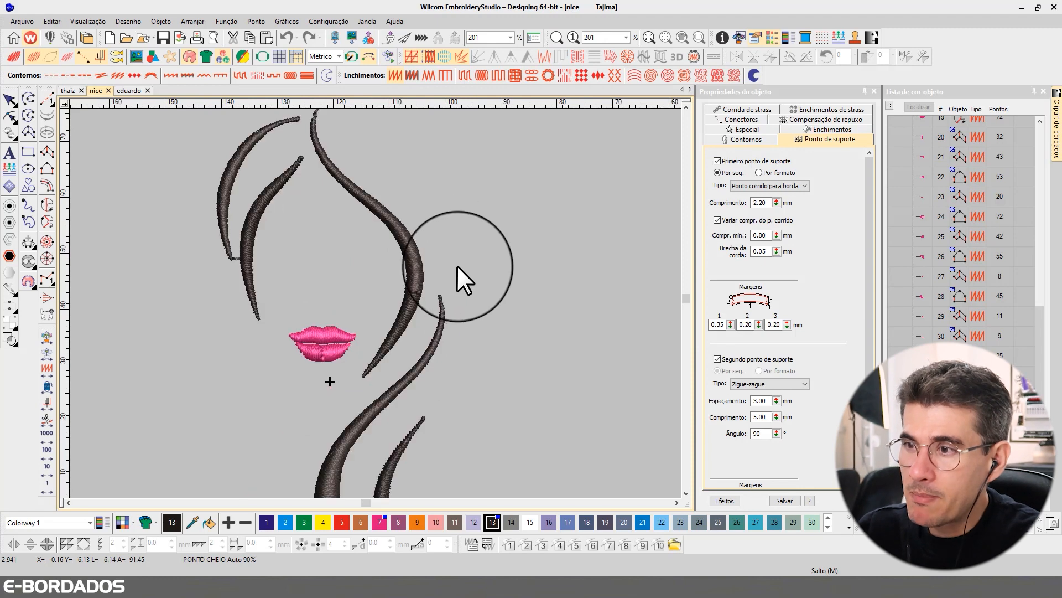
key("t")
key("t")
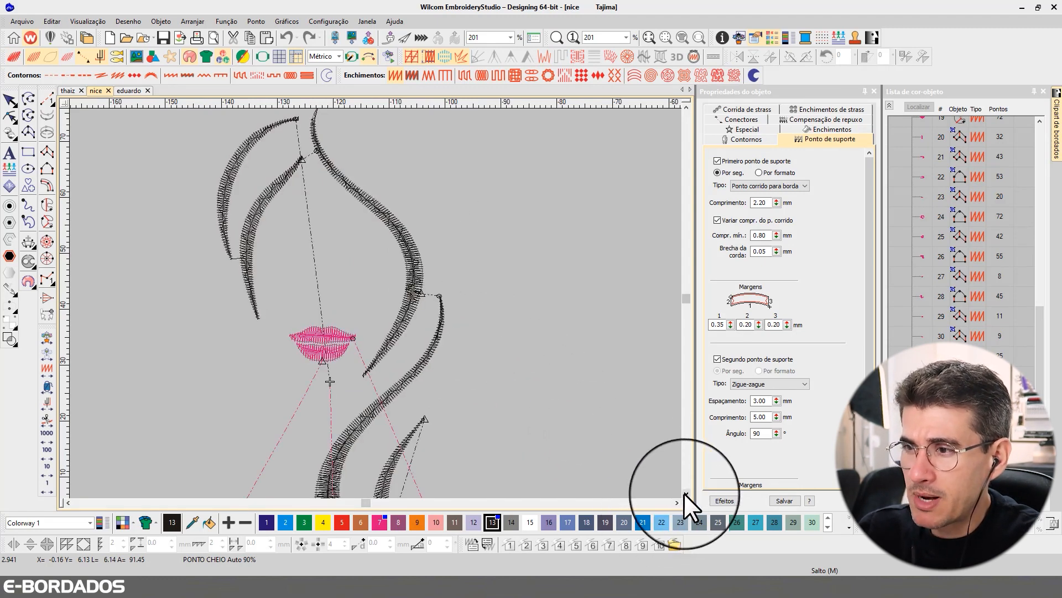
left_click(685, 493)
left_click(685, 493)
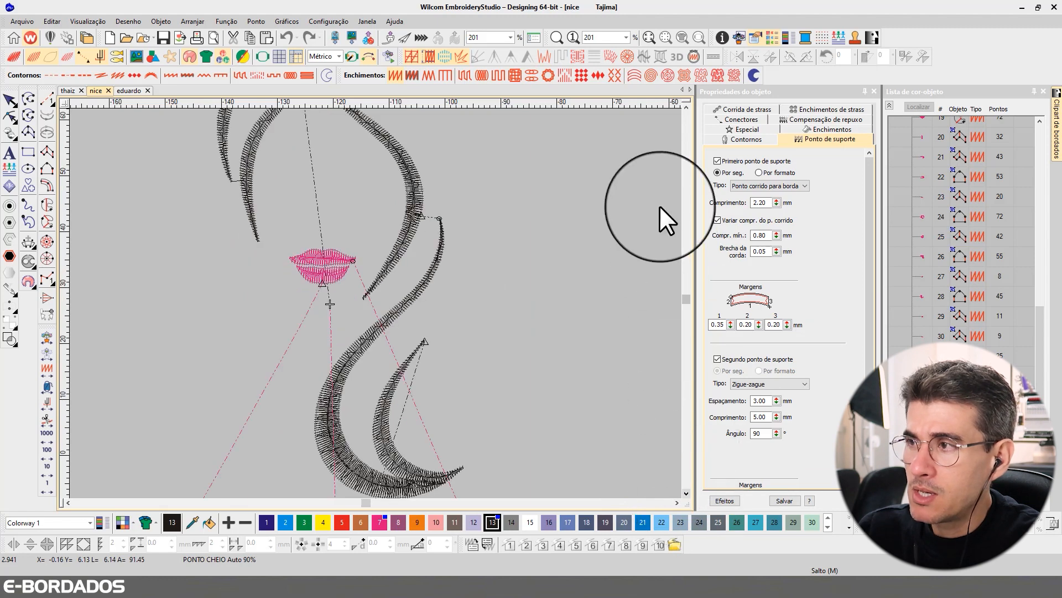
left_click(686, 106)
left_click(686, 105)
left_click(686, 105)
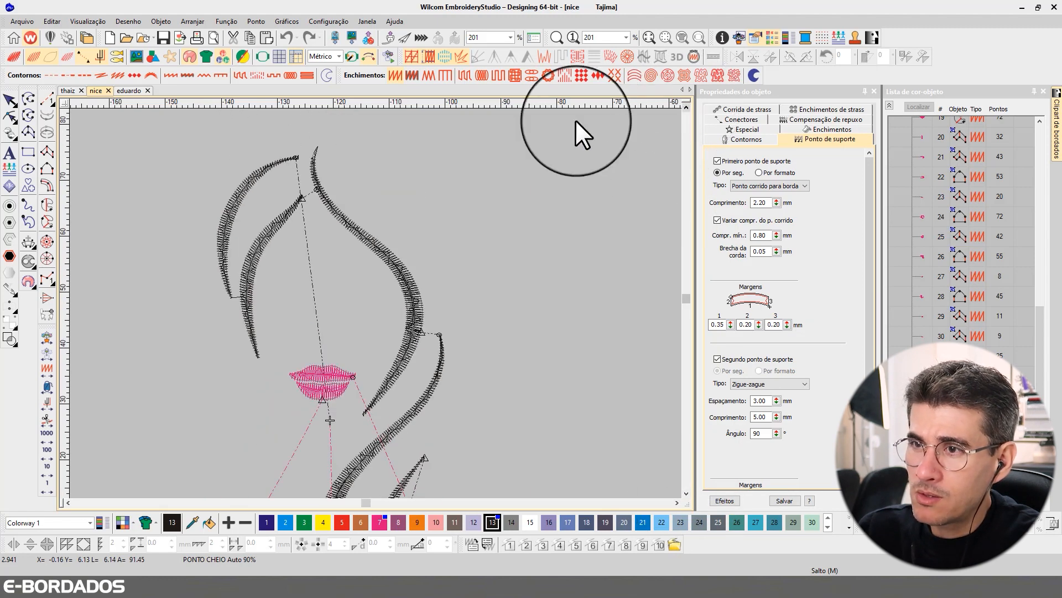
Inspect the upper tips of the hair strands up close, and display the outermost strand's reshape points
key("b")
left_click_drag(225, 118, 391, 273)
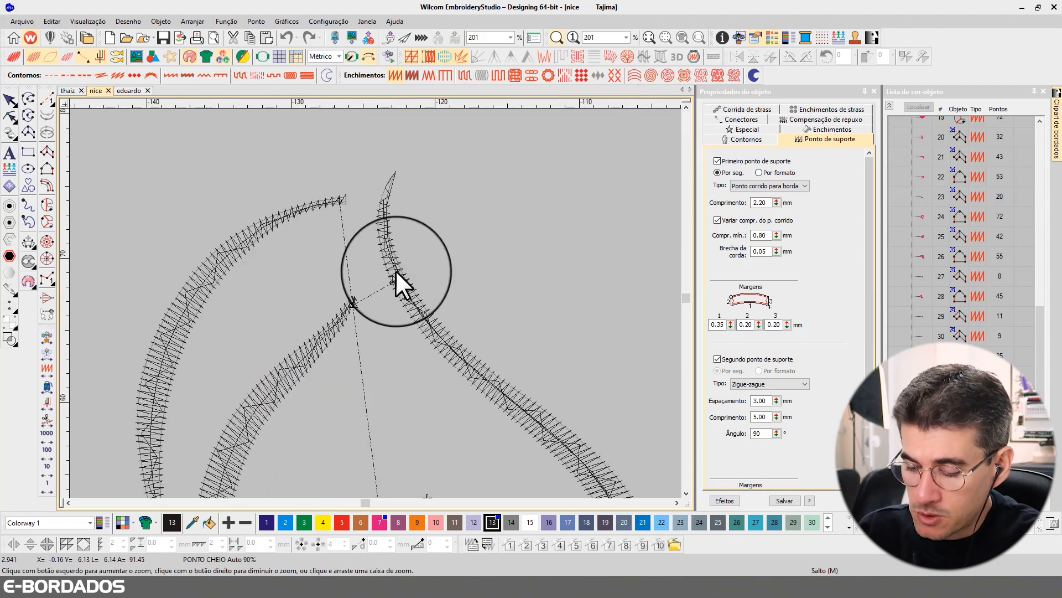
left_click(337, 200)
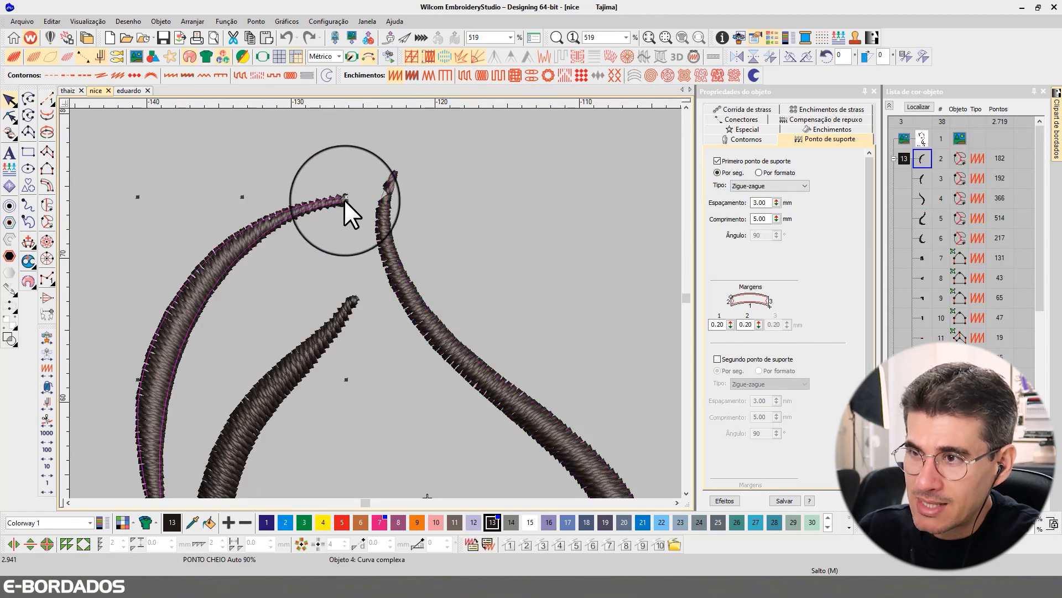
scroll(373, 305, "down", 3)
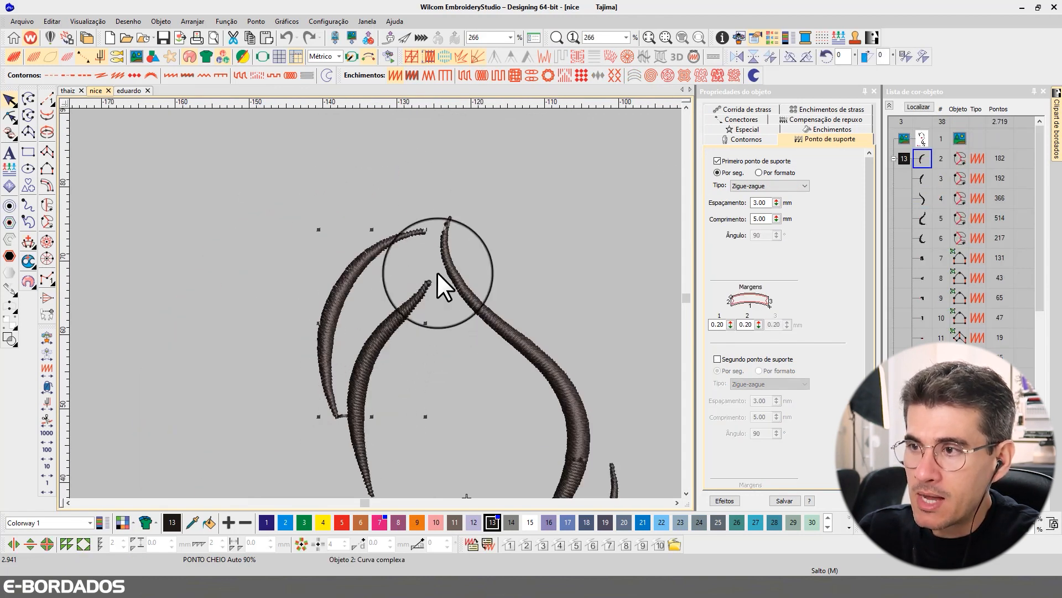
scroll(368, 304, "up", 4)
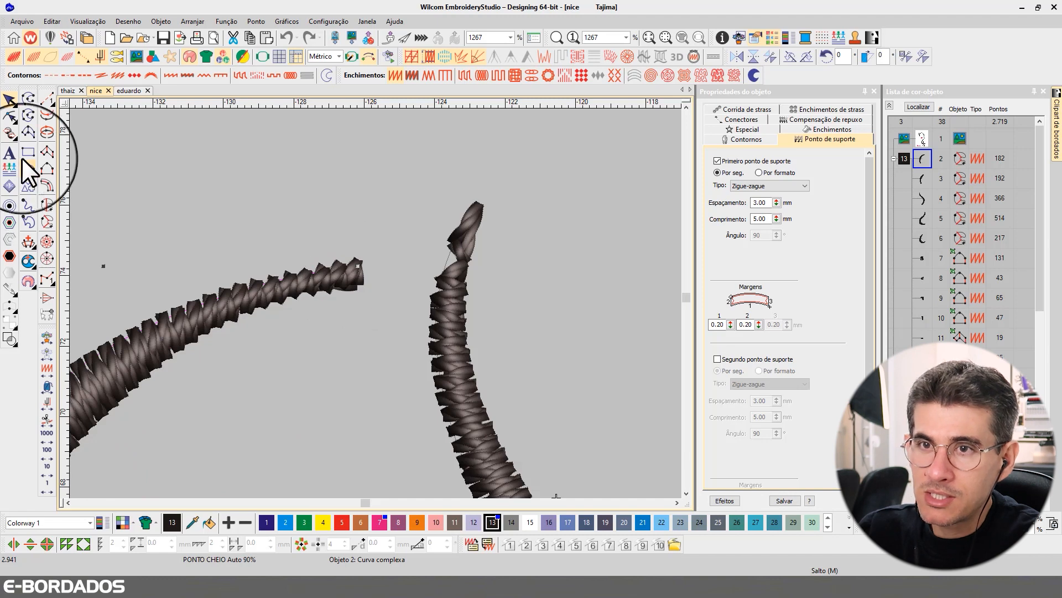
left_click(9, 116)
scroll(357, 288, "down", 10)
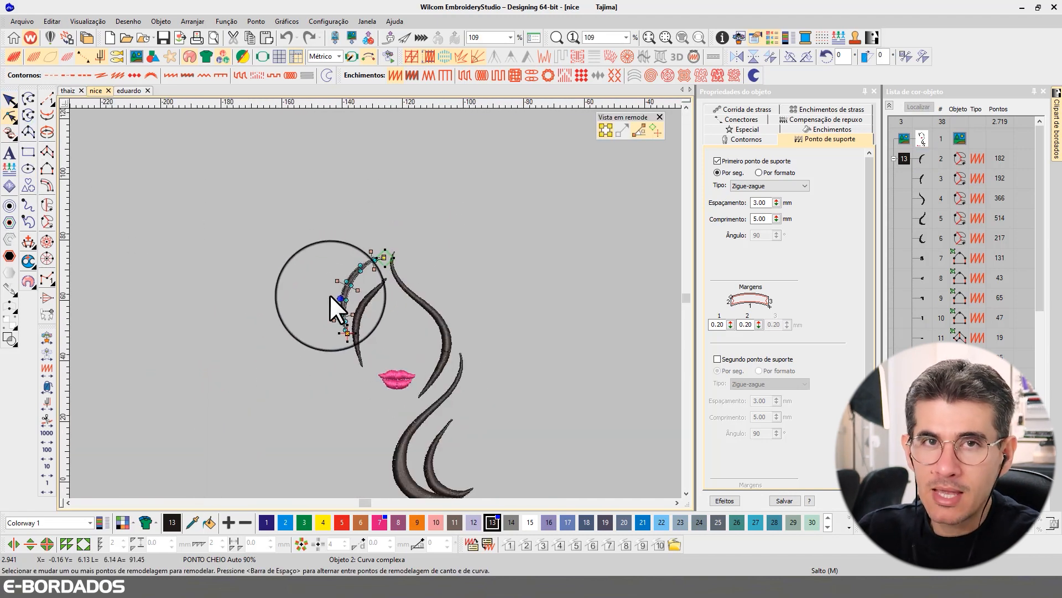
key("Escape")
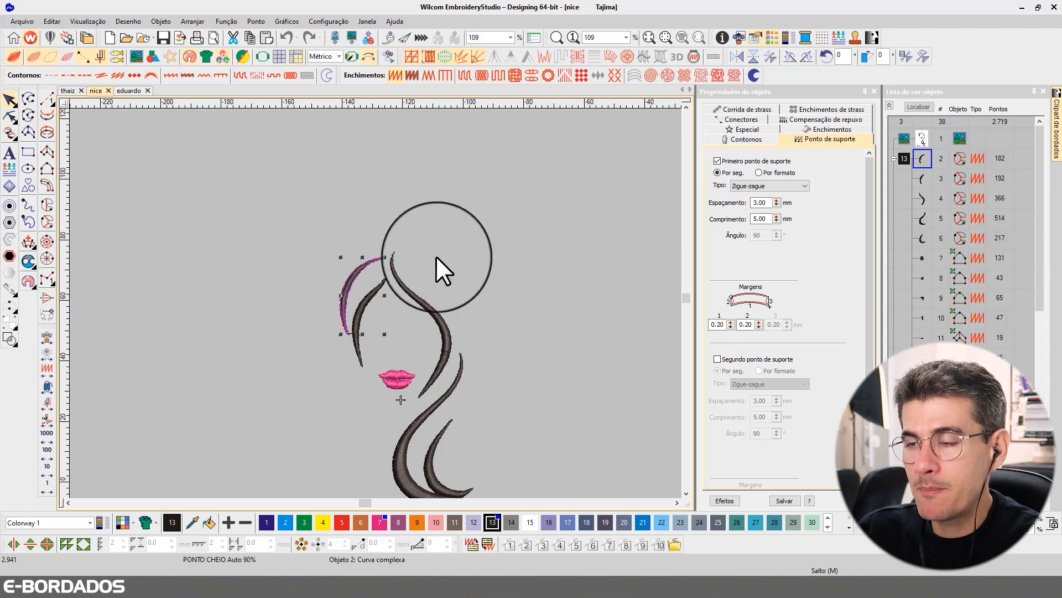
Measure the inner hair strand's satin width at its middle and at its lower tip
left_click(371, 272)
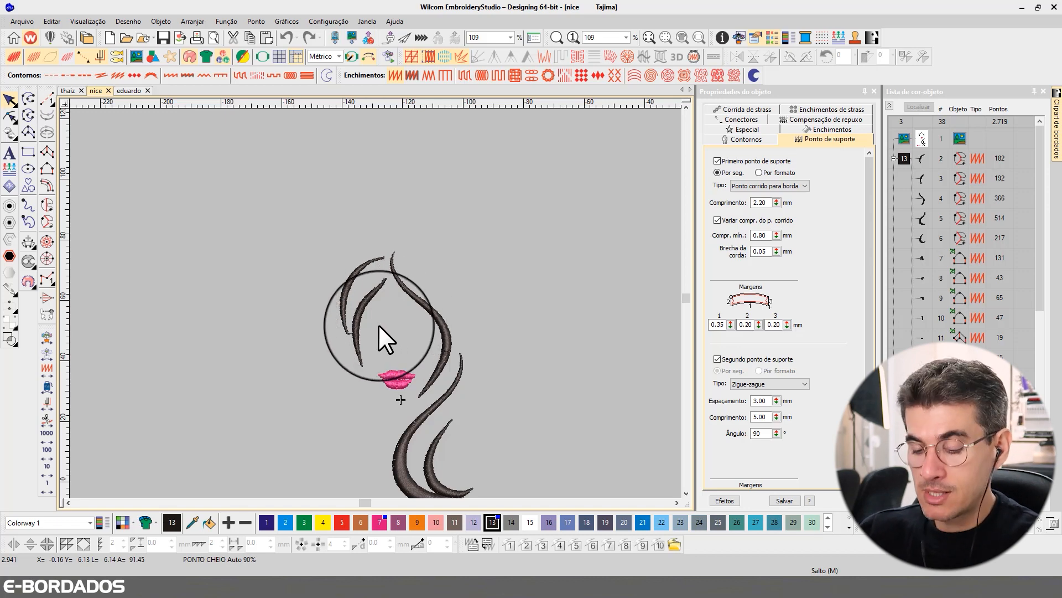
scroll(370, 313, "up", 5)
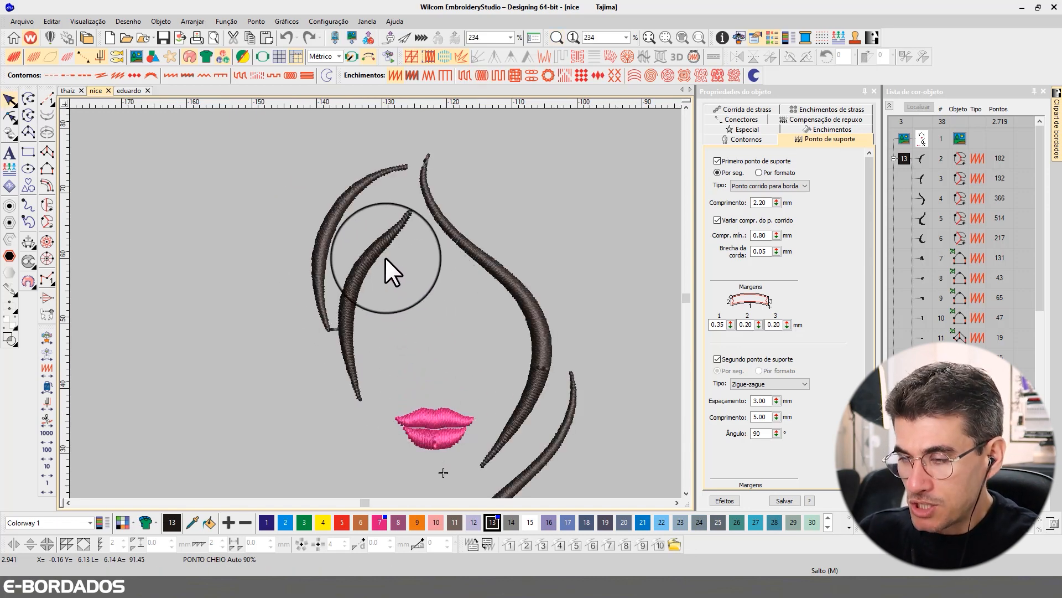
scroll(359, 371, "up", 3)
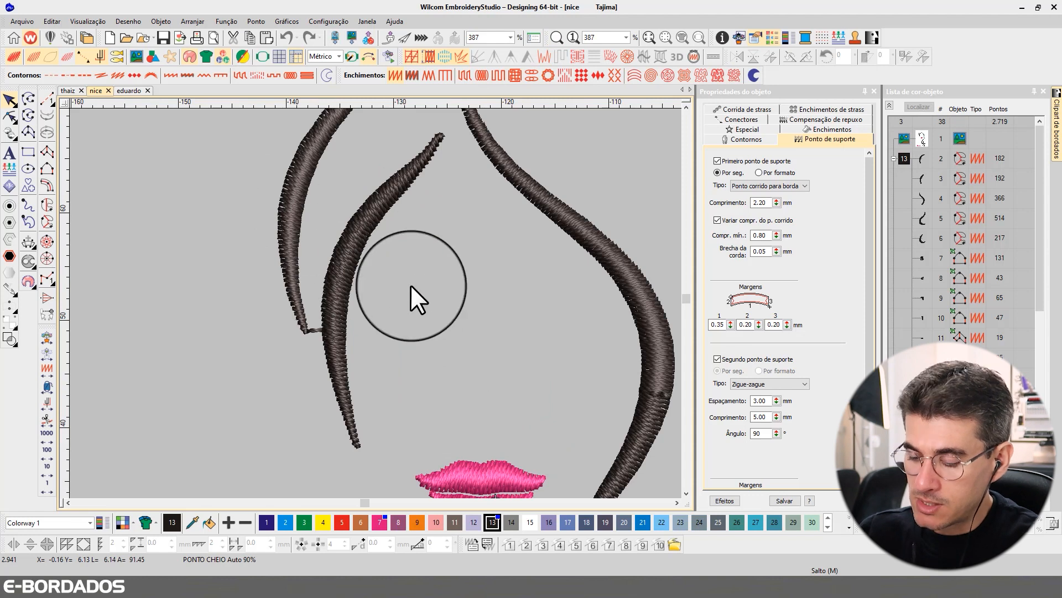
key("m")
left_click_drag(336, 248, 358, 262)
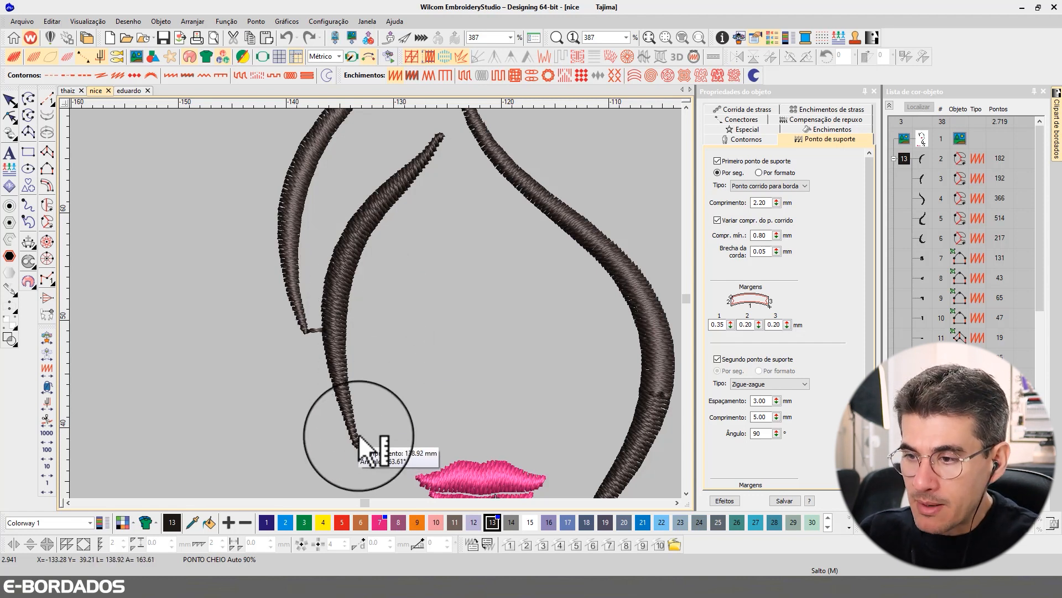
left_click_drag(359, 439, 353, 439)
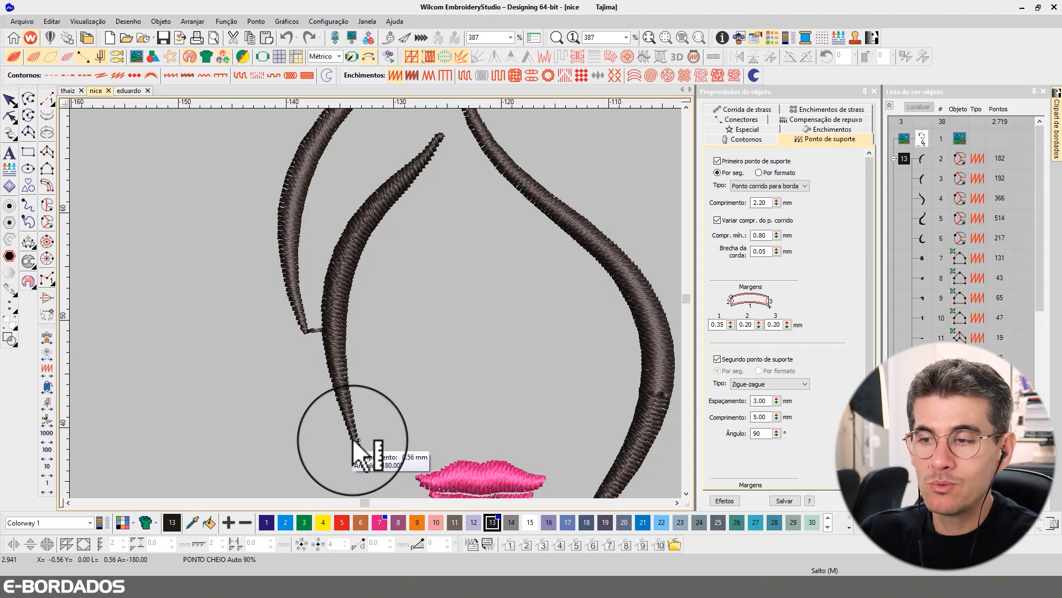
Show the inner hair strand's lower tip in plain stitch view and measure one of its last satin stitches
key("z")
left_click_drag(373, 455, 391, 384)
key("t")
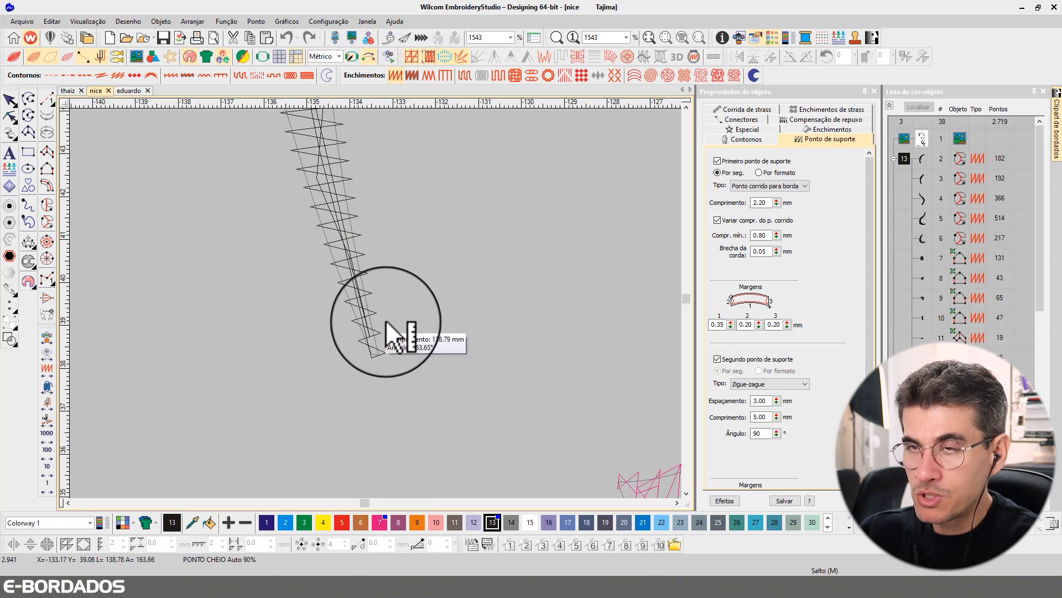
left_click(65, 54)
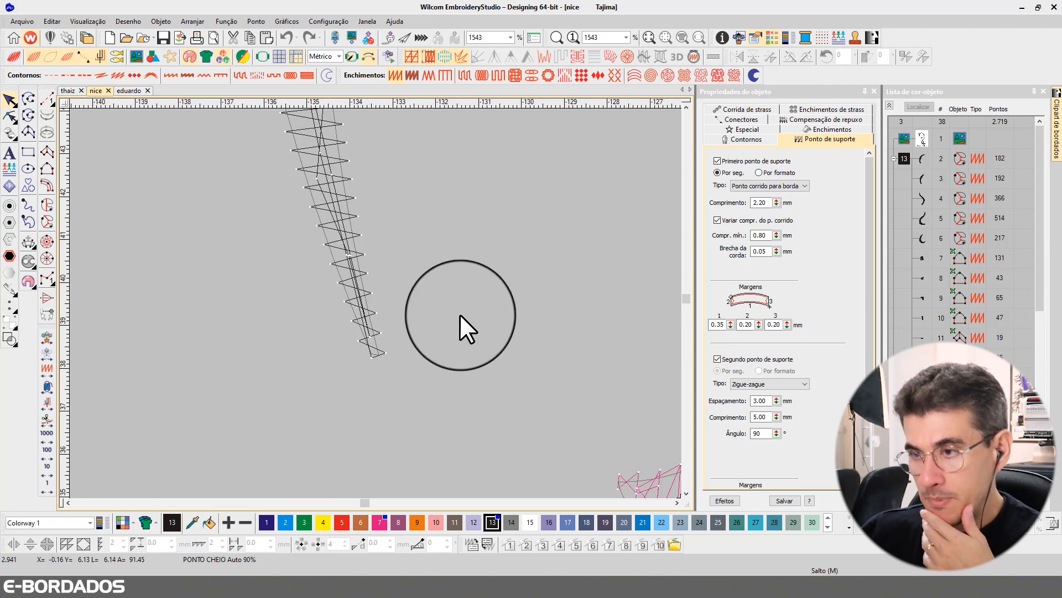
scroll(380, 354, "up", 1)
scroll(375, 299, "up", 1)
key("m")
left_click(377, 286)
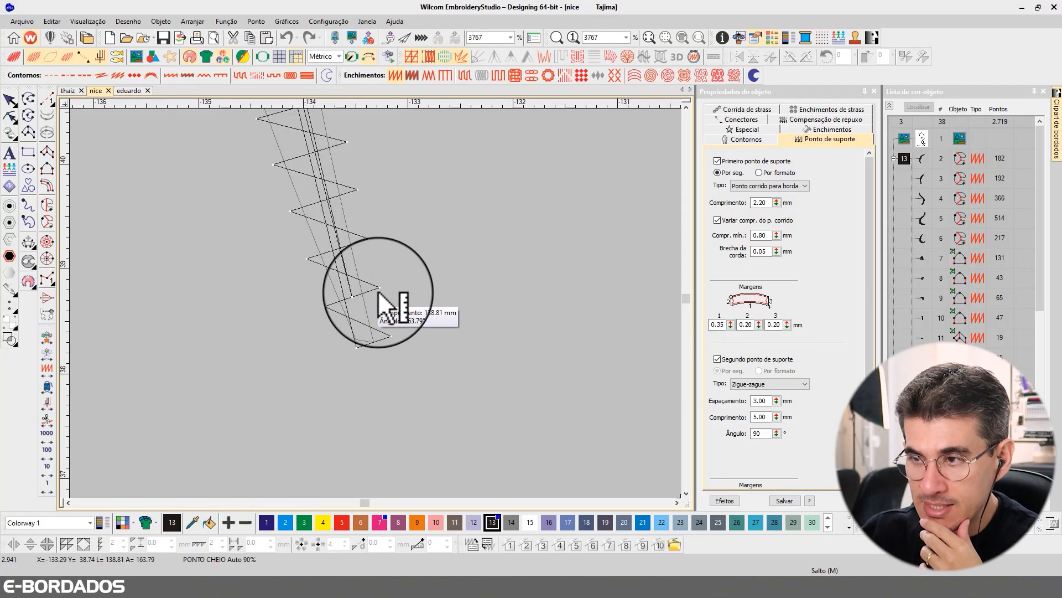
left_click_drag(380, 287, 324, 306)
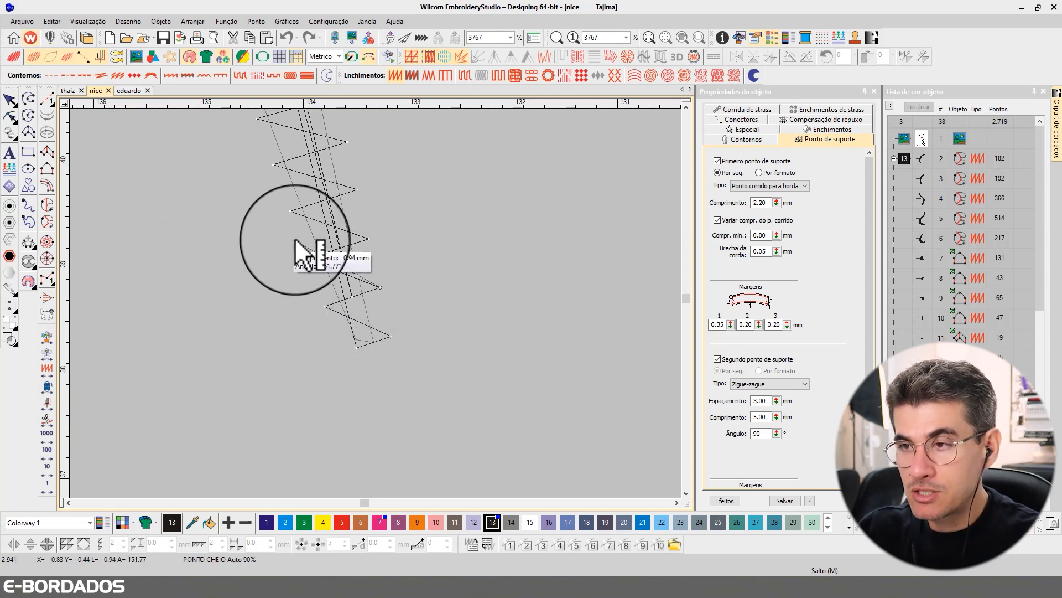
Reshape the inner hair strand's lower tip wider by moving its end point and the curve point above it outward
left_click(9, 117)
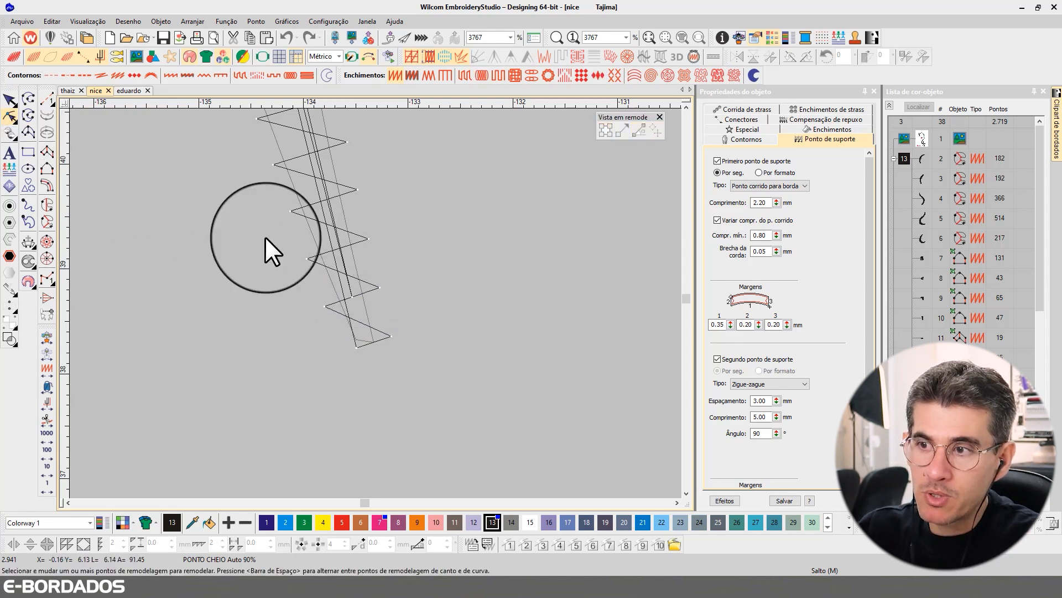
left_click(351, 245)
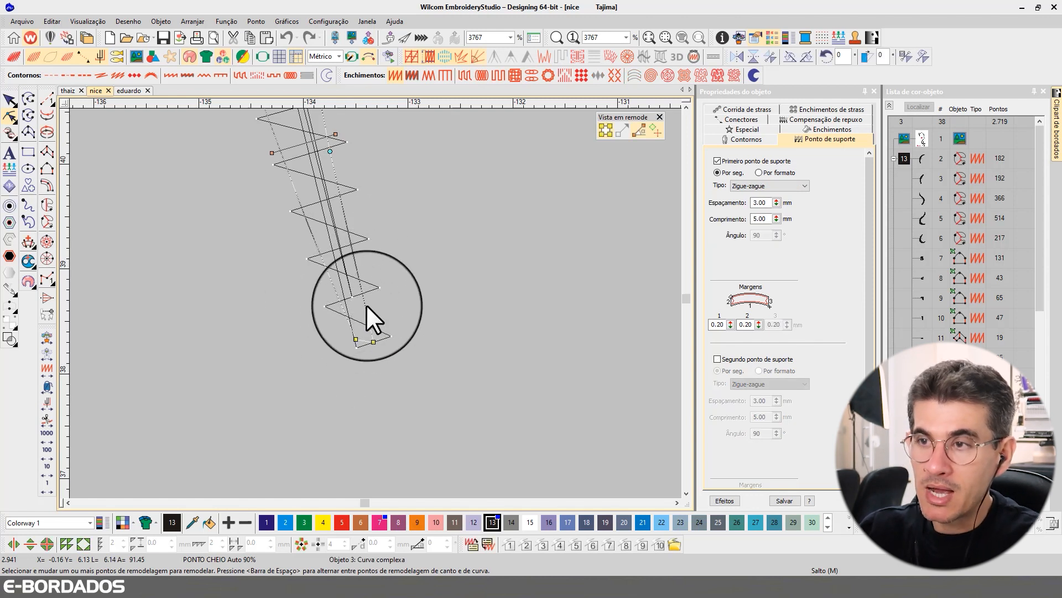
left_click_drag(373, 339, 389, 332)
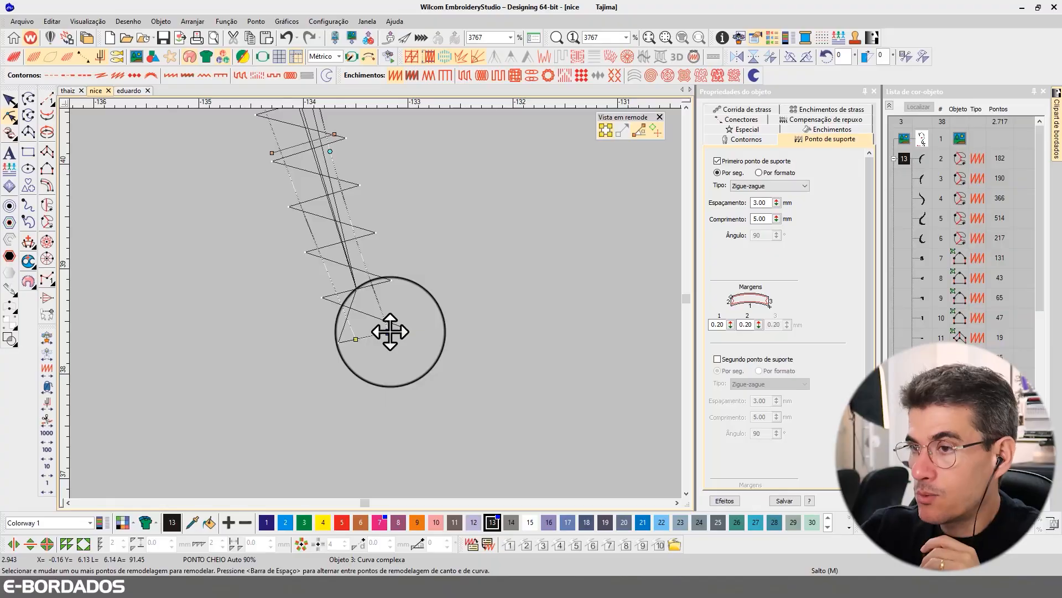
left_click_drag(387, 327, 396, 330)
scroll(390, 319, "down", 6)
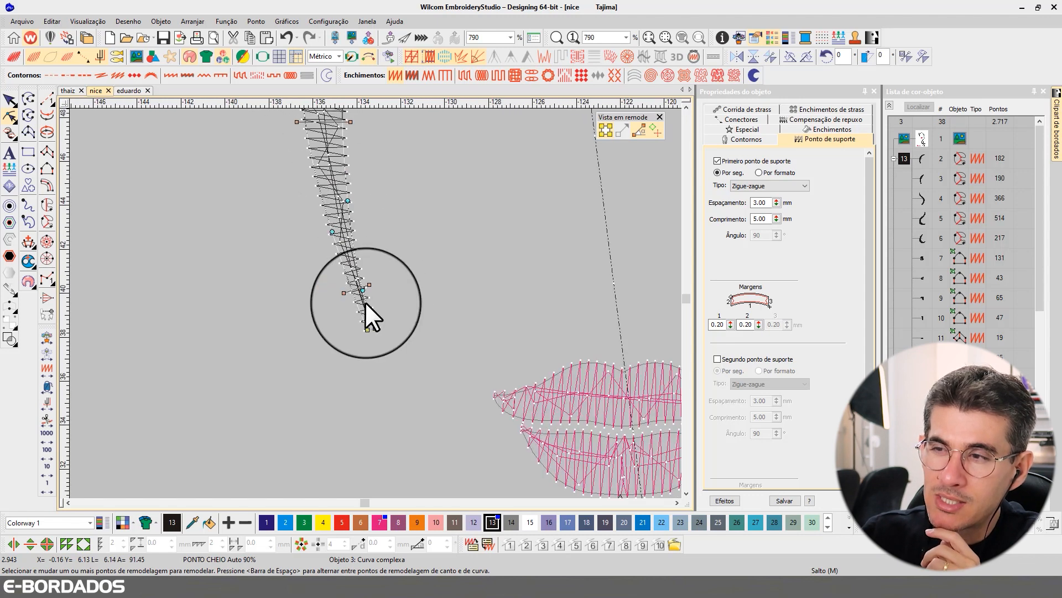
scroll(374, 304, "up", 6)
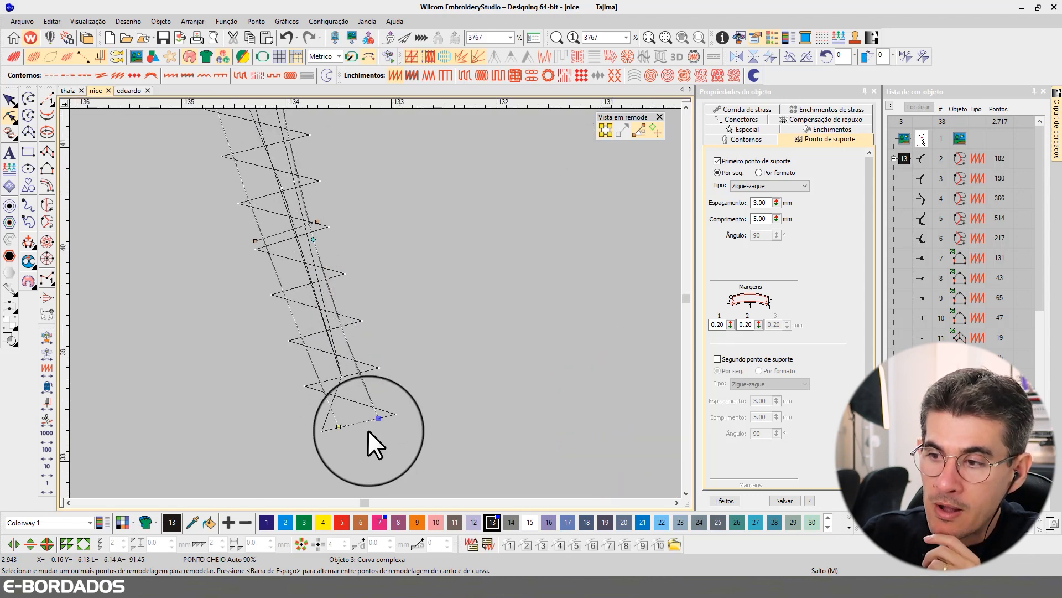
left_click_drag(377, 420, 384, 417)
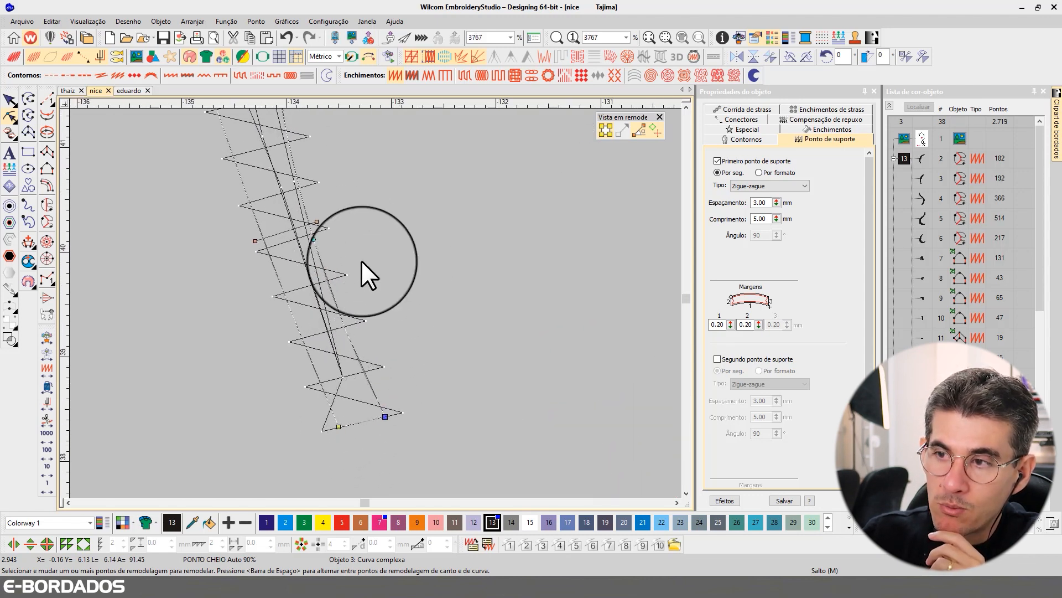
left_click_drag(313, 239, 321, 239)
key("Escape")
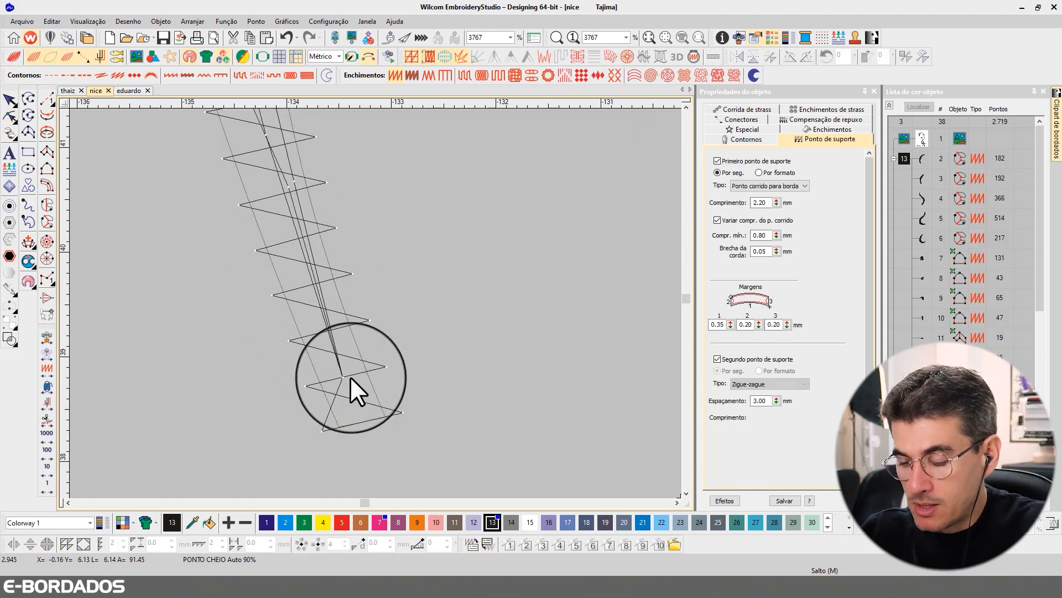
Measure a satin stitch in the widened lower tip of the inner hair strand
key("m")
left_click_drag(387, 366, 306, 386)
left_click(9, 100)
Try tilting the stitch angle upward near the inner hair strand's lower tip, and undo the change
left_click(299, 272)
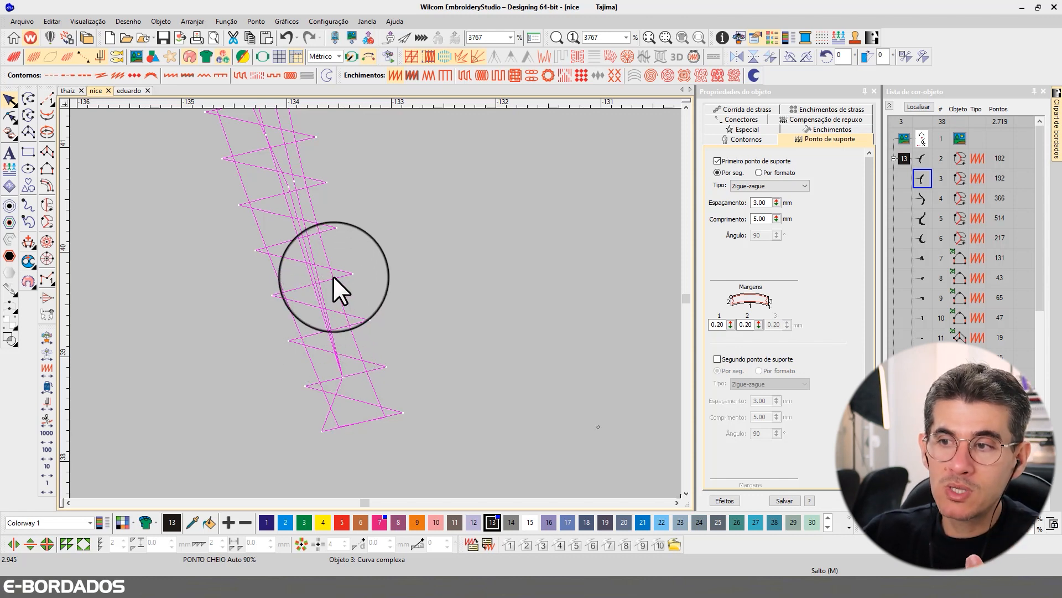
left_click(12, 117)
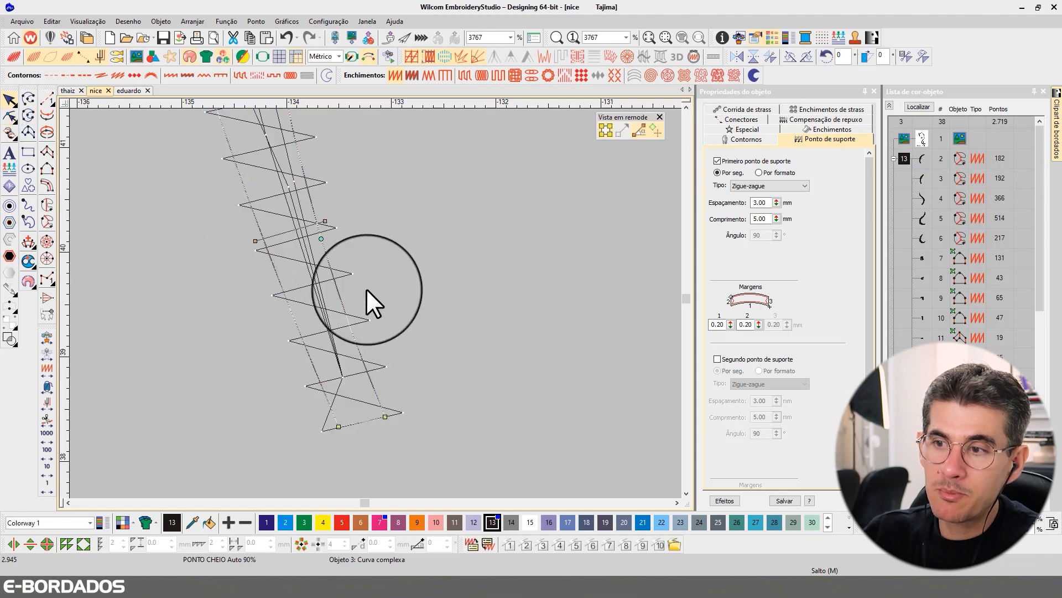
left_click_drag(326, 165, 310, 171)
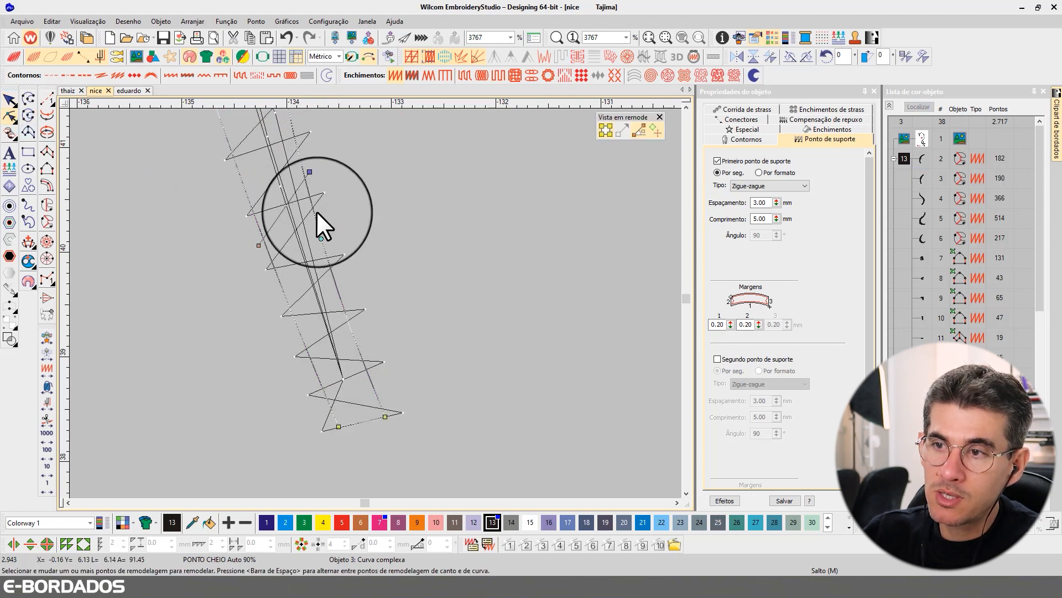
left_click(11, 101)
left_click(209, 204)
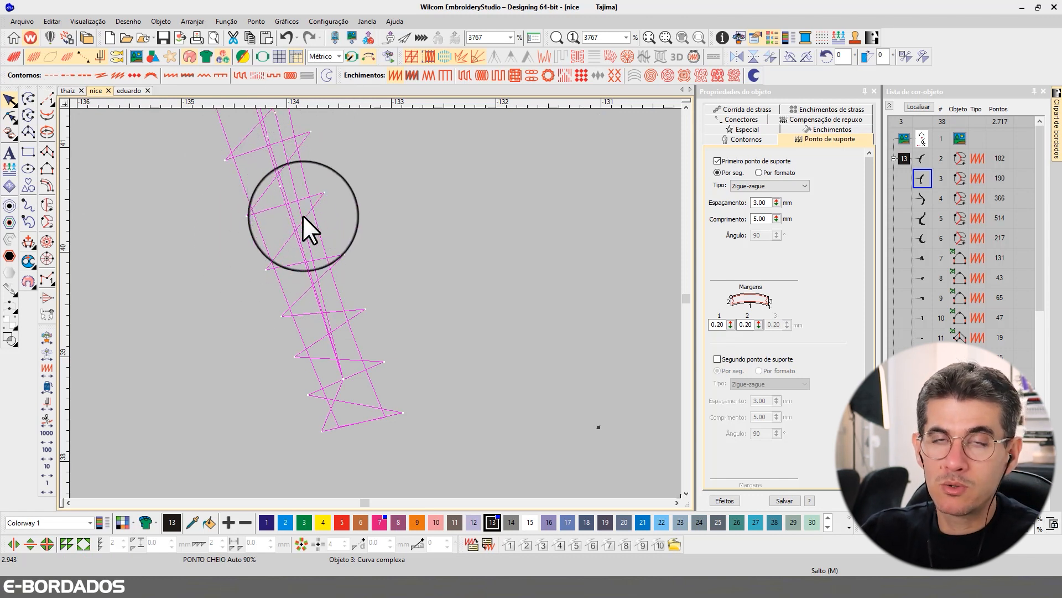
left_click(333, 264)
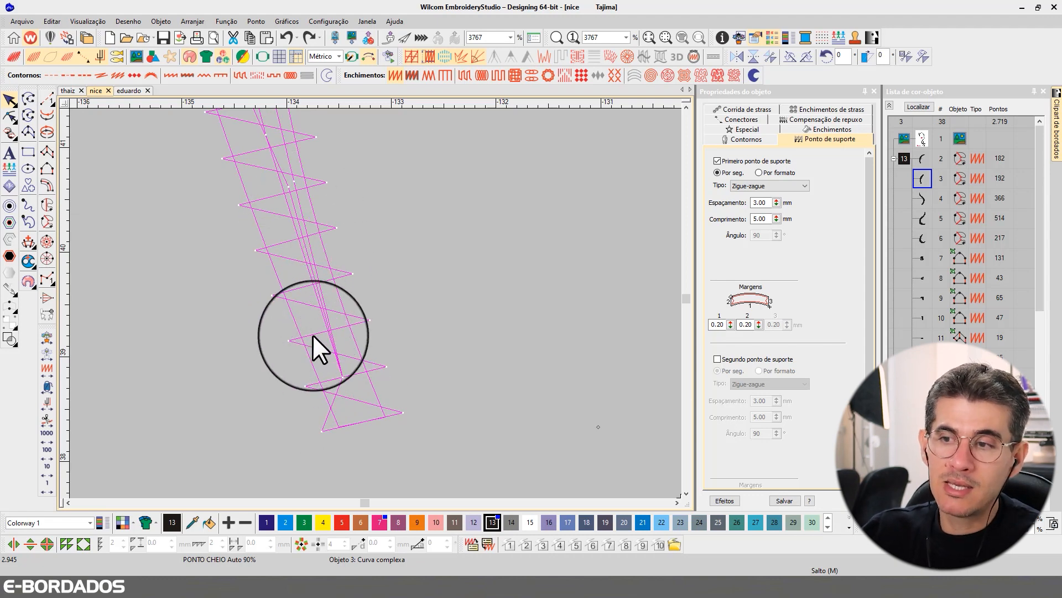
Try slanting the inner hair strand's lower stitches downward by tilting the angle line and adding another stitch angle across the tip
left_click(9, 117)
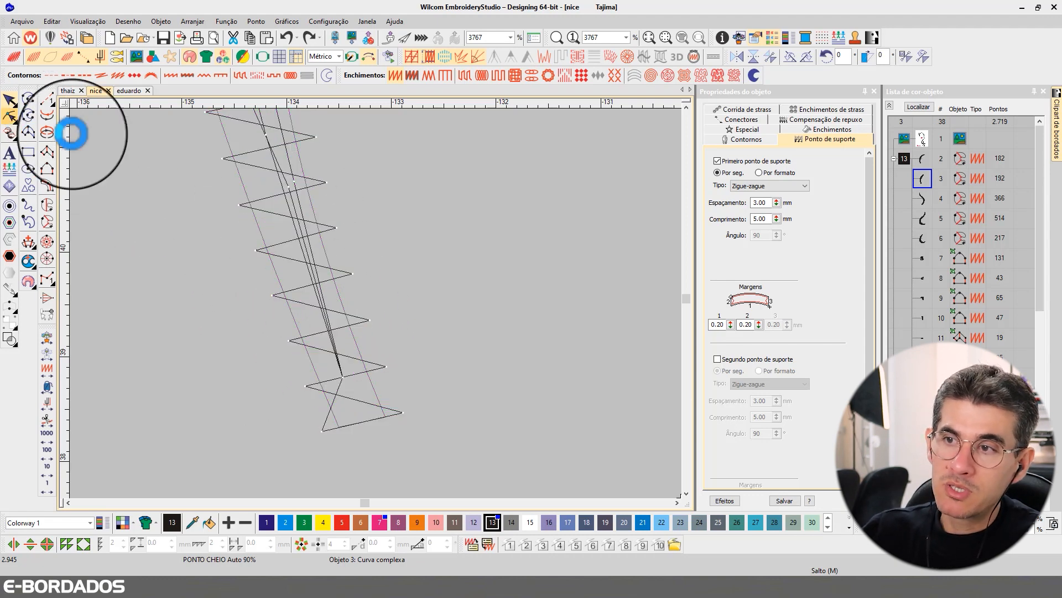
scroll(344, 254, "down", 1)
left_click_drag(364, 279, 374, 332)
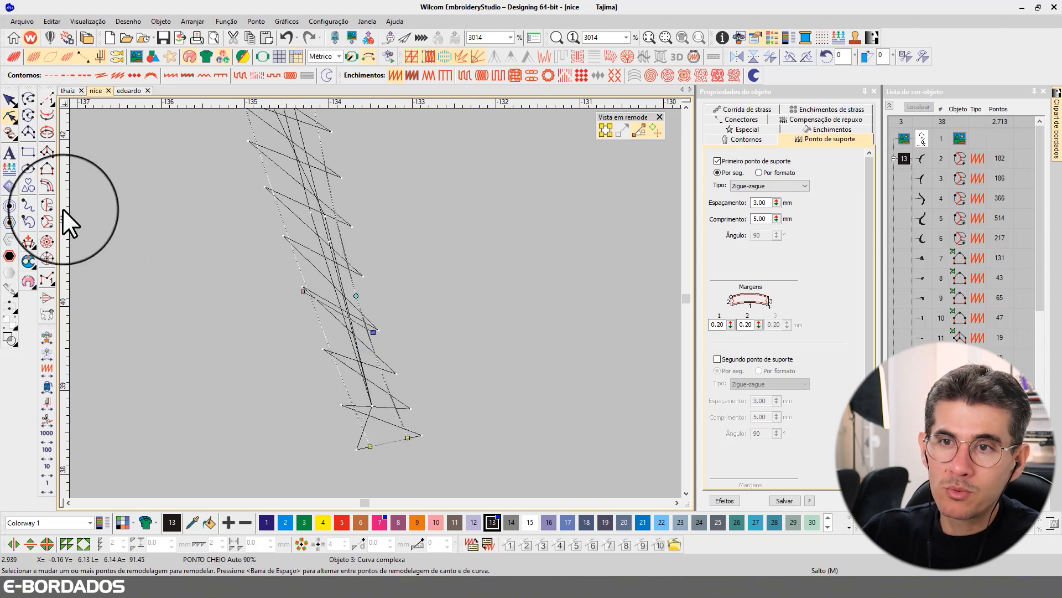
left_click(31, 241)
left_click(316, 389)
left_click(426, 433)
left_click(12, 106)
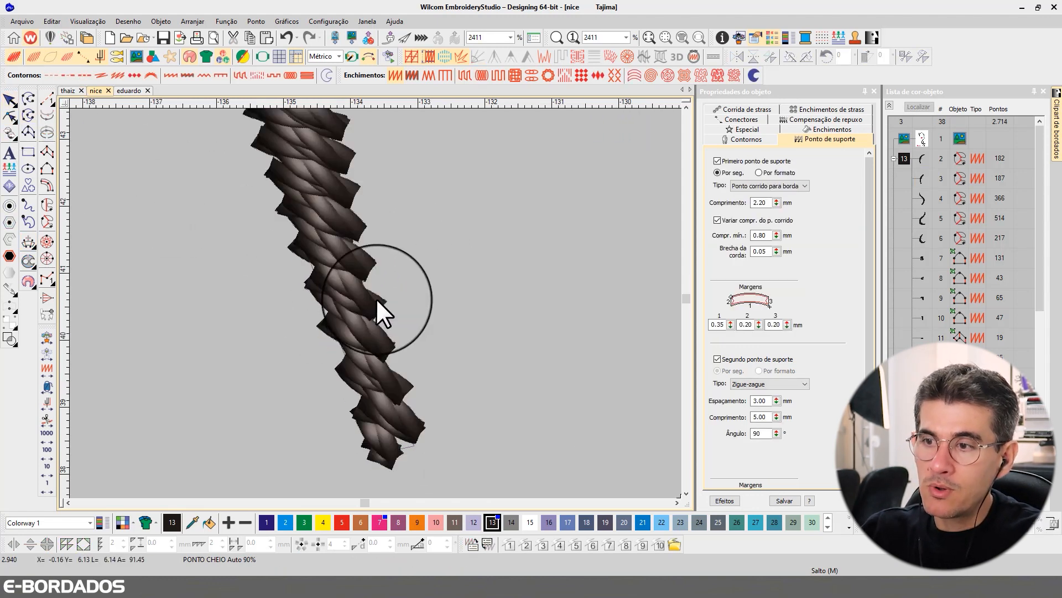
Examine the slanted stitches with the measuring tool, and undo the inner hair strand's stitch angle changes
key("t")
key("m")
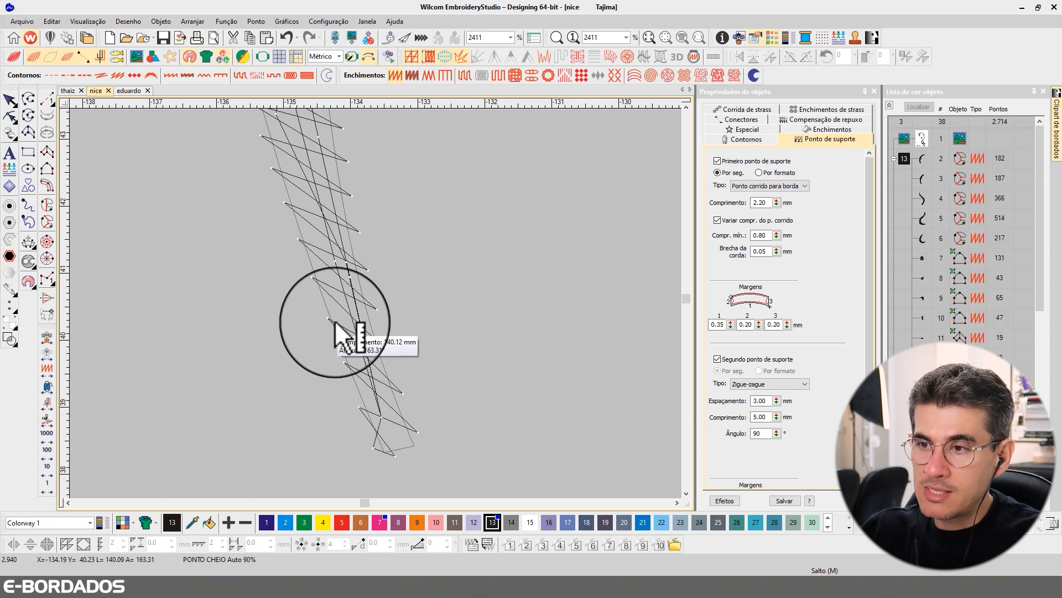
left_click(328, 318)
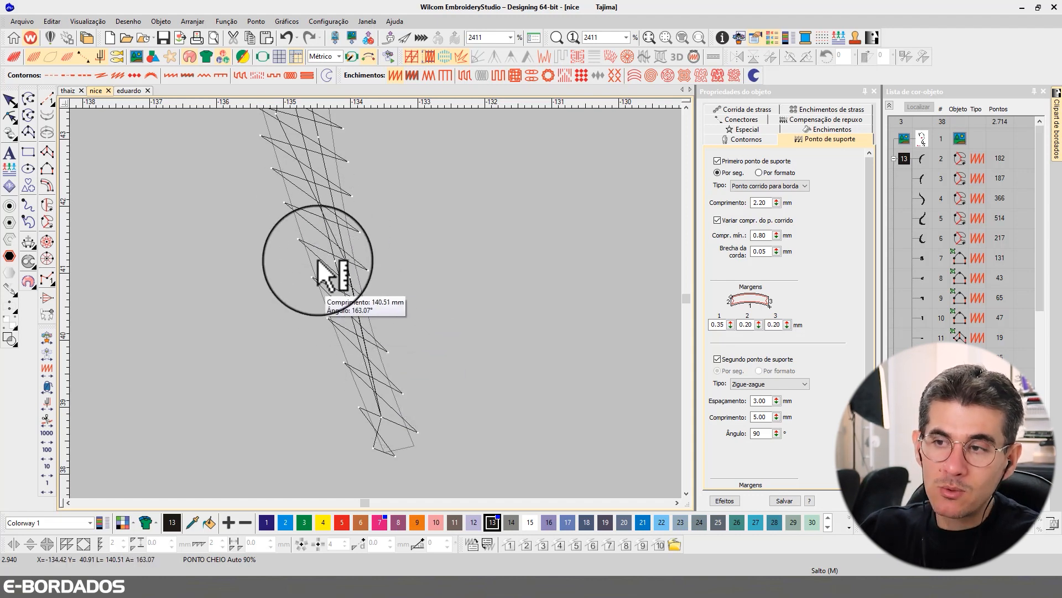
left_click(10, 100)
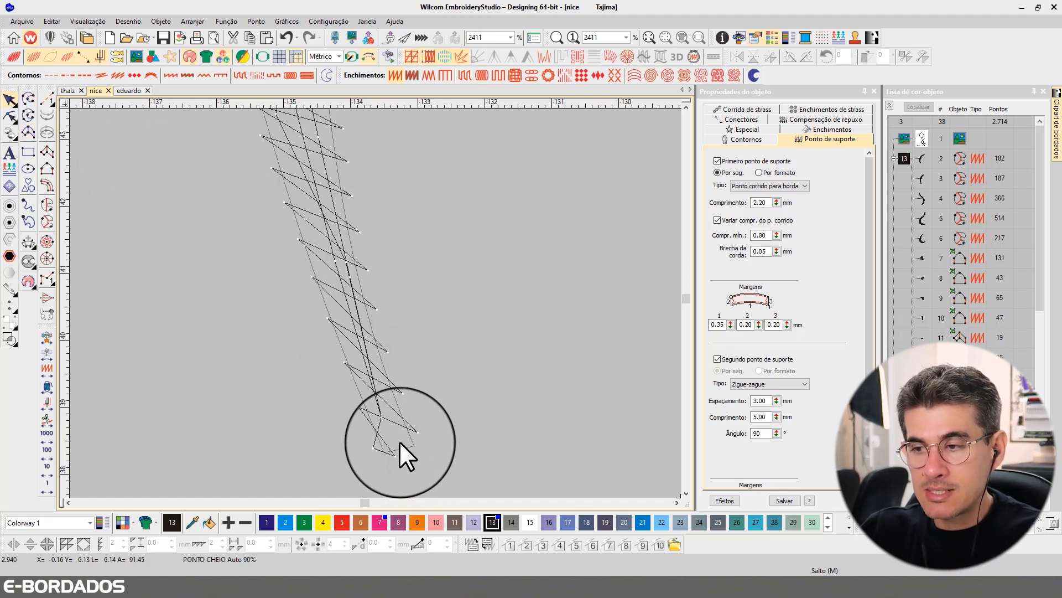
left_click(391, 425)
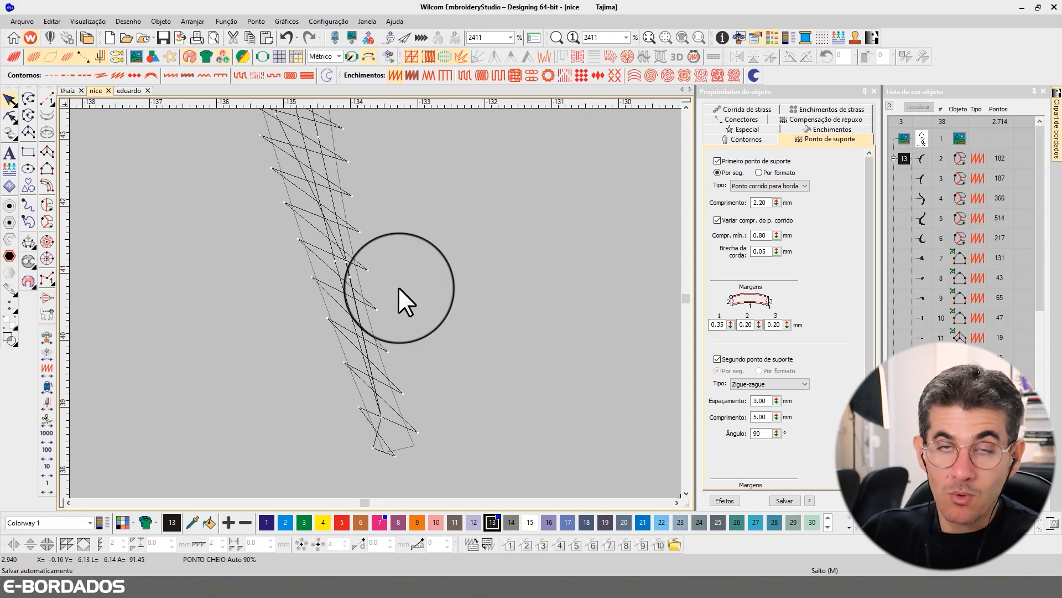
key("ctrl+z")
key("ctrl+z")
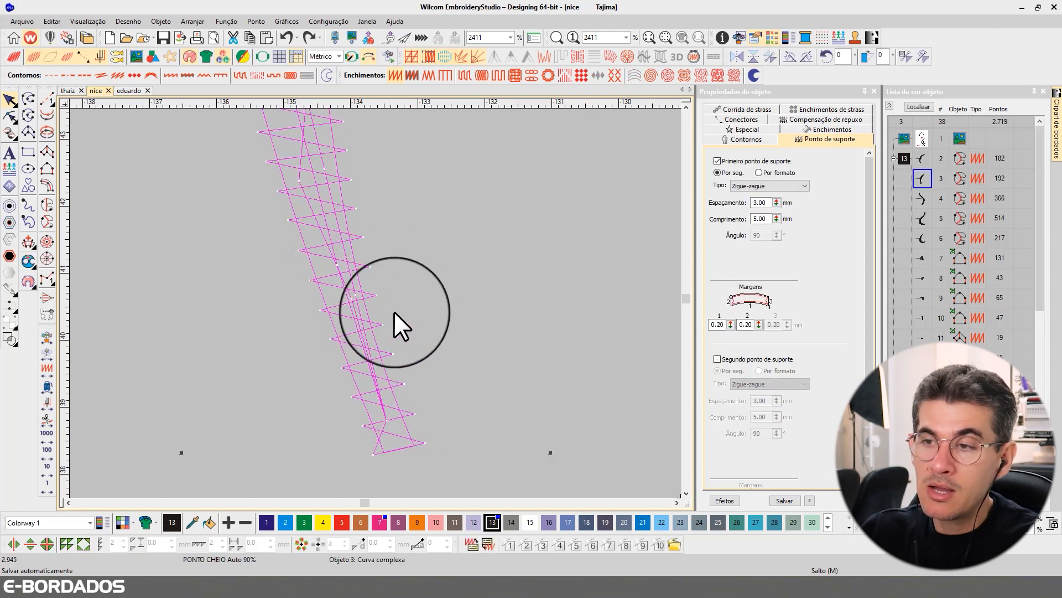
Compare the inner strand's tip at different scales, and widen the outer hair strand's lower tip by moving its end reshape point outward
scroll(371, 300, "down", 2)
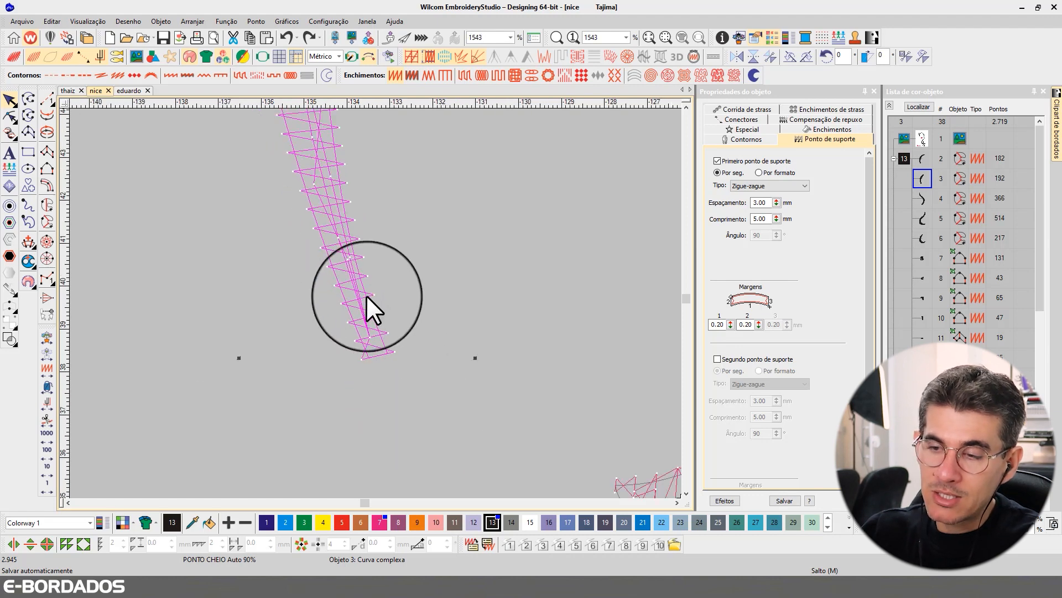
scroll(371, 293, "down", 3)
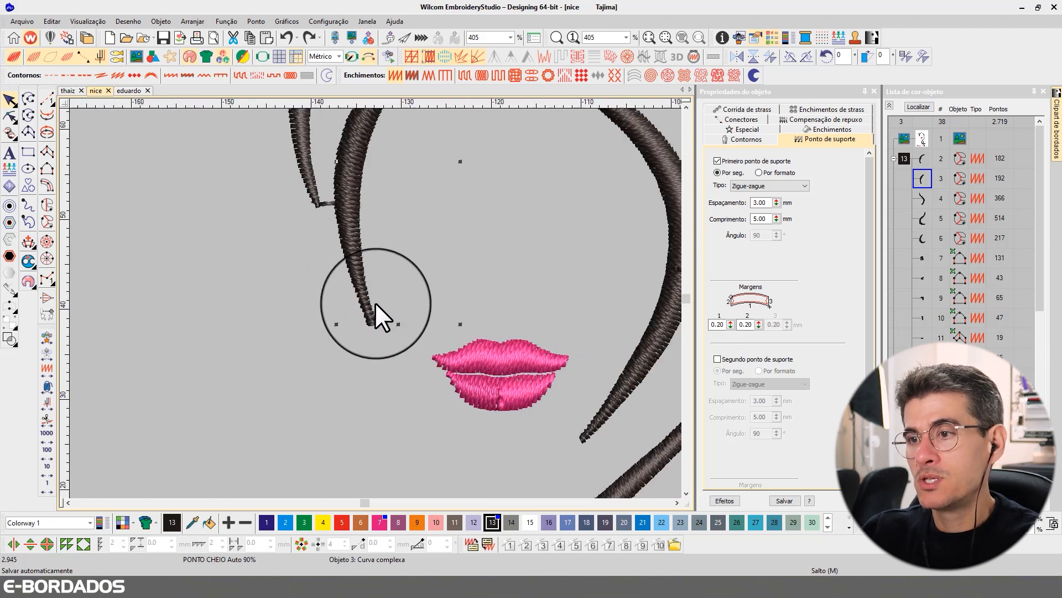
scroll(374, 302, "down", 2)
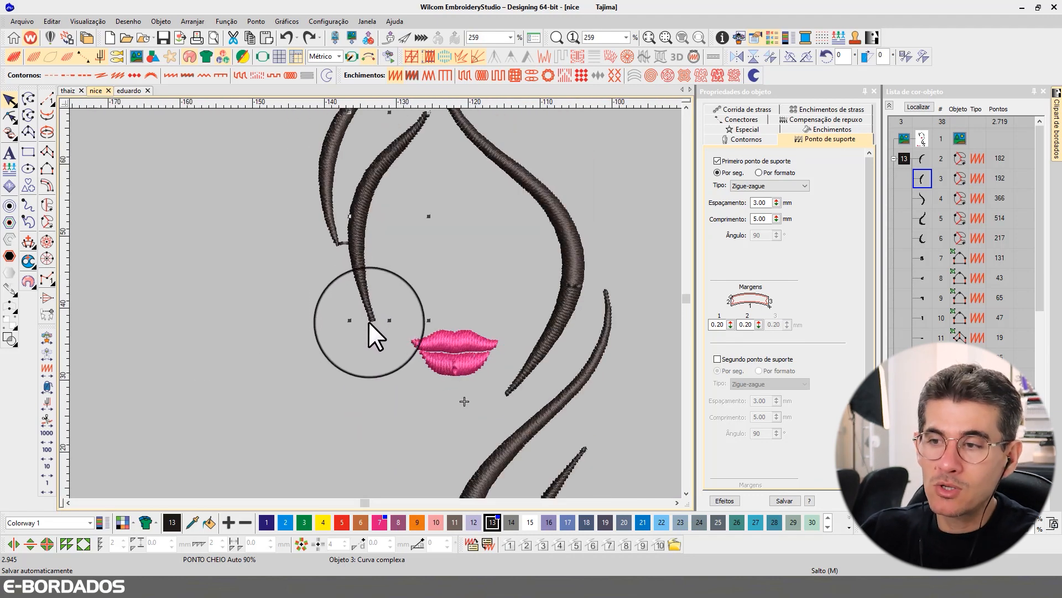
scroll(404, 343, "up", 3)
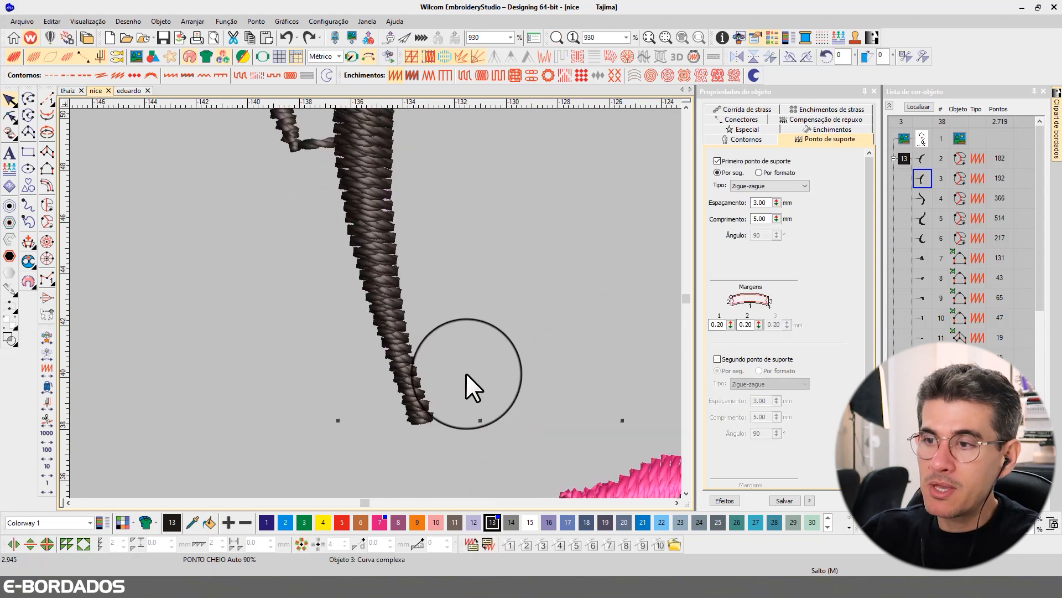
scroll(379, 313, "down", 3)
scroll(372, 303, "down", 1)
scroll(375, 310, "up", 3)
key("t")
left_click(361, 244)
scroll(376, 303, "up", 3)
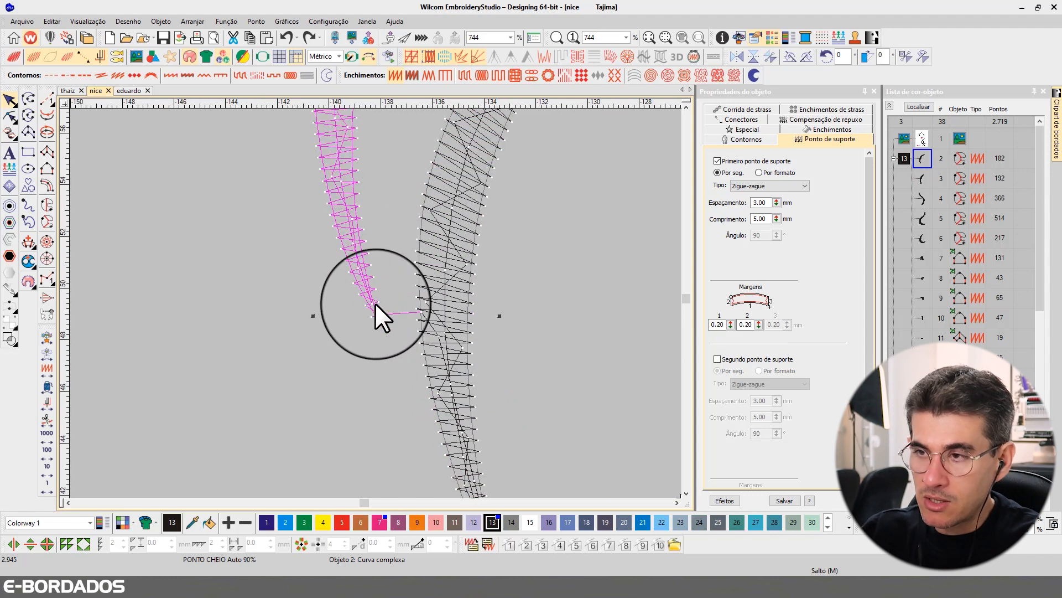
left_click(10, 115)
left_click_drag(392, 328, 406, 323)
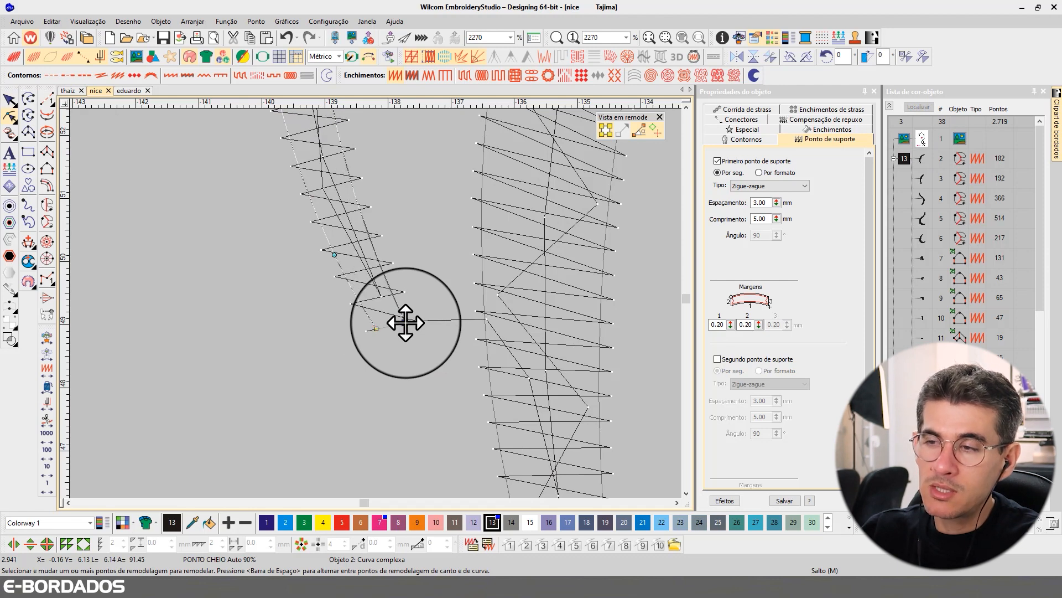
Widen the outer hair strand's upper tip by moving its two end points apart and its nearby lower curve point outward
scroll(380, 304, "down", 4)
scroll(410, 301, "down", 4)
scroll(421, 238, "up", 3)
scroll(375, 304, "down", 5)
scroll(376, 304, "up", 7)
scroll(363, 166, "up", 3)
scroll(377, 259, "up", 4)
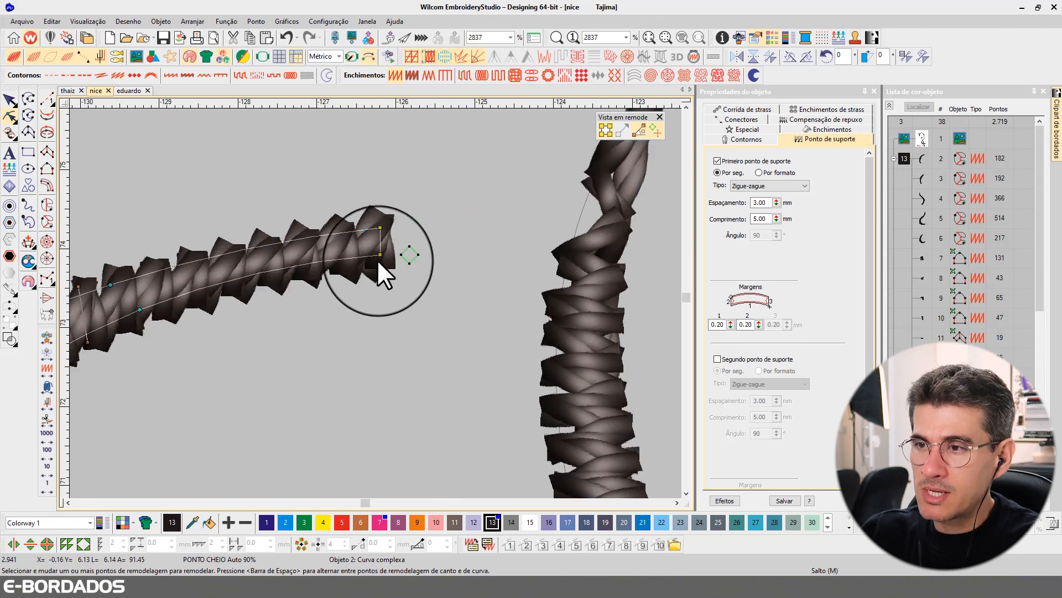
left_click_drag(380, 255, 382, 273)
left_click_drag(142, 309, 148, 321)
left_click_drag(380, 228, 381, 220)
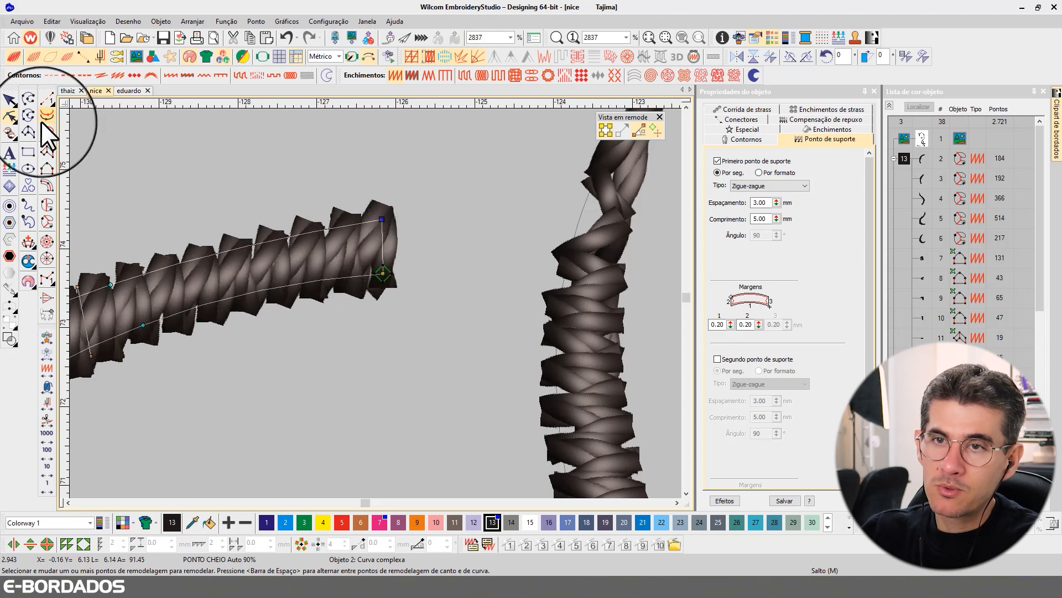
Finish reshaping, deselect the outer strand, and review the hair strands and lips as a whole
left_click(9, 101)
scroll(375, 303, "down", 3)
scroll(375, 303, "down", 4)
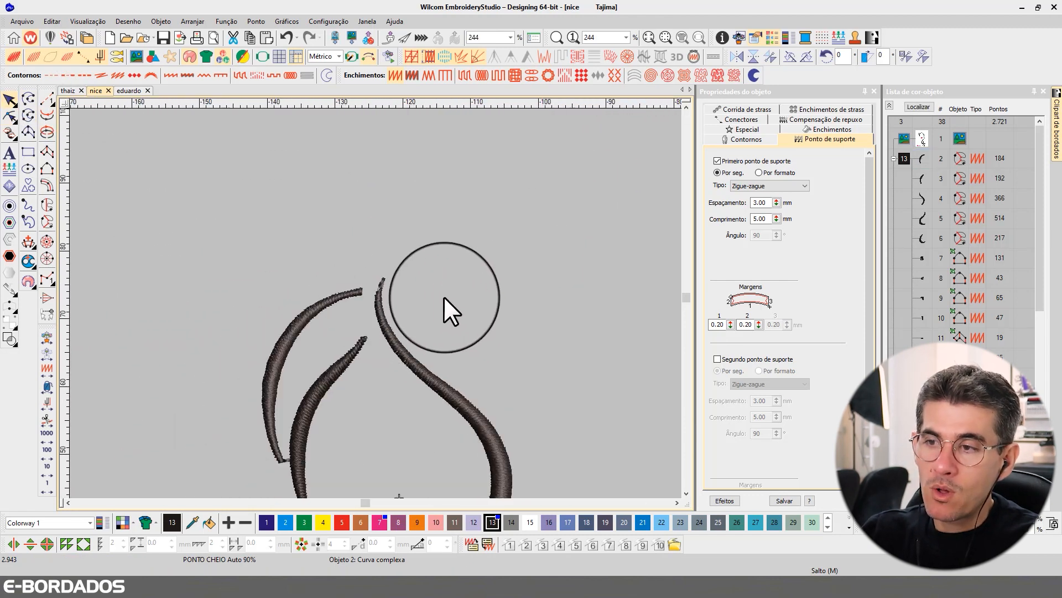
left_click(408, 297)
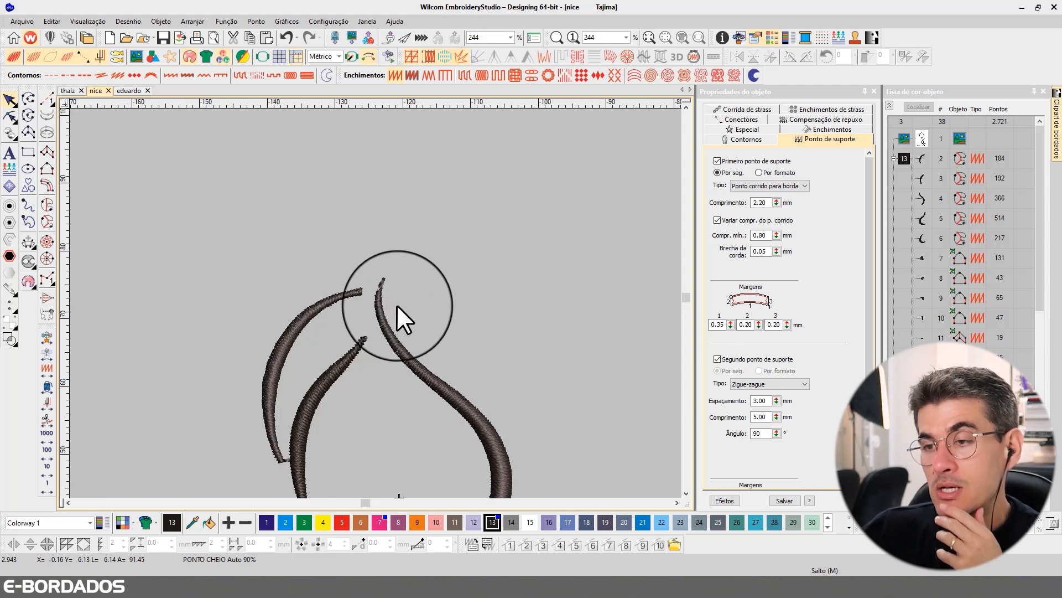
scroll(397, 304, "down", 3)
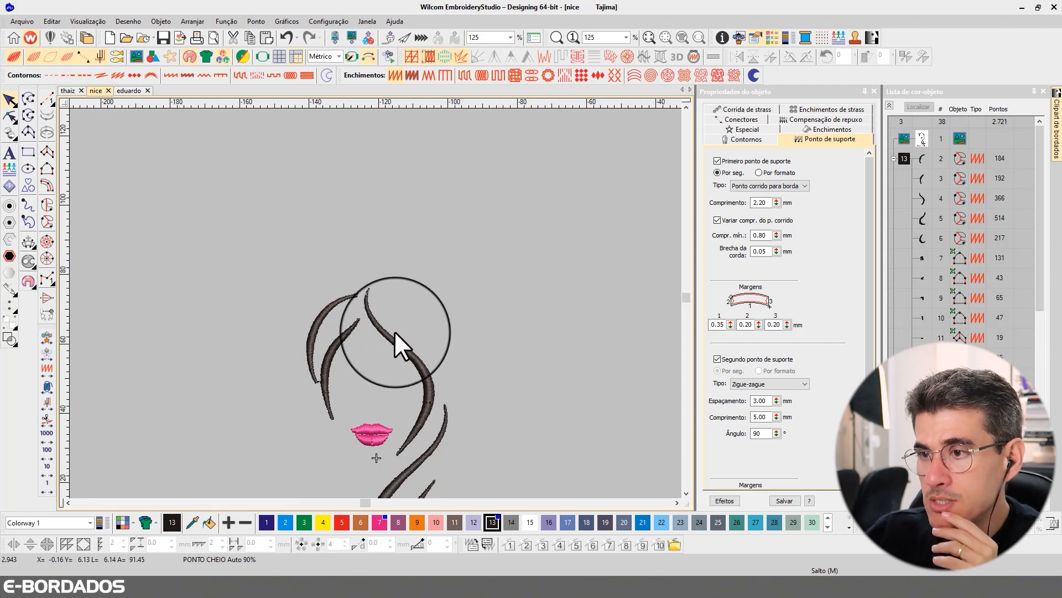
Examine the two shorter hair strands' underlay settings and the long middle strand's satin fill spacing
scroll(394, 332, "up", 4)
left_click(221, 230)
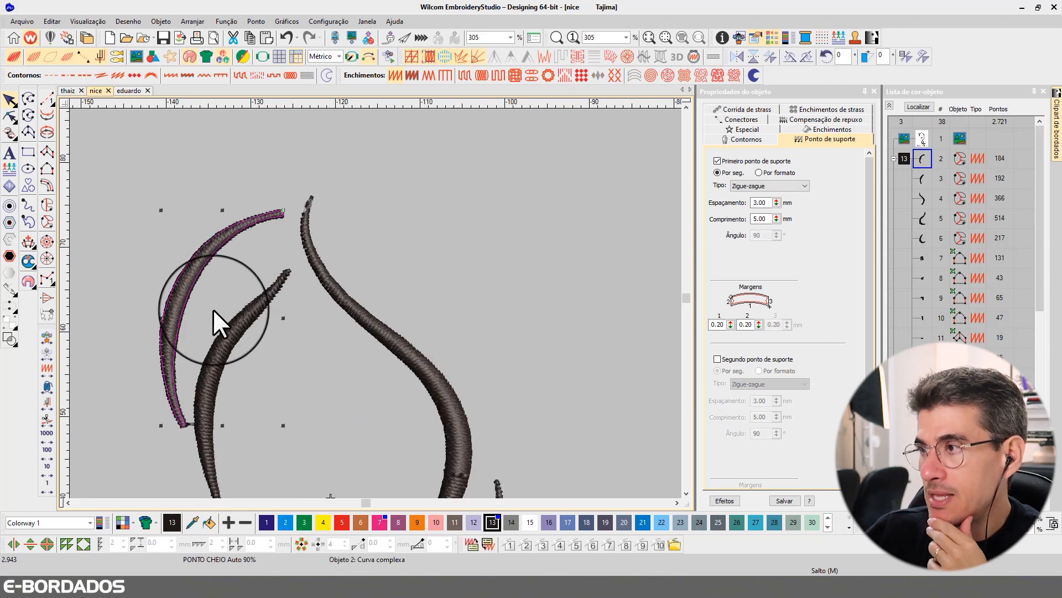
left_click(253, 330)
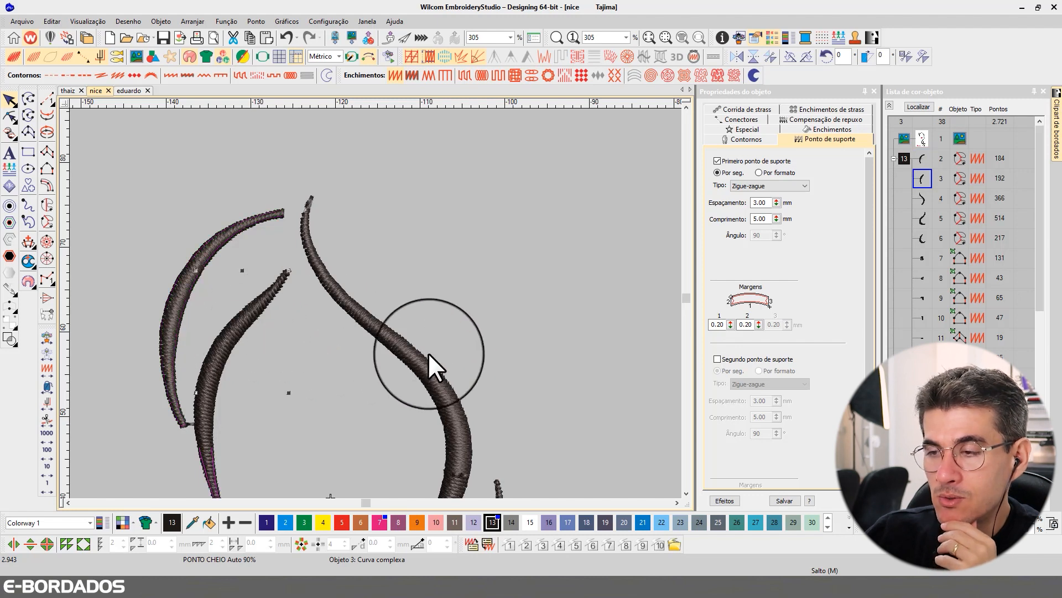
left_click(687, 493)
left_click(464, 277)
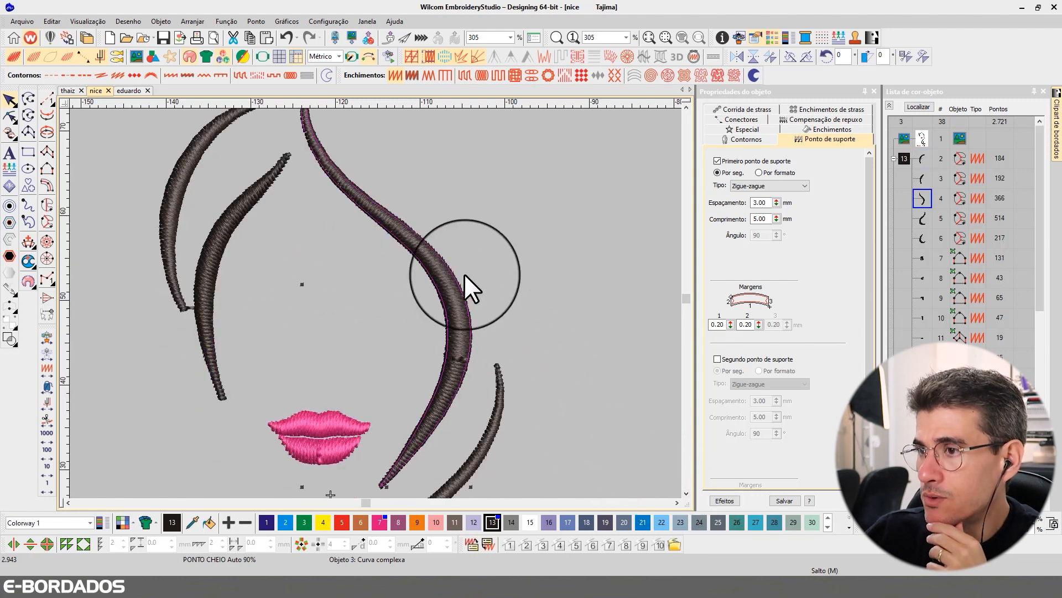
left_click(814, 130)
double_click(771, 227)
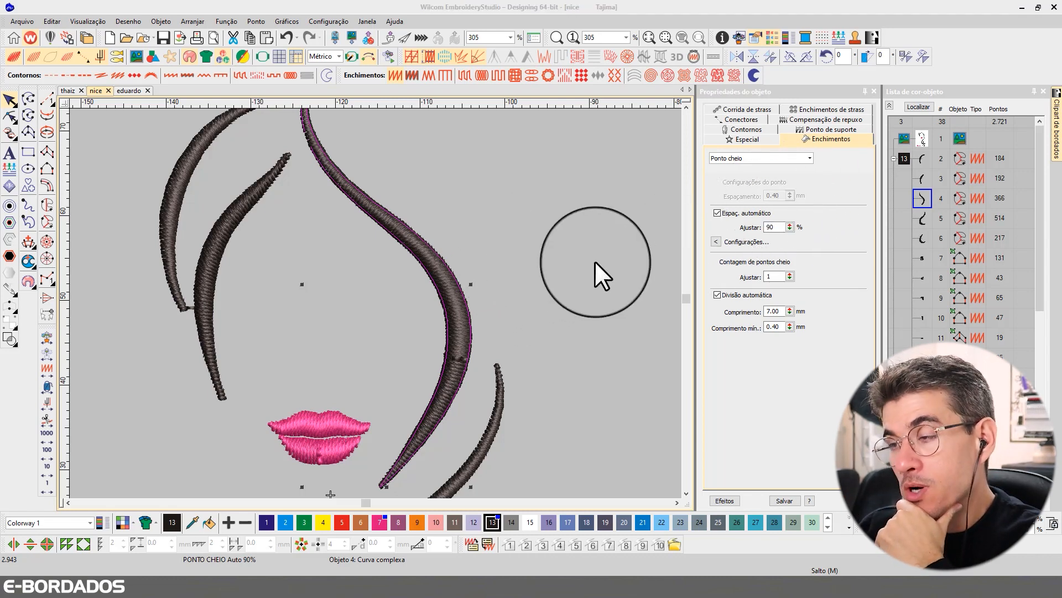
left_click(773, 227)
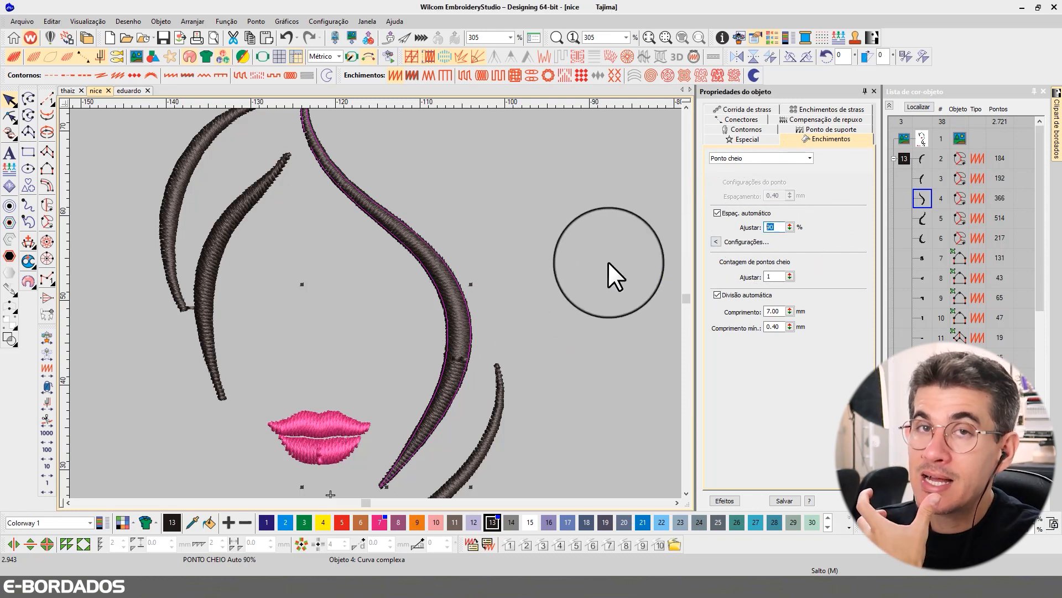
left_click(780, 227)
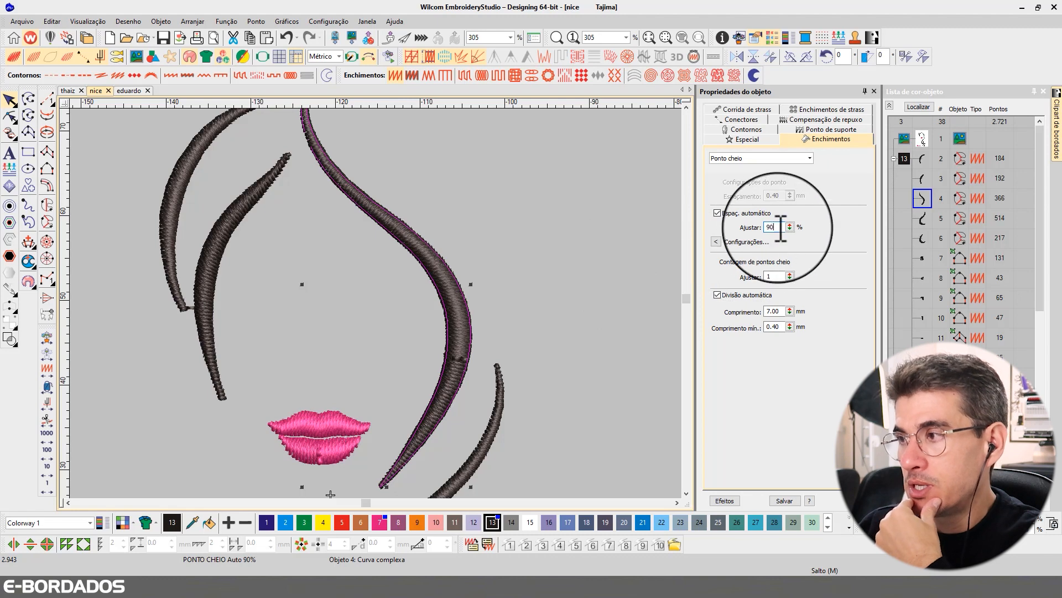
Try an automatic spacing adjustment of 130% on the long middle hair strand, and undo it
double_click(777, 227)
type("130")
key("Return")
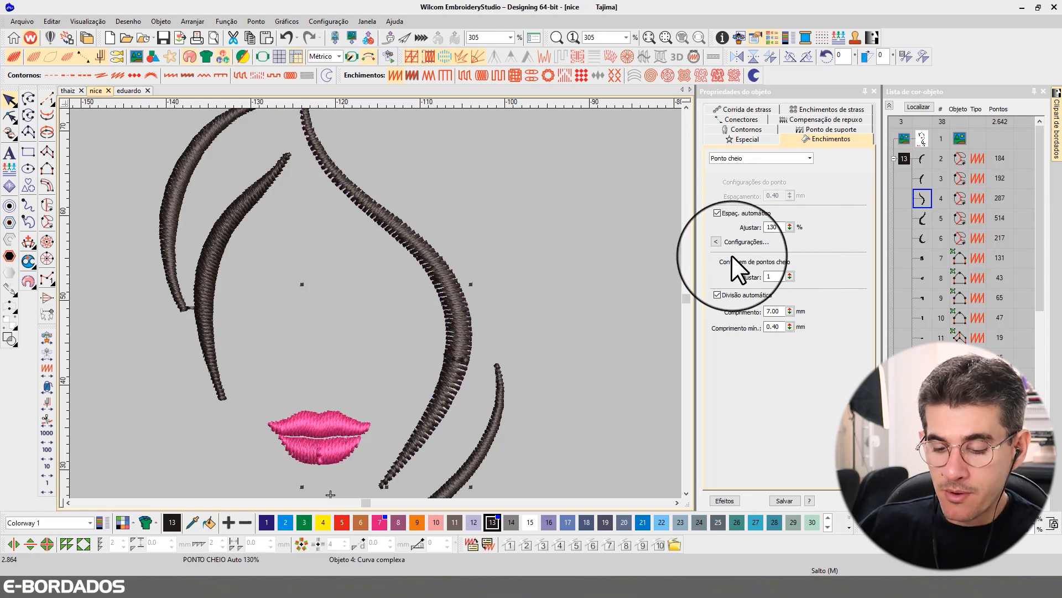
key("ctrl+z")
Try a fixed satin spacing of 0.65 mm on the long middle strand with automatic spacing off, and undo the change
left_click(743, 214)
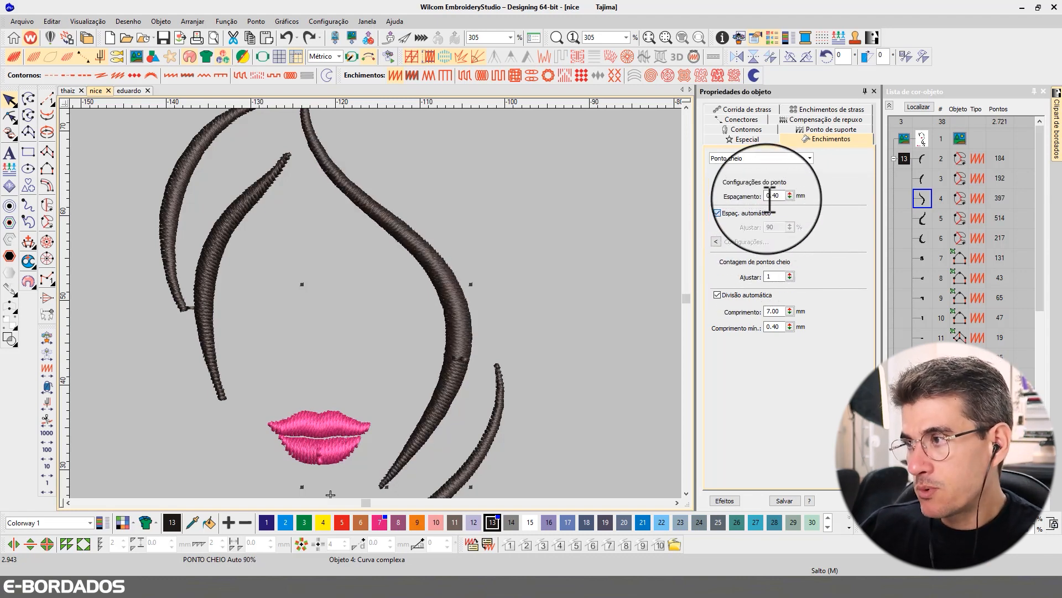
left_click_drag(772, 195, 800, 196)
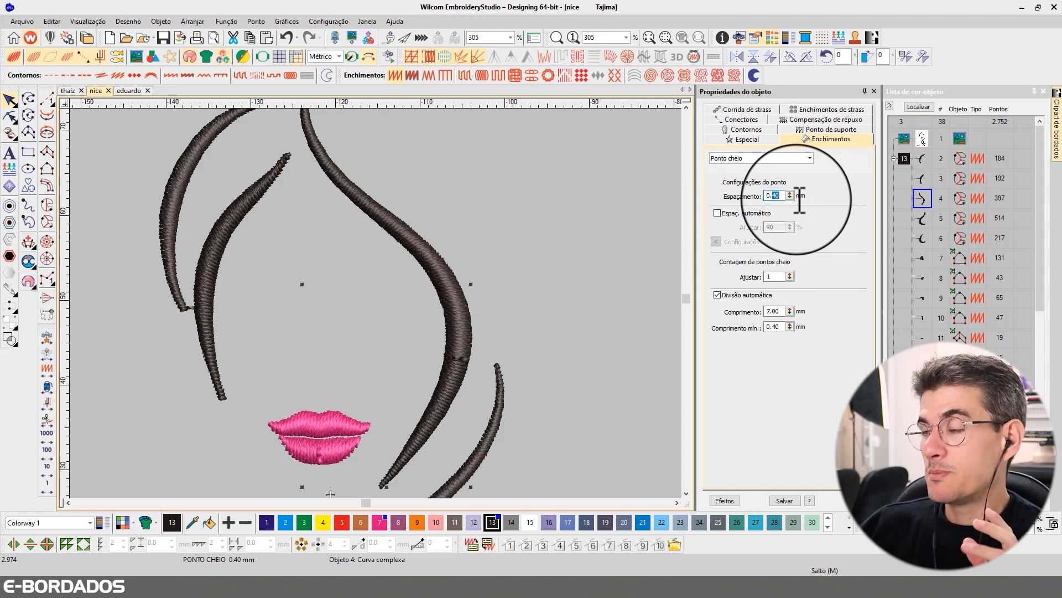
left_click(780, 198)
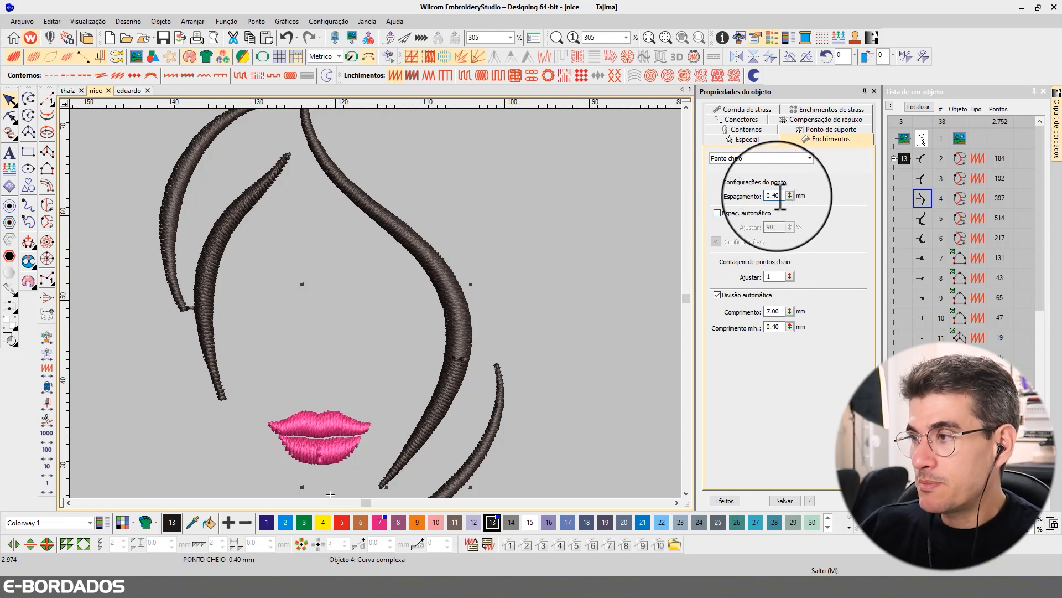
left_click_drag(772, 196, 800, 198)
type("65")
key("Return")
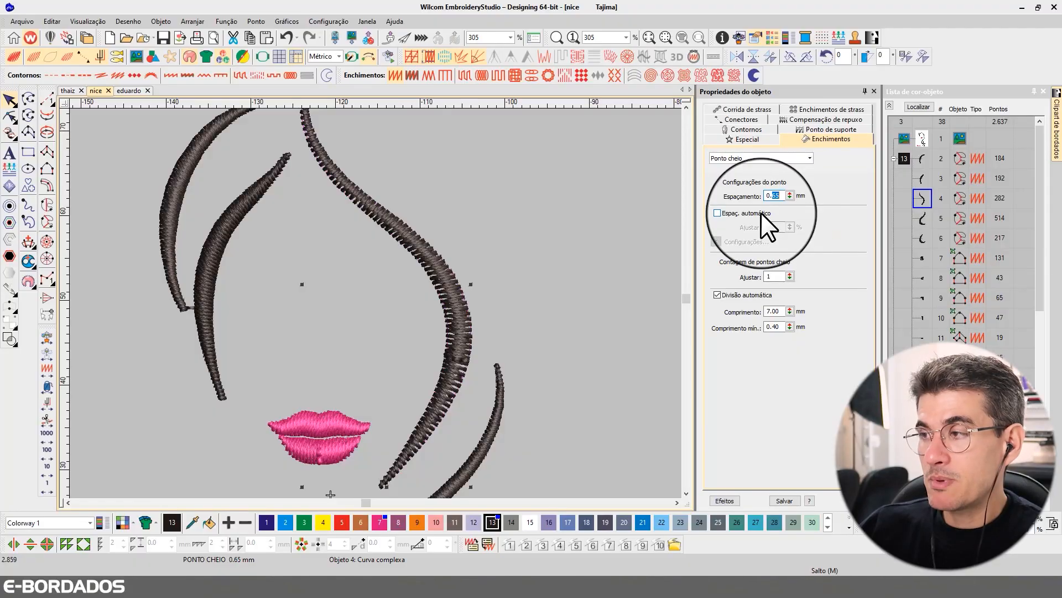
left_click(719, 213)
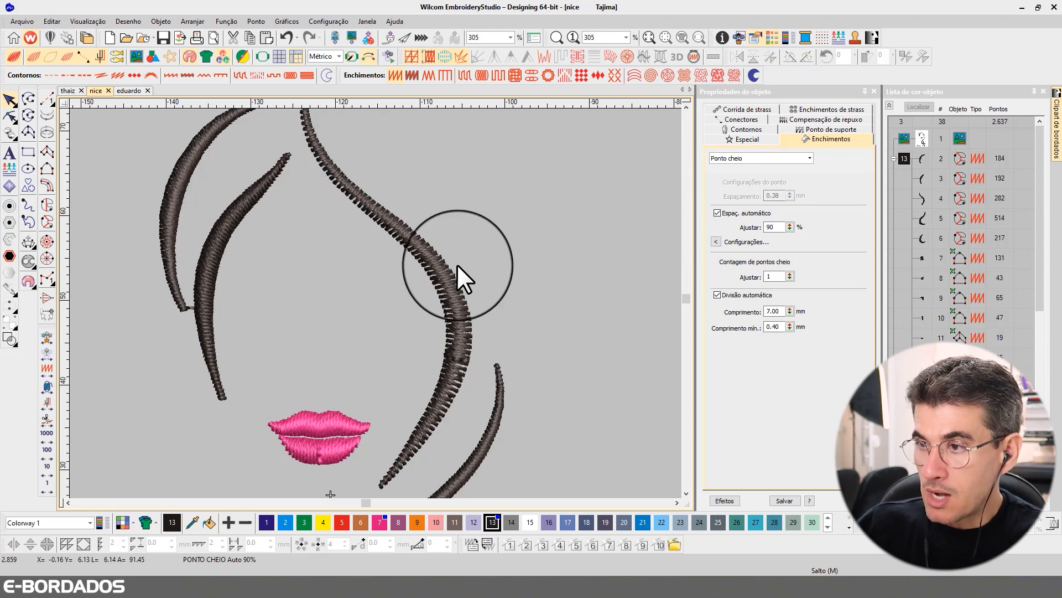
key("ctrl+z")
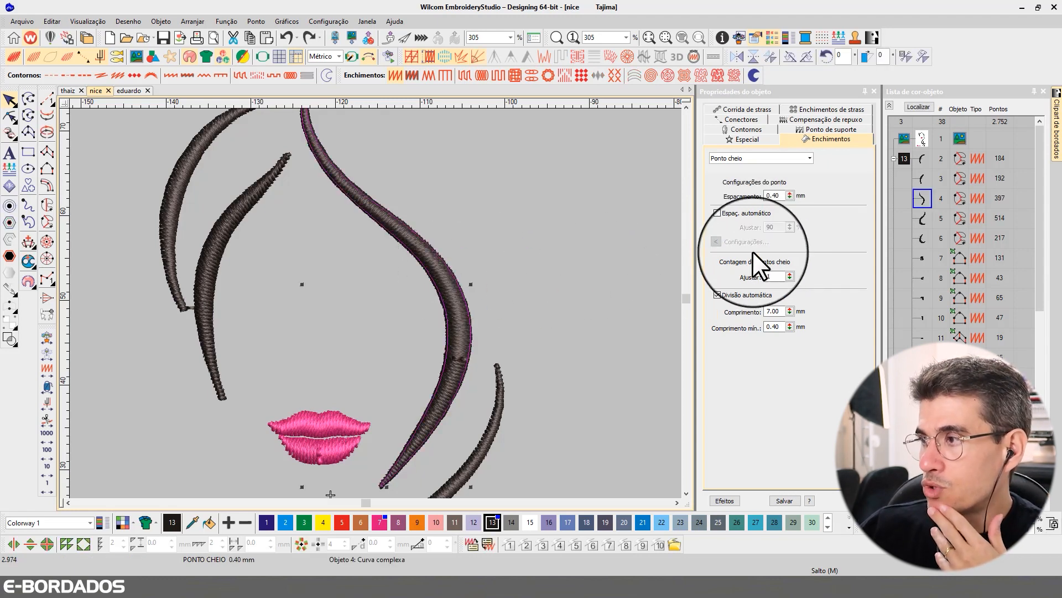
Turn automatic spacing on for the long middle strand, and review its stitch length and spacing table
left_click(746, 213)
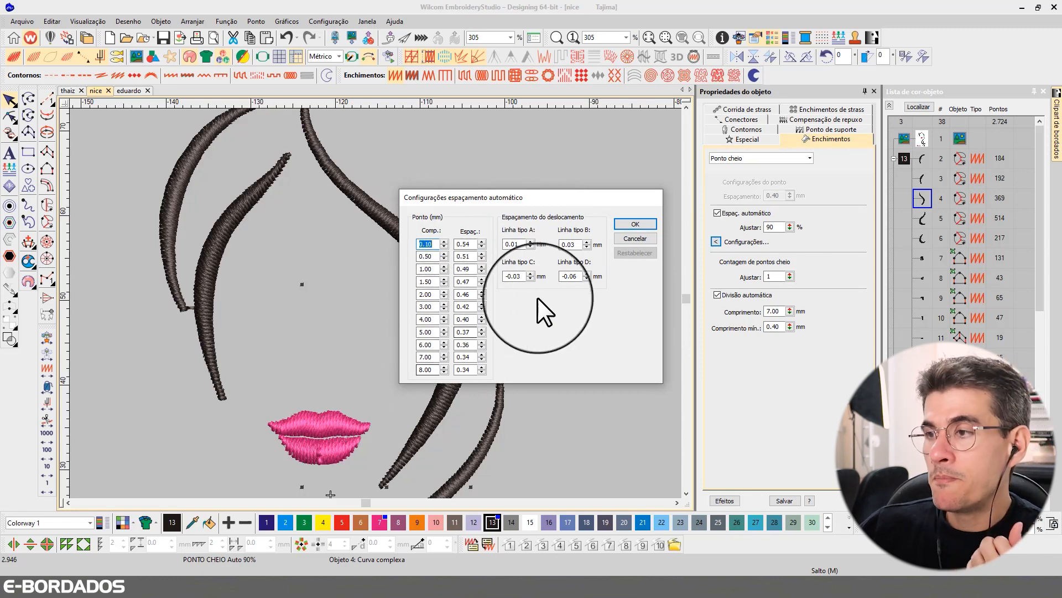
left_click(631, 238)
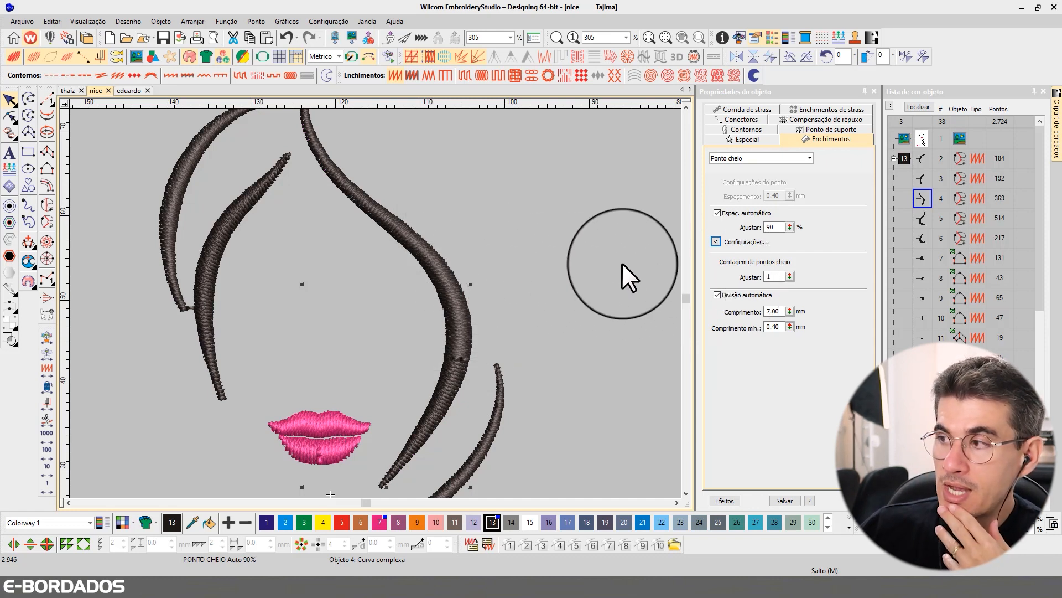
double_click(773, 226)
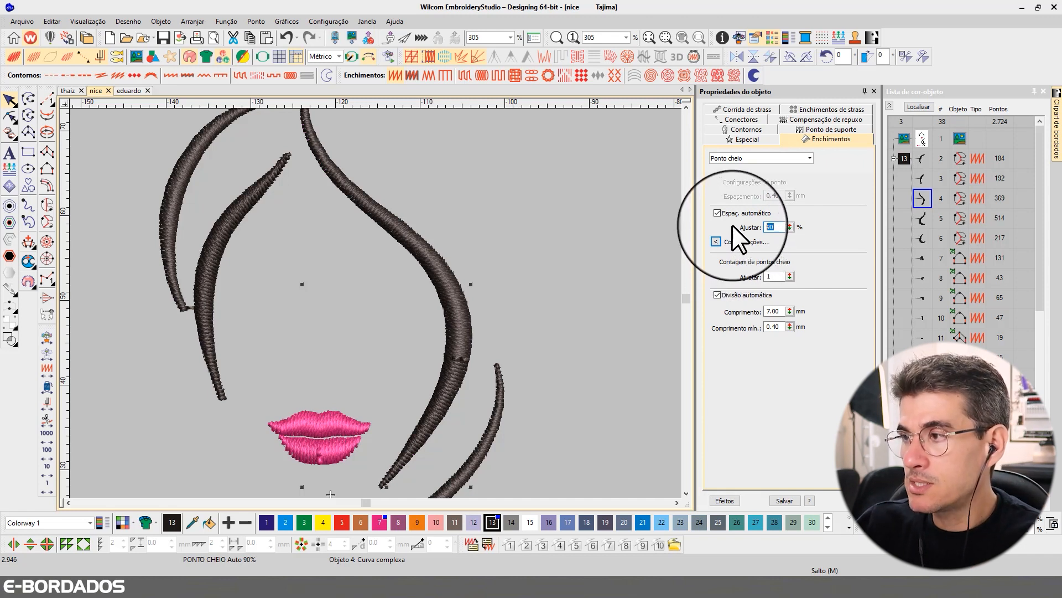
Select the four large hair strands around the face and turn off their automatic spacing
left_click(499, 400)
left_click(458, 331, "ctrl")
left_click(243, 185, "ctrl")
left_click(221, 129, "ctrl")
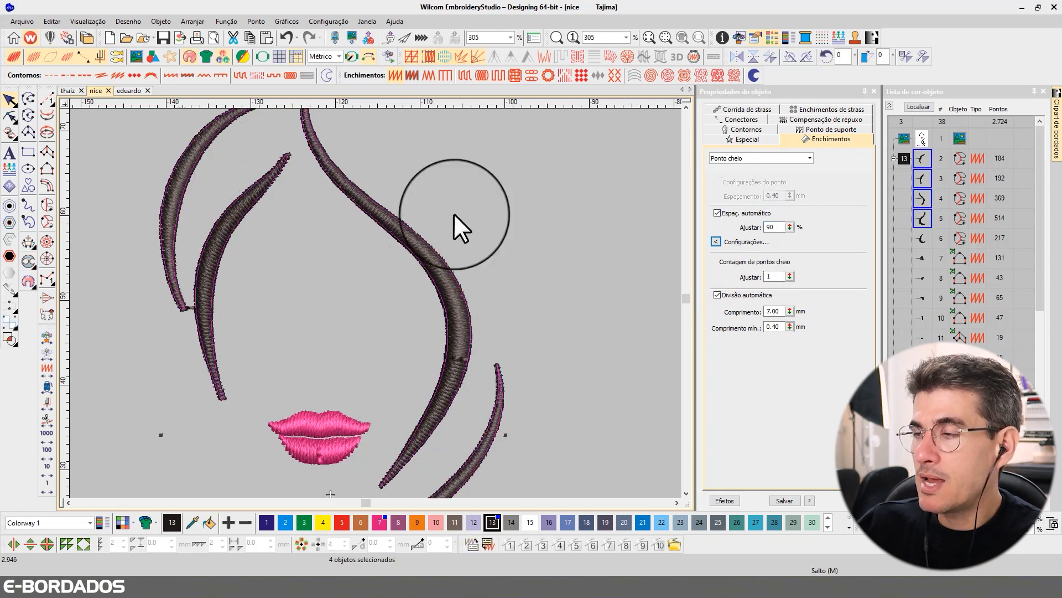
left_click(746, 210)
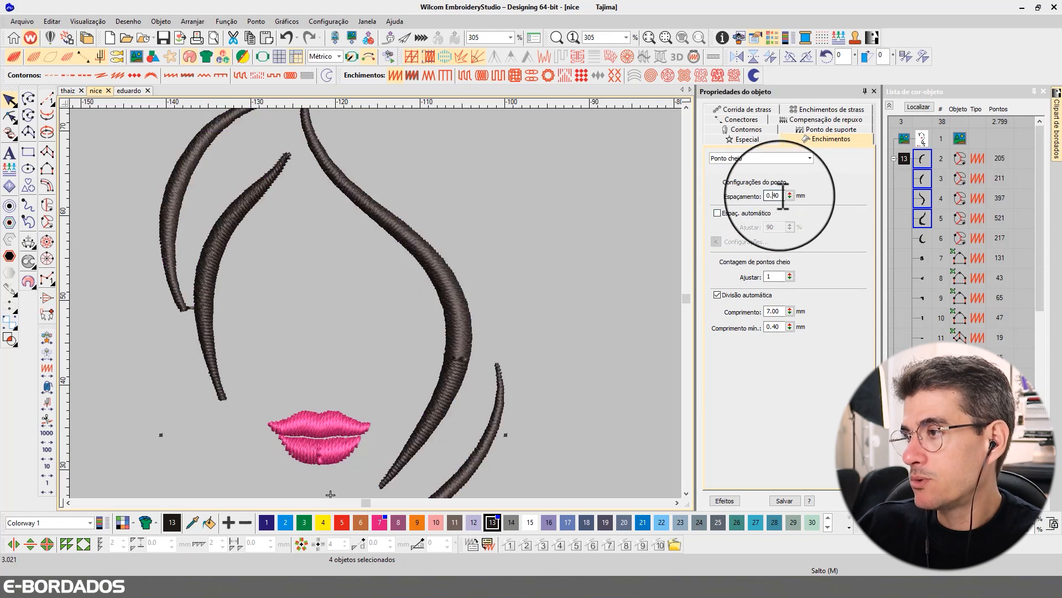
Try a satin spacing of 0.50 mm on the four selected strands, and return it to 0.40 mm
double_click(777, 195)
type("50")
key("Return")
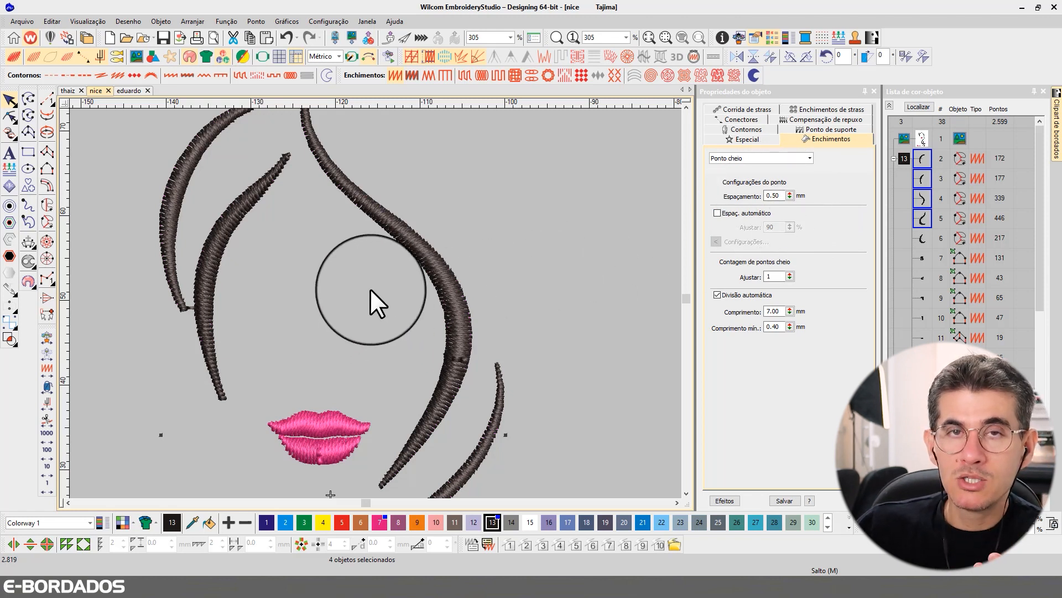
left_click_drag(780, 195, 770, 195)
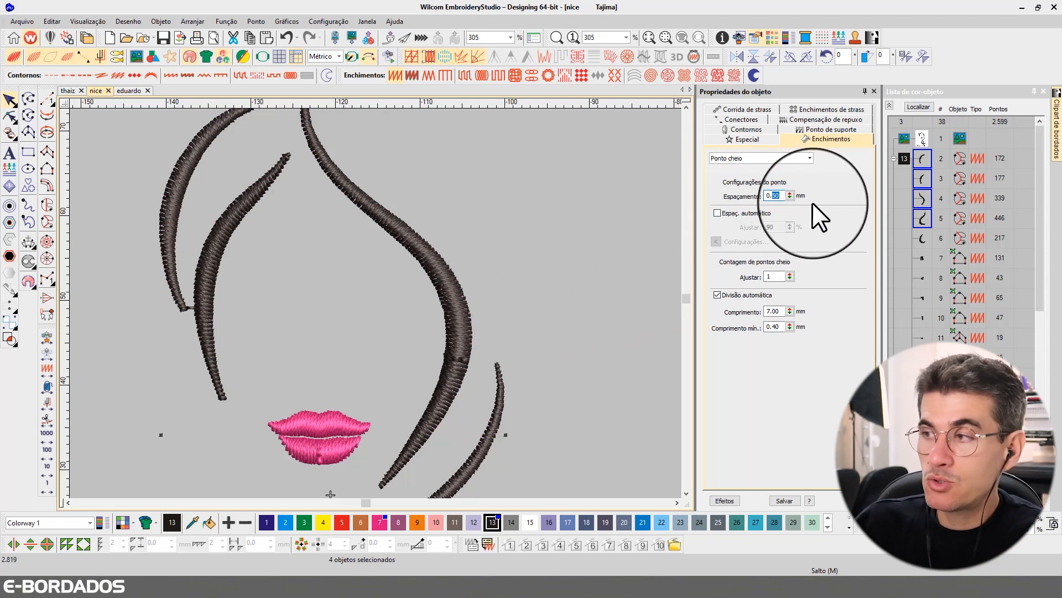
left_click(571, 231)
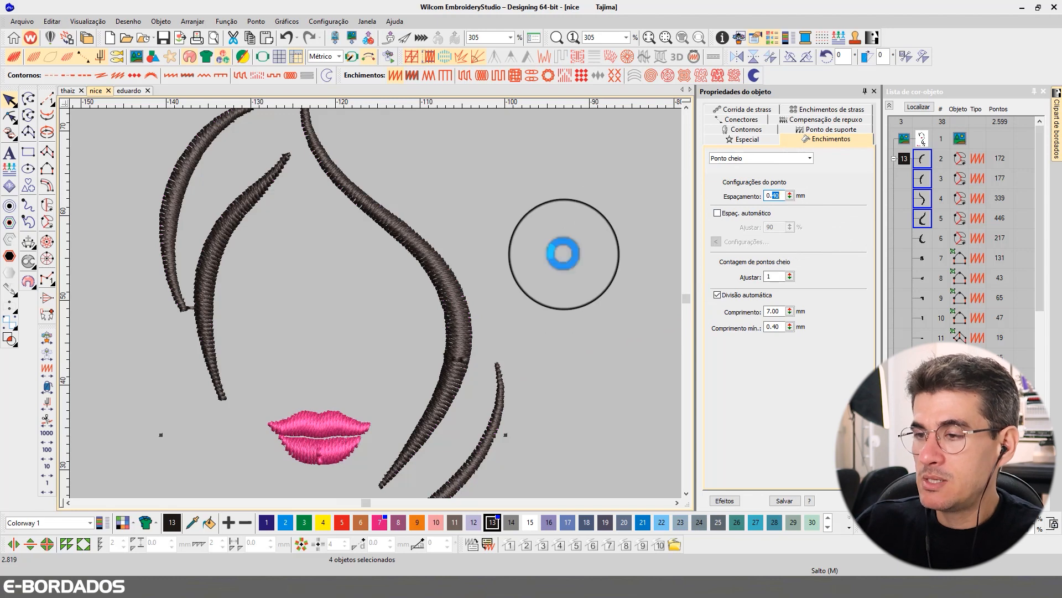
Try automatic spacing on the long middle strand together with the curved strand beside its lower end
left_click(502, 414)
left_click(469, 371, "ctrl")
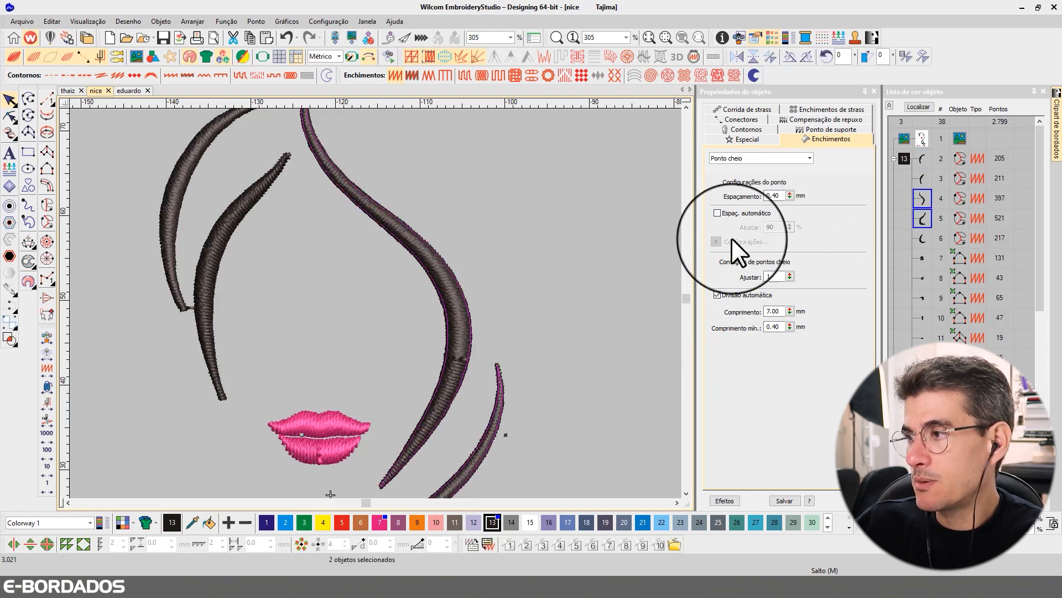
left_click(753, 213)
left_click(626, 241)
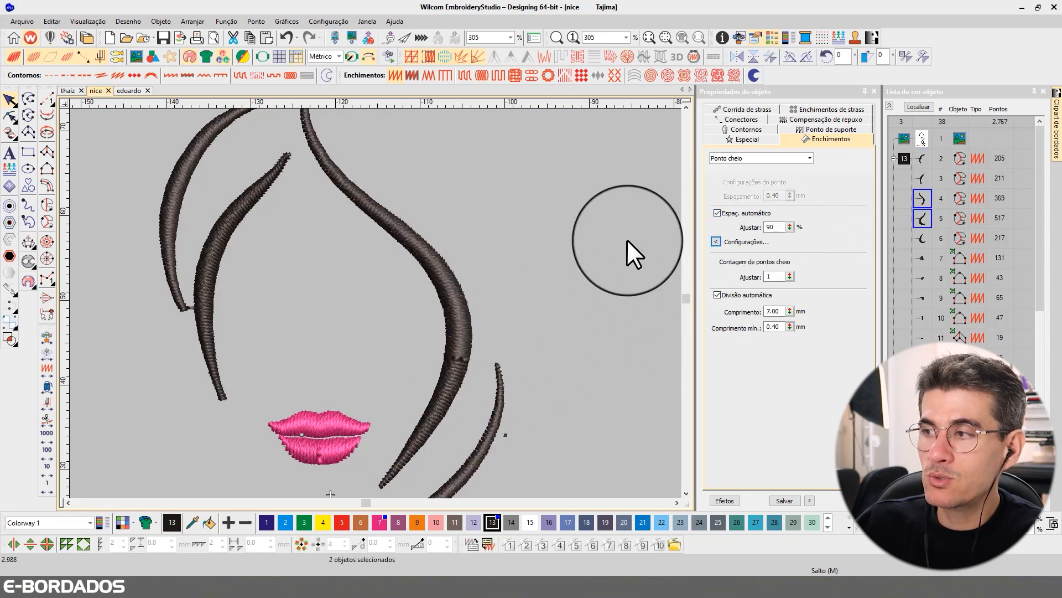
Turn on automatic spacing for the long middle hair strand alone
left_click(448, 277)
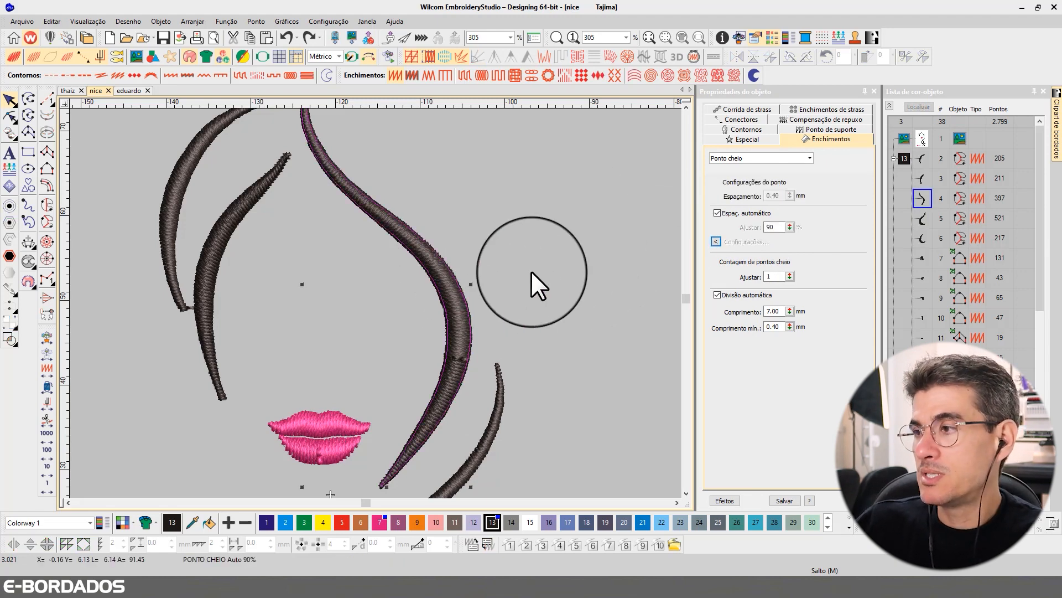
left_click(738, 214)
left_click(770, 226)
Review the strand's automatic spacing table, checking the 4.00 mm stitch length entry and its spacing, and close it without changes
left_click(716, 241)
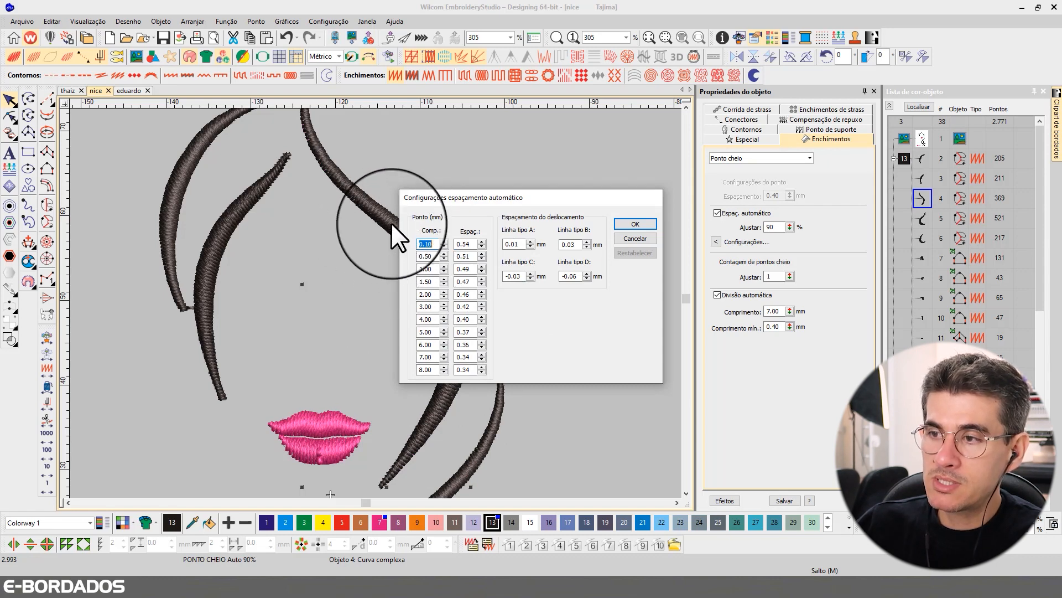
left_click_drag(420, 197, 512, 172)
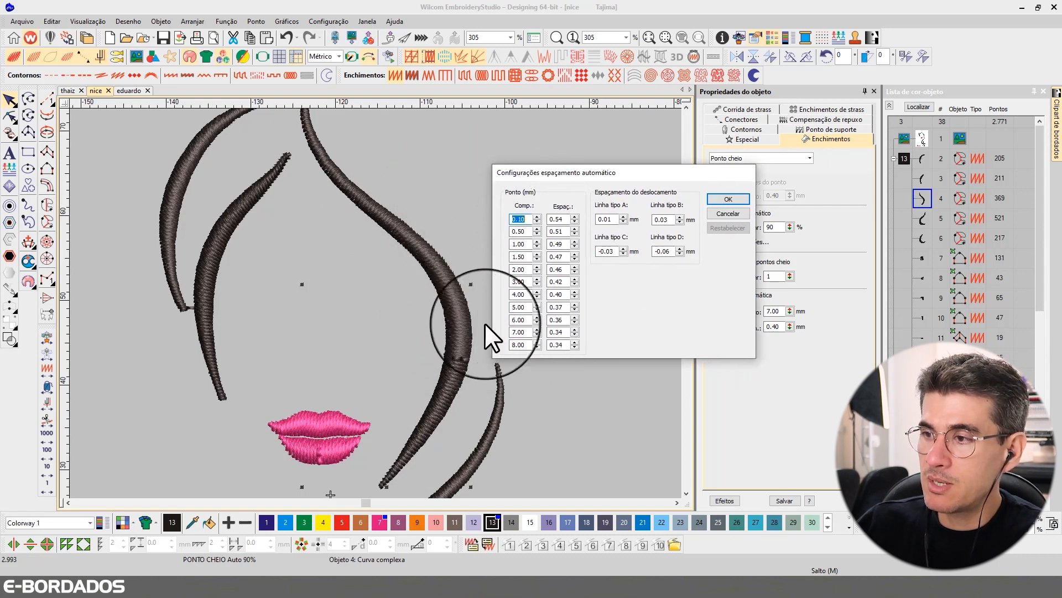
double_click(526, 295)
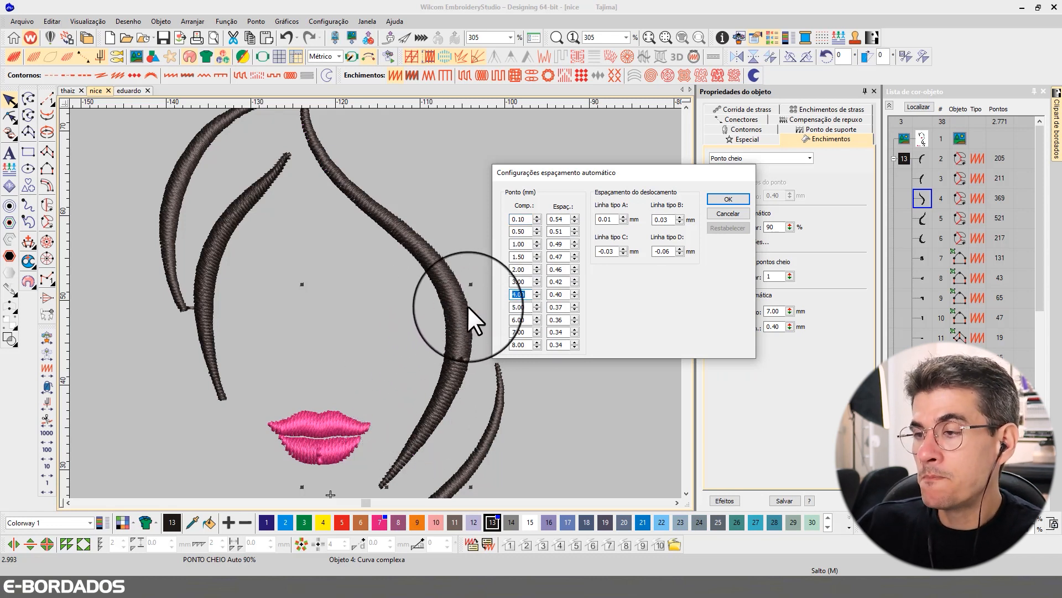
double_click(556, 294)
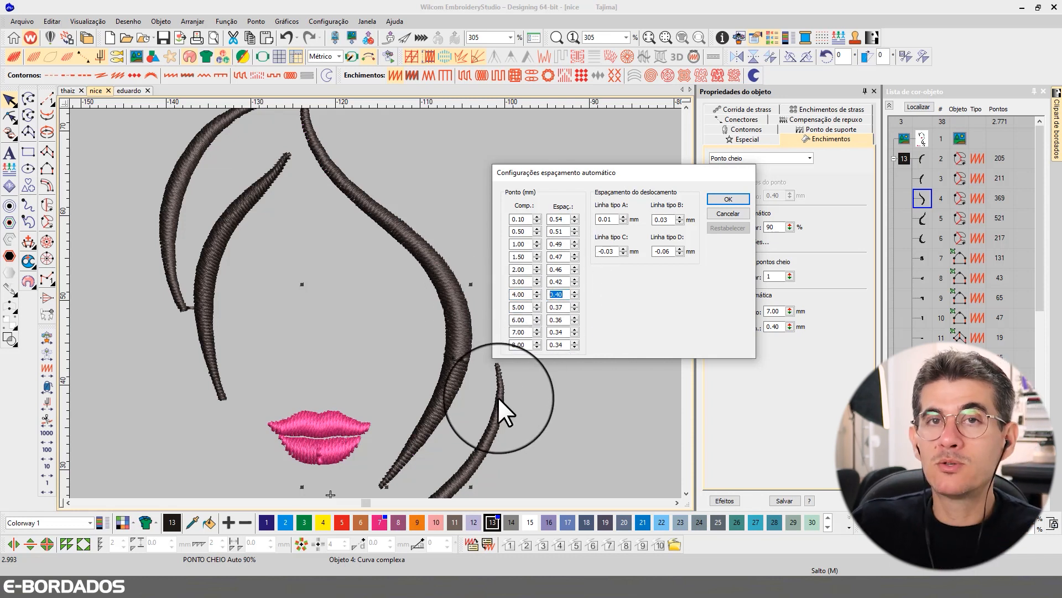
left_click(719, 215)
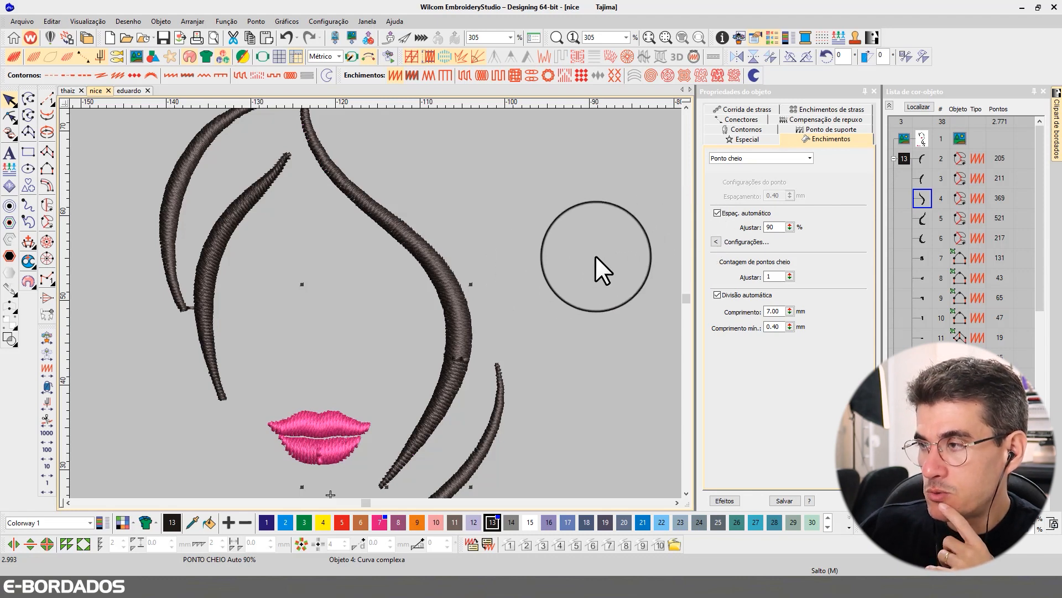
left_click(553, 292)
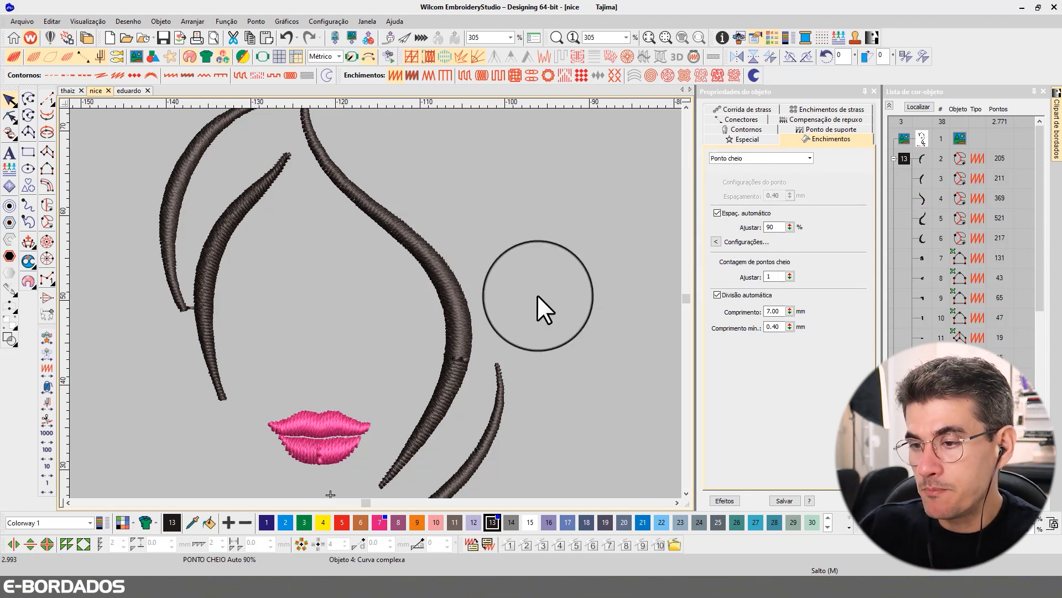
Examine the lower hair strands at different scales and inspect the long middle strand's pointed lower tip
scroll(498, 299, "down", 3)
scroll(354, 320, "down", 3)
scroll(377, 301, "up", 5)
scroll(374, 302, "up", 2)
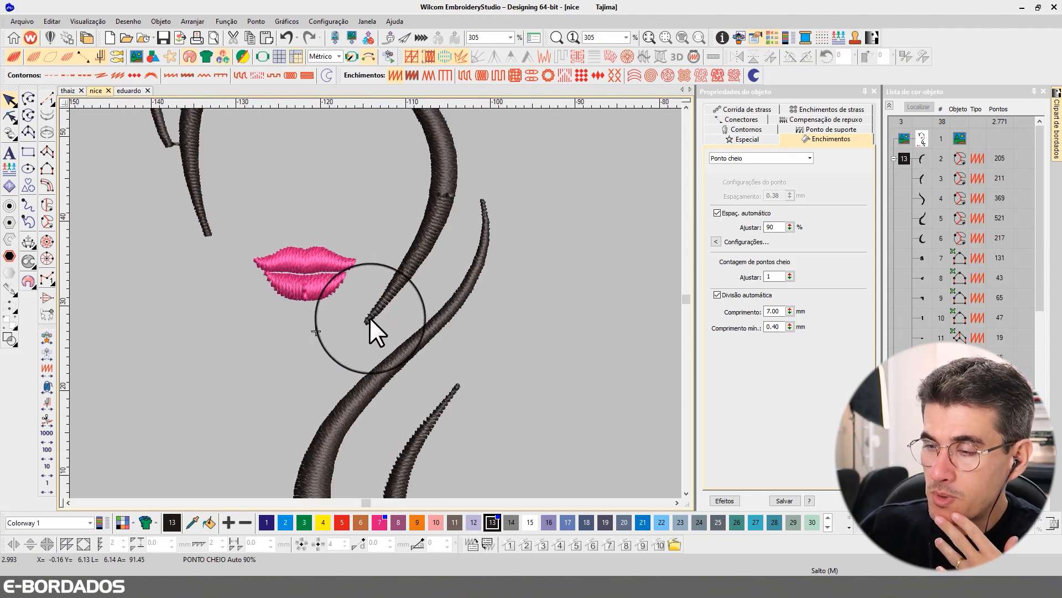
left_click(370, 318)
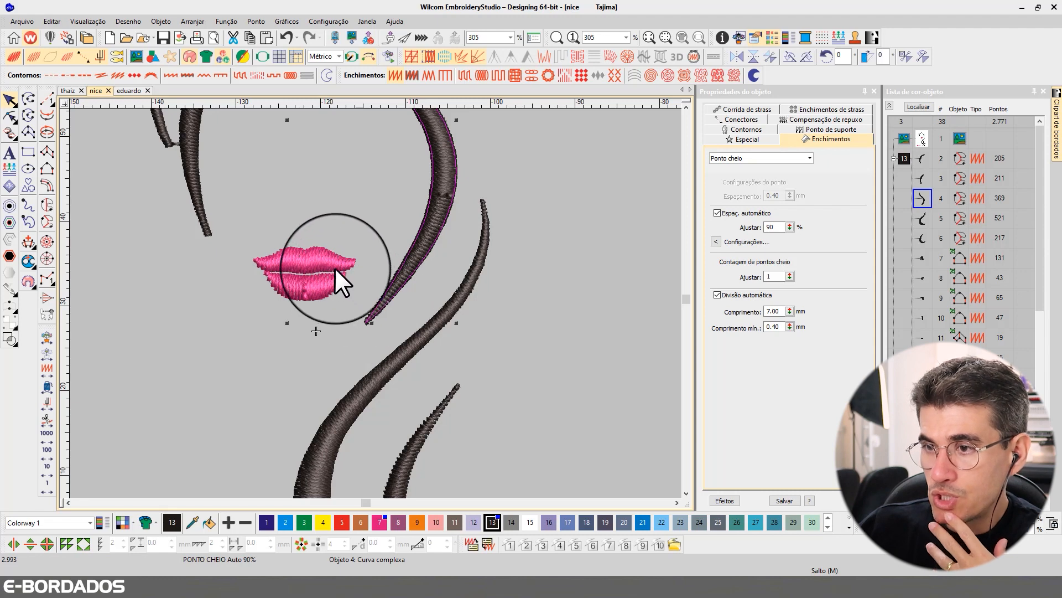
Examine the upper lip's reshape nodes, entry and exit points, and its individual stitch lines
left_click(324, 270)
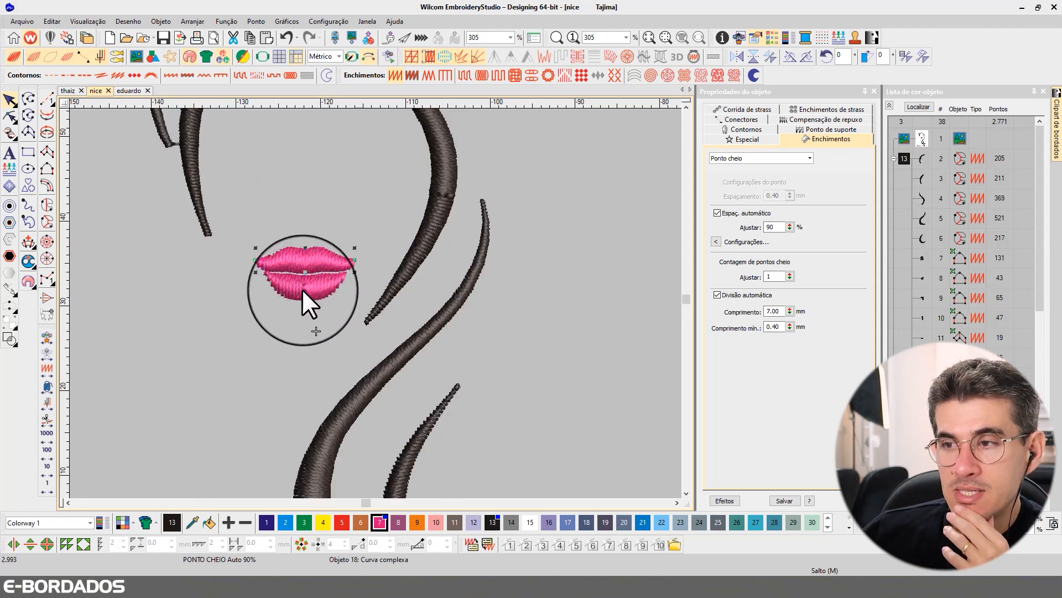
scroll(189, 245, "up", 2)
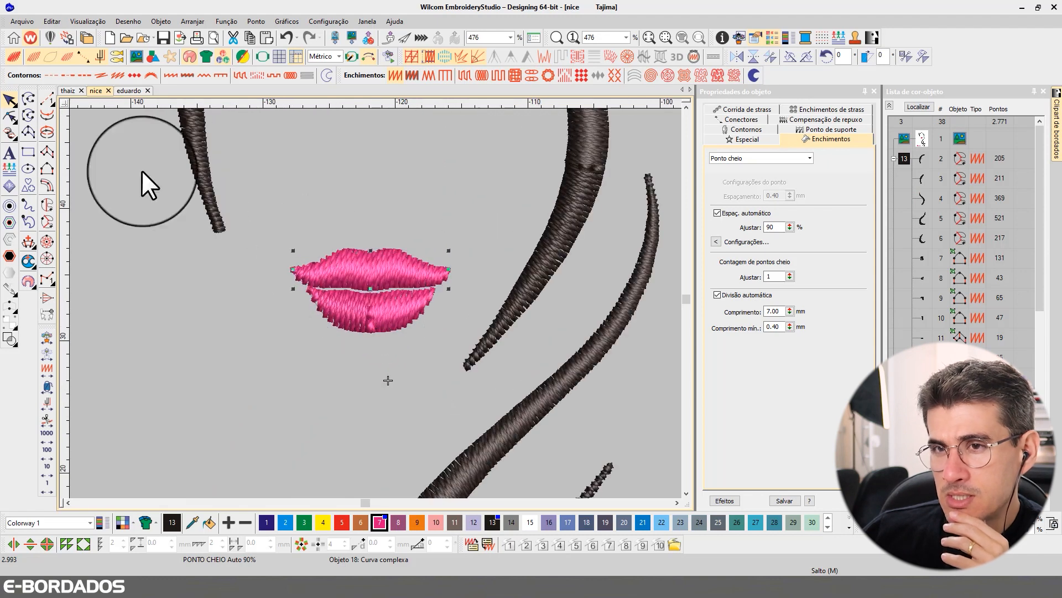
left_click(10, 117)
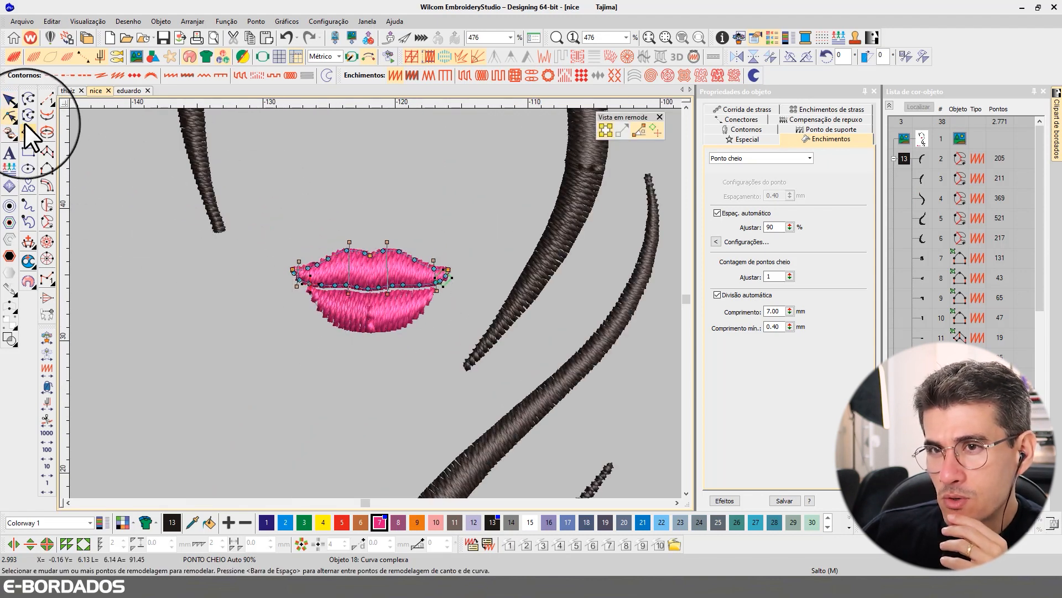
left_click(10, 100)
key("t")
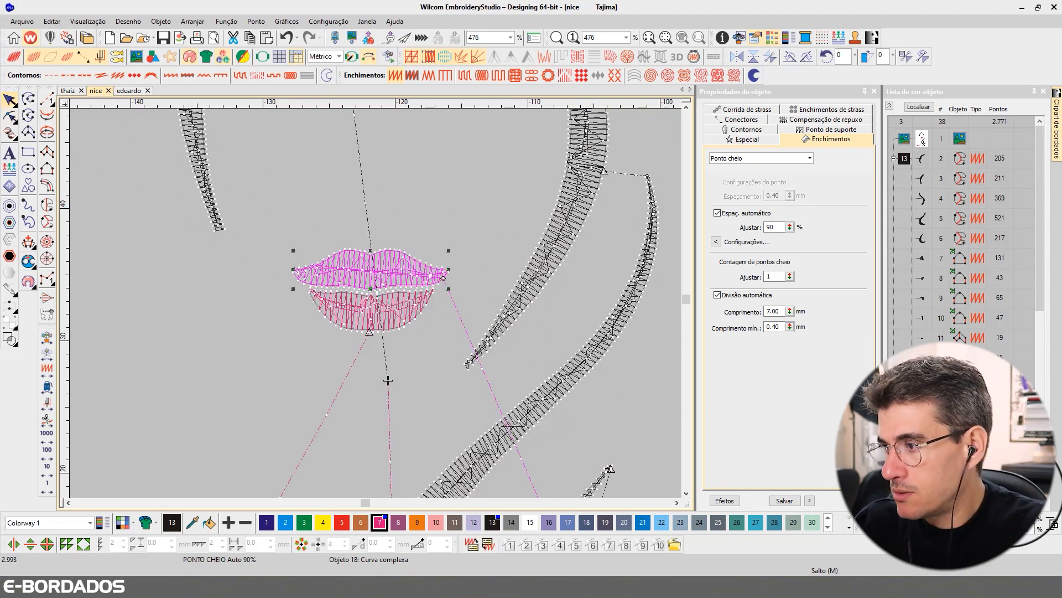
Select the lower lip and inspect its connector settings, including the number of initial tie-in stitches
scroll(929, 309, "down", 3)
left_click(925, 294)
left_click(921, 287)
left_click(923, 298)
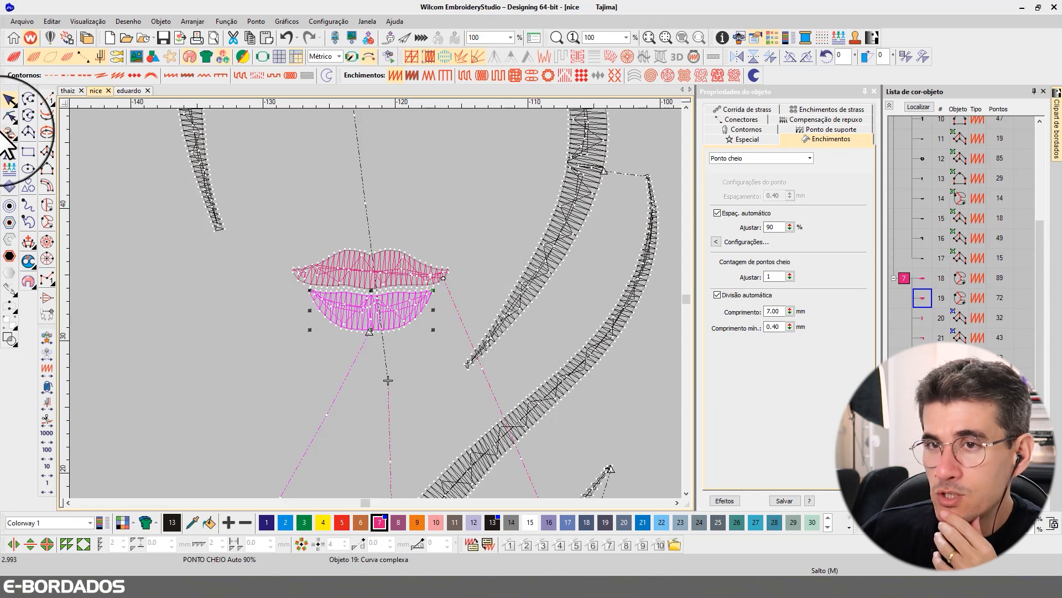
left_click(12, 59)
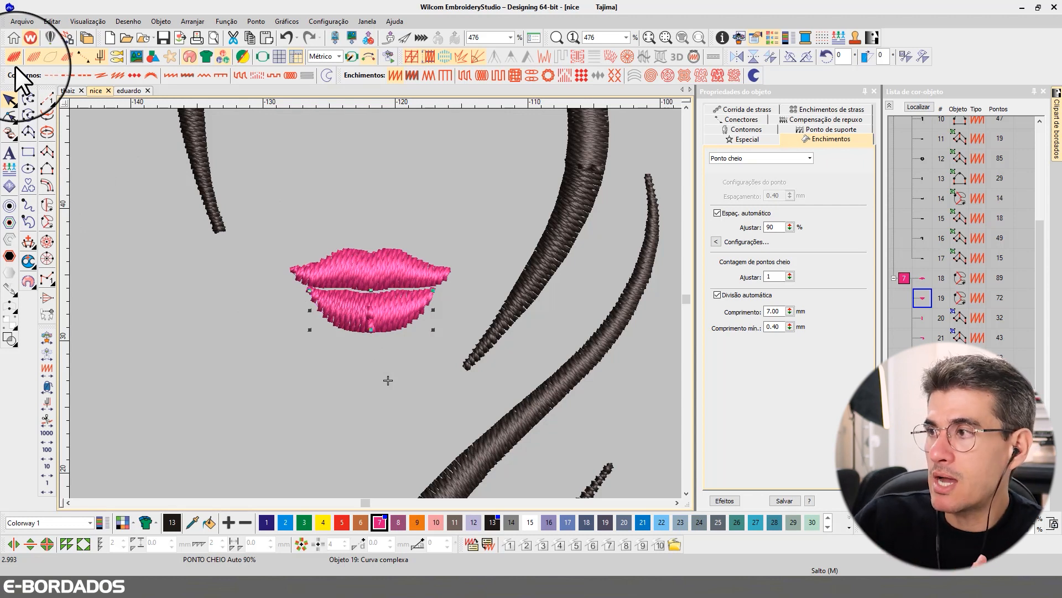
left_click(726, 118)
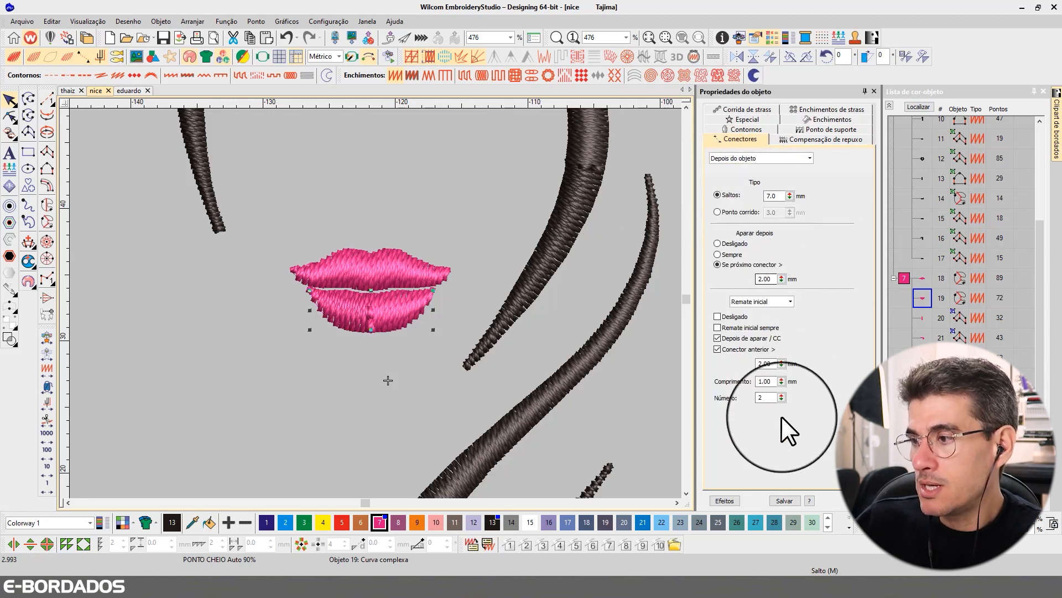
double_click(766, 398)
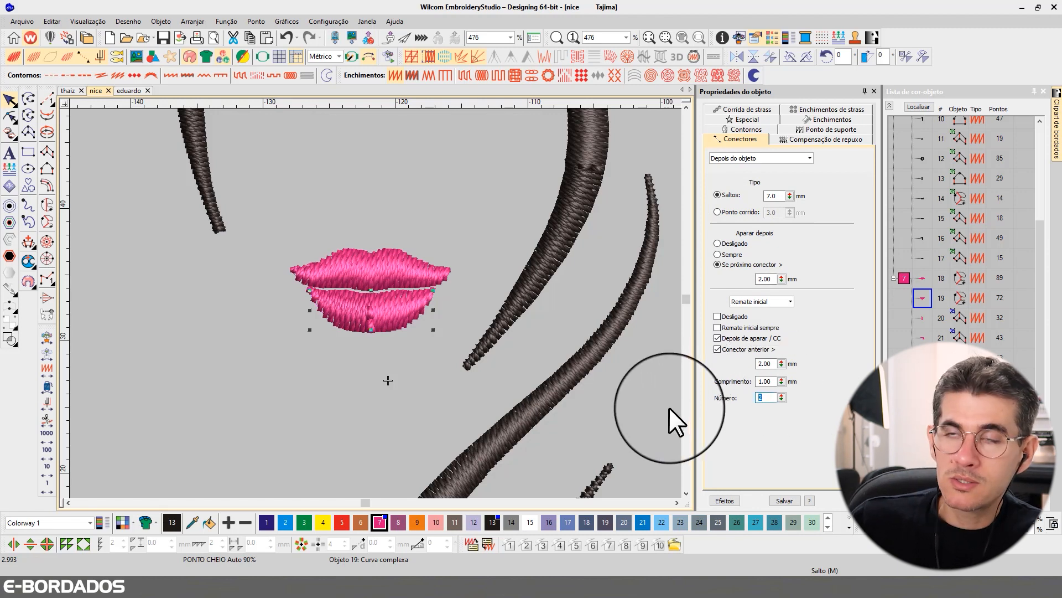
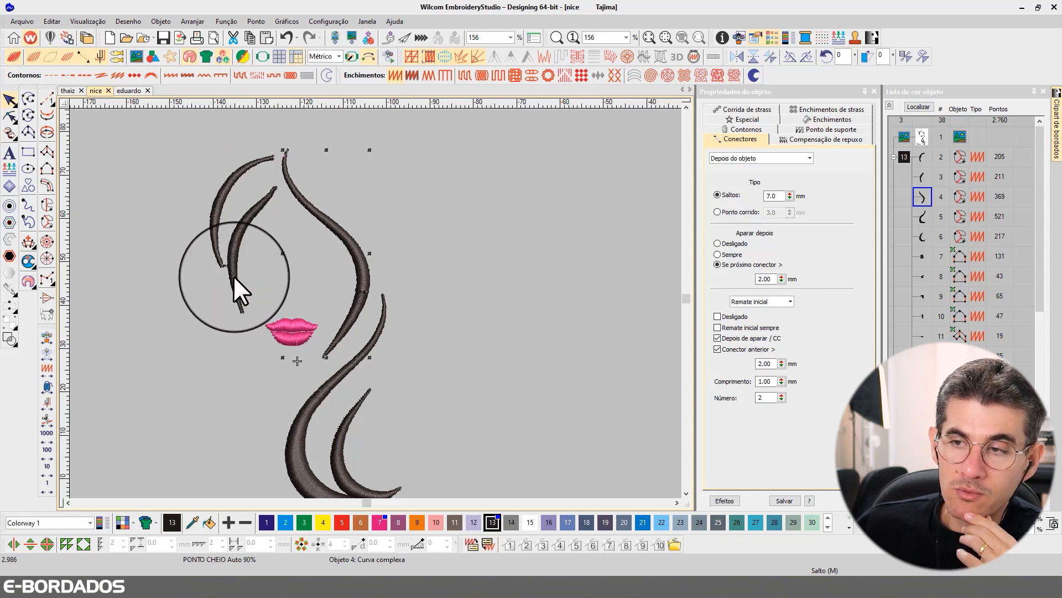
Examine the inner strand of the upper hair pair alongside the long middle strand
left_click(231, 266)
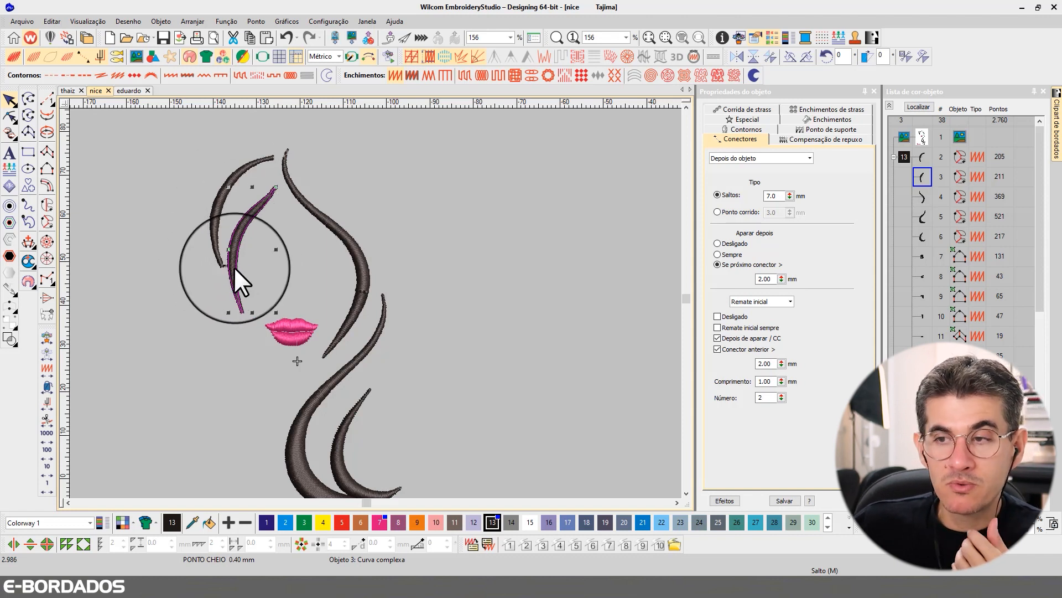
left_click(357, 213)
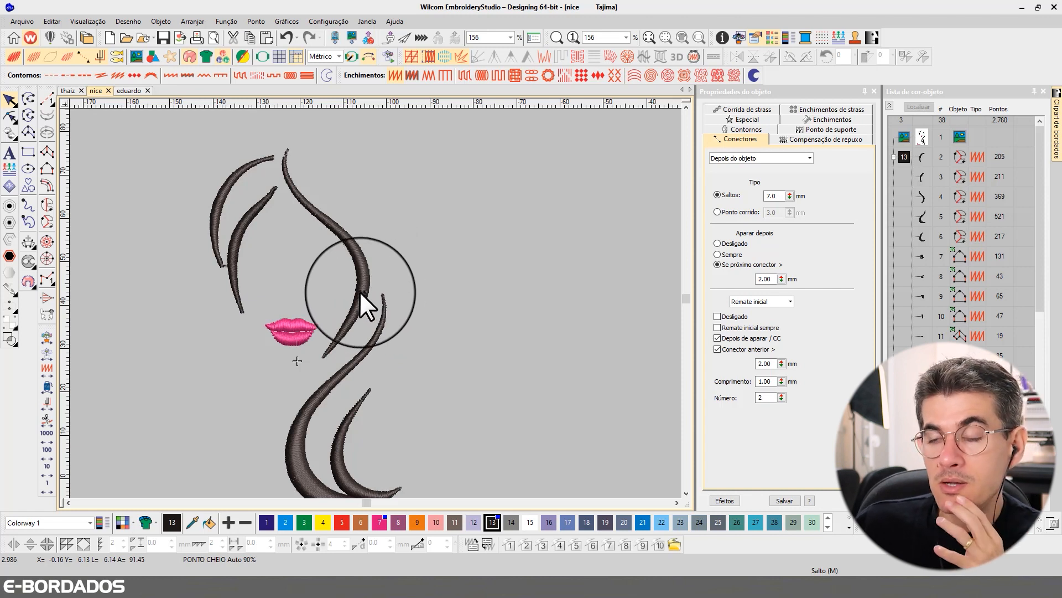
left_click(251, 305)
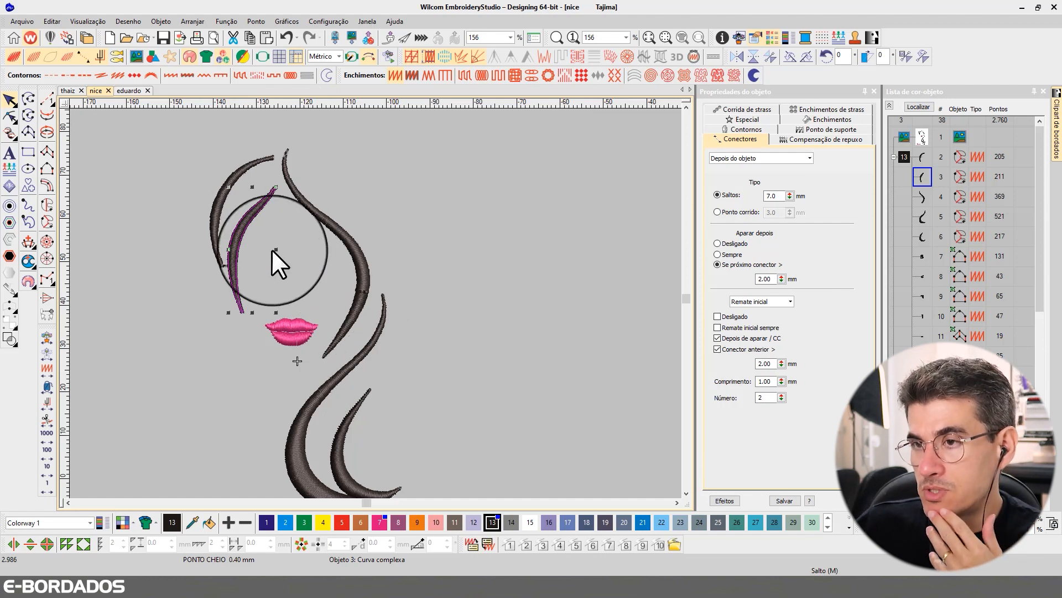
left_click(398, 283)
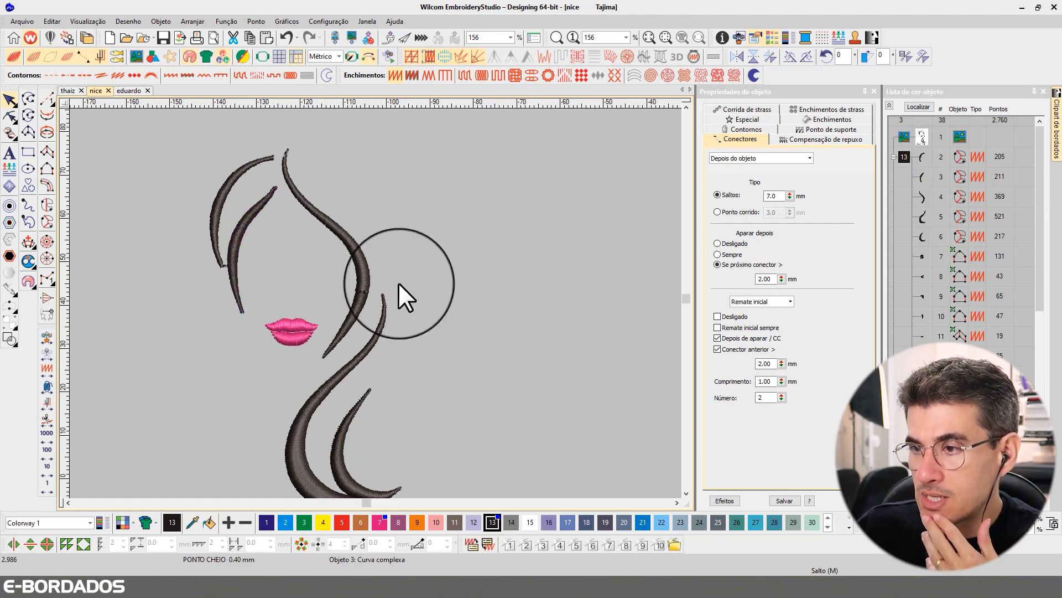
Examine the Beauty Salon lettering up close and compare the connector settings of its two words
left_click(686, 493)
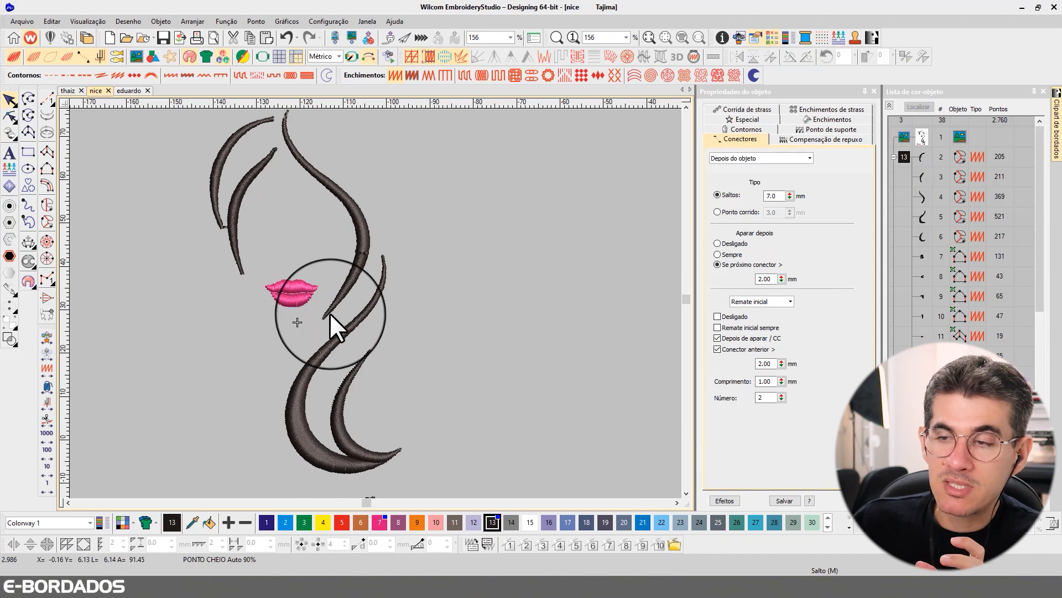
left_click(686, 494)
left_click(686, 494)
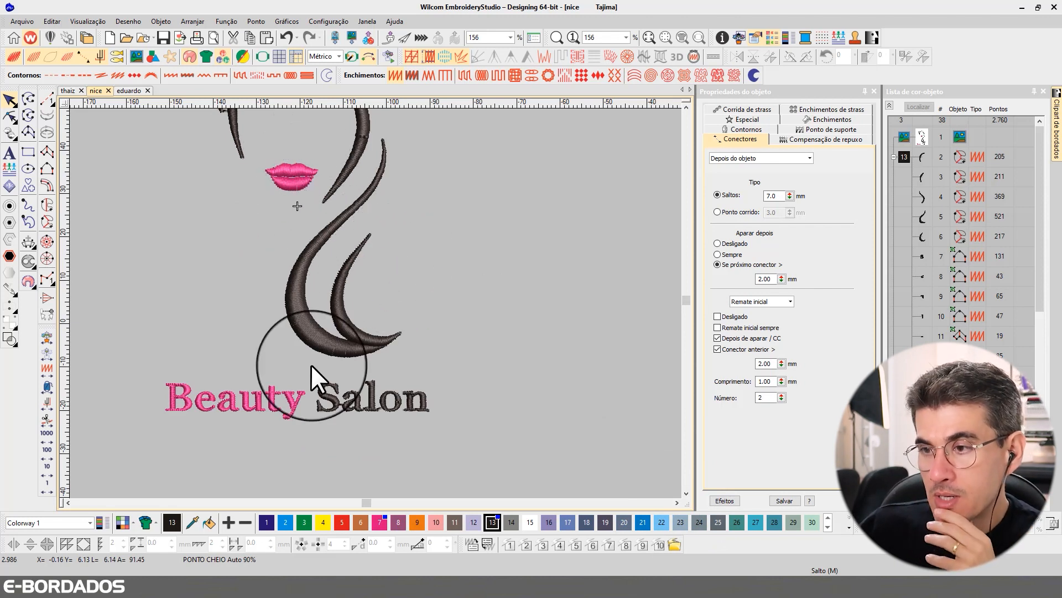
scroll(375, 304, "down", 3)
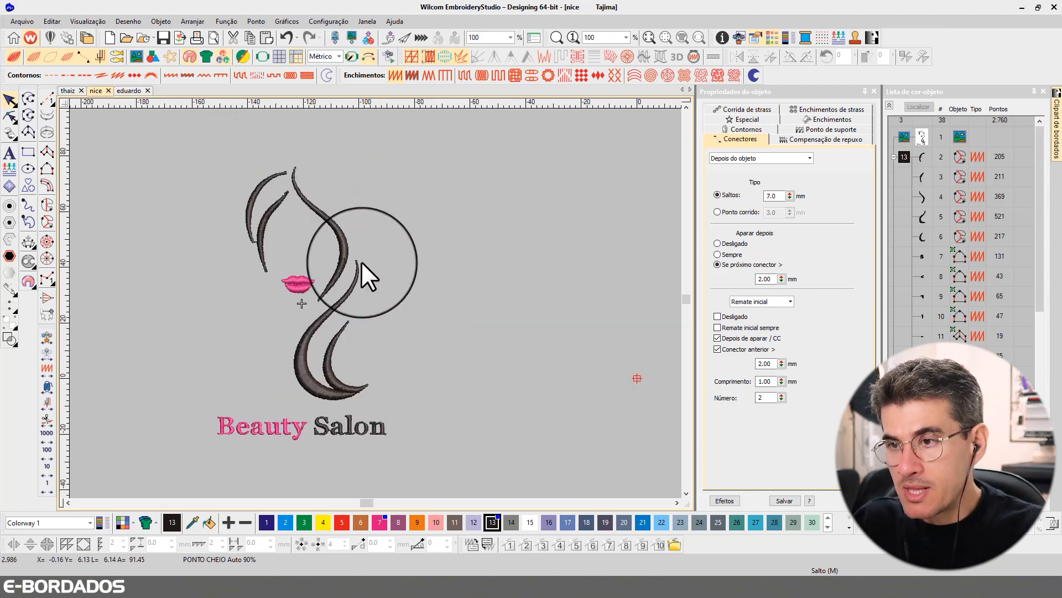
key("b")
left_click_drag(190, 386, 410, 453)
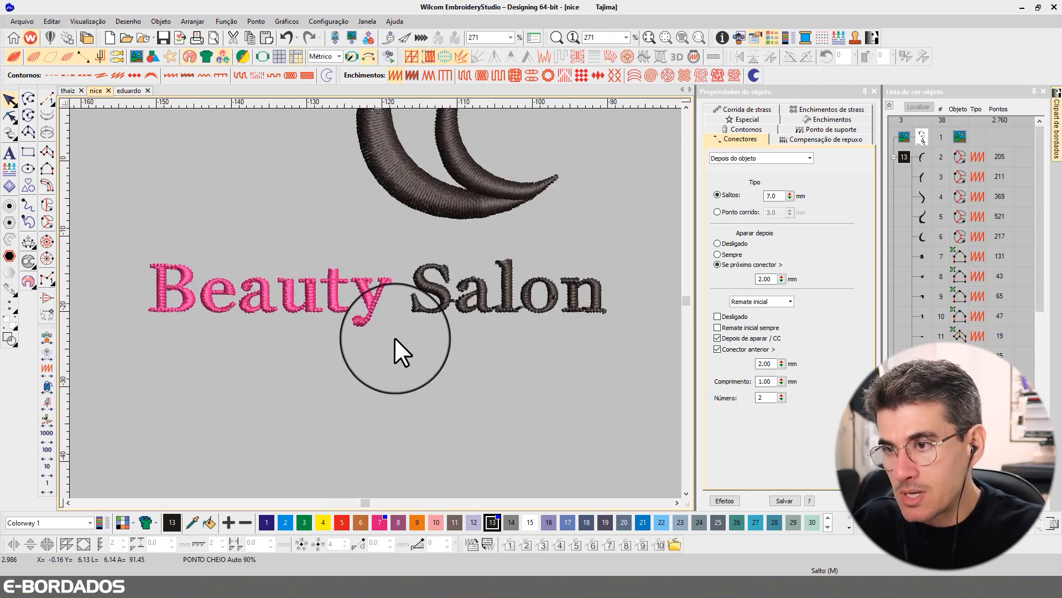
left_click(379, 311)
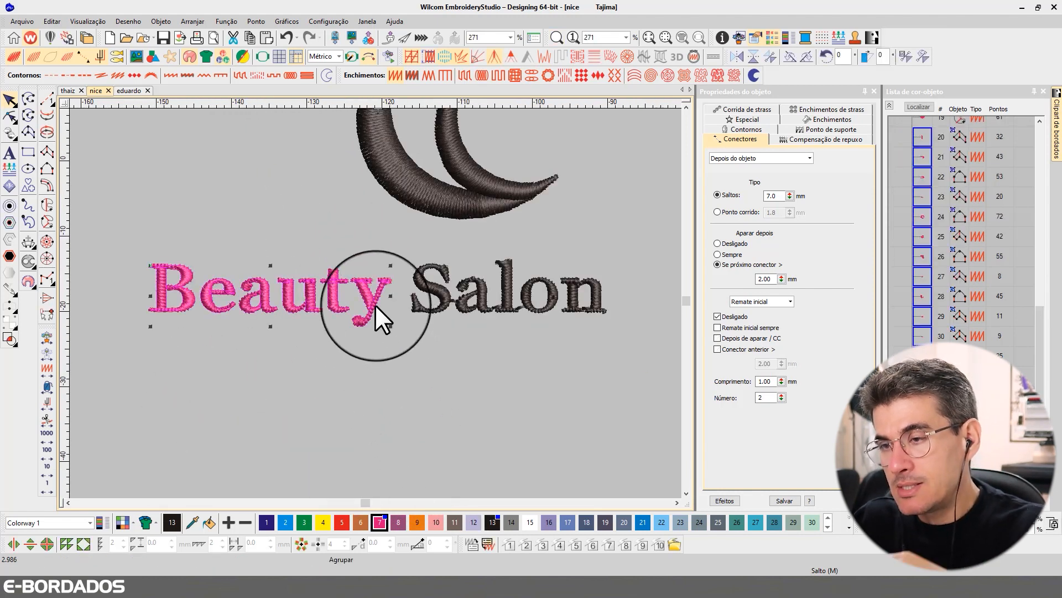
left_click(464, 298)
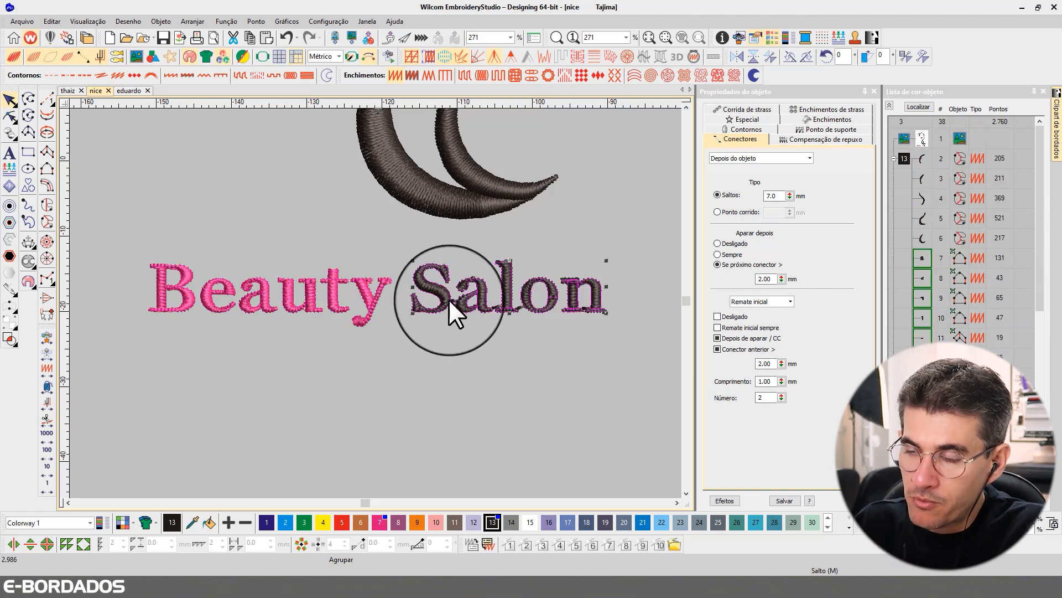
Check the fill settings of the word Beauty and look through the sequence of objects that form it
left_click(344, 297)
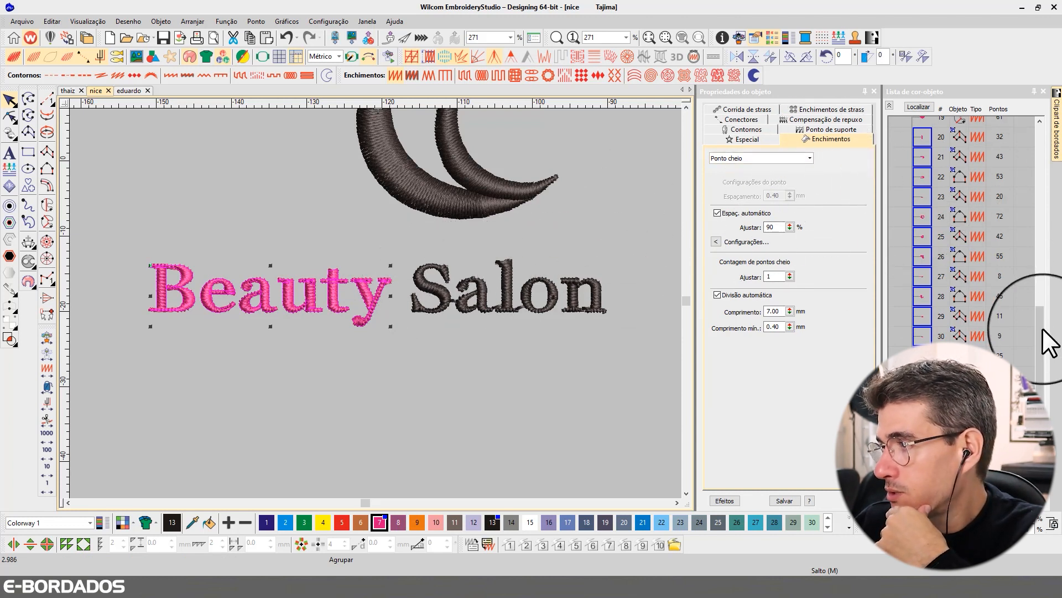
left_click_drag(1043, 329, 1043, 289)
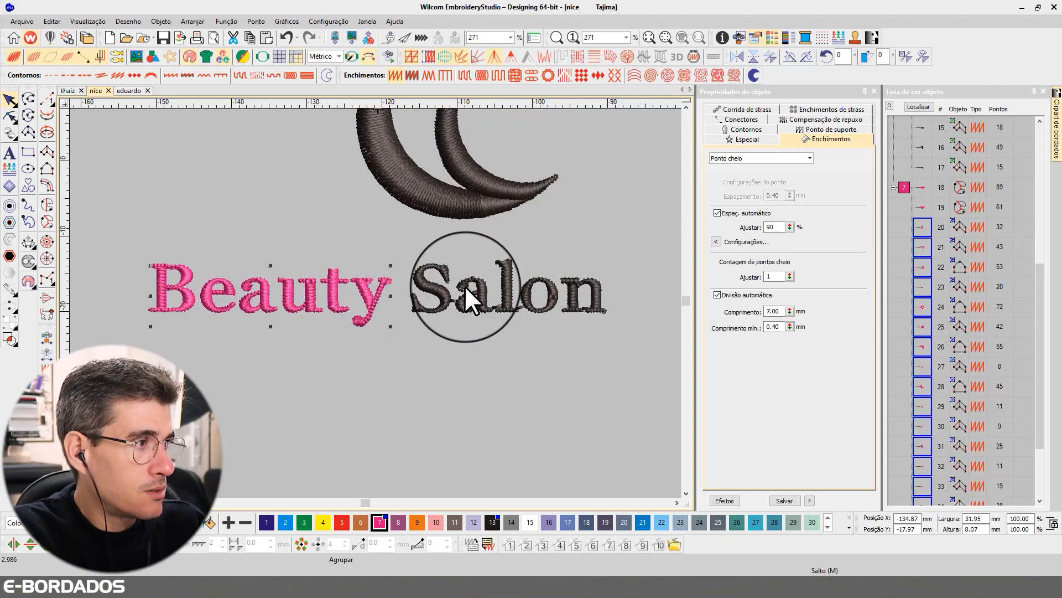
key("t")
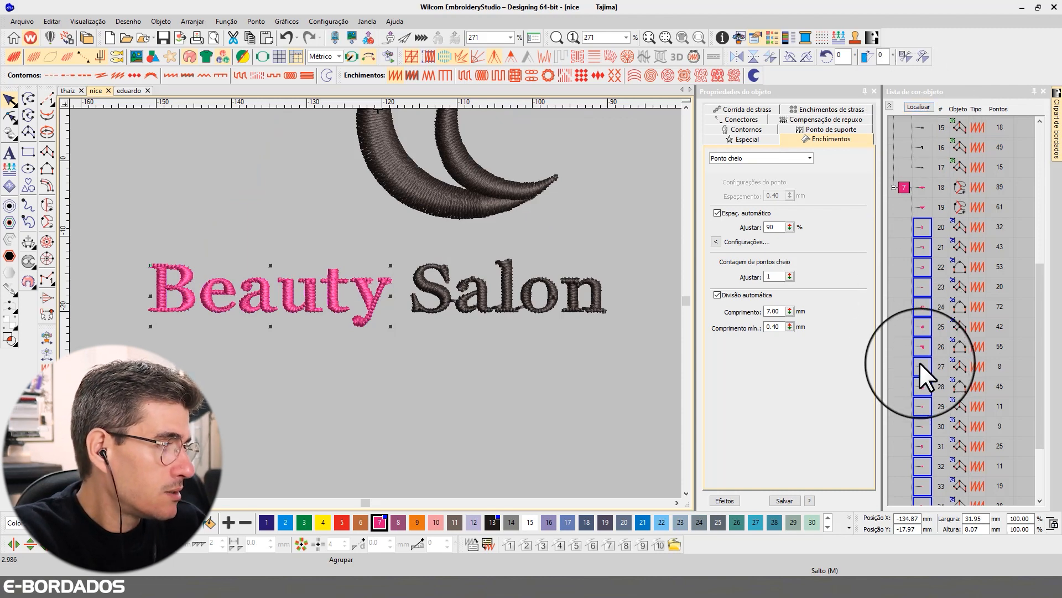
scroll(919, 362, "down", 2)
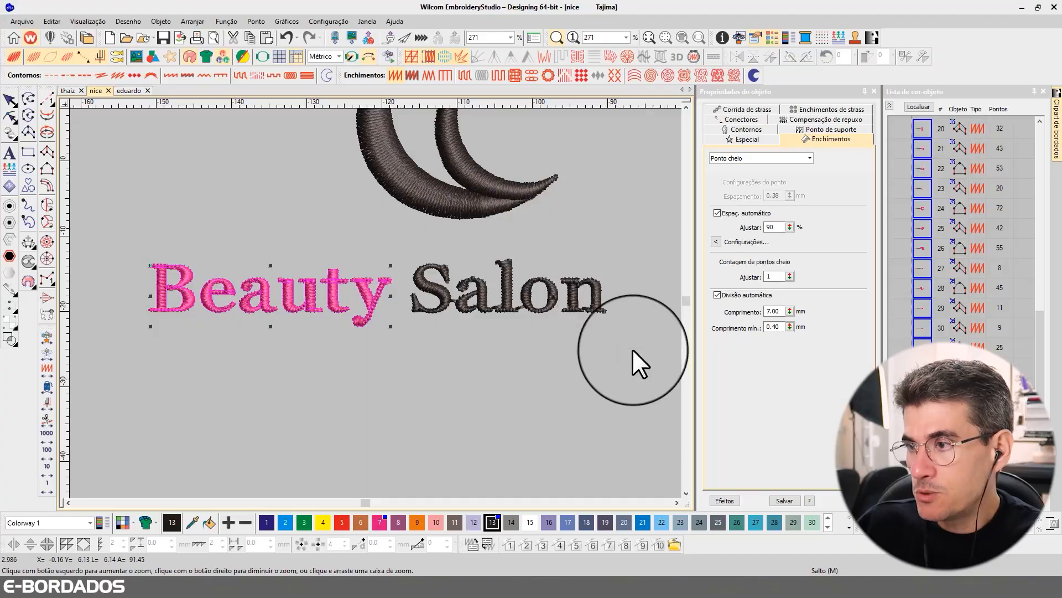
Turn on pull compensation for the words Beauty and Salon together and set it to 0.20 mm
scroll(429, 321, "up", 1)
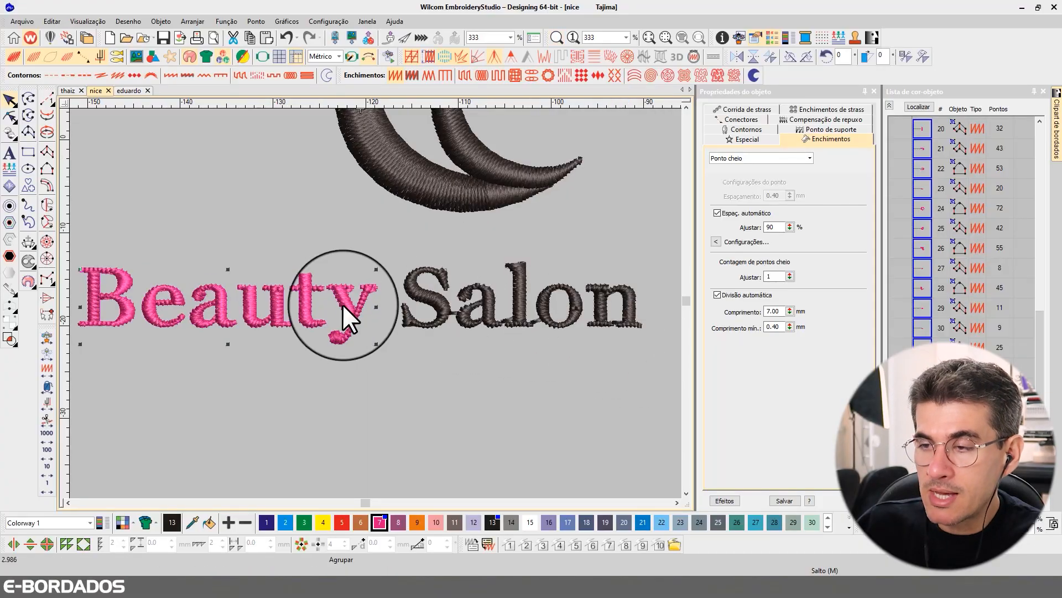
left_click(368, 302, "ctrl")
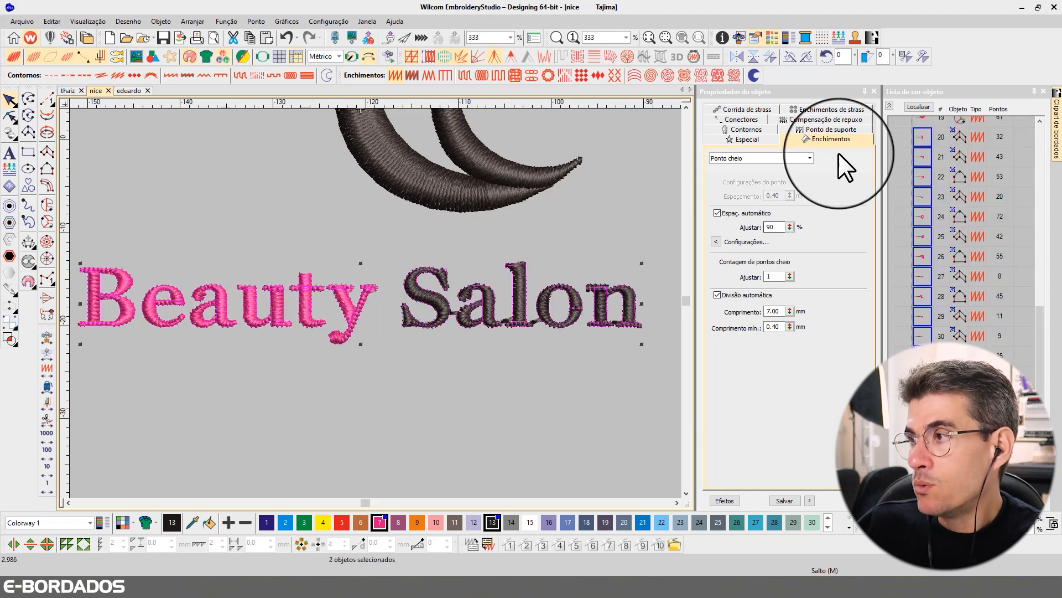
left_click(812, 118)
left_click(729, 160)
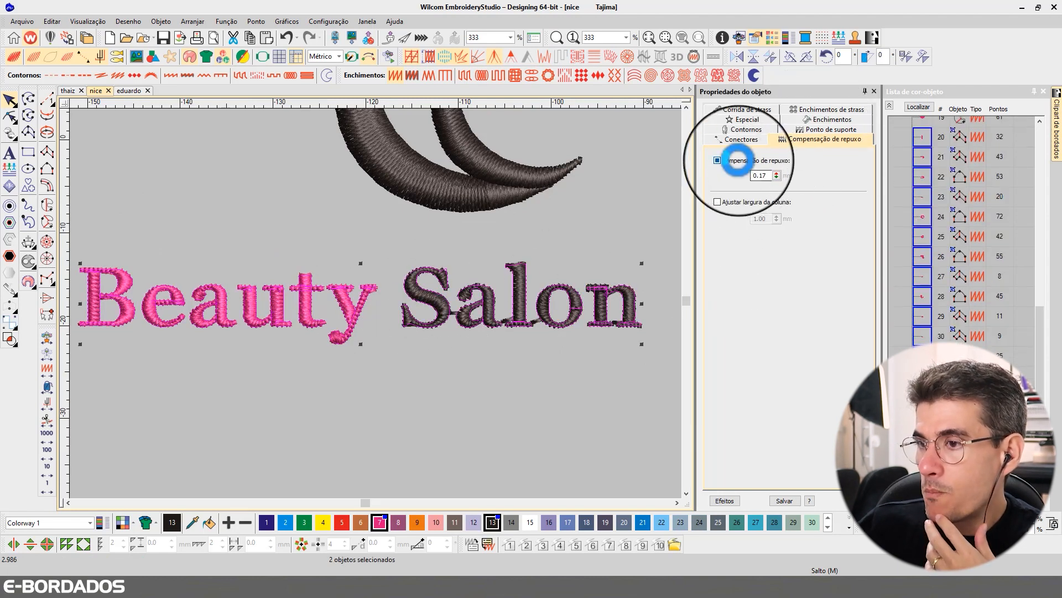
left_click(750, 171)
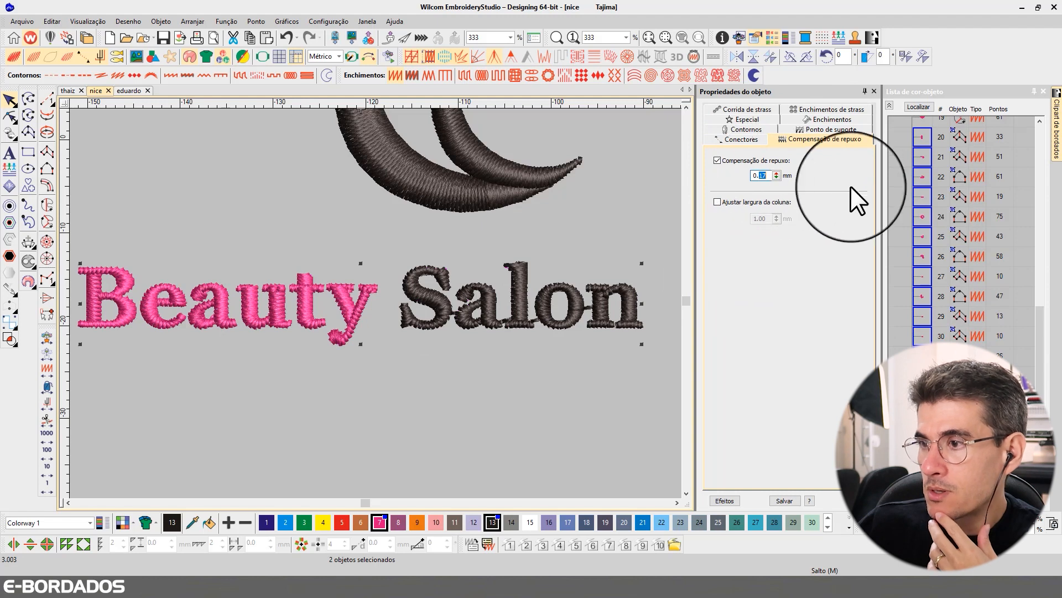
type("20")
key("Return")
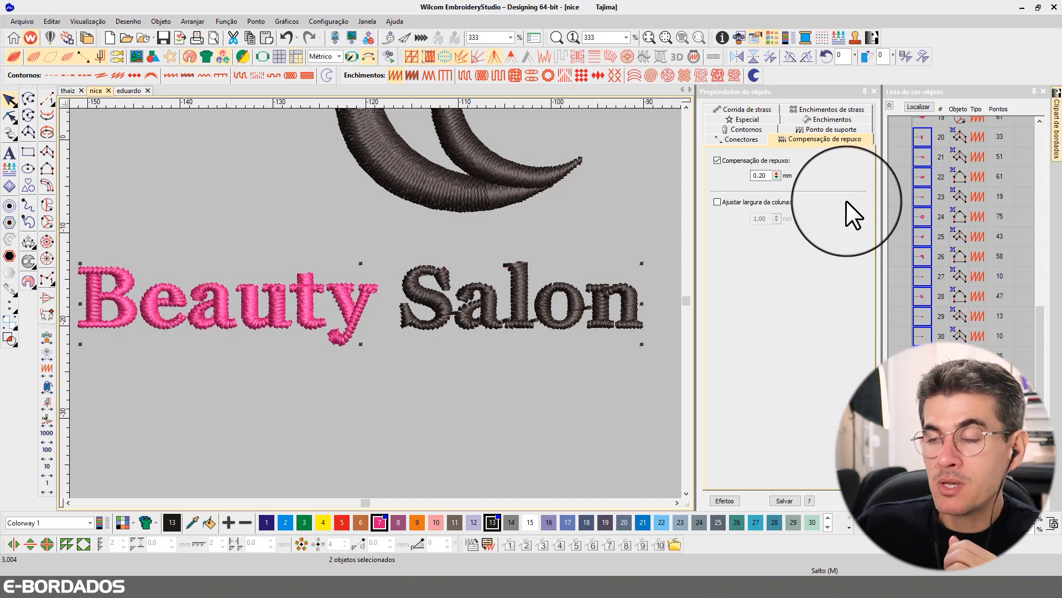
Turn the lettering's pull compensation off for comparison, and re-enable it at 0.20 mm
left_click(759, 161)
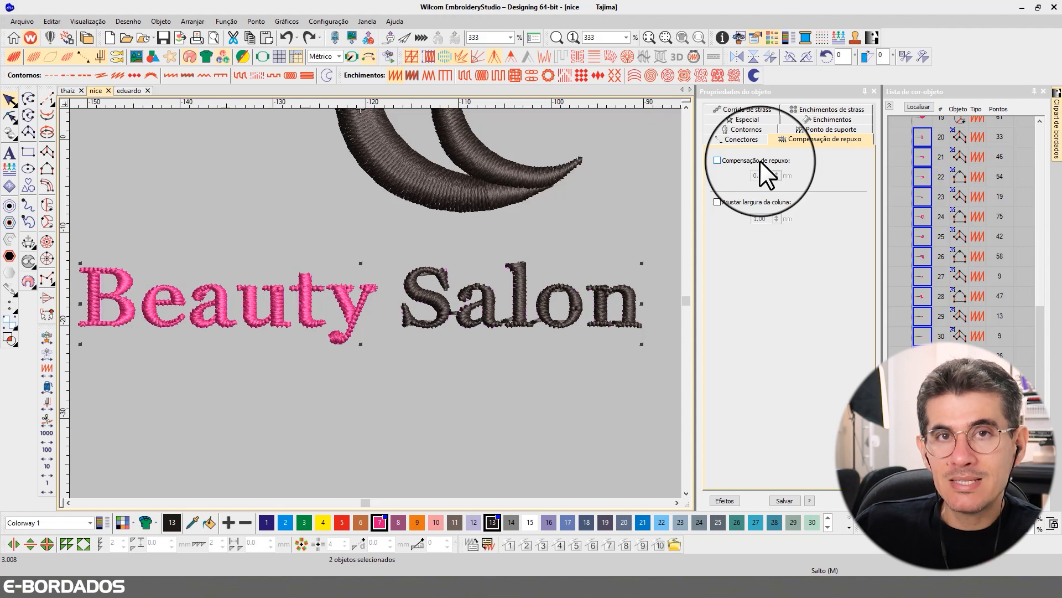
left_click(759, 160)
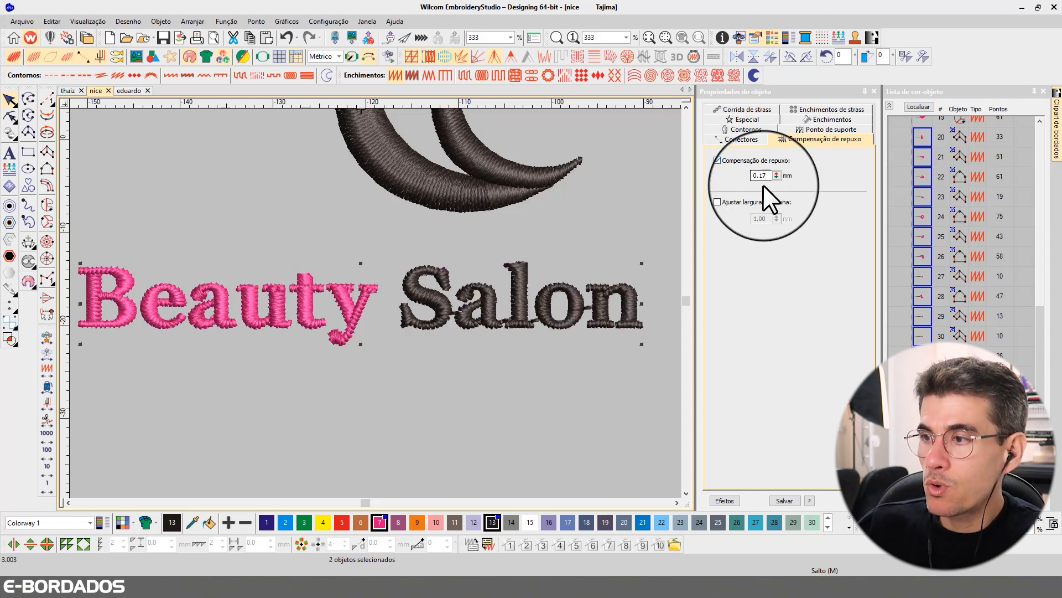
double_click(761, 176)
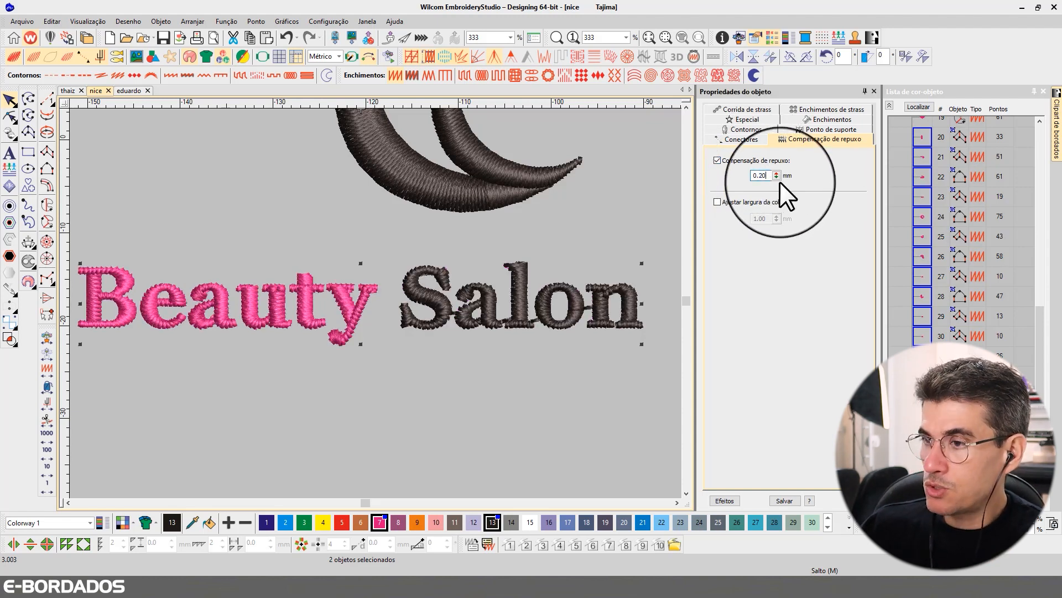
type("0.20")
key("Return")
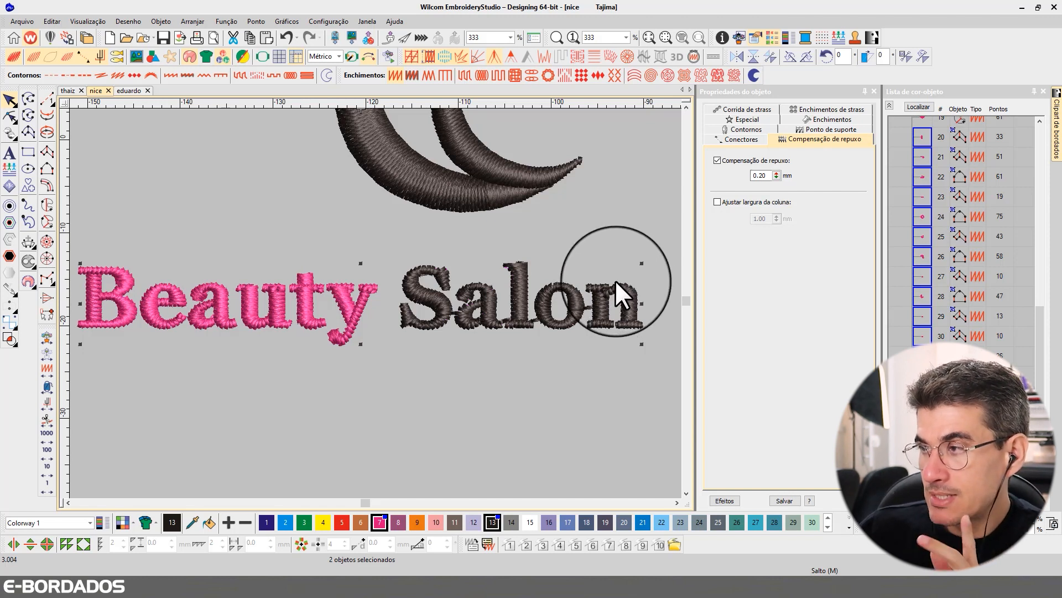
Remove the first underlay from both words of the lettering and open their satin fill settings
left_click(799, 130)
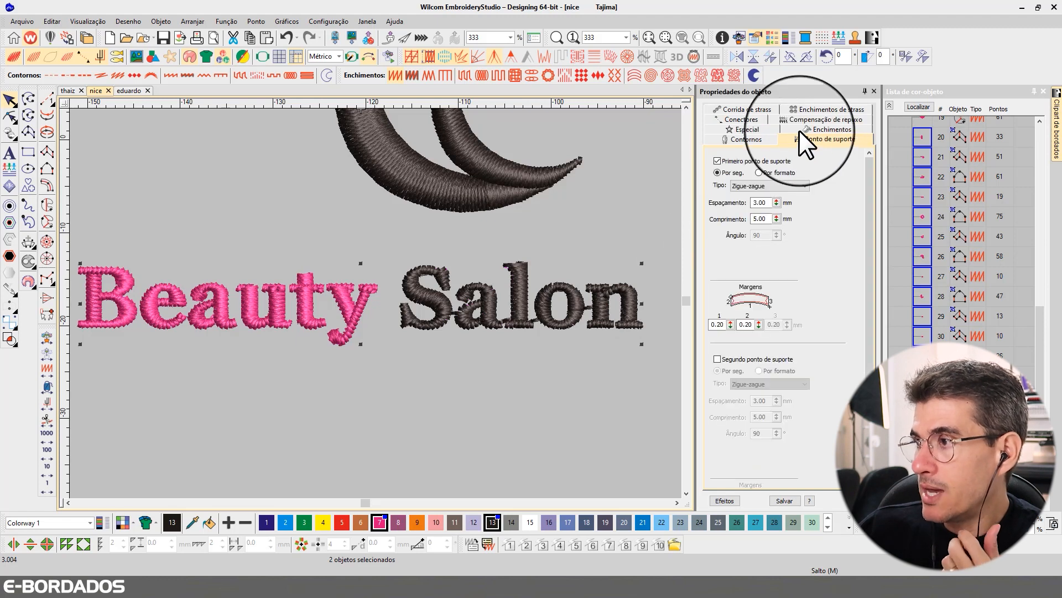
left_click(734, 161)
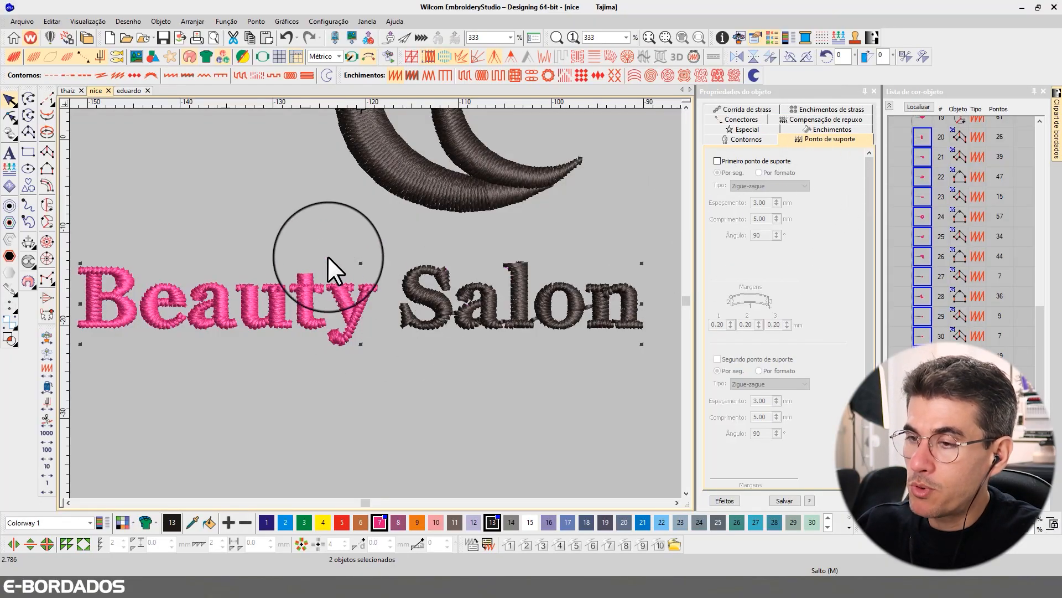
left_click(805, 129)
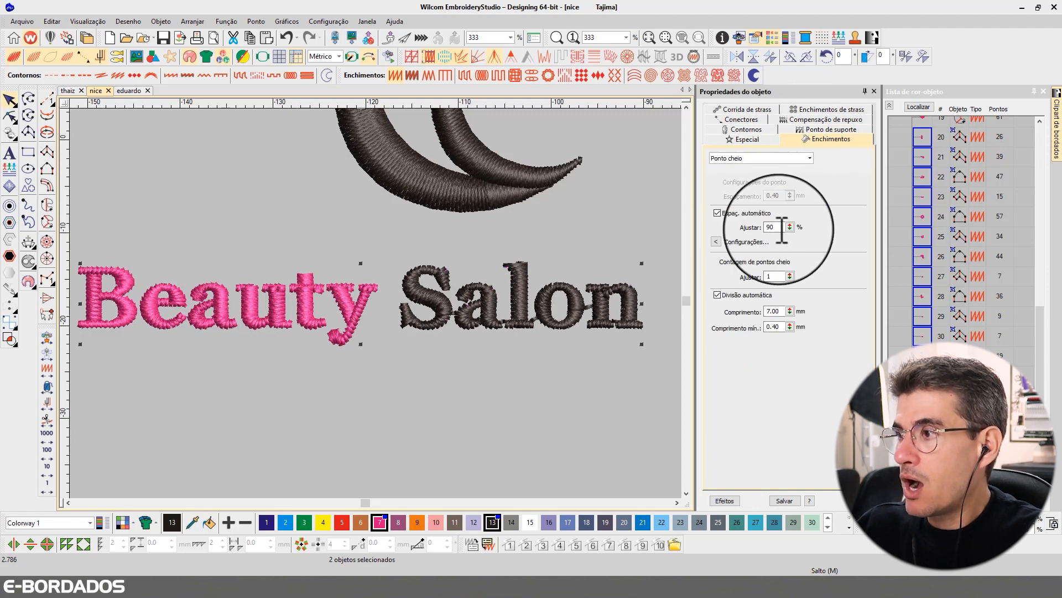
Turn off automatic spacing for the words Beauty and Salon, set their satin spacing to 0.60 mm, and check the design at actual size
left_click(743, 215)
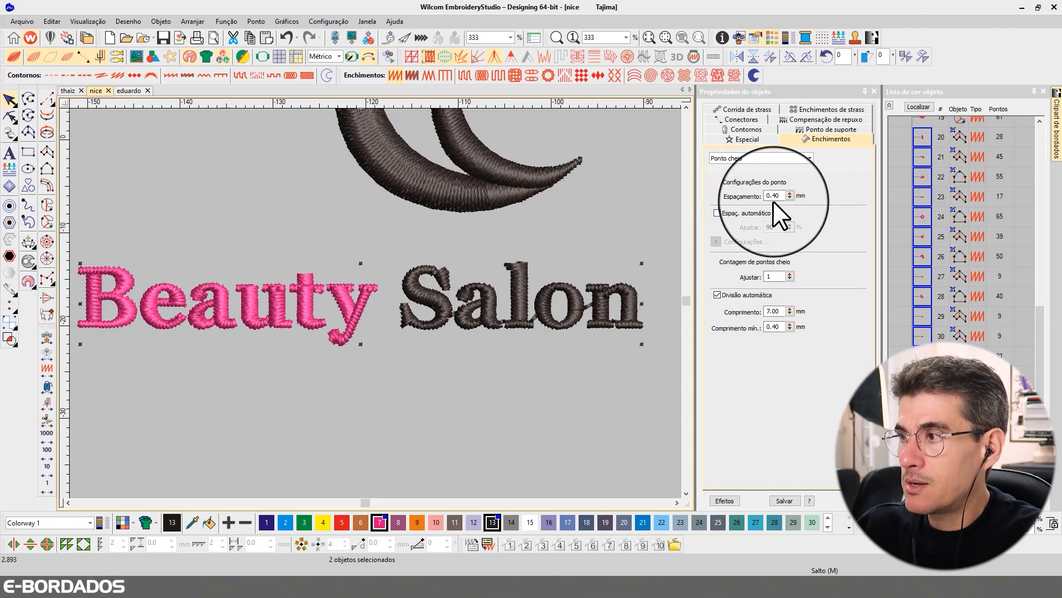
left_click_drag(771, 195, 786, 196)
type("60")
key("Return")
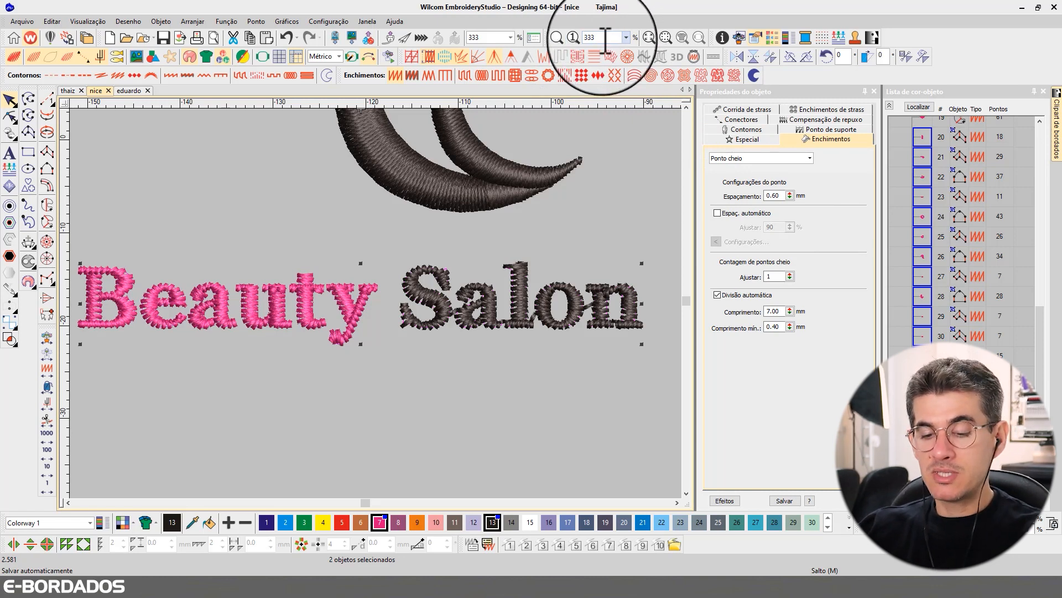
left_click(516, 217)
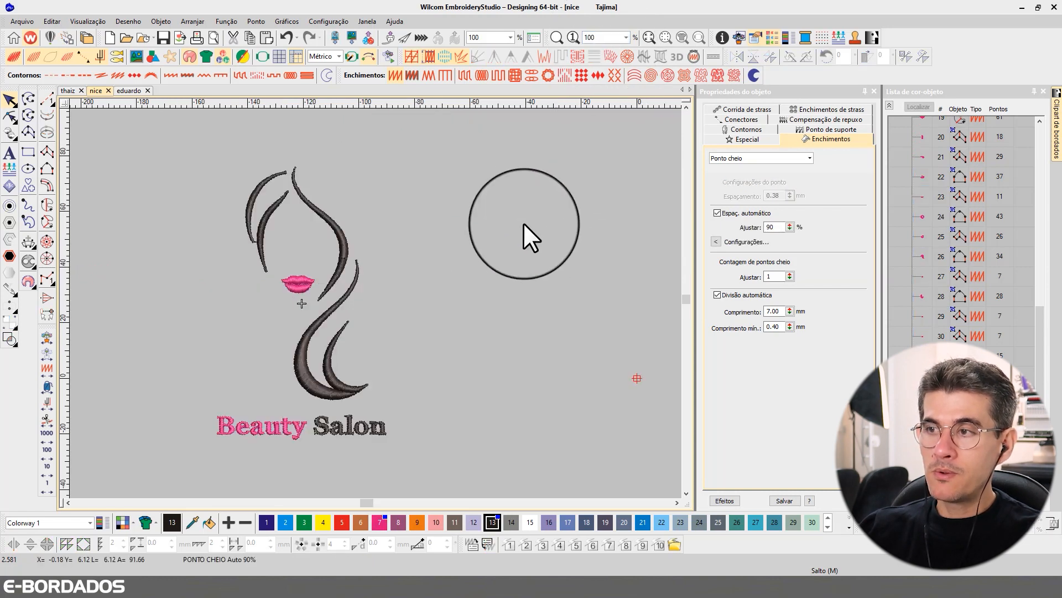
key("1")
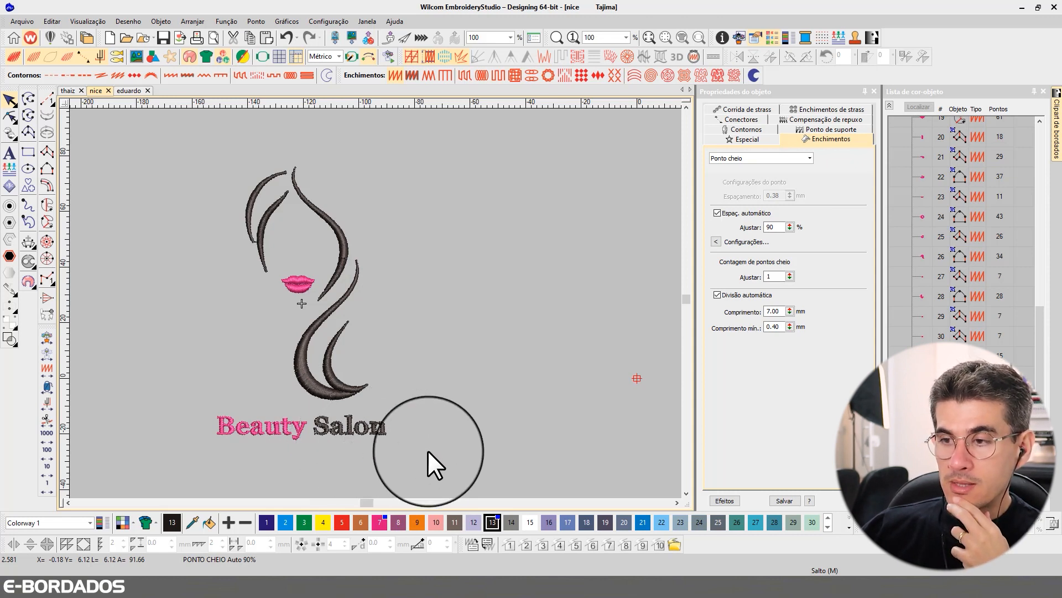
Reselect both words of the Beauty Salon lettering, set their satin spacing to 0.50 mm, and review the whole design
left_click_drag(427, 450, 210, 404)
left_click(438, 405)
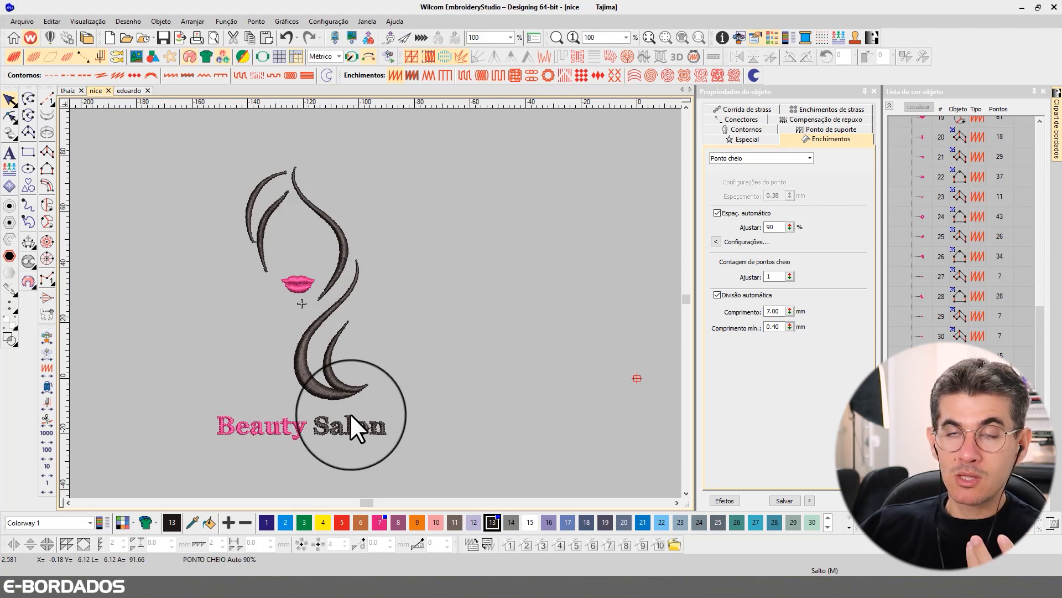
scroll(348, 413, "up", 4)
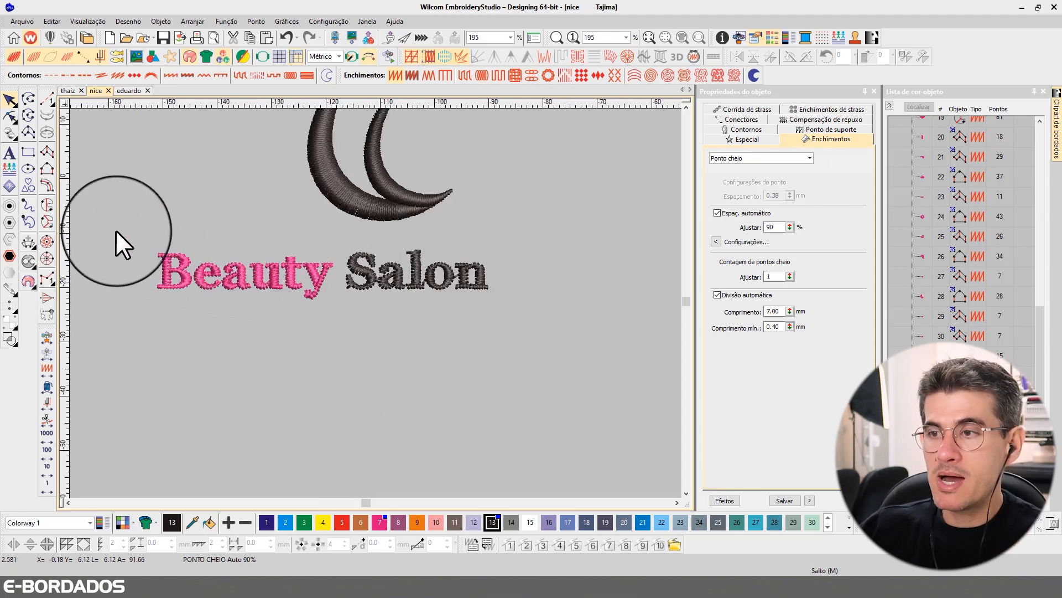
key("ctrl+a")
left_click(752, 213)
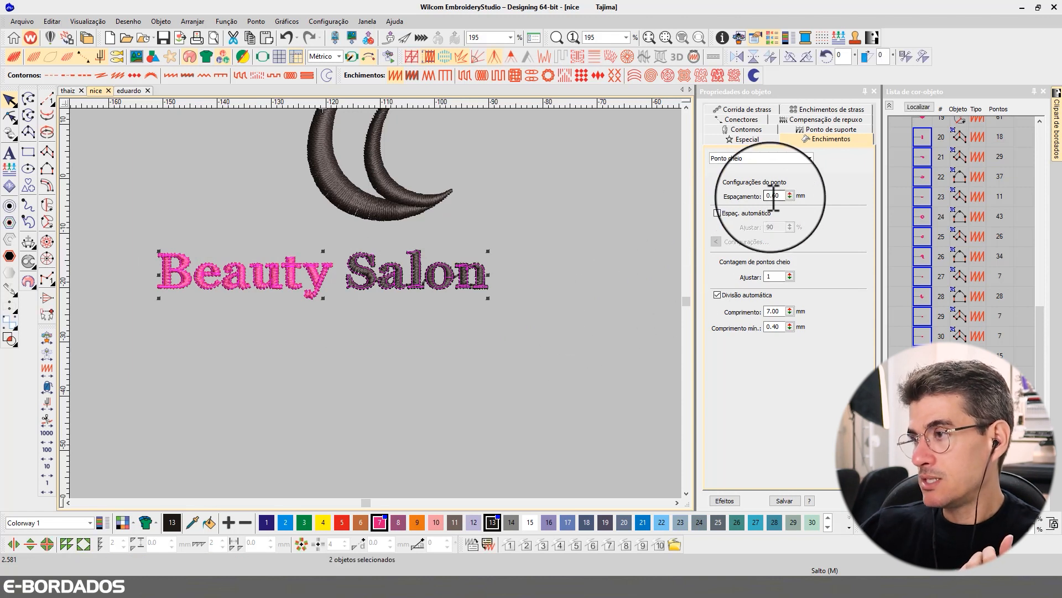
left_click_drag(766, 195, 787, 197)
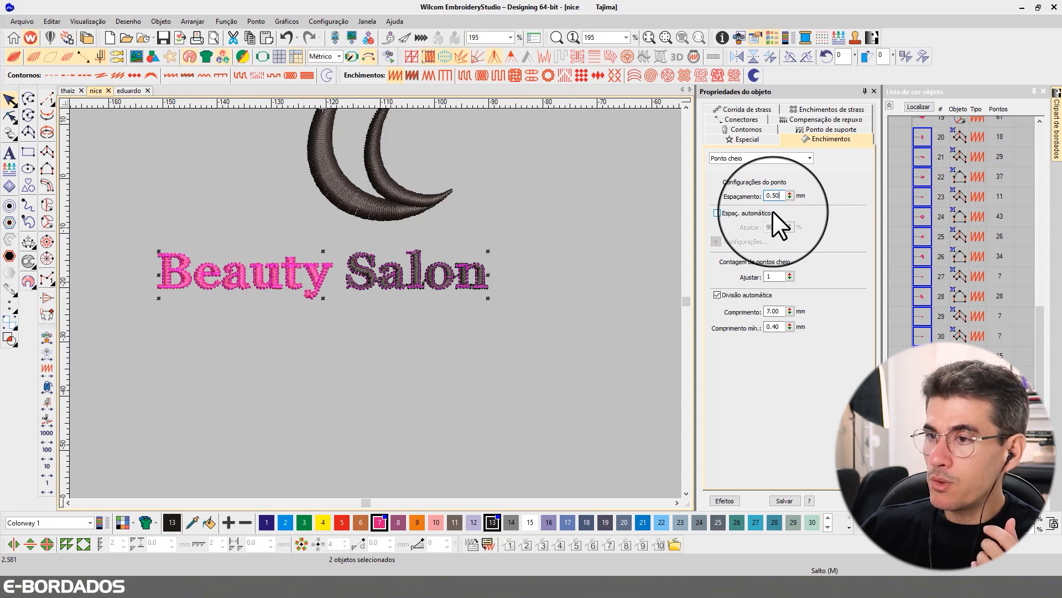
key("Return")
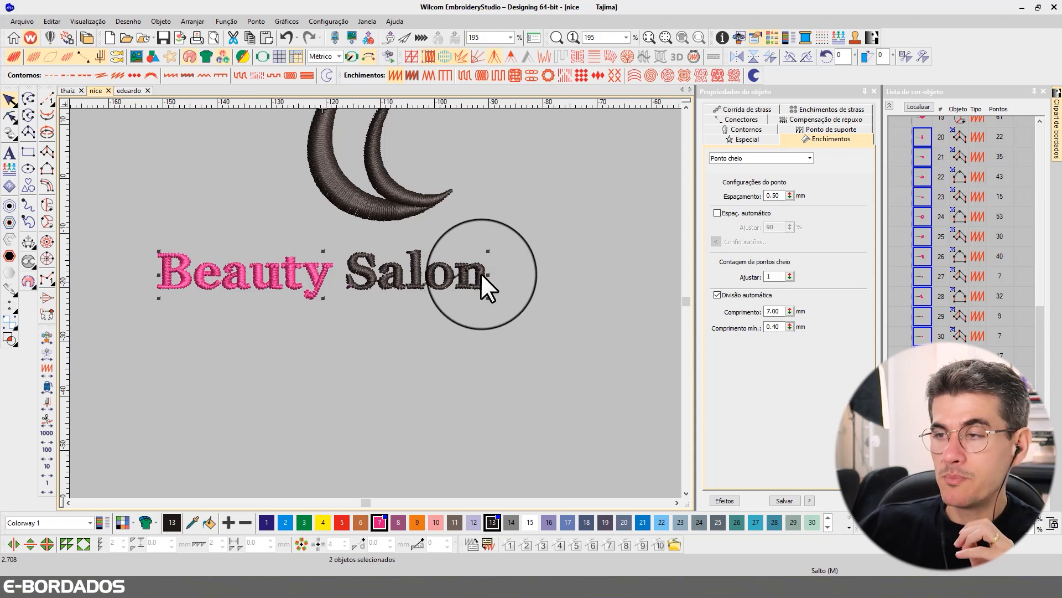
left_click(686, 106)
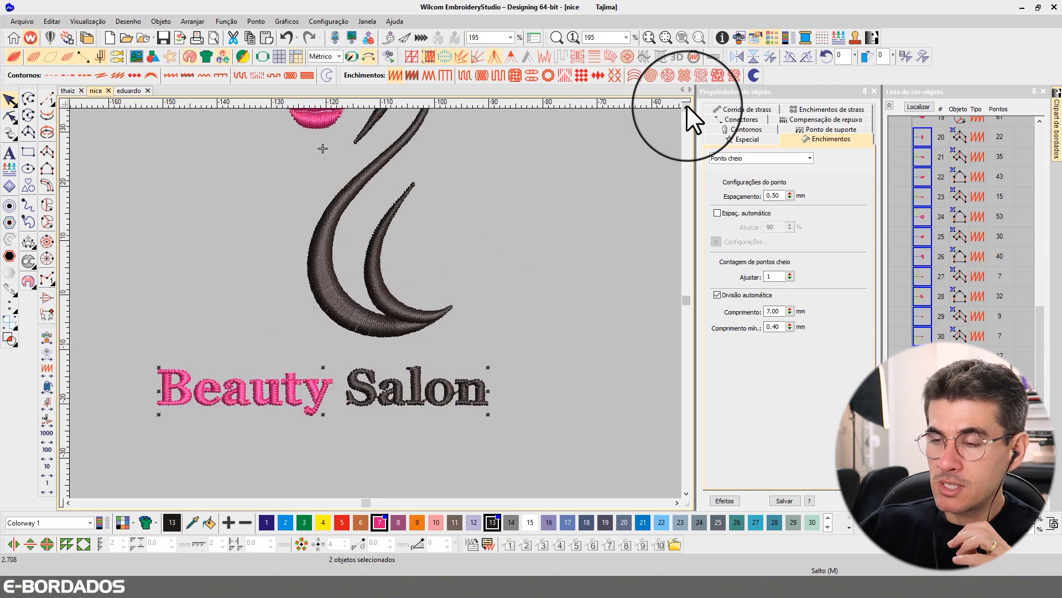
left_click(581, 211)
key("0")
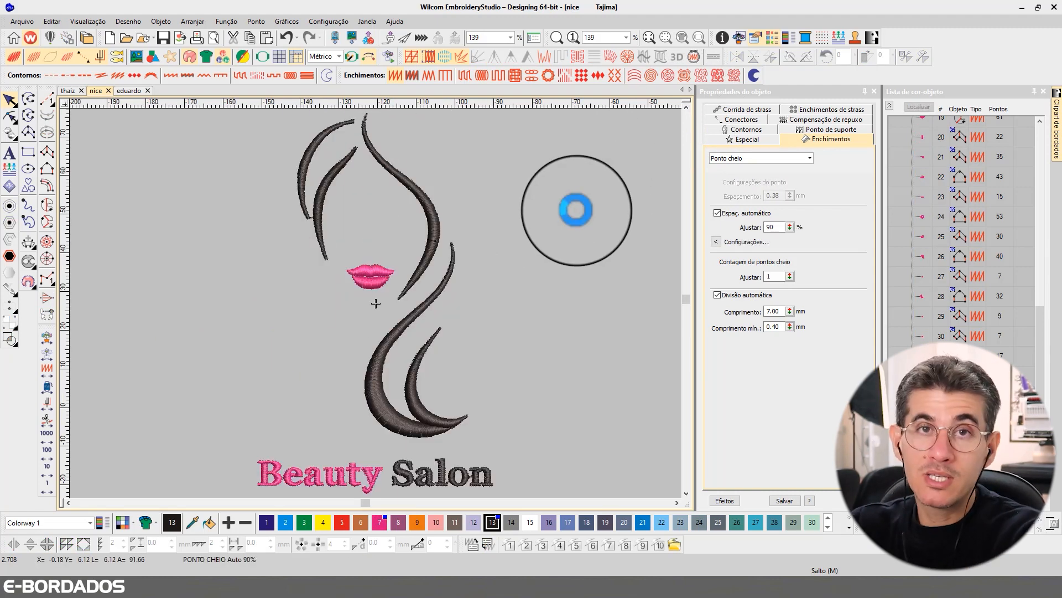